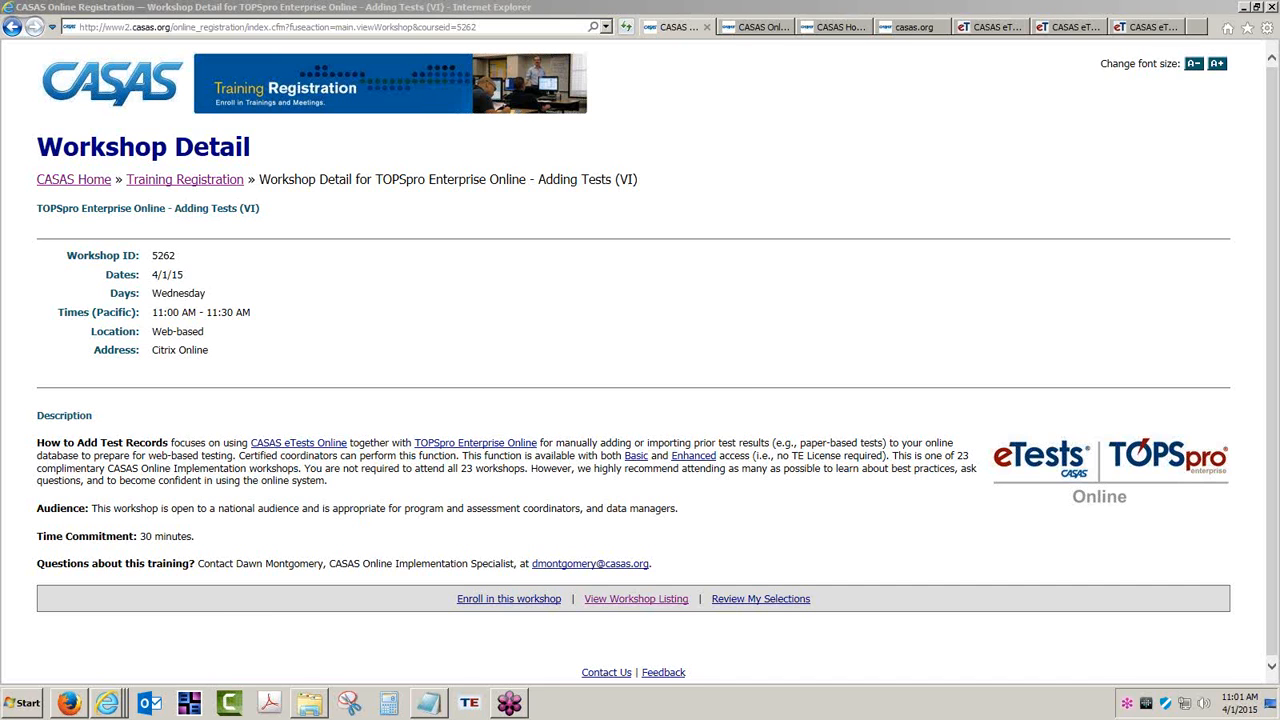
- Bring up the workshop listing of CASAS eTests Online sessions held via Citrix Online
left_click(756, 27)
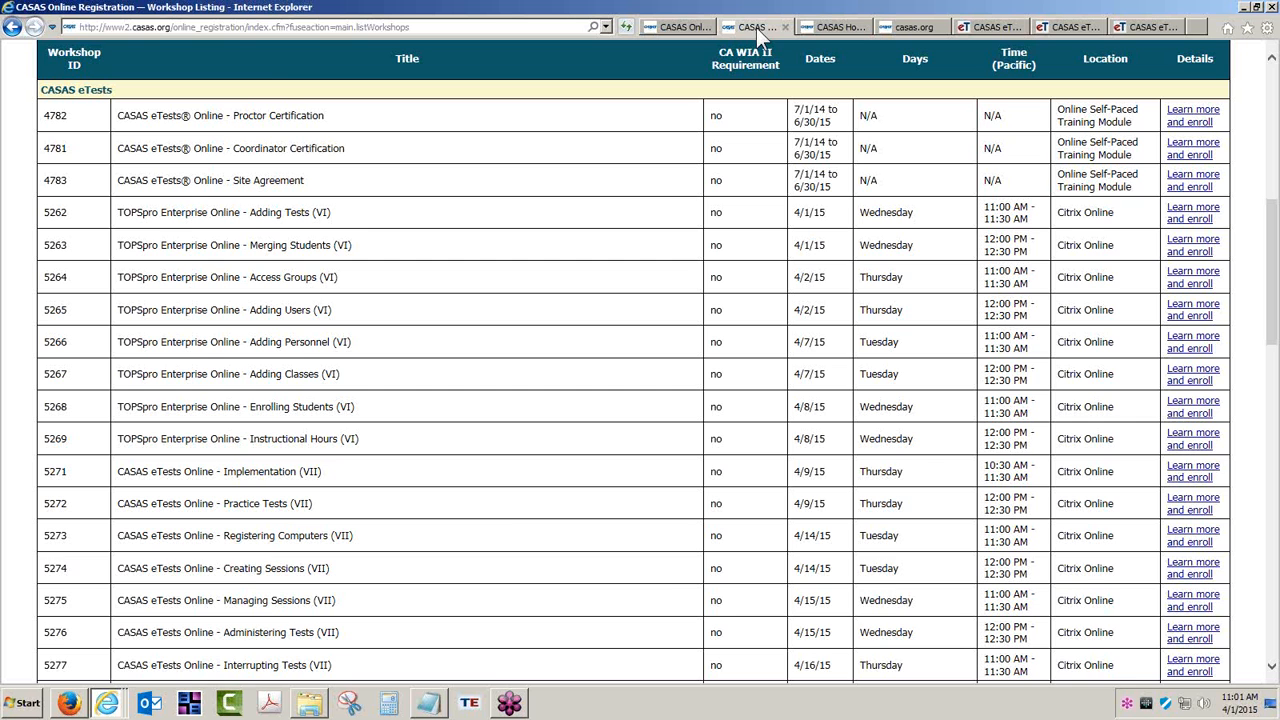
- From the CASAS homepage's Training and Support section, reach the ET Help Documentation page
left_click(847, 26)
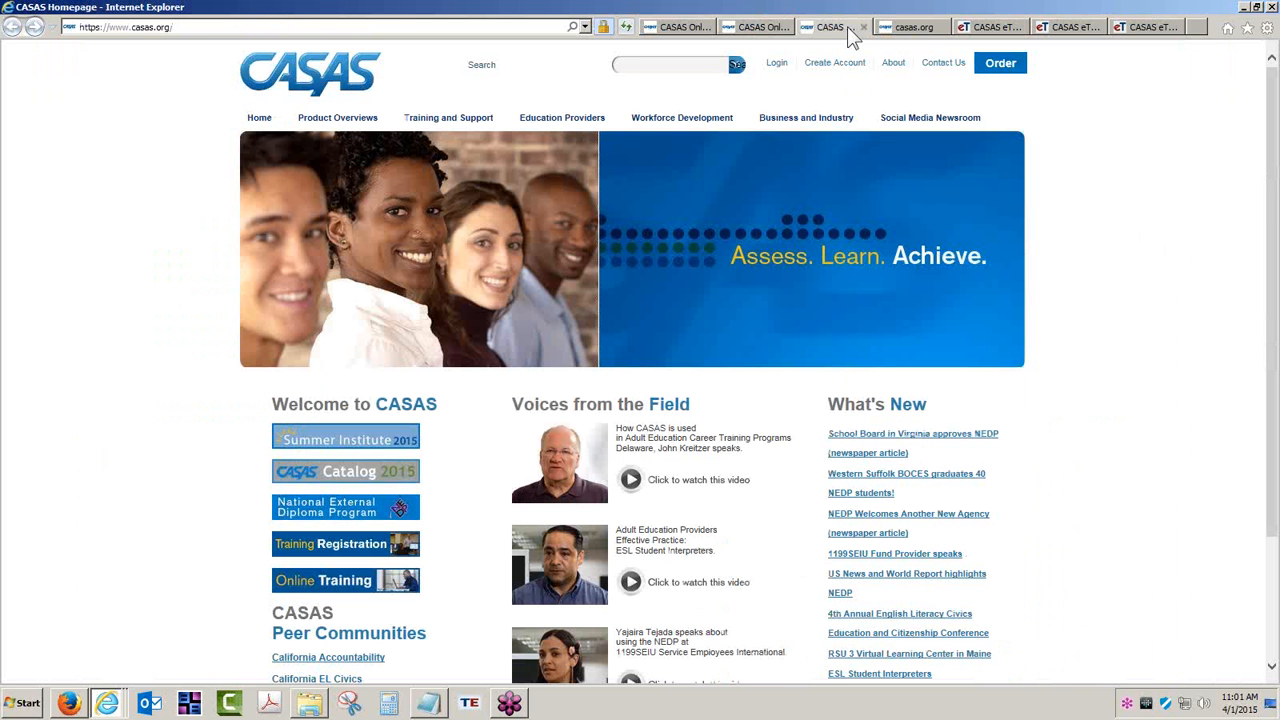
left_click(451, 120)
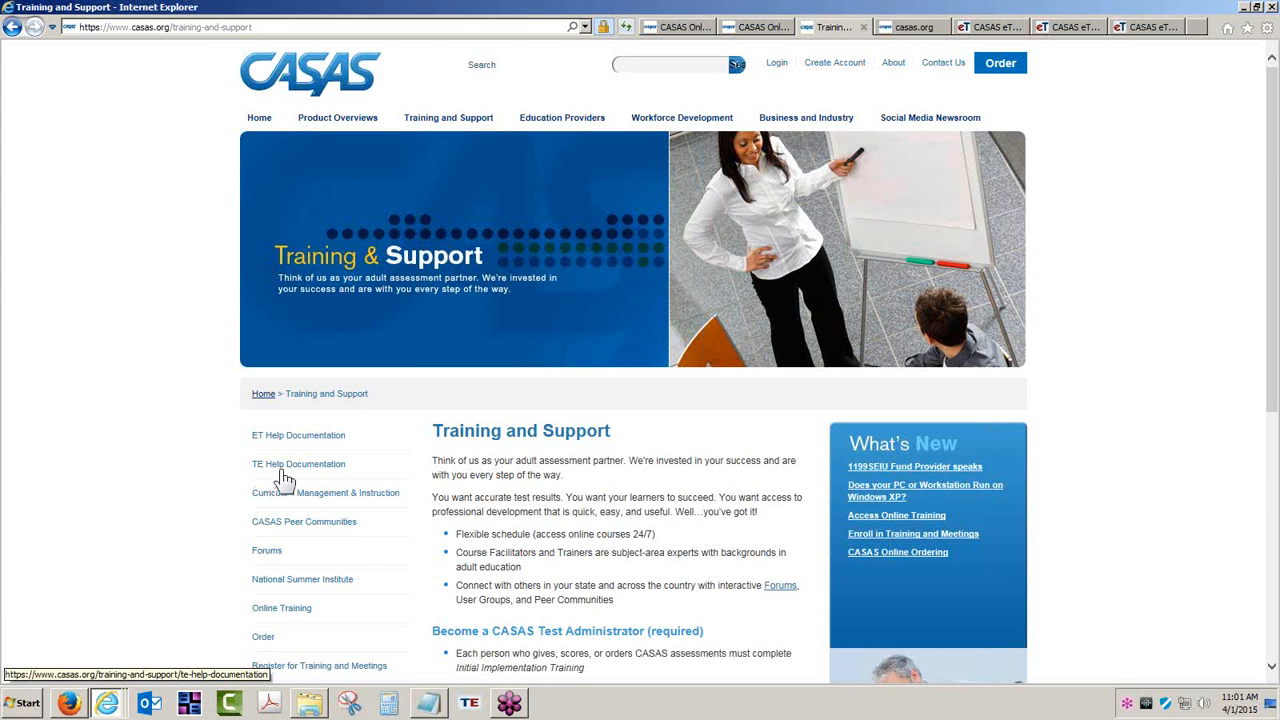
left_click(297, 436)
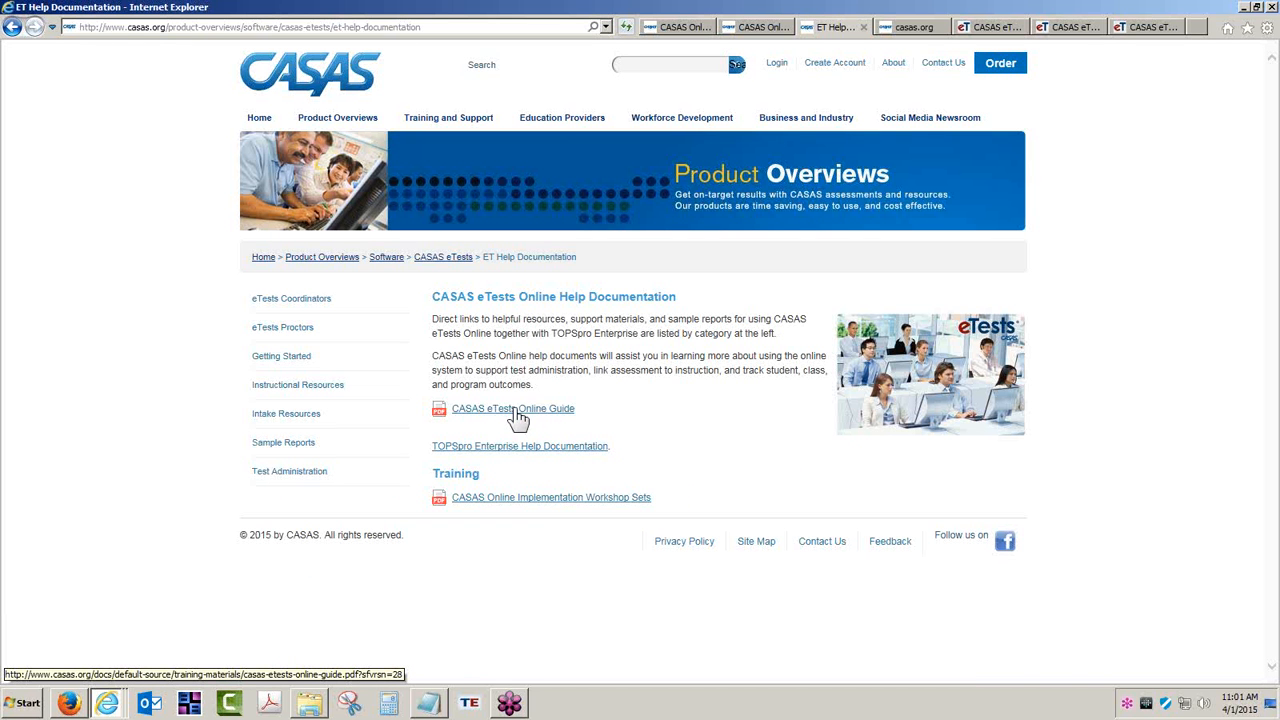
- Page through the CASAS eTests Online Guide PDF to its contents pages and enlarge them
left_click(922, 28)
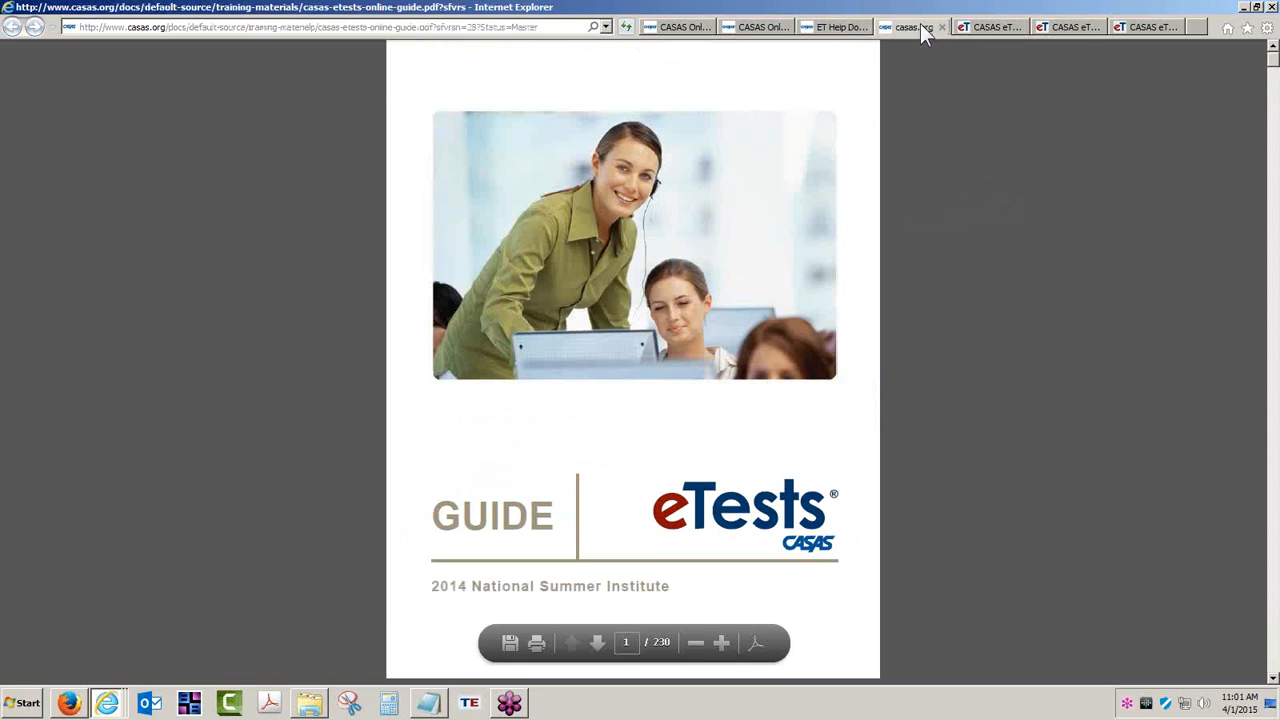
left_click(599, 648)
left_click(599, 648)
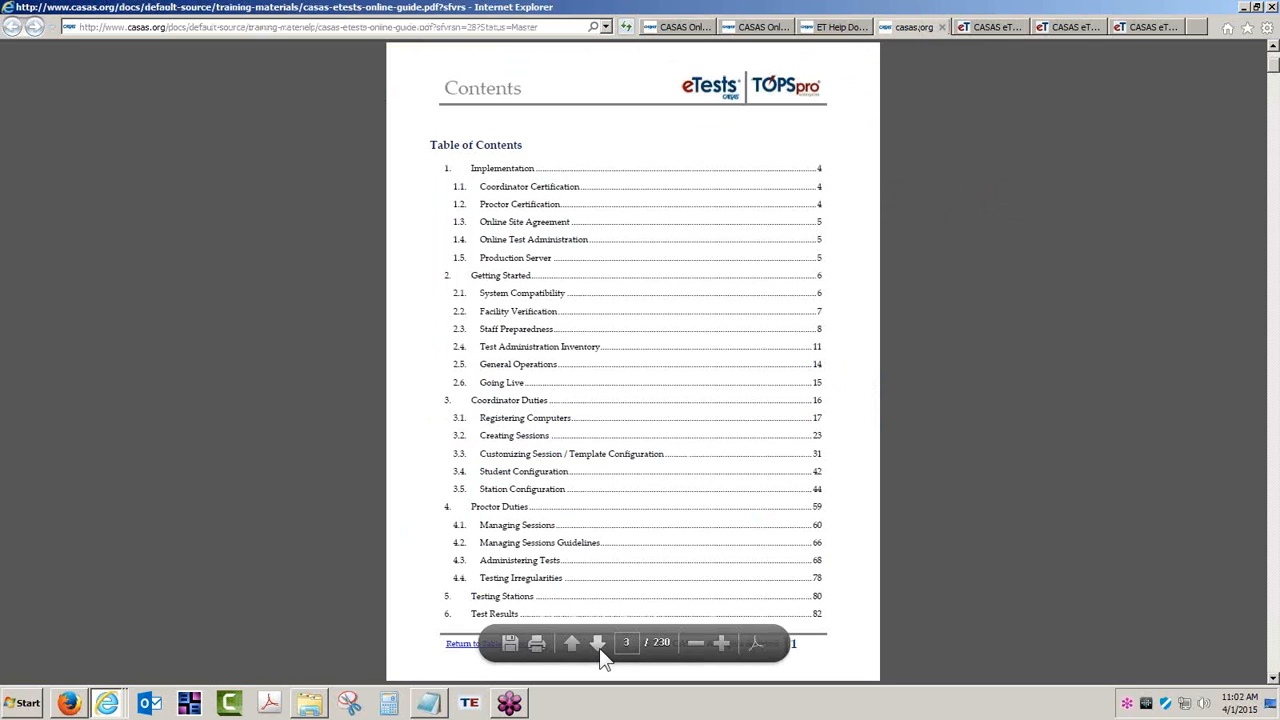
left_click(598, 645)
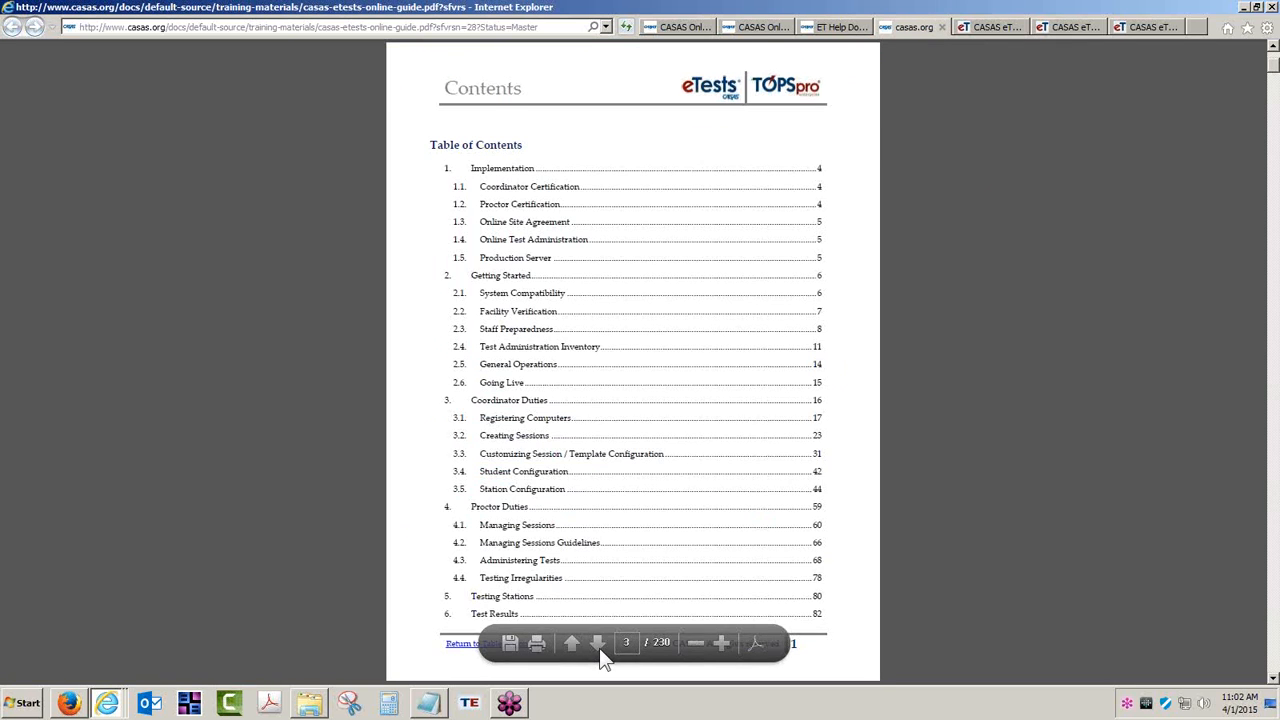
left_click(726, 642)
left_click(726, 642)
left_click(726, 642)
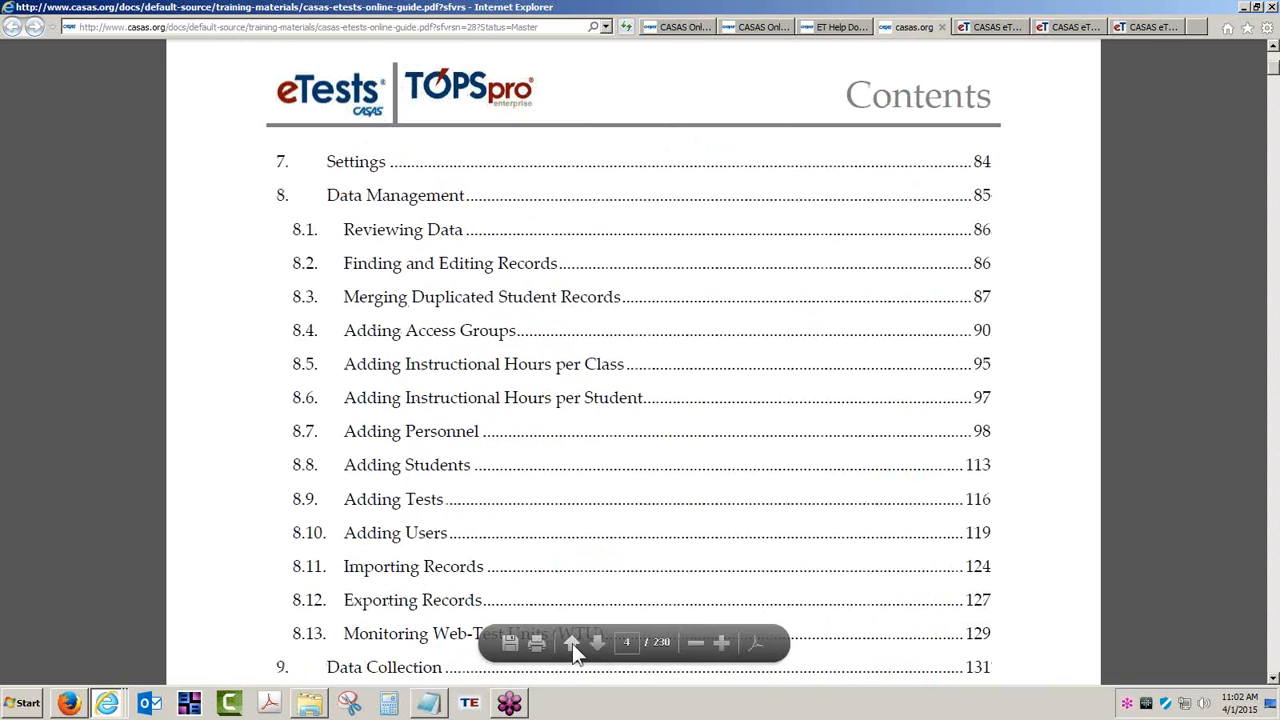
- Return to the guide's cover page, zoom out to fit, and highlight the year 2014
left_click(574, 643)
left_click(574, 643)
left_click(574, 643)
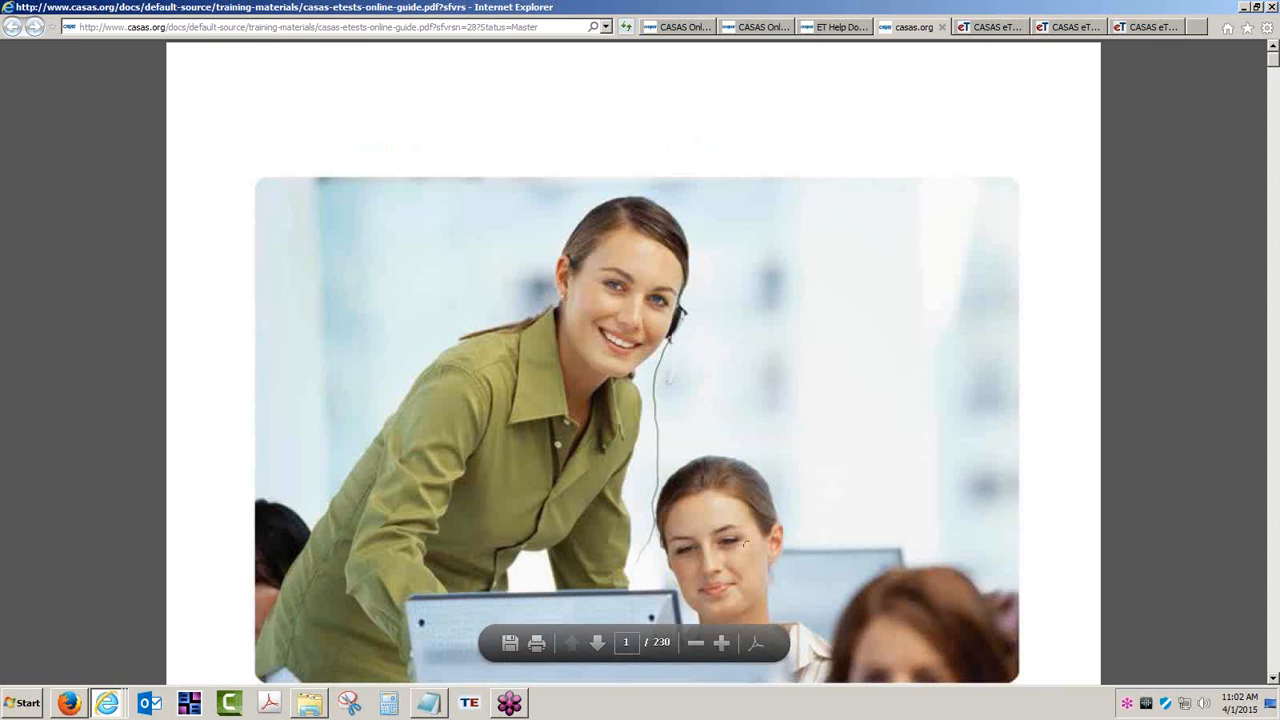
left_click(697, 642)
left_click(697, 642)
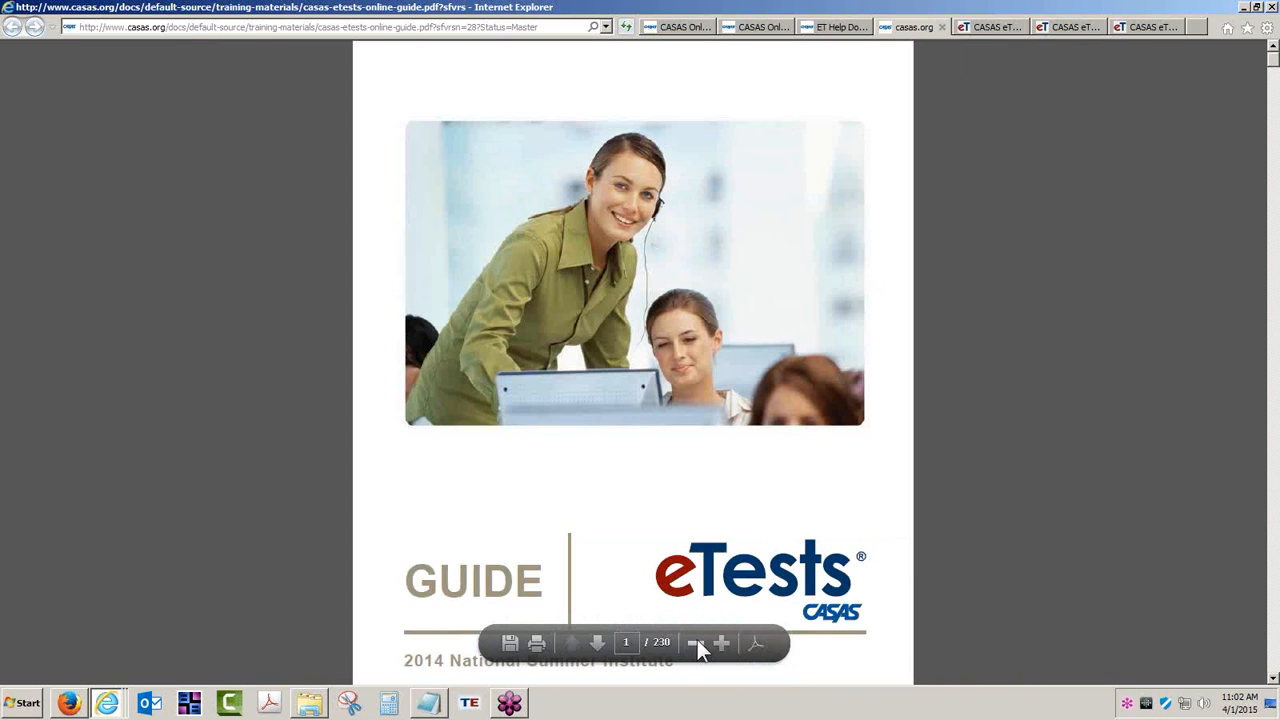
left_click(697, 642)
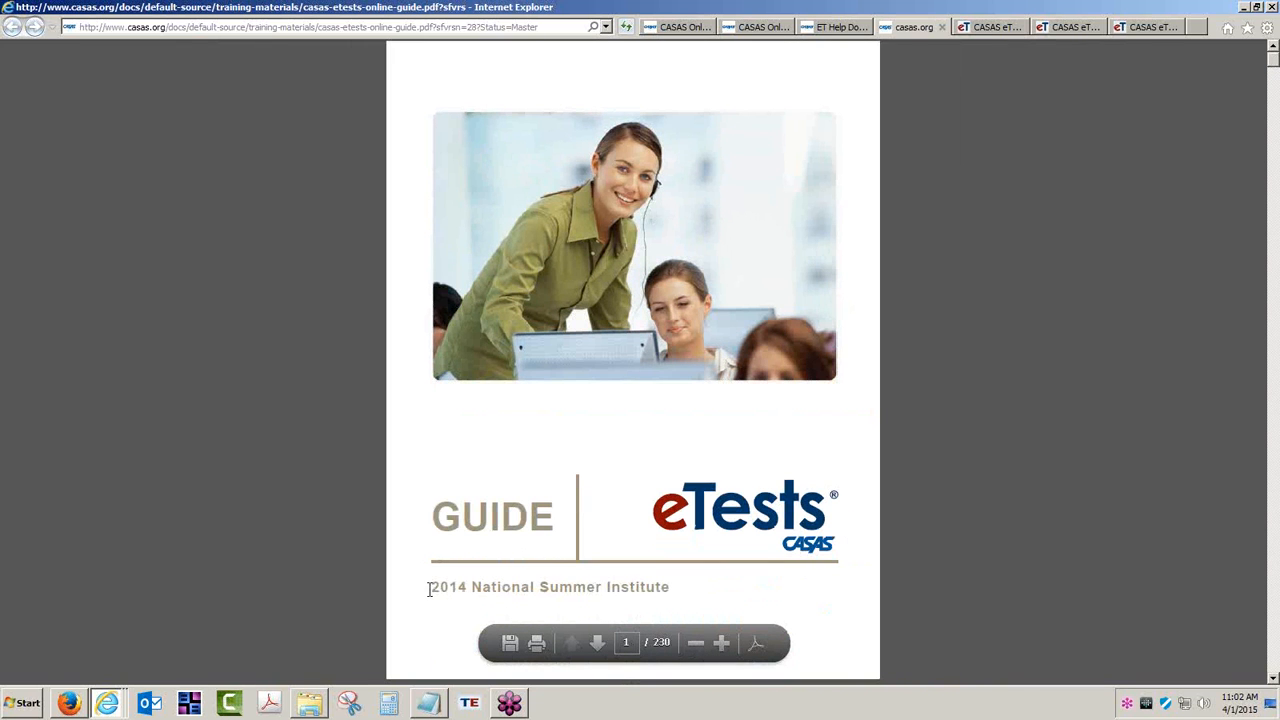
left_click_drag(431, 587, 466, 588)
- Look over the 2015 National Summer Institute page, then show the CASAS eTests Online start page
left_click(843, 28)
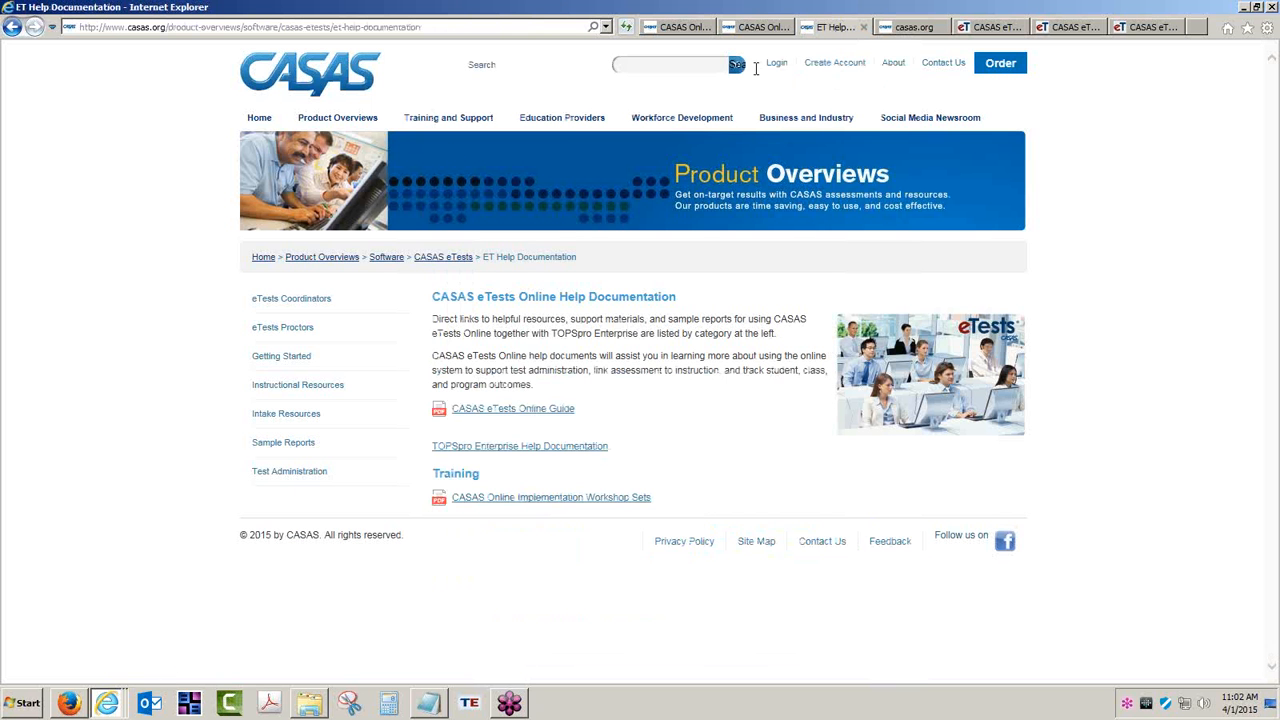
left_click(259, 118)
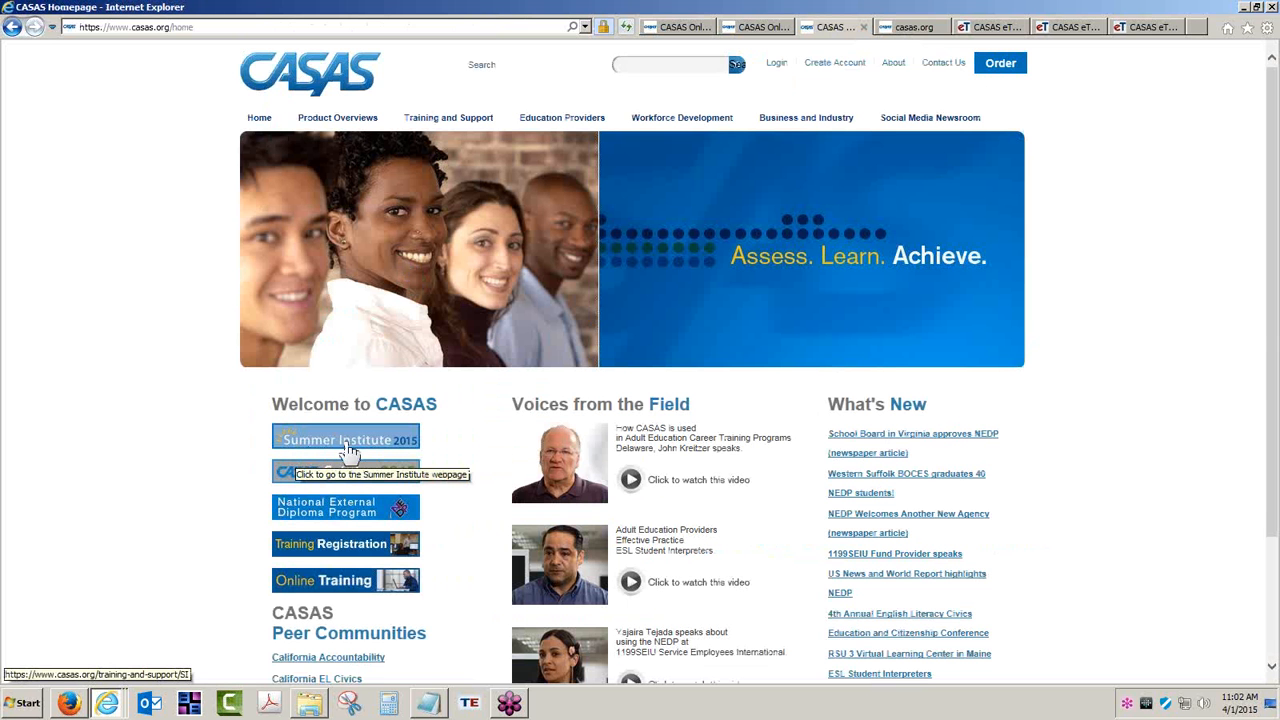
left_click(383, 451)
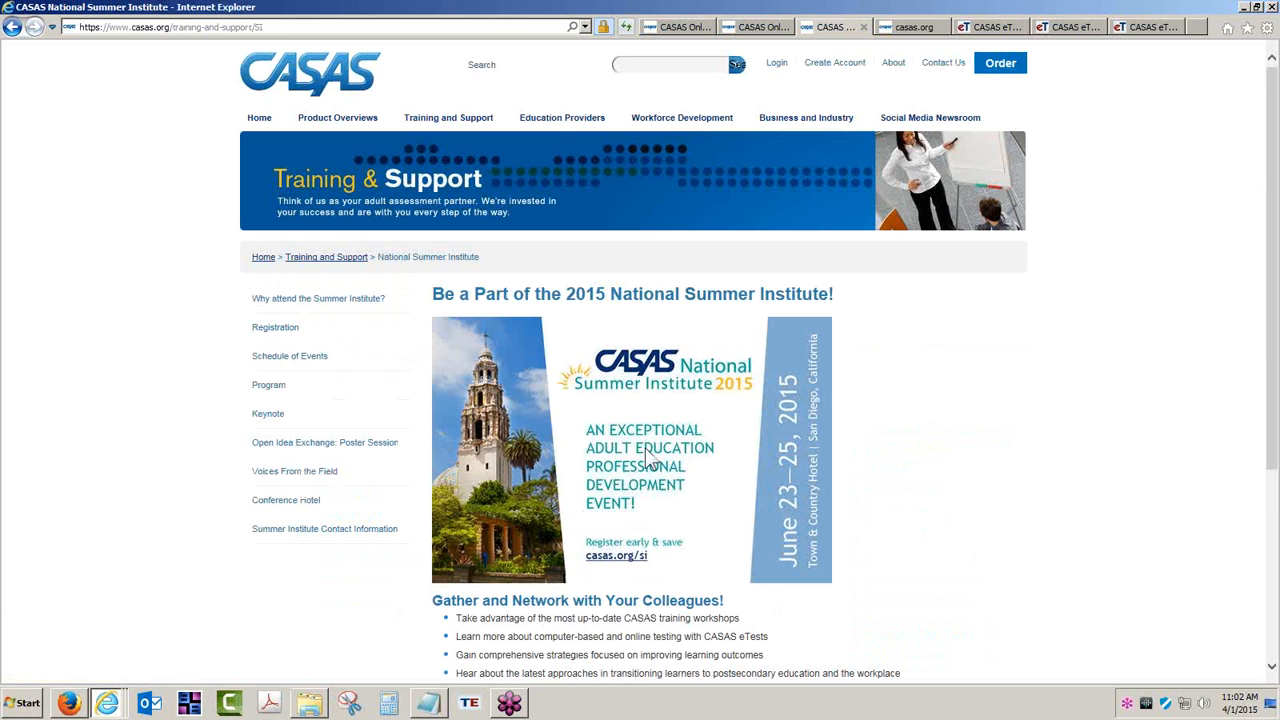
scroll(931, 491, "down", 3)
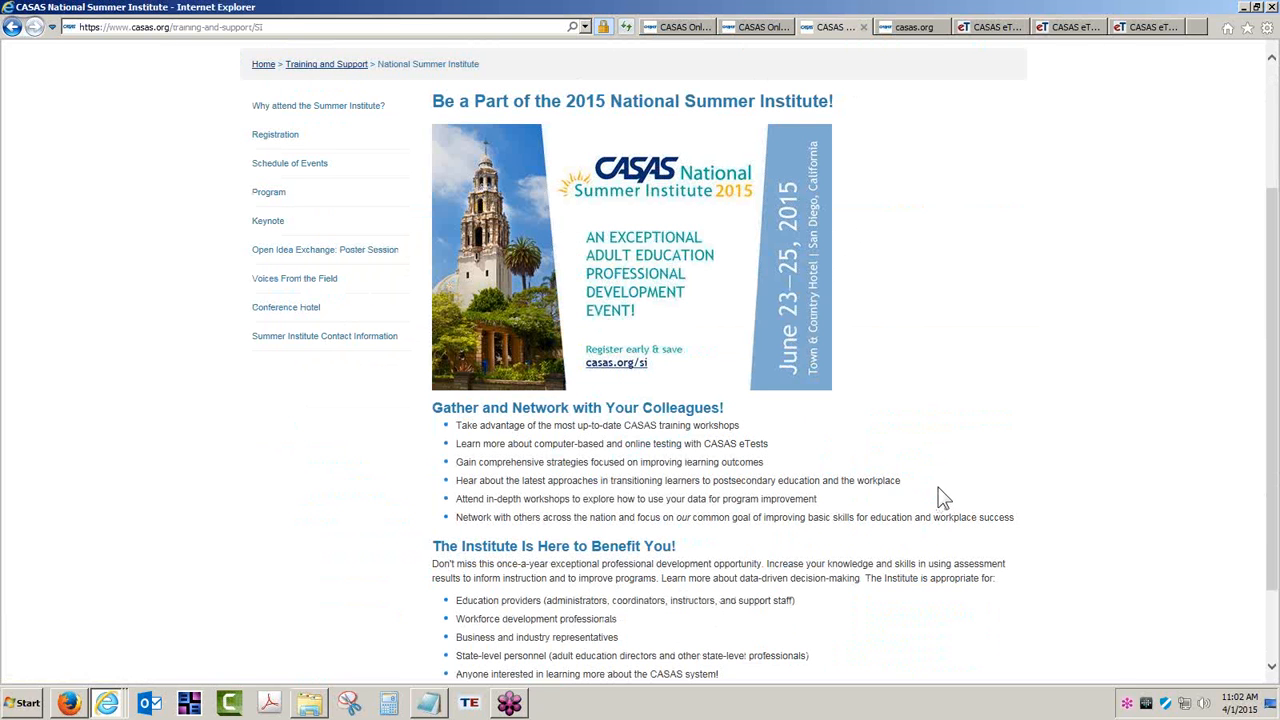
left_click(992, 32)
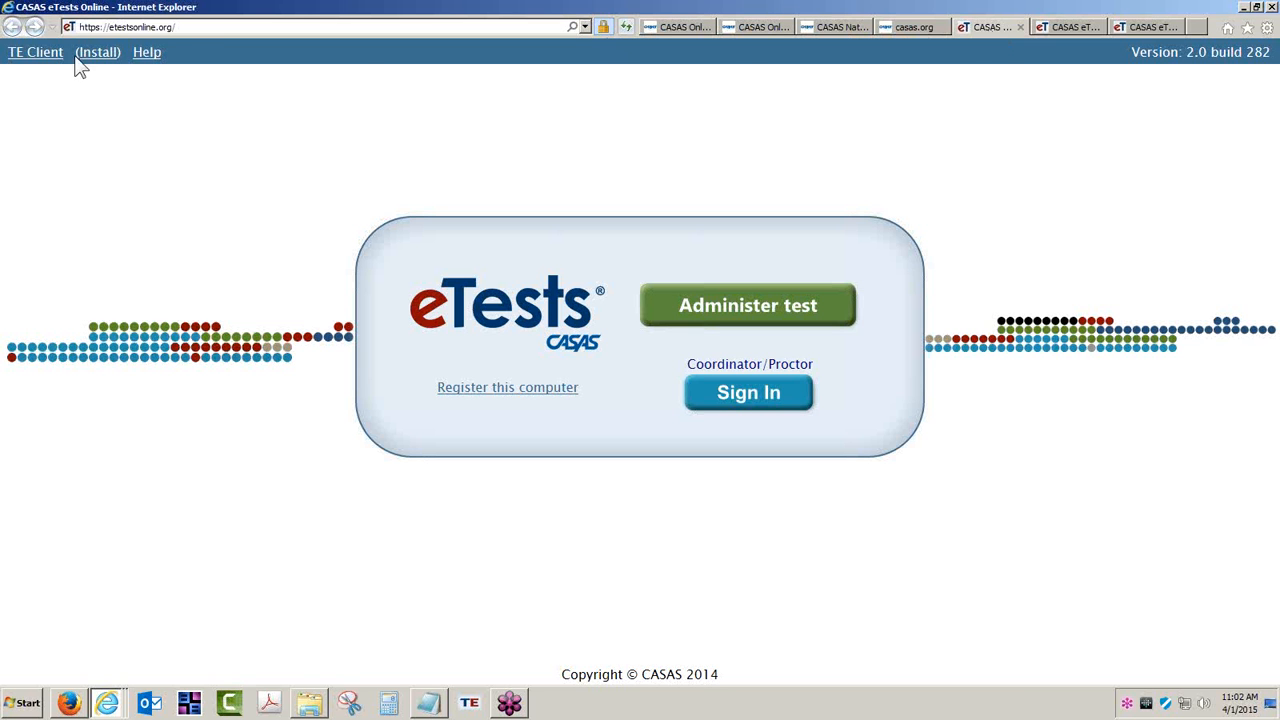
- Show the RHAS Simulation Server start page at etestsonline.org/rollinghills
left_click(192, 27)
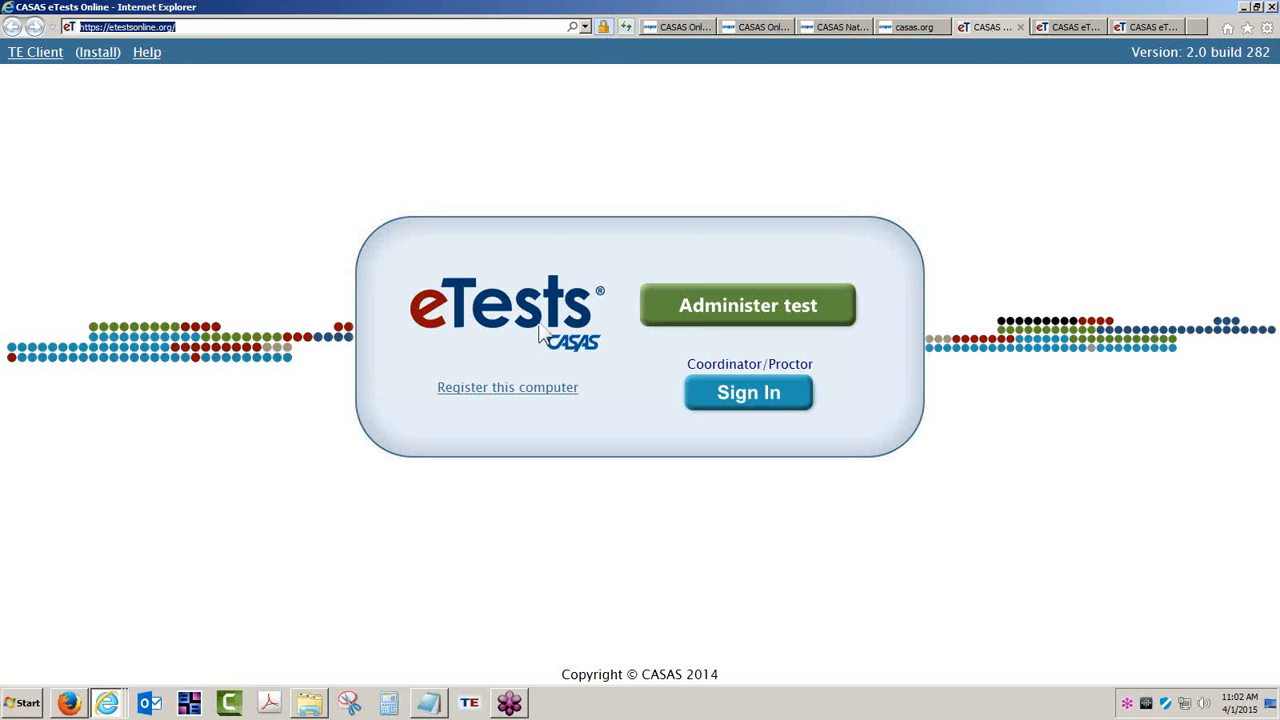
left_click(1194, 602)
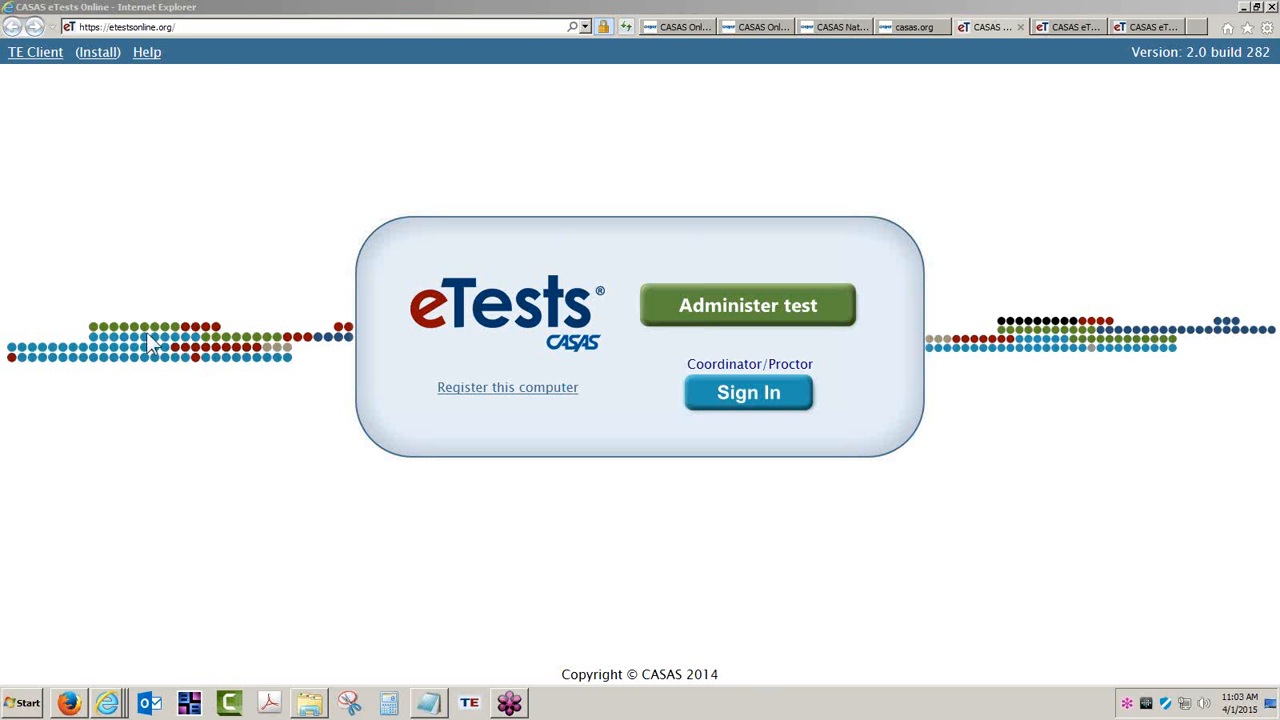
left_click(198, 27)
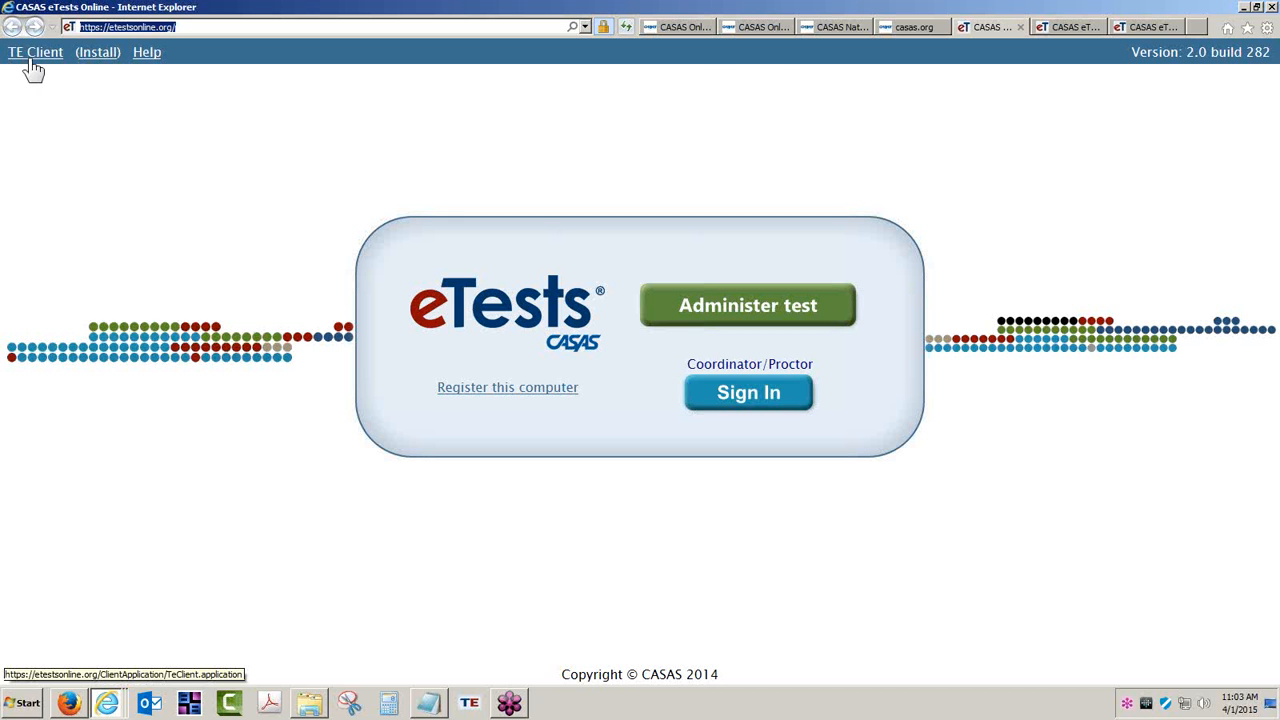
left_click(1069, 29)
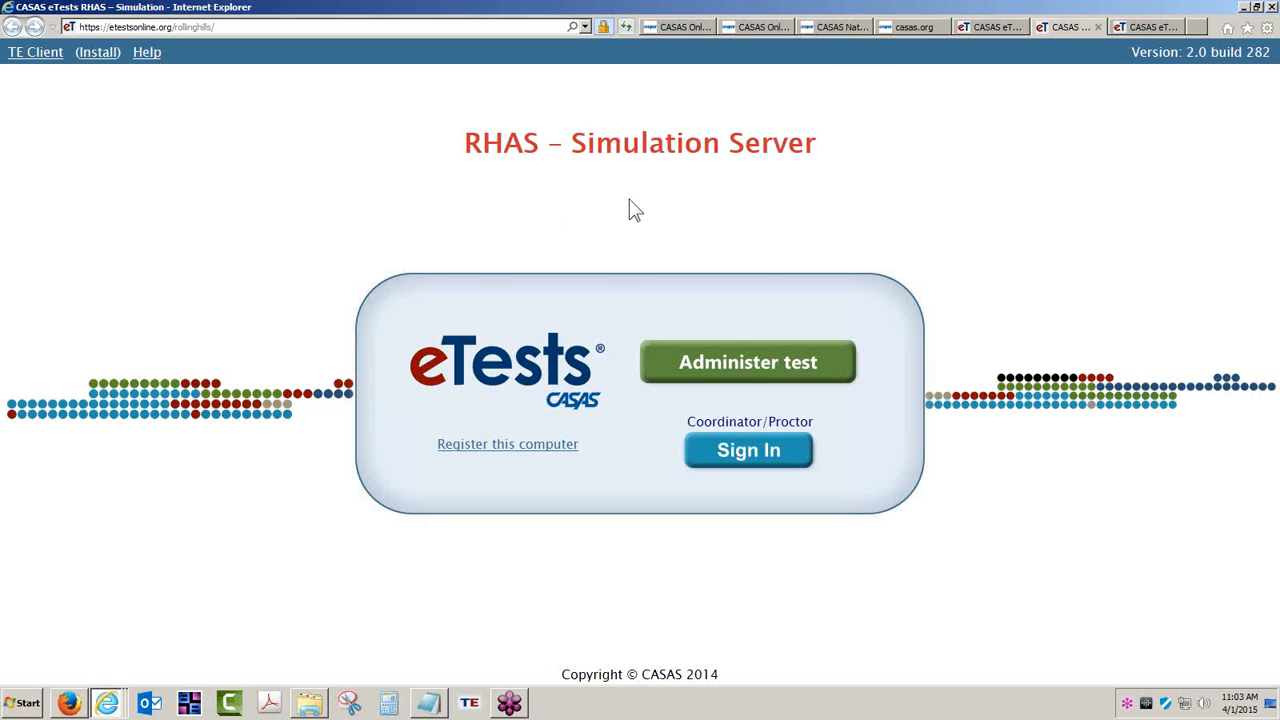
left_click(845, 27)
scroll(578, 158, "up", 2)
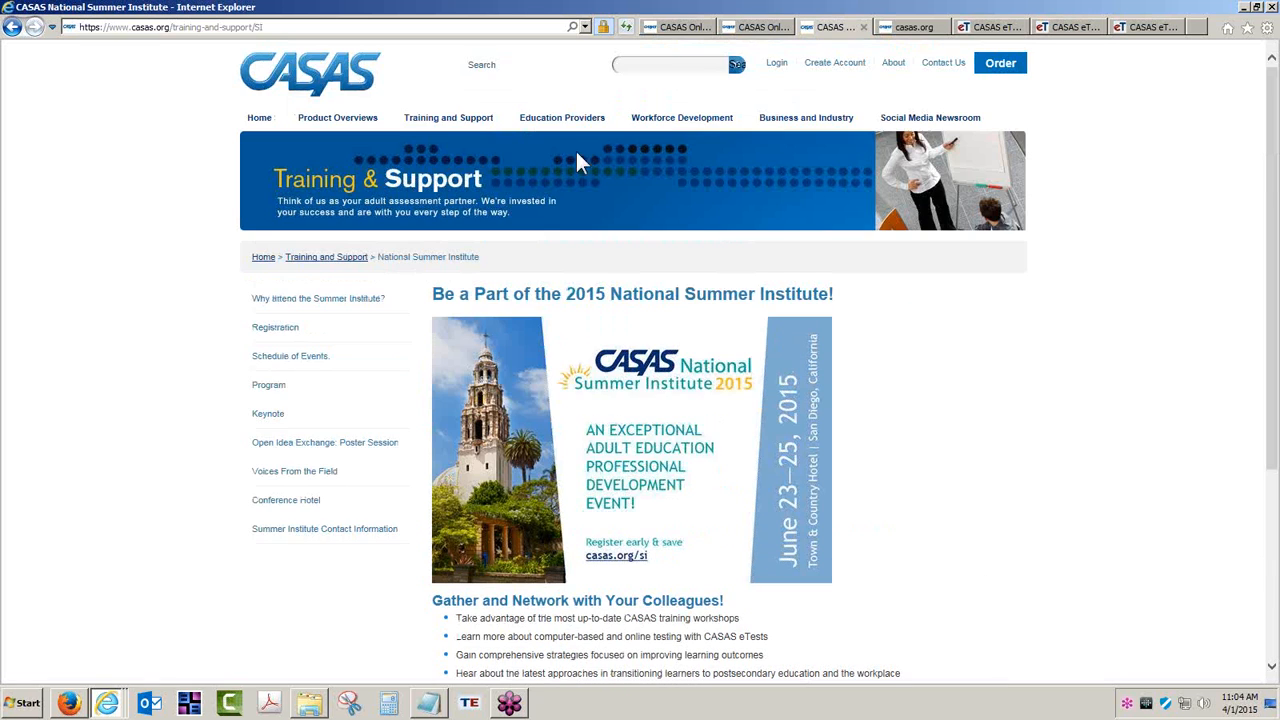
left_click(443, 120)
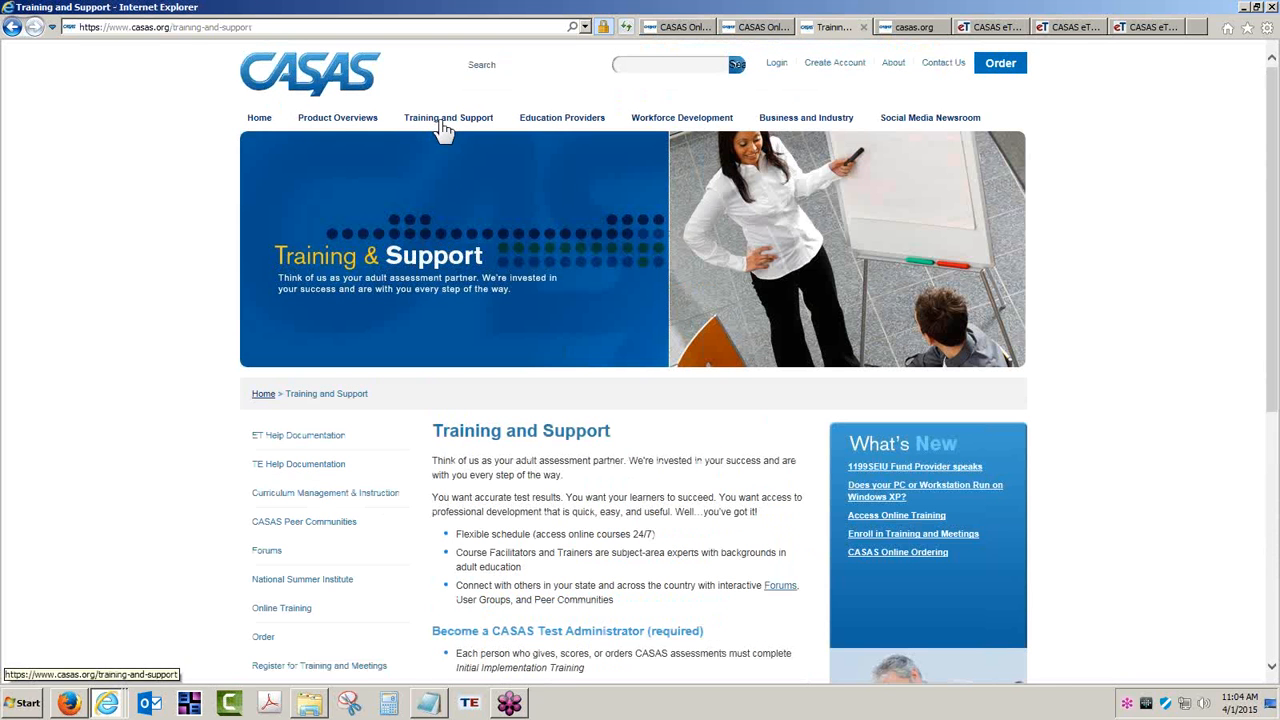
left_click(287, 441)
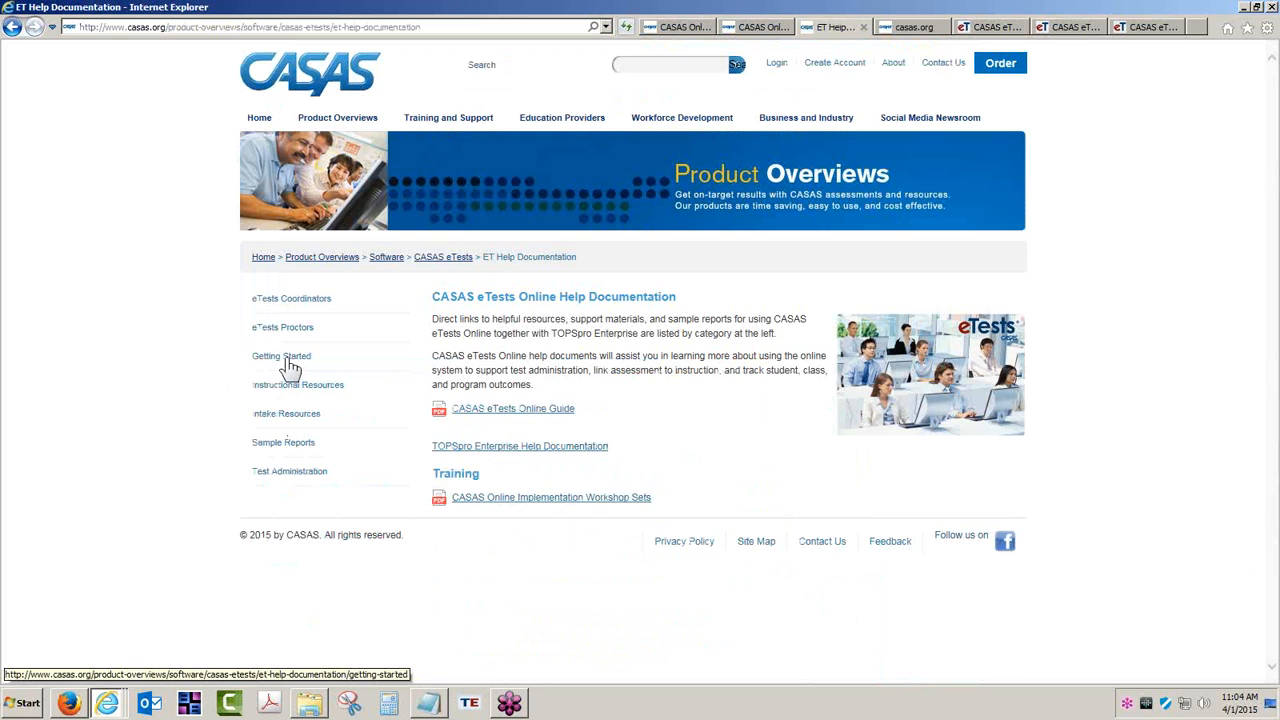
left_click(285, 360)
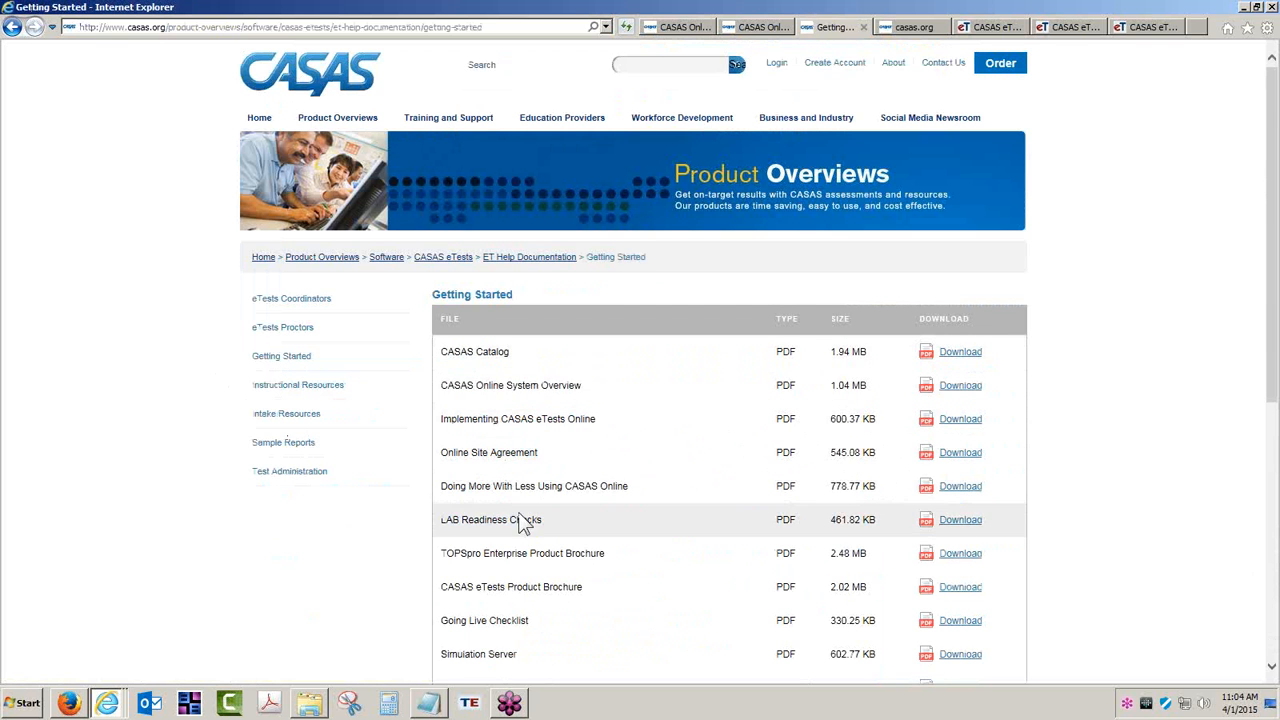
scroll(533, 537, "down", 2)
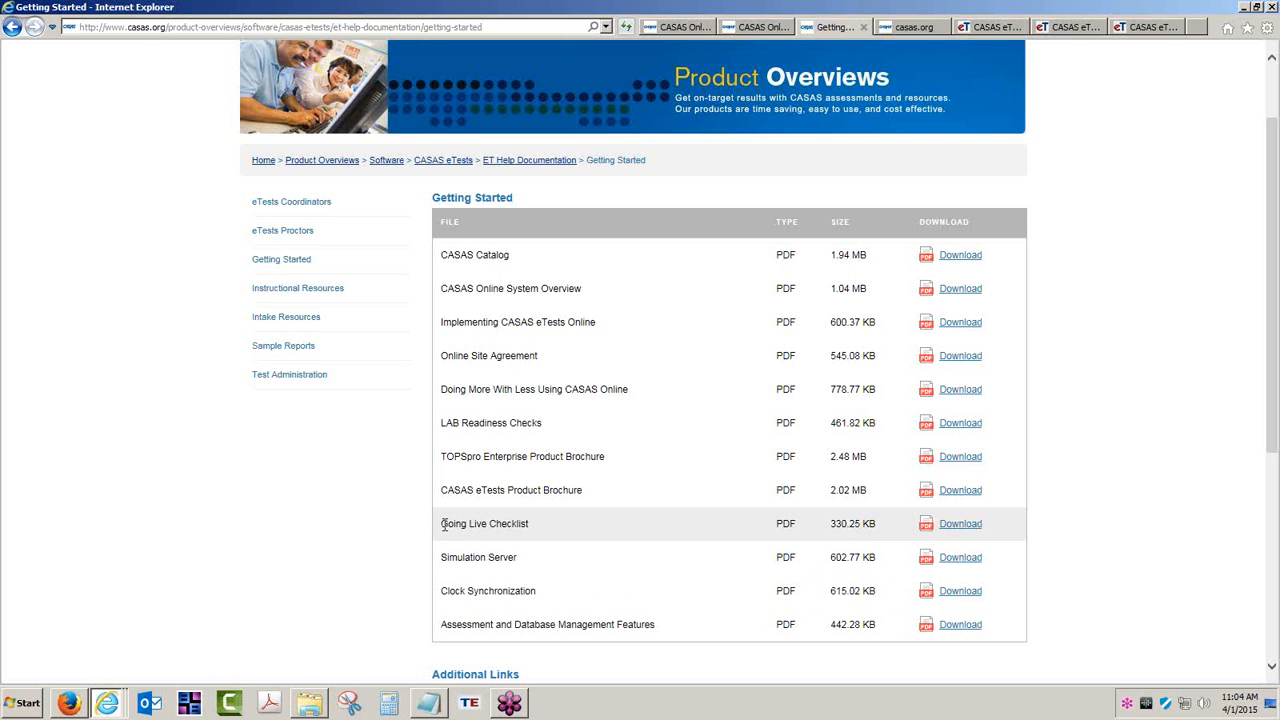
left_click_drag(443, 526, 528, 522)
left_click_drag(441, 563, 516, 557)
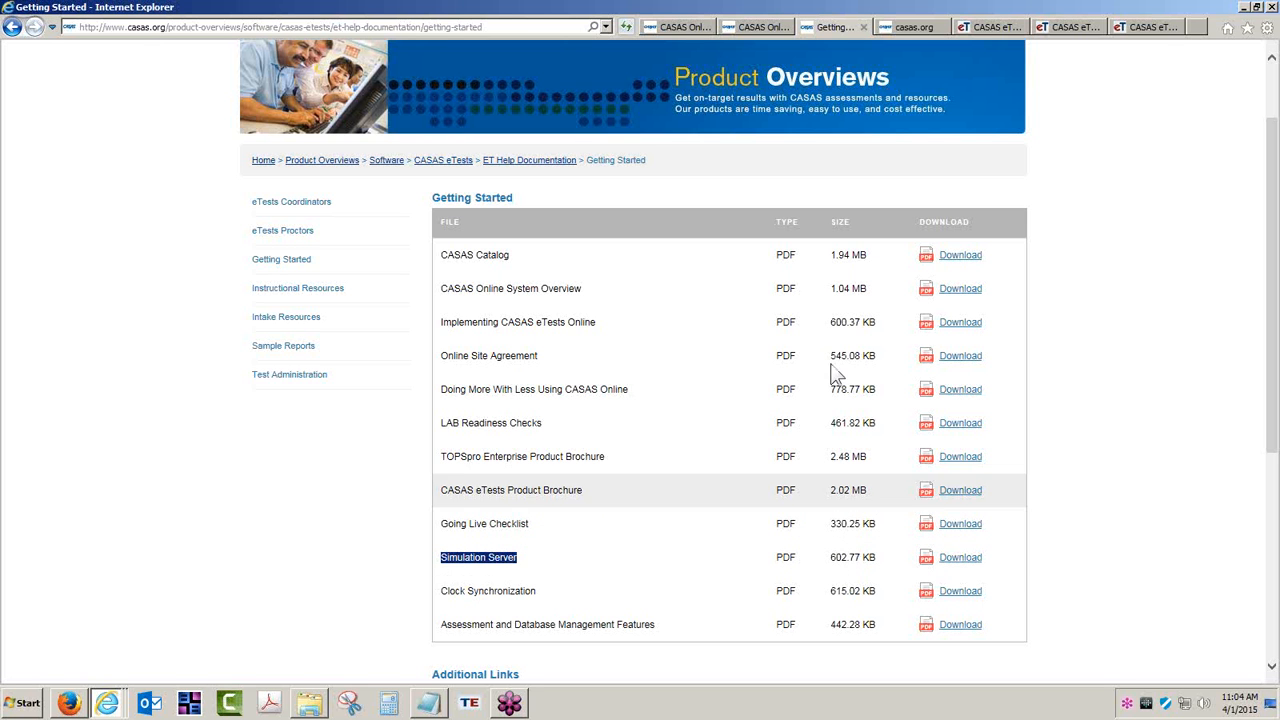
left_click(1072, 23)
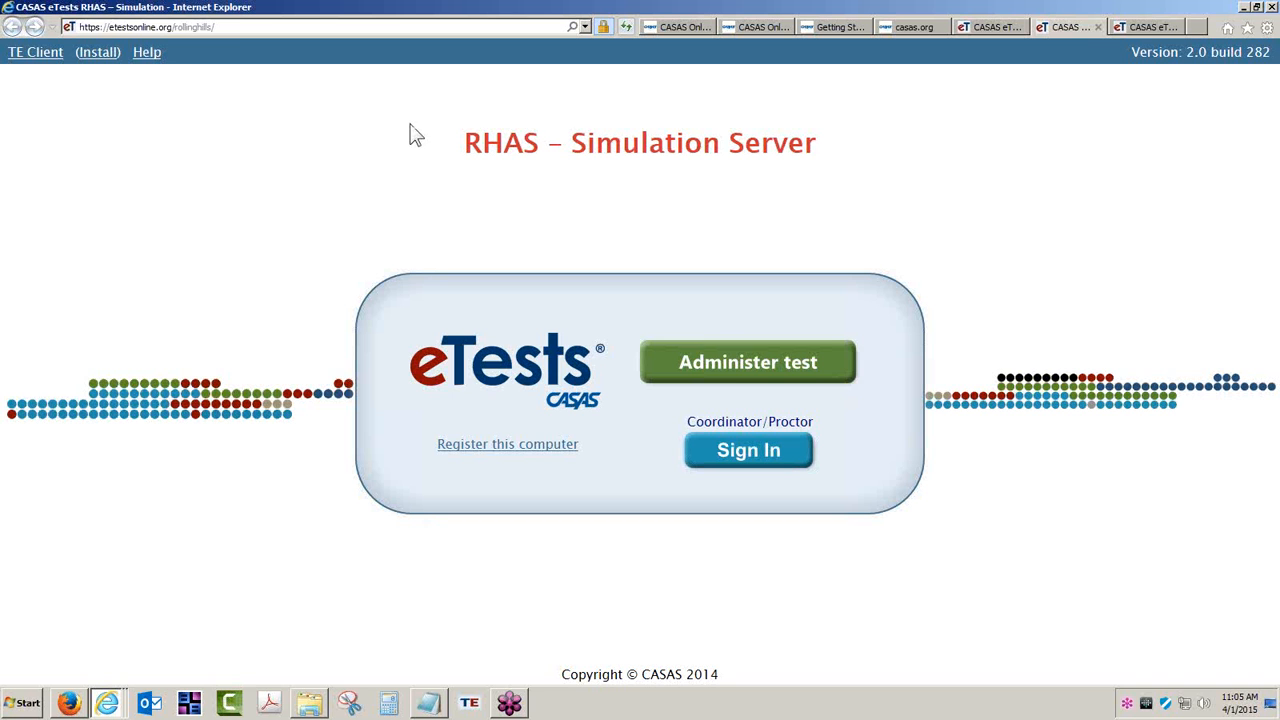
- Reveal the Windows desktop and launch the TOPSpro Enterprise Client v2.0 shortcut
left_click(235, 27)
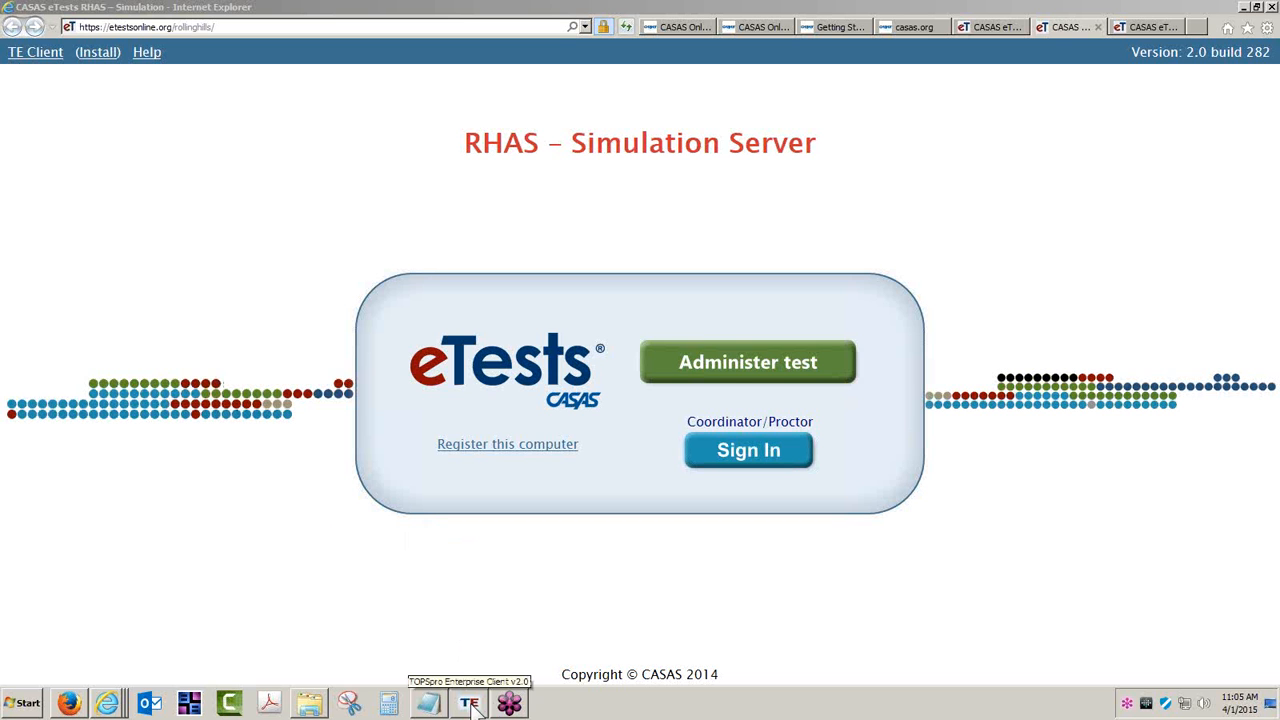
left_click(1273, 705)
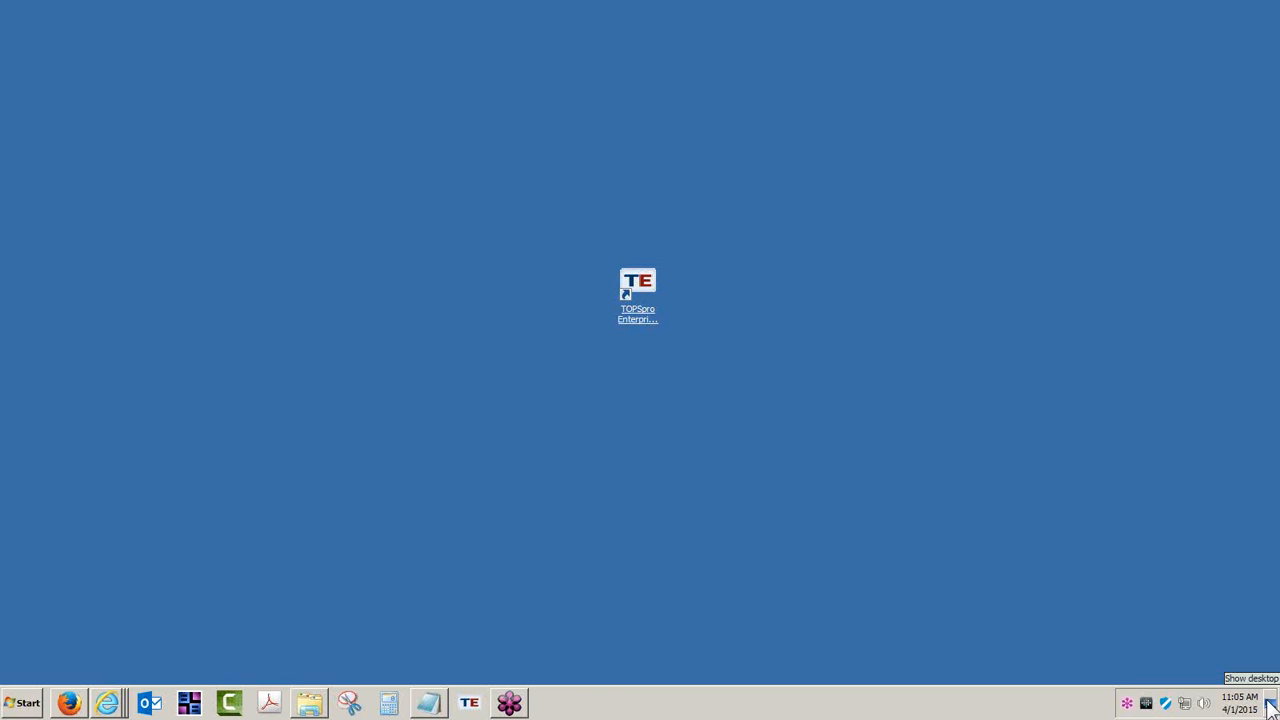
double_click(639, 292)
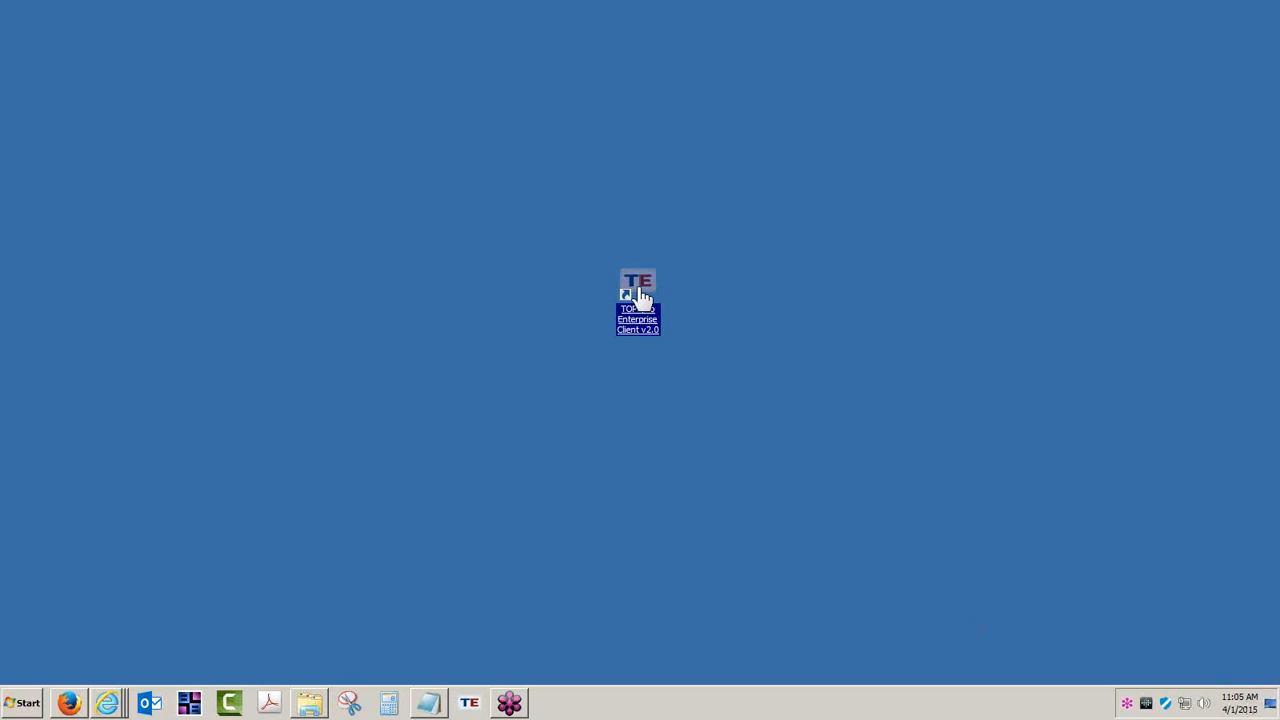
left_click(640, 354)
- On the RHAS Simulation Server page, sign in as Coordinator/Proctor with the site administrator password
left_click(107, 703)
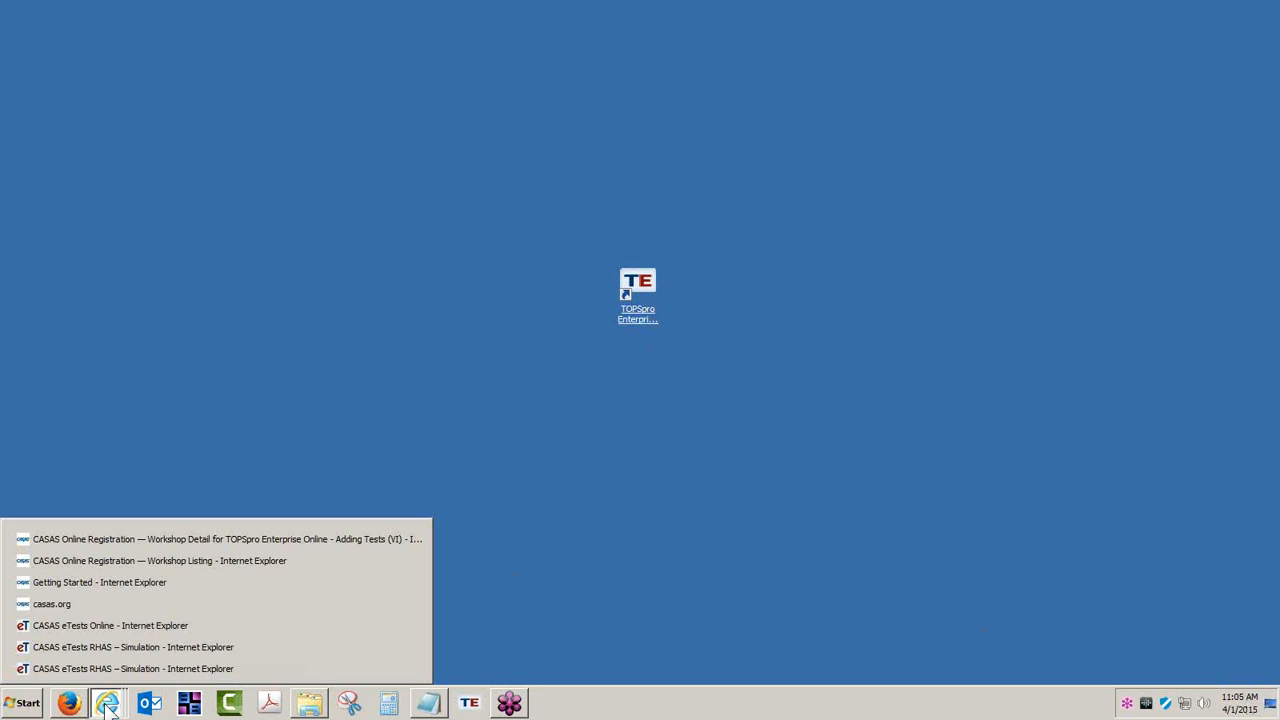
left_click(138, 645)
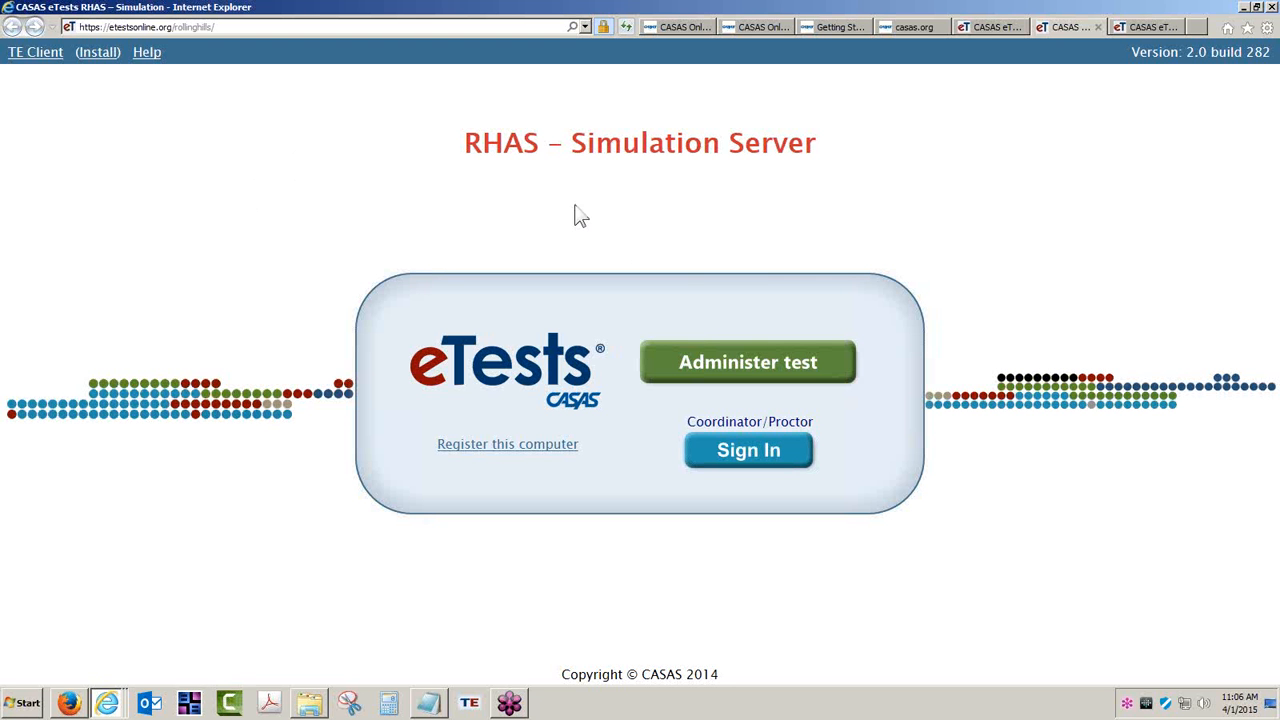
left_click(748, 451)
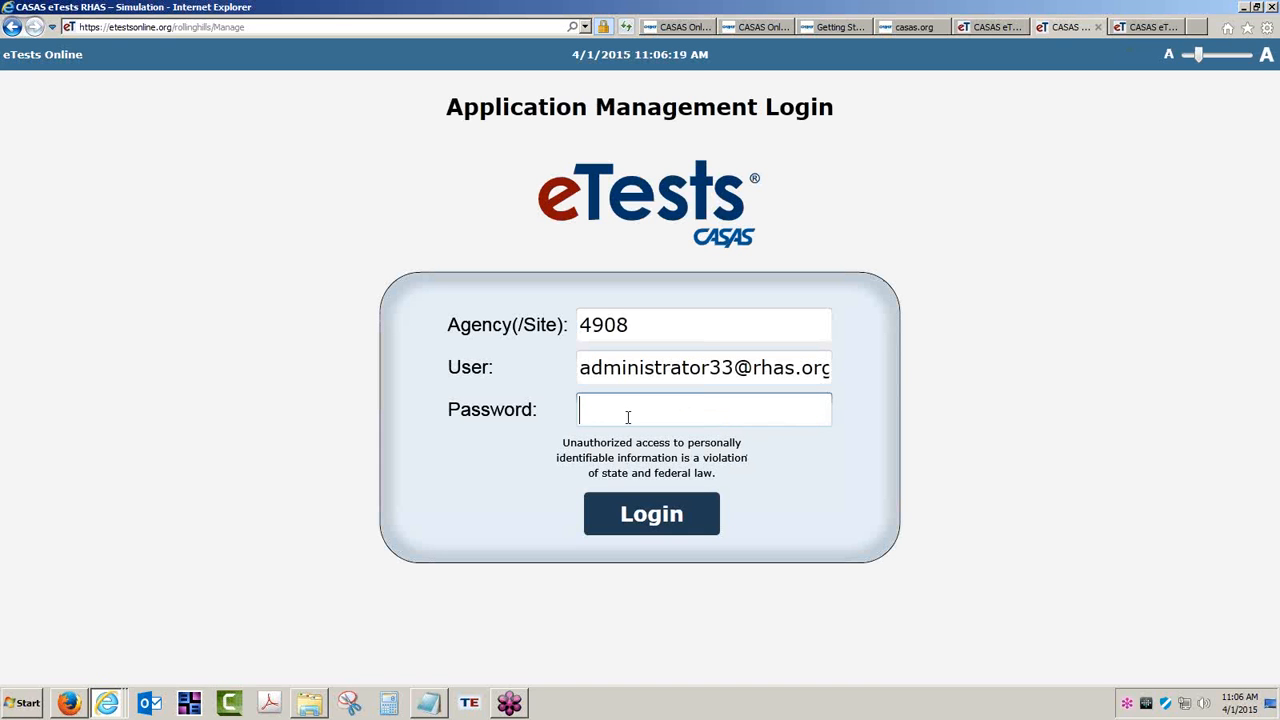
type("***")
key("Return")
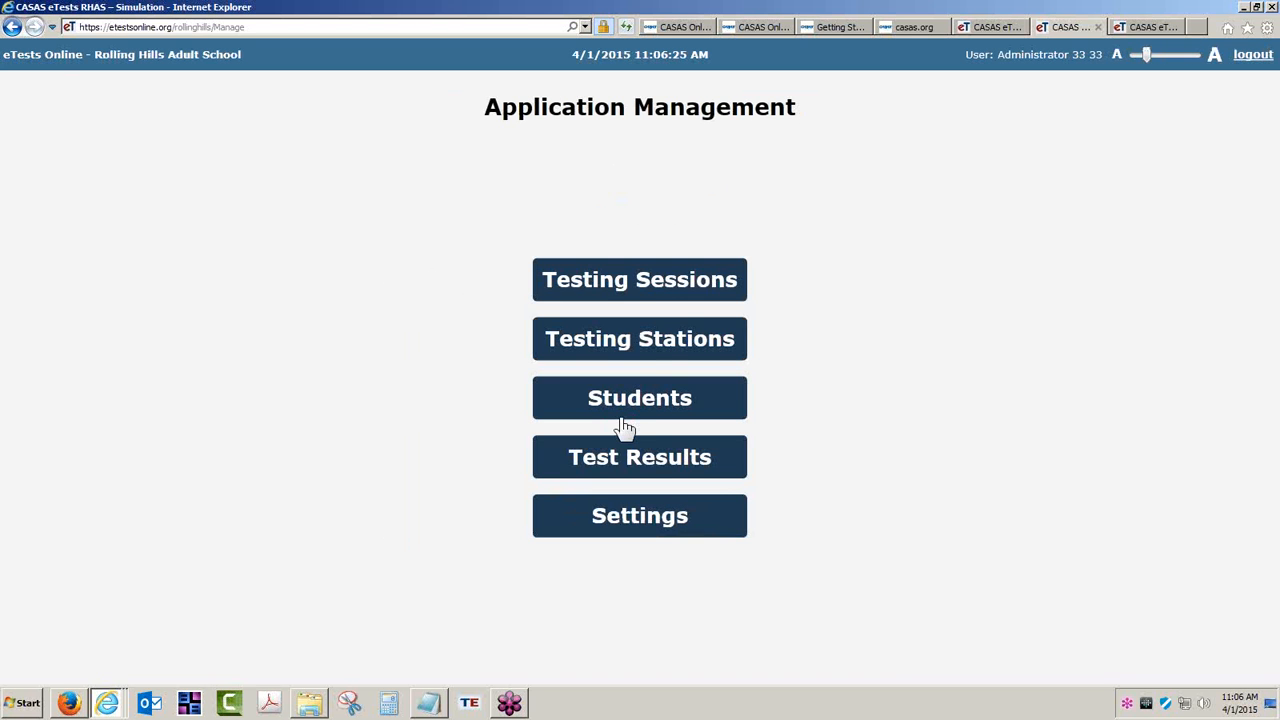
- Open the Testing Sessions page listing 17 inactive 2014-15 ABE and ESL sessions
left_click(648, 286)
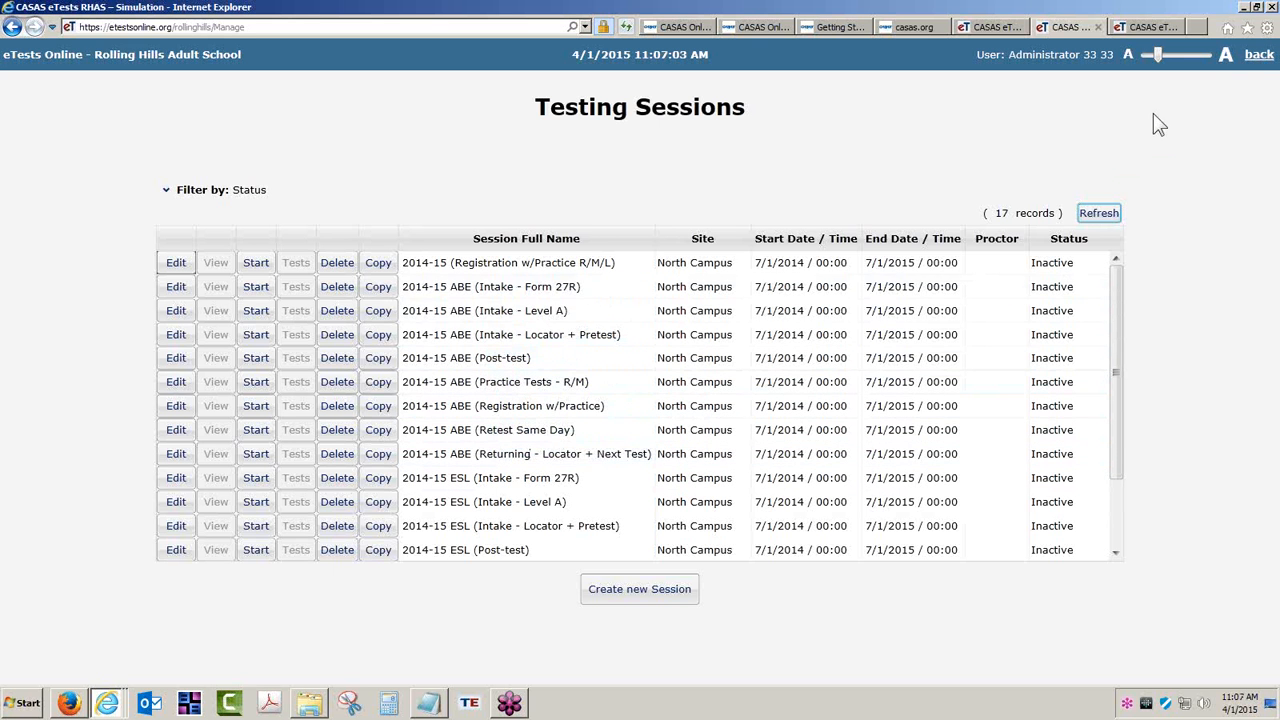
- Go back to Application Management, open the 172 Test Results records, and expand the filters
left_click(1258, 56)
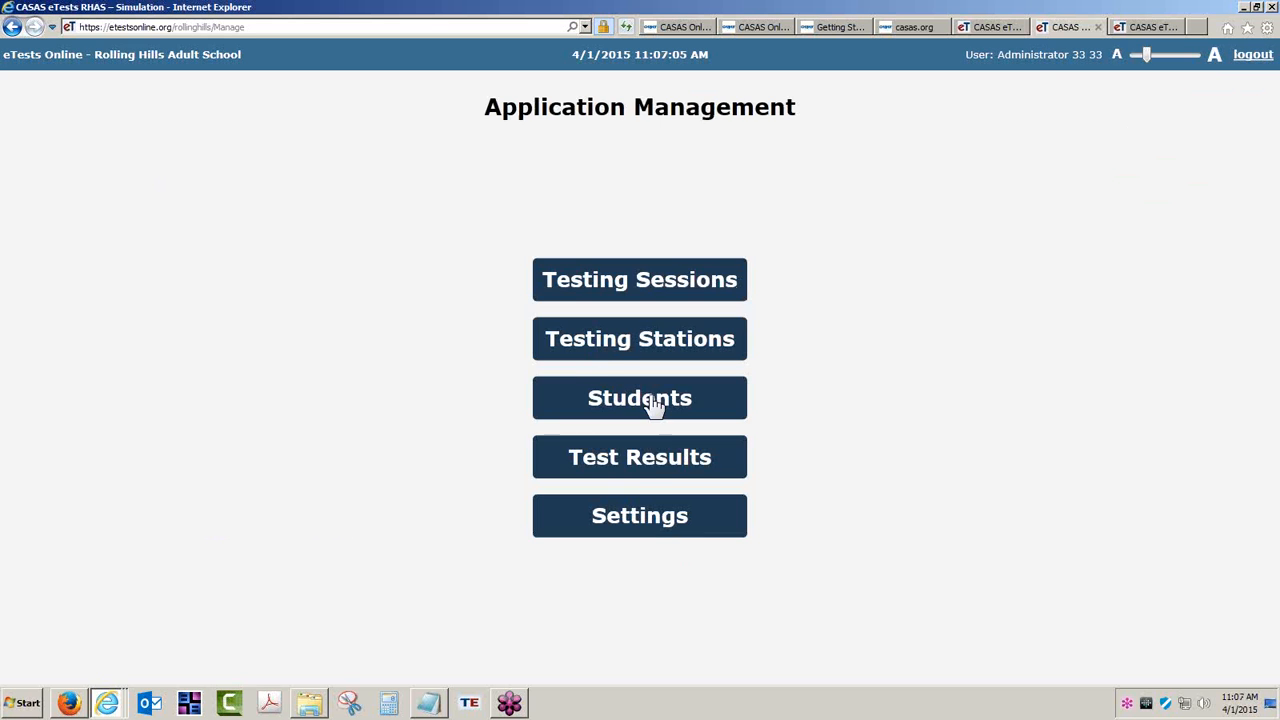
left_click(650, 460)
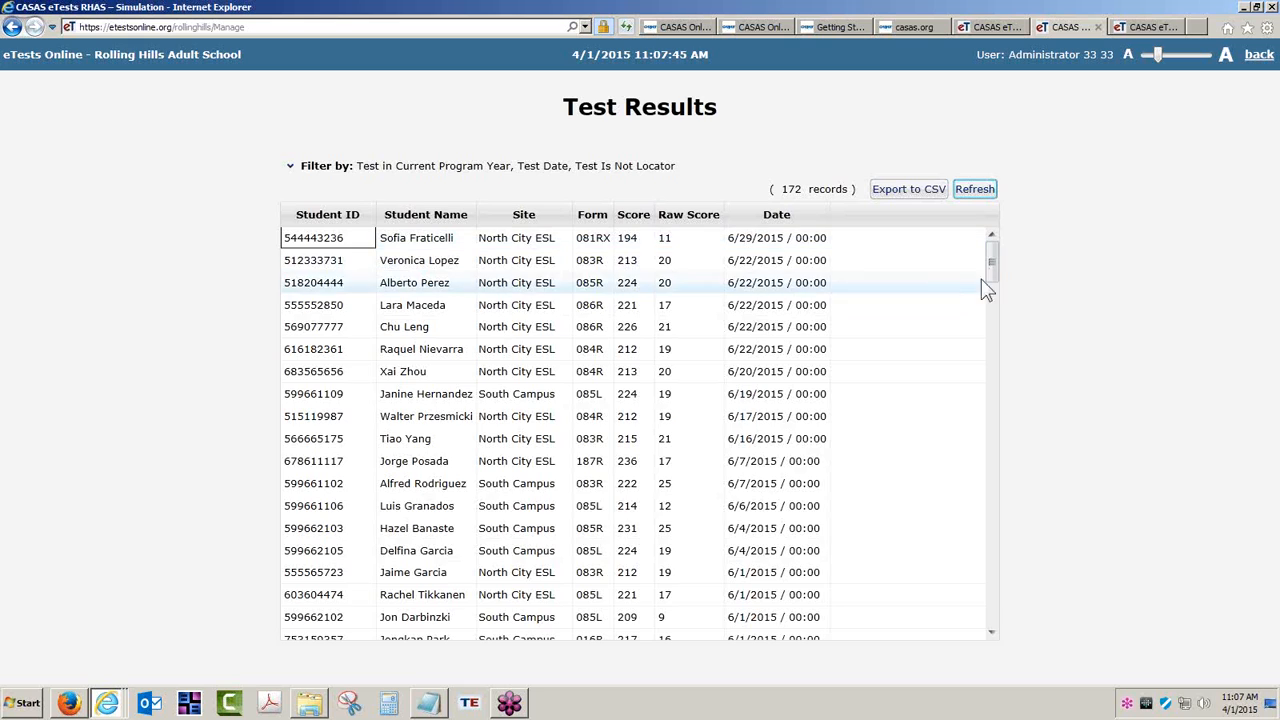
left_click_drag(999, 271, 989, 616)
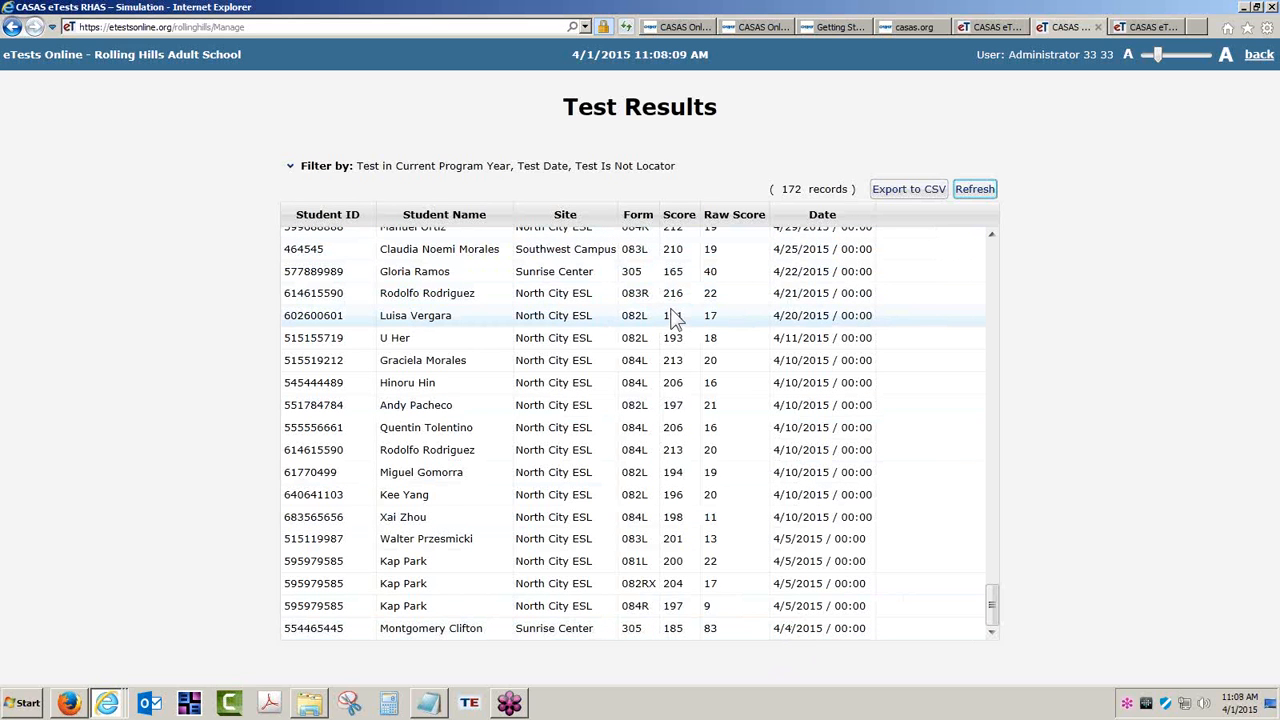
left_click(291, 166)
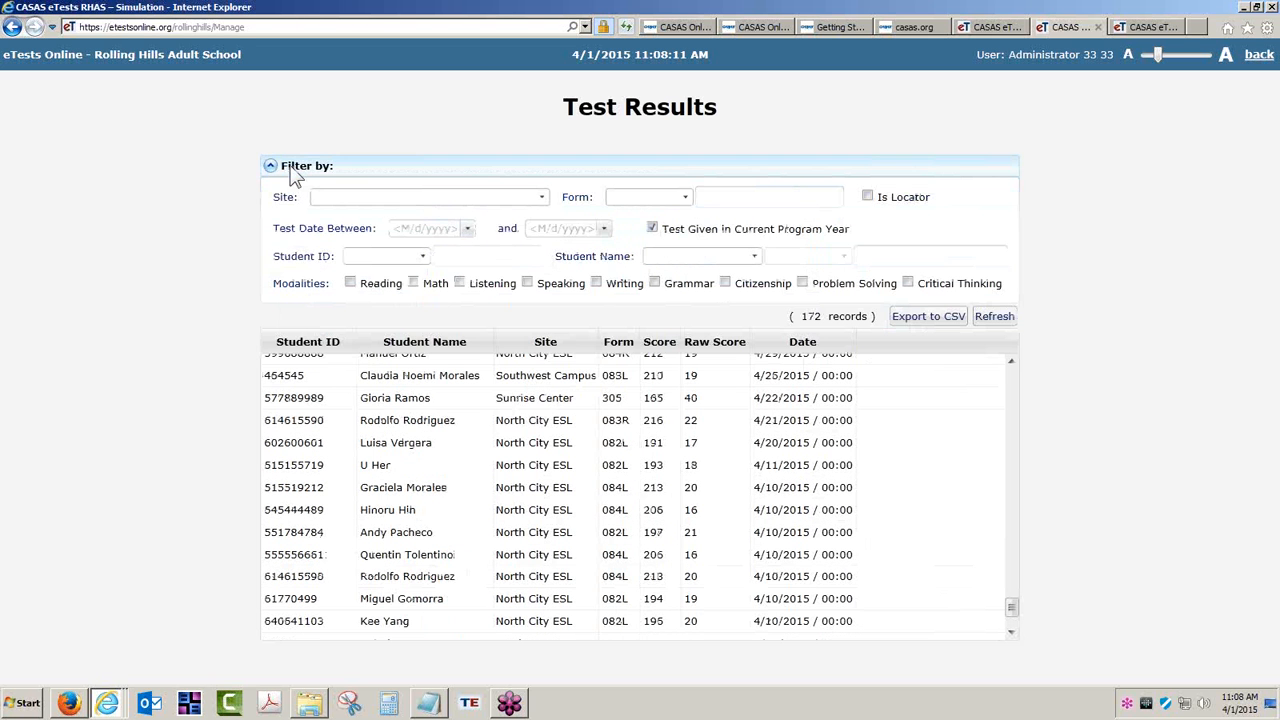
- Filter Test Results to test dates 4/1/2015 through 4/4/2015, leaving one record
left_click(419, 230)
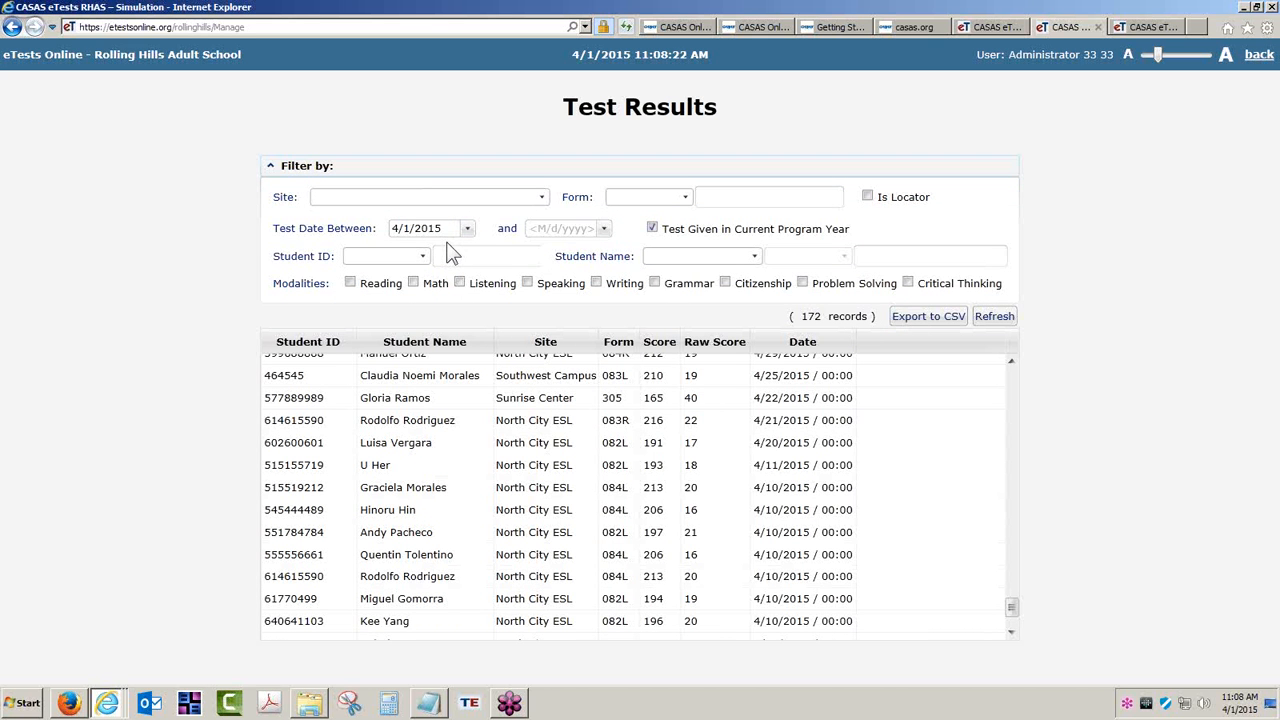
left_click(443, 228)
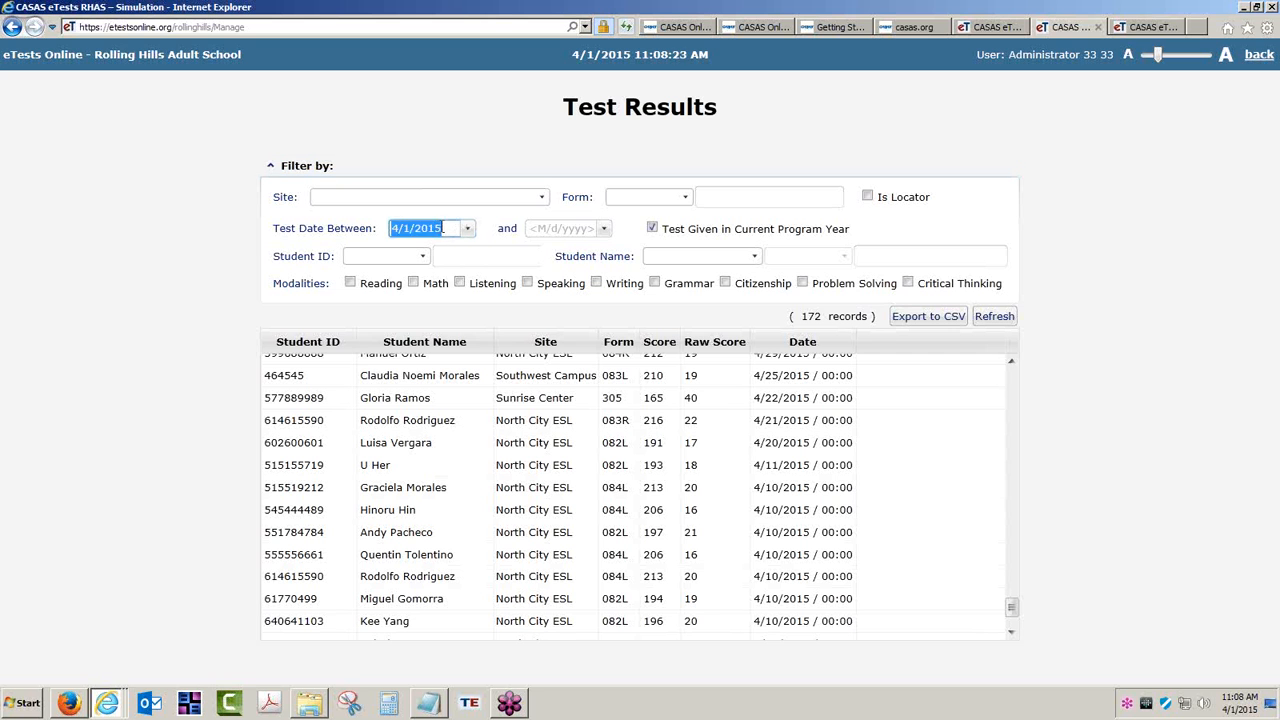
key("Delete")
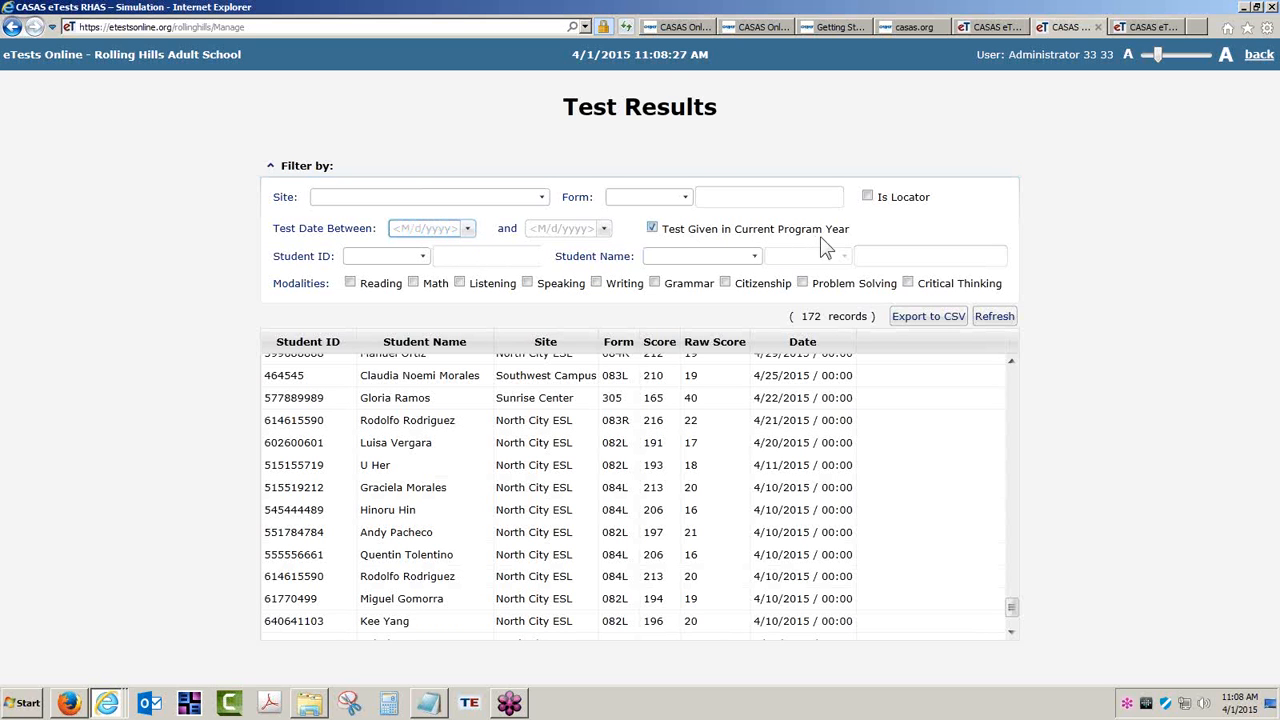
left_click(467, 230)
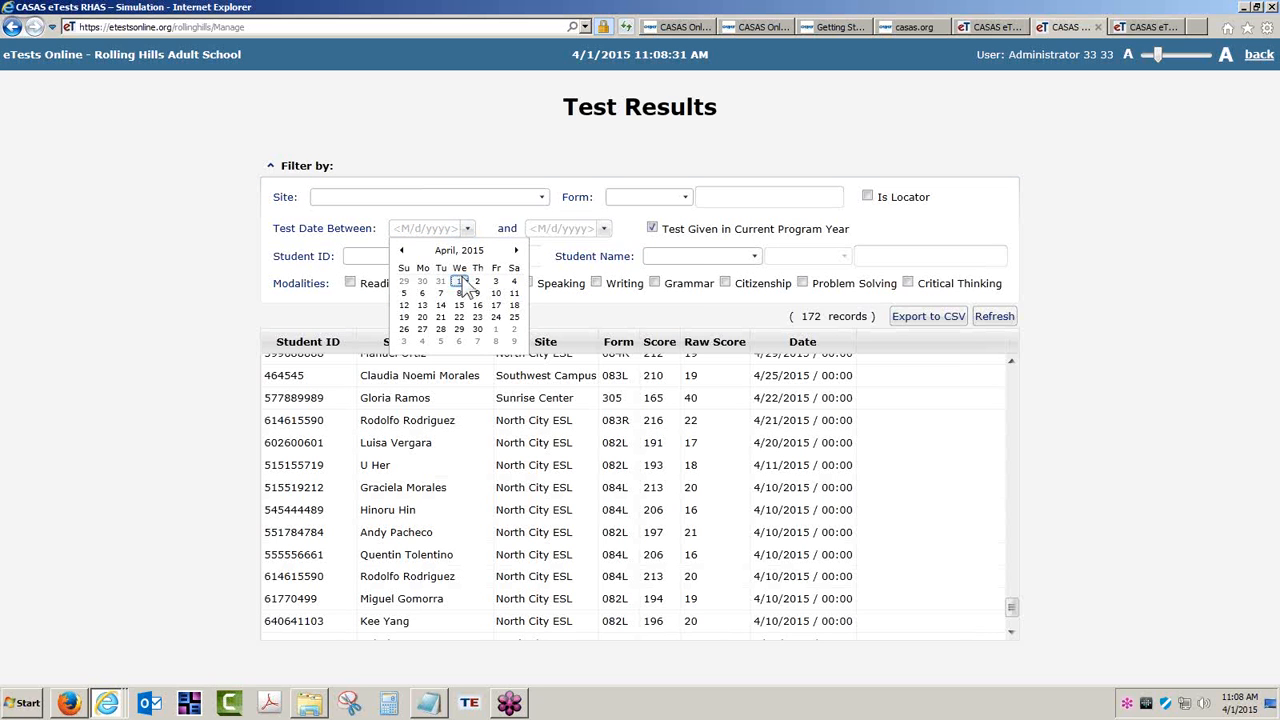
left_click(460, 282)
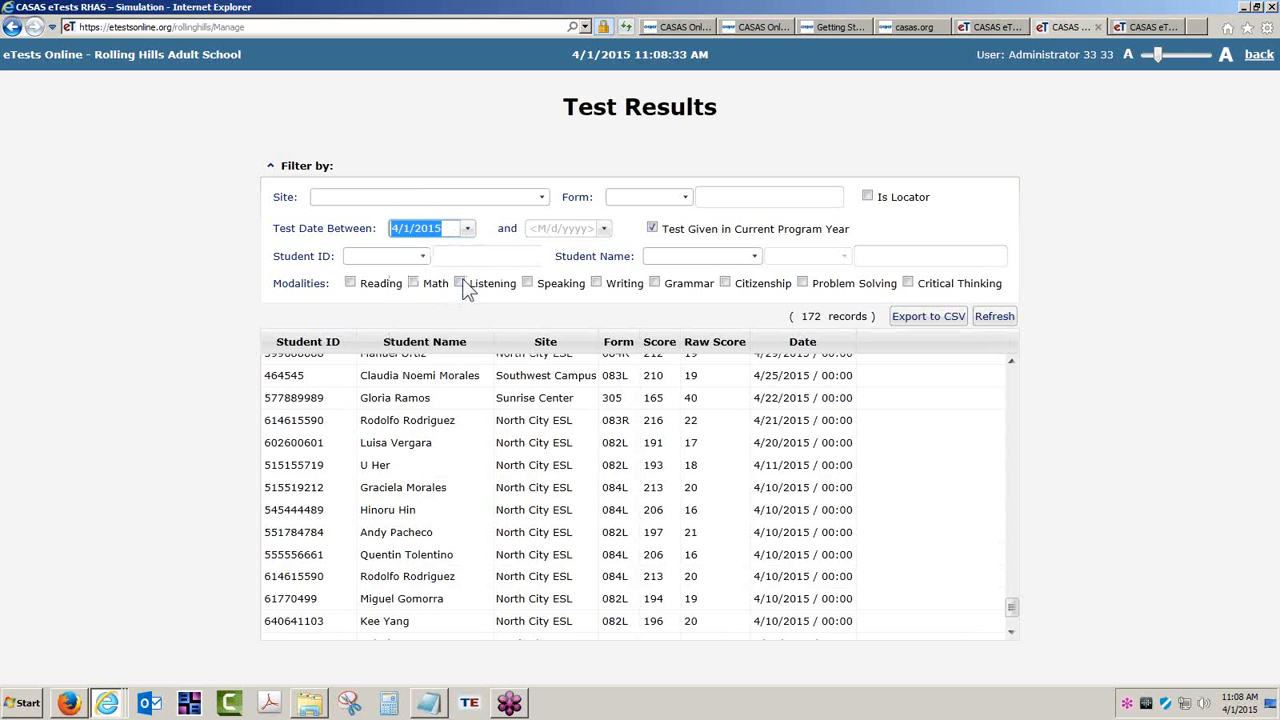
left_click(603, 229)
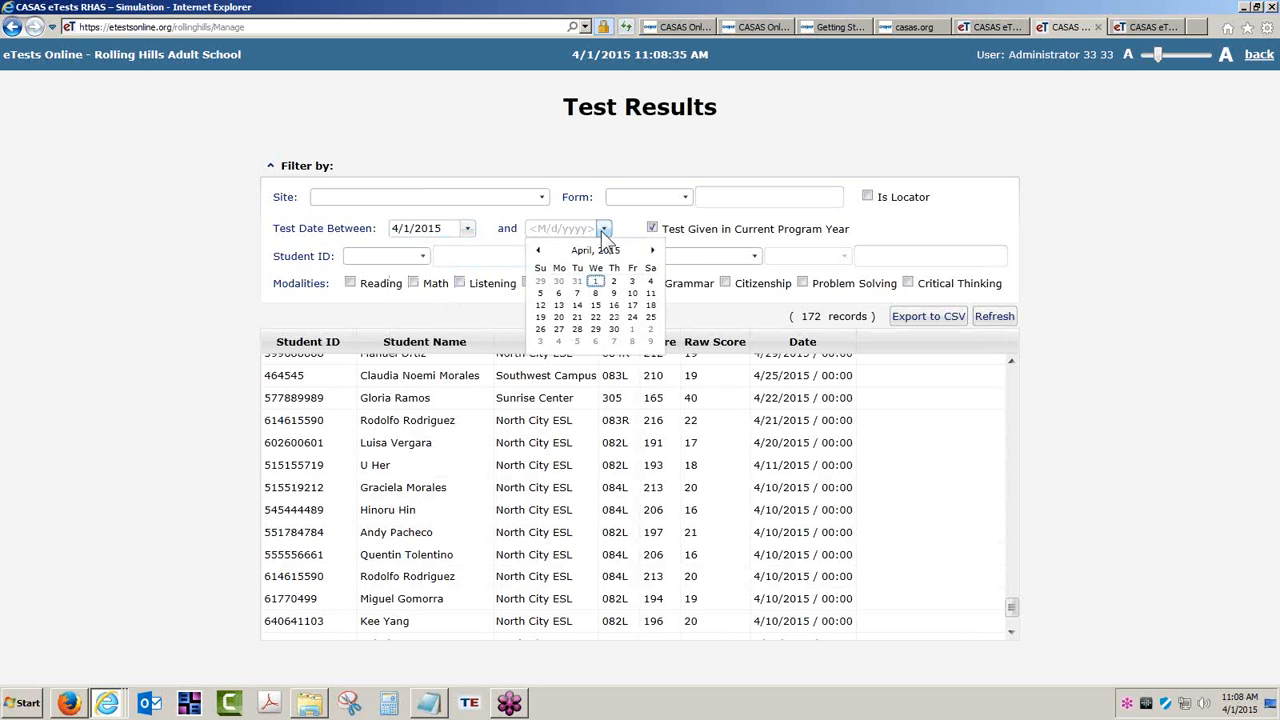
left_click(650, 282)
left_click(994, 316)
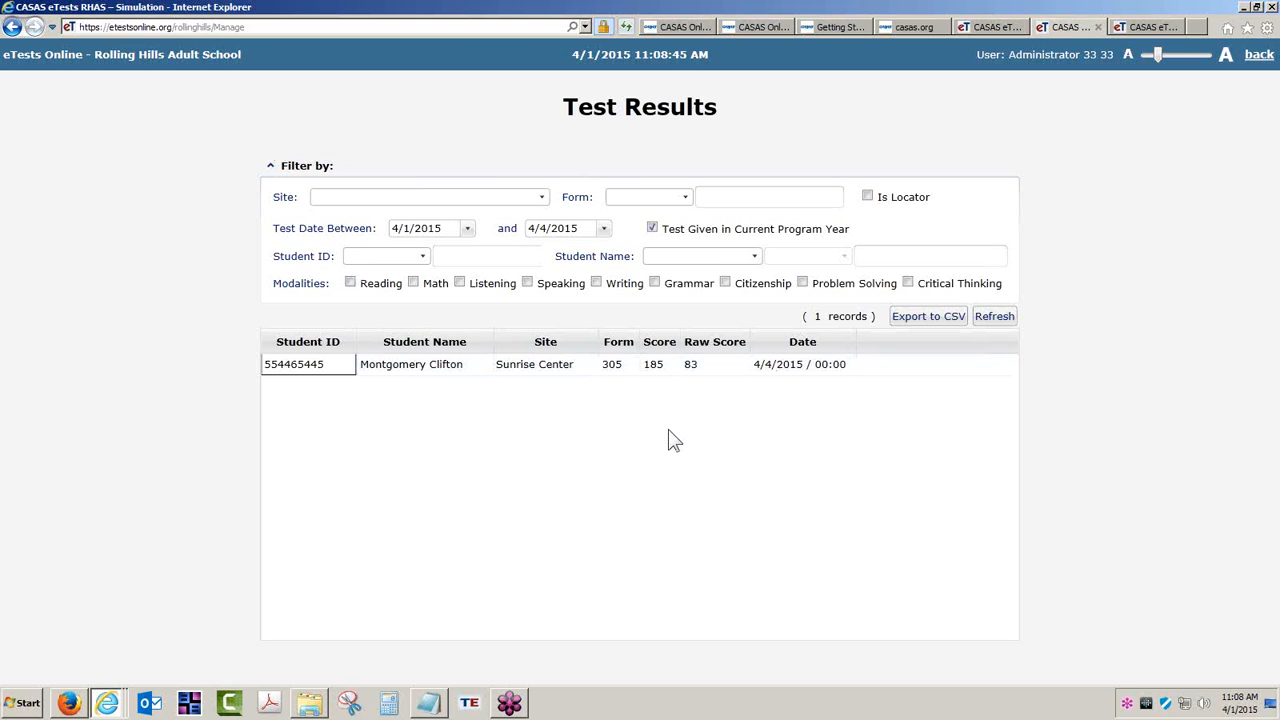
- Collapse and re-expand the filter panel, then return to the Application Management menu
left_click(273, 164)
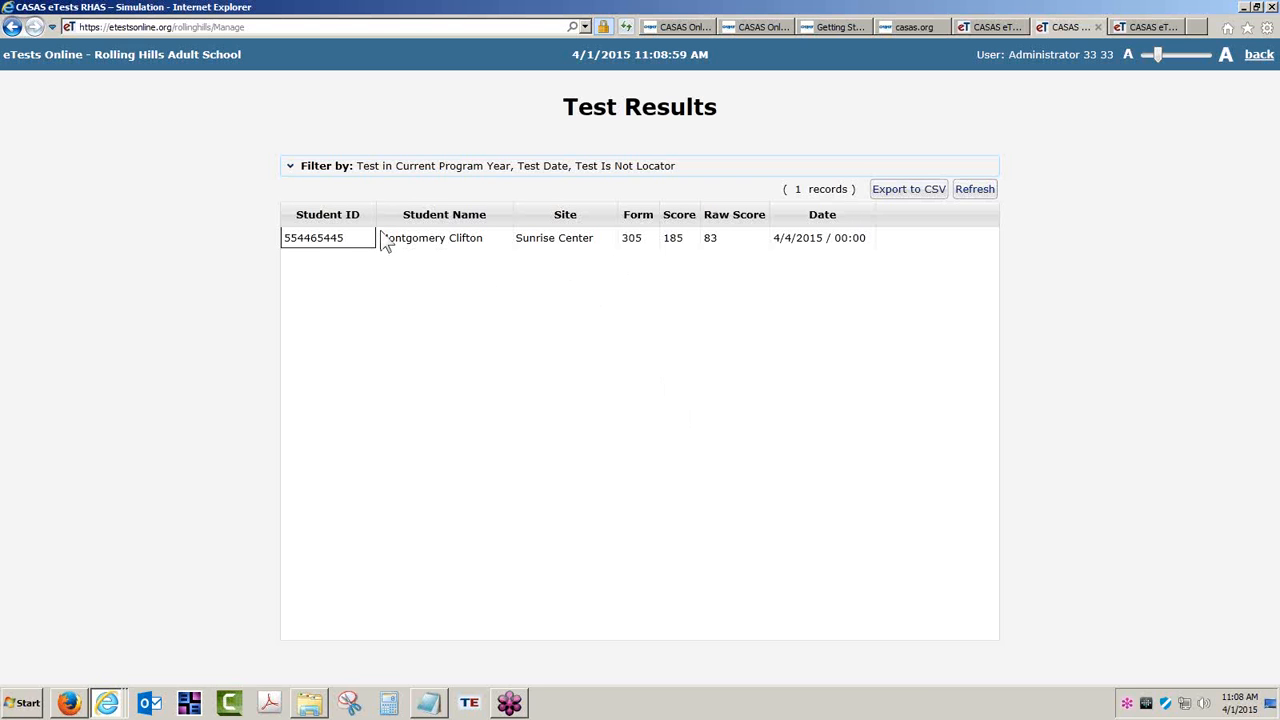
left_click(288, 167)
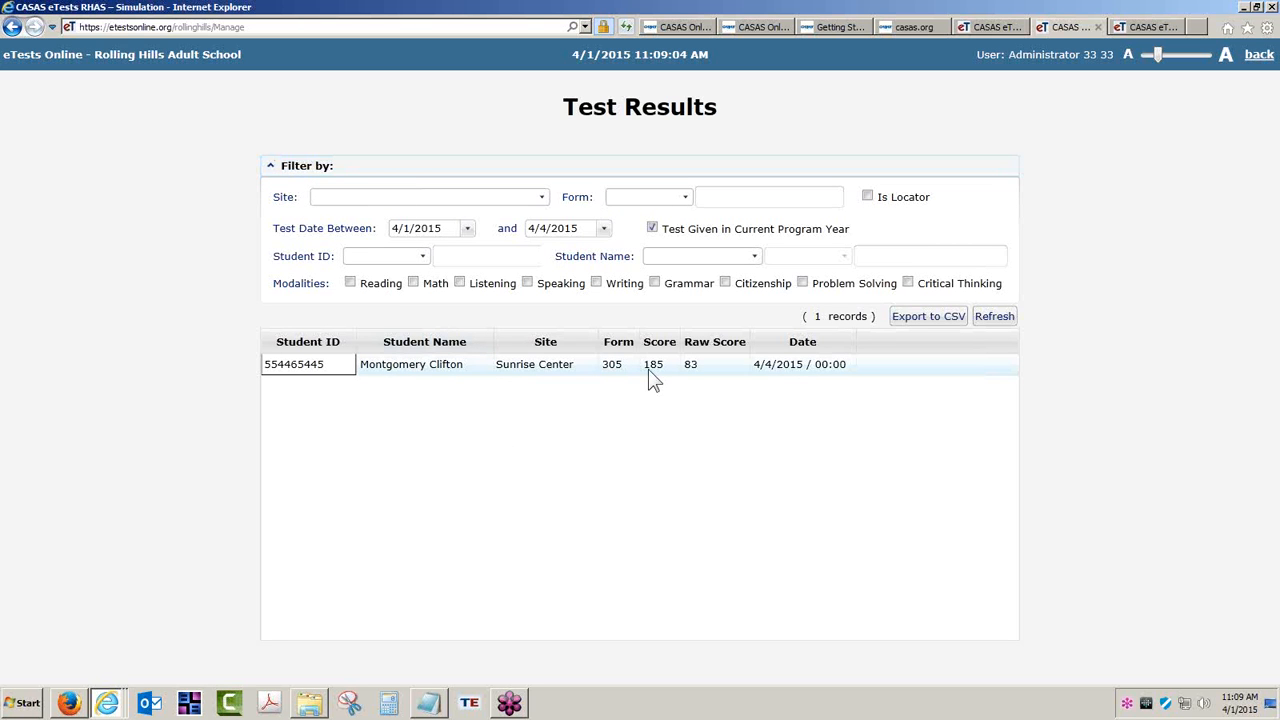
left_click(603, 228)
left_click(603, 228)
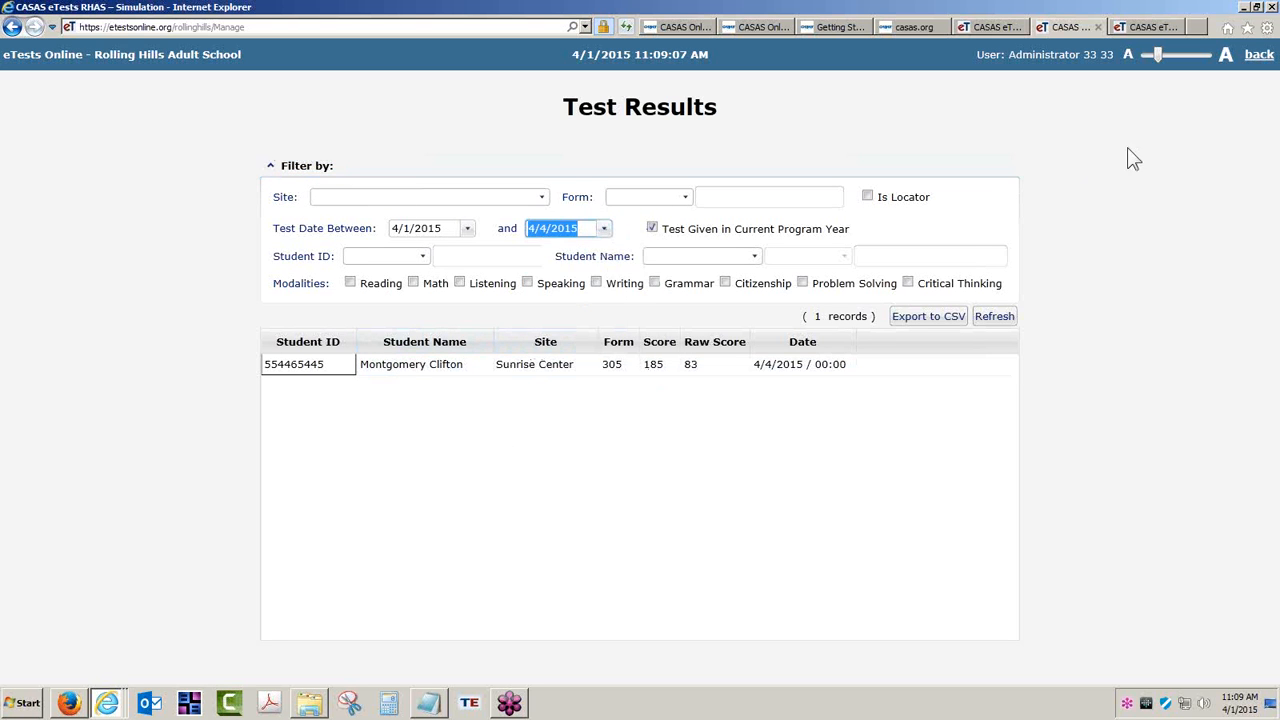
left_click(1252, 58)
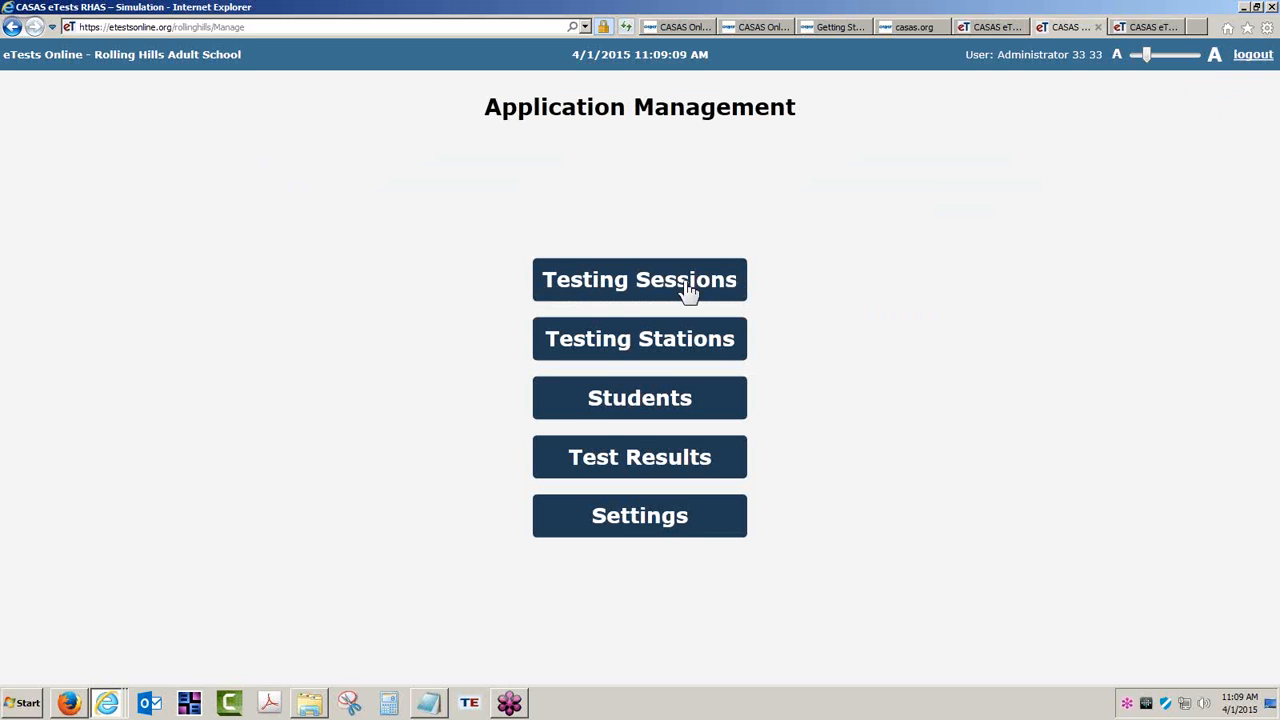
- Return to the Test Results list showing all 172 current program year records
left_click(636, 457)
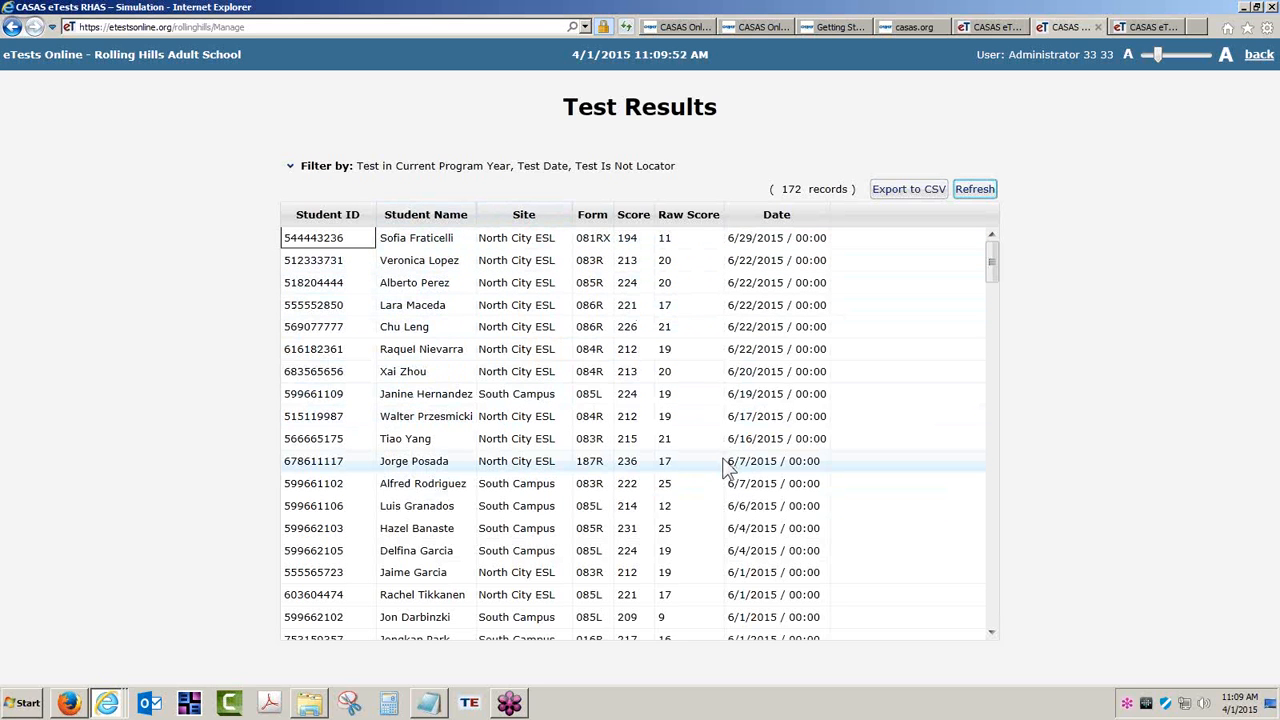
- Start TOPSpro Enterprise and sign in to the eTests Simulation server with the administrator password
left_click(470, 704)
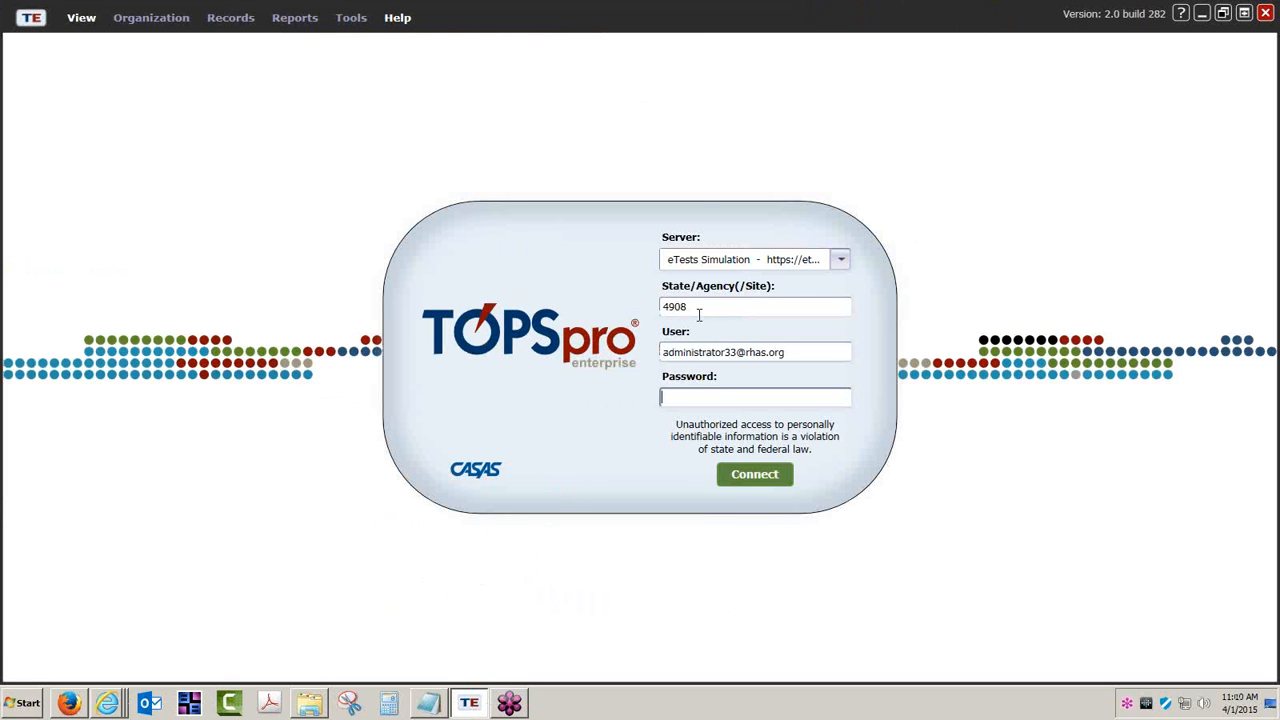
left_click(841, 262)
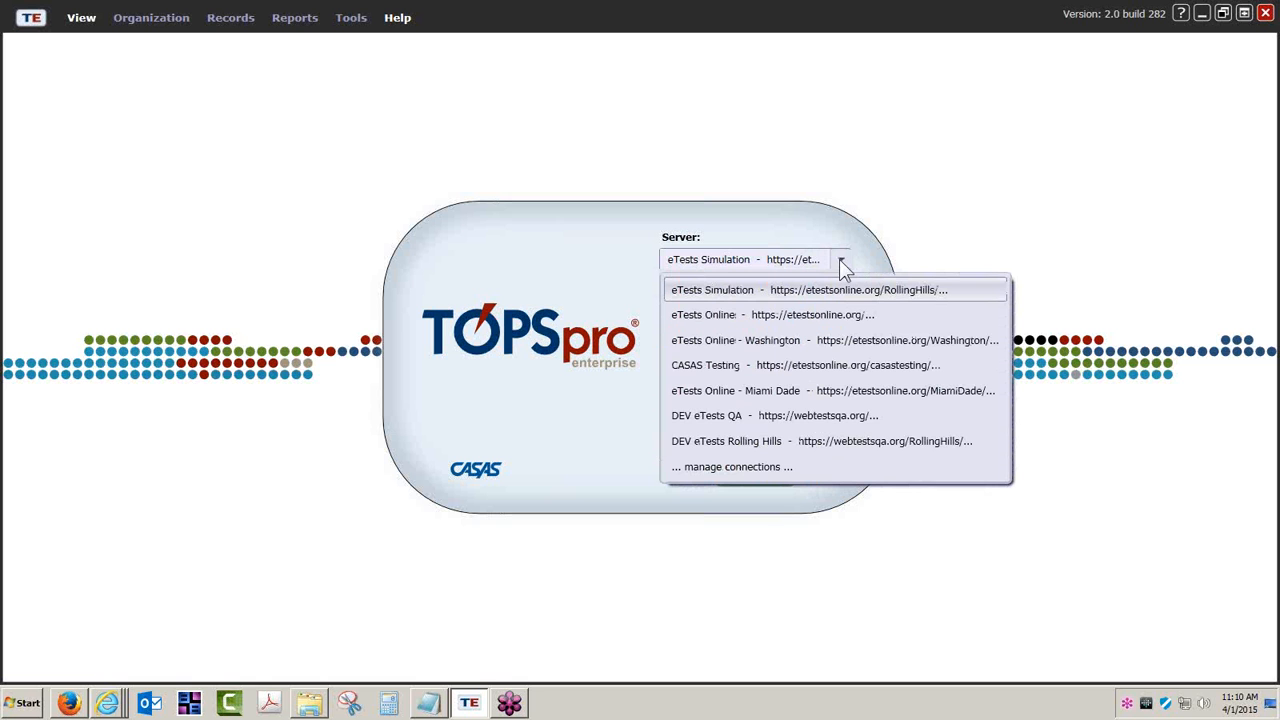
left_click(727, 296)
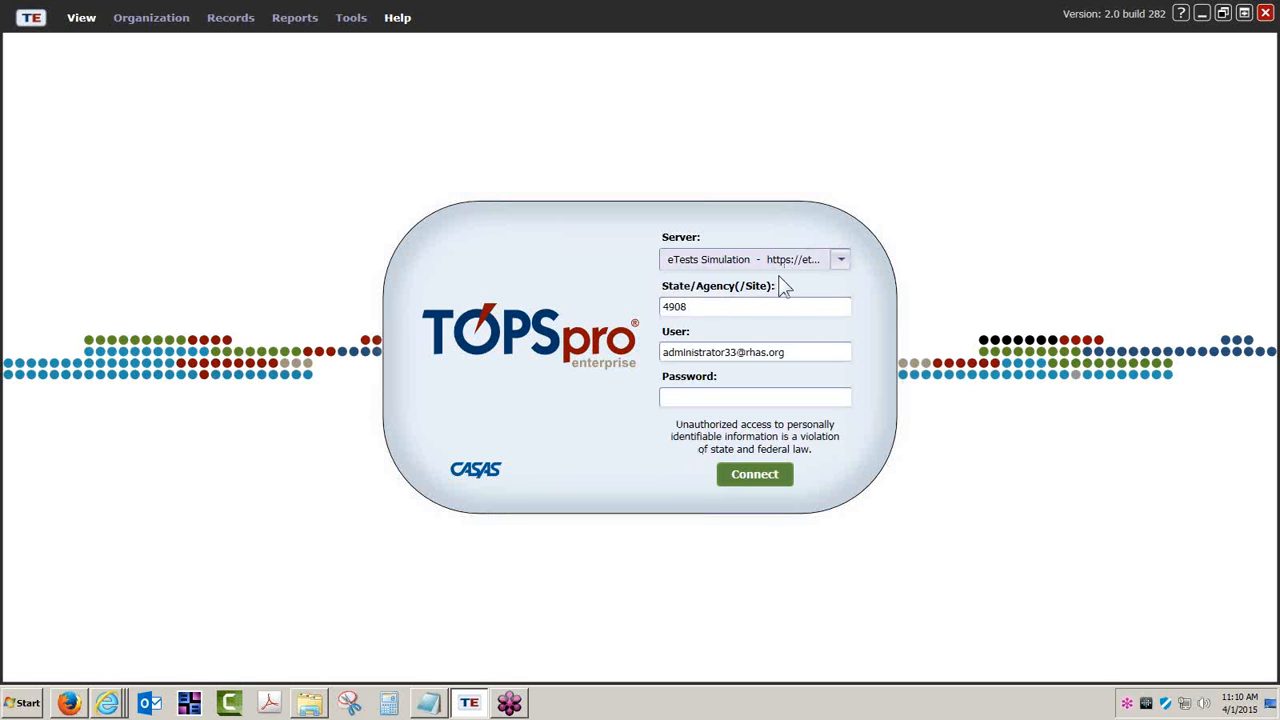
double_click(703, 311)
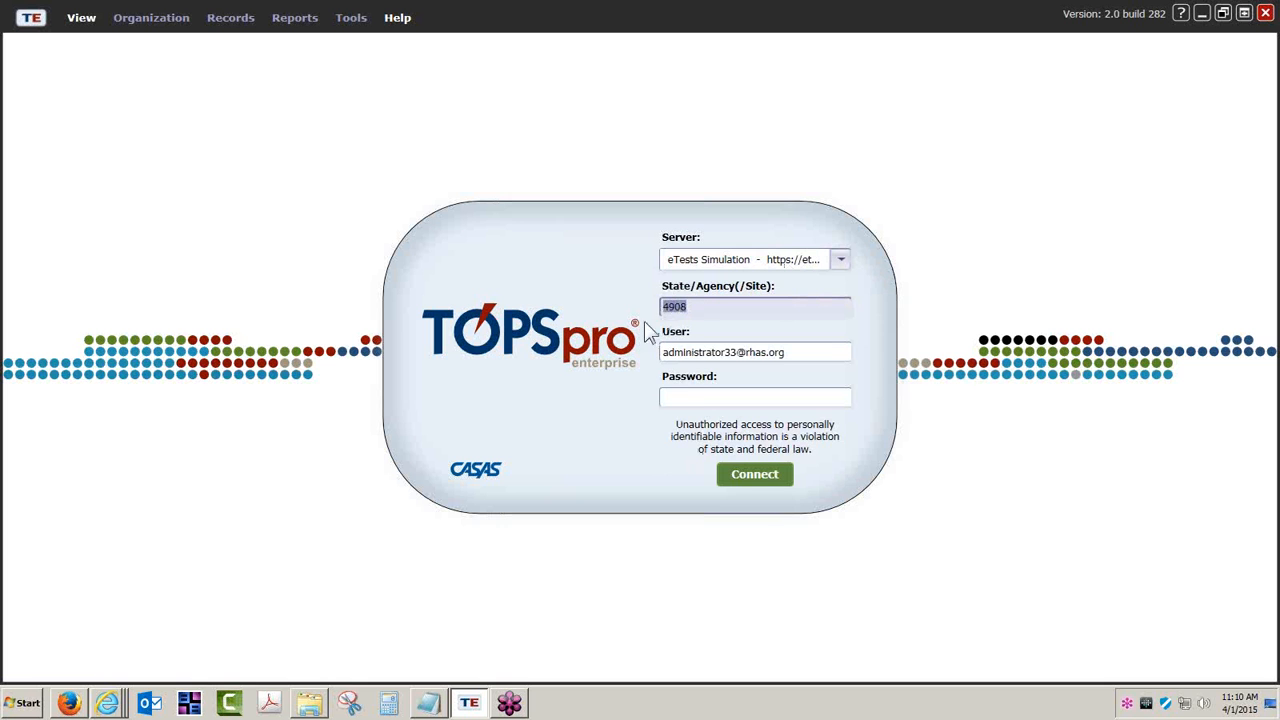
left_click(715, 400)
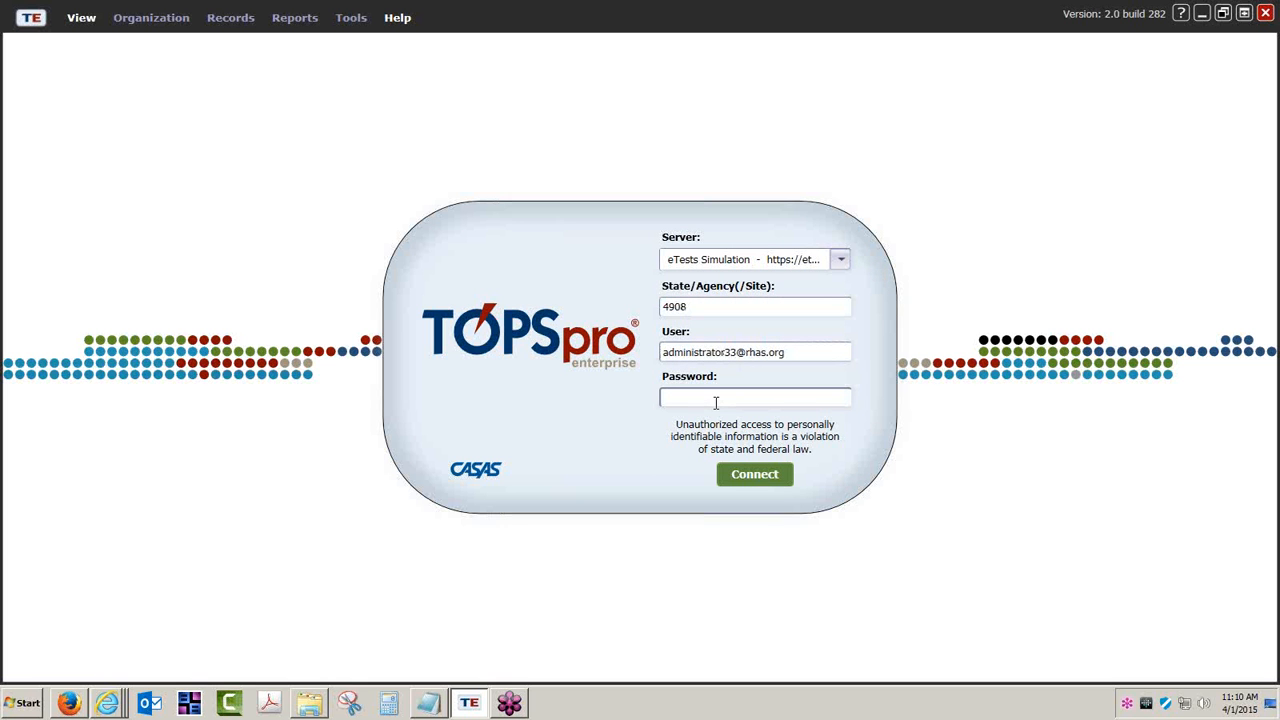
type("*****")
key("Return")
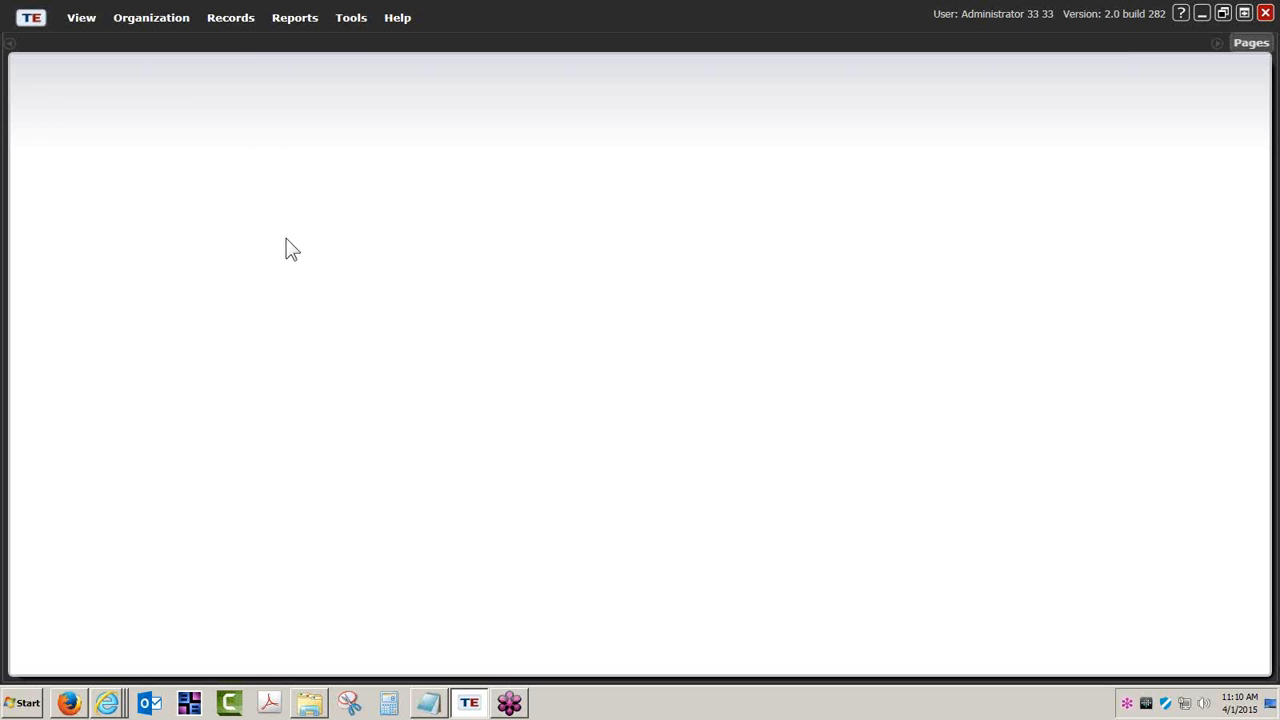
- Open Records > Students > Demographics, listing 347 pages of Rolling Hills Adult School students
left_click(233, 20)
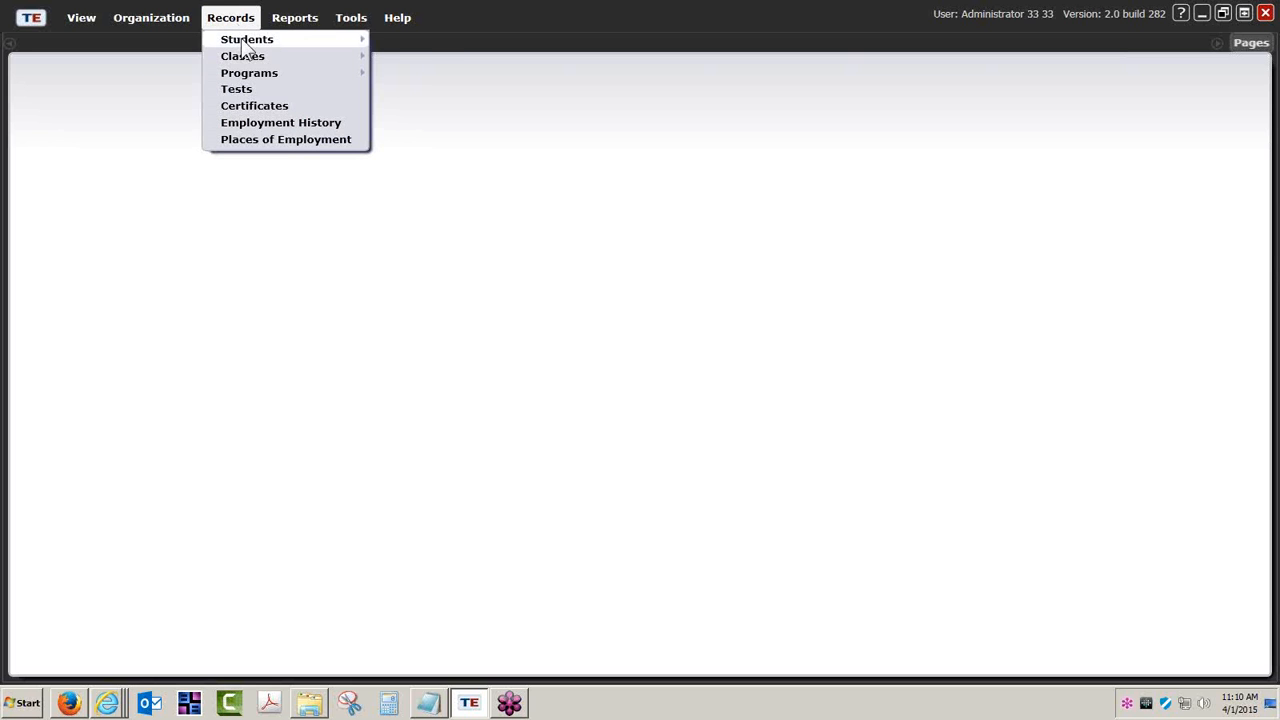
mouse_move(243, 45)
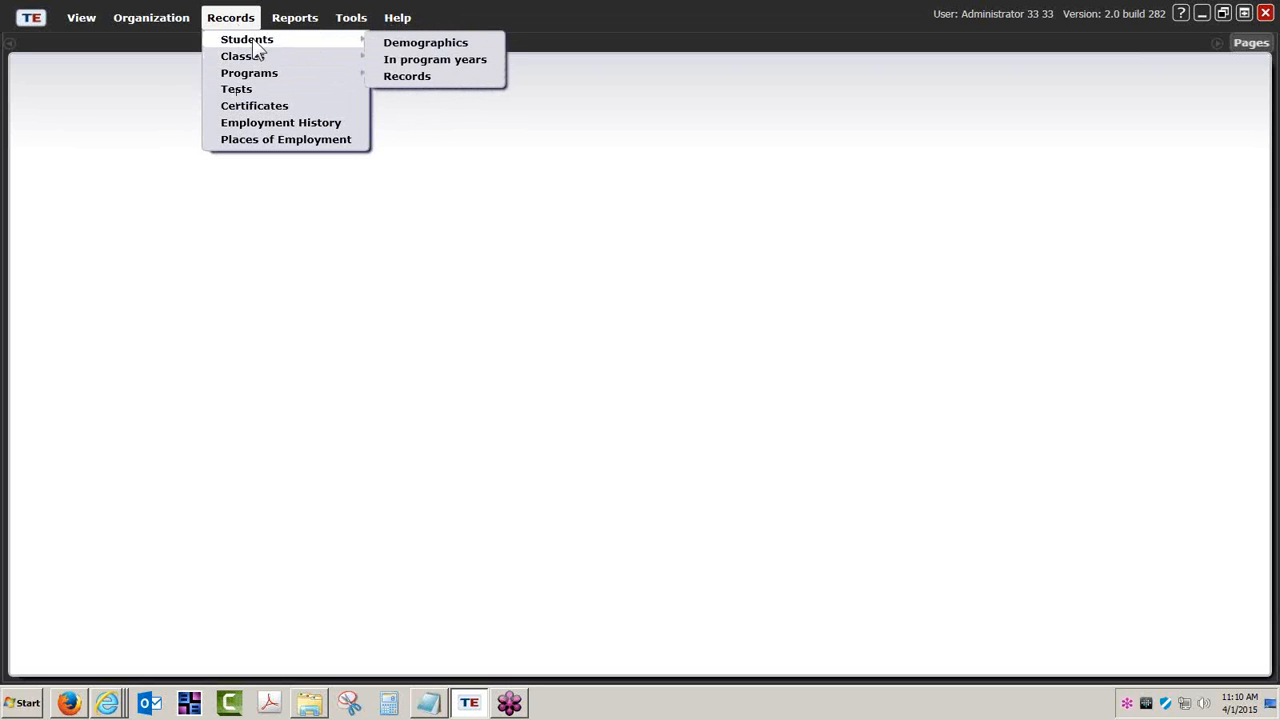
left_click(409, 45)
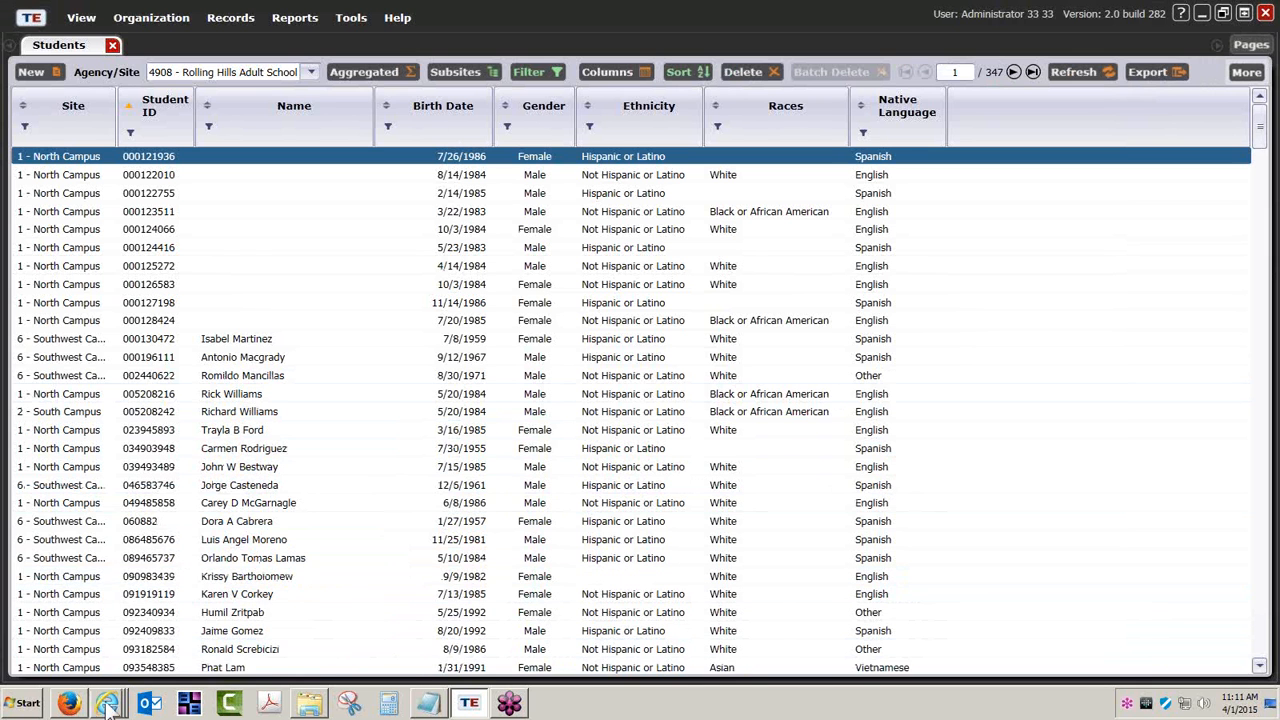
mouse_move(108, 702)
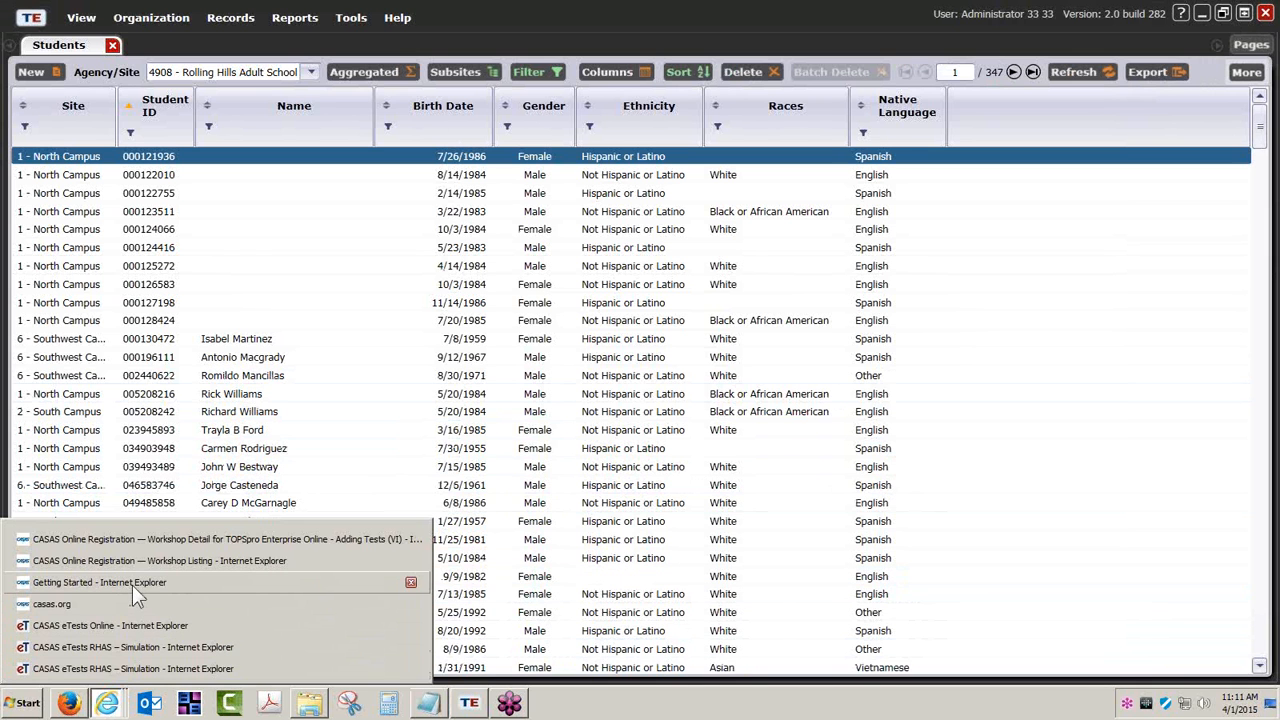
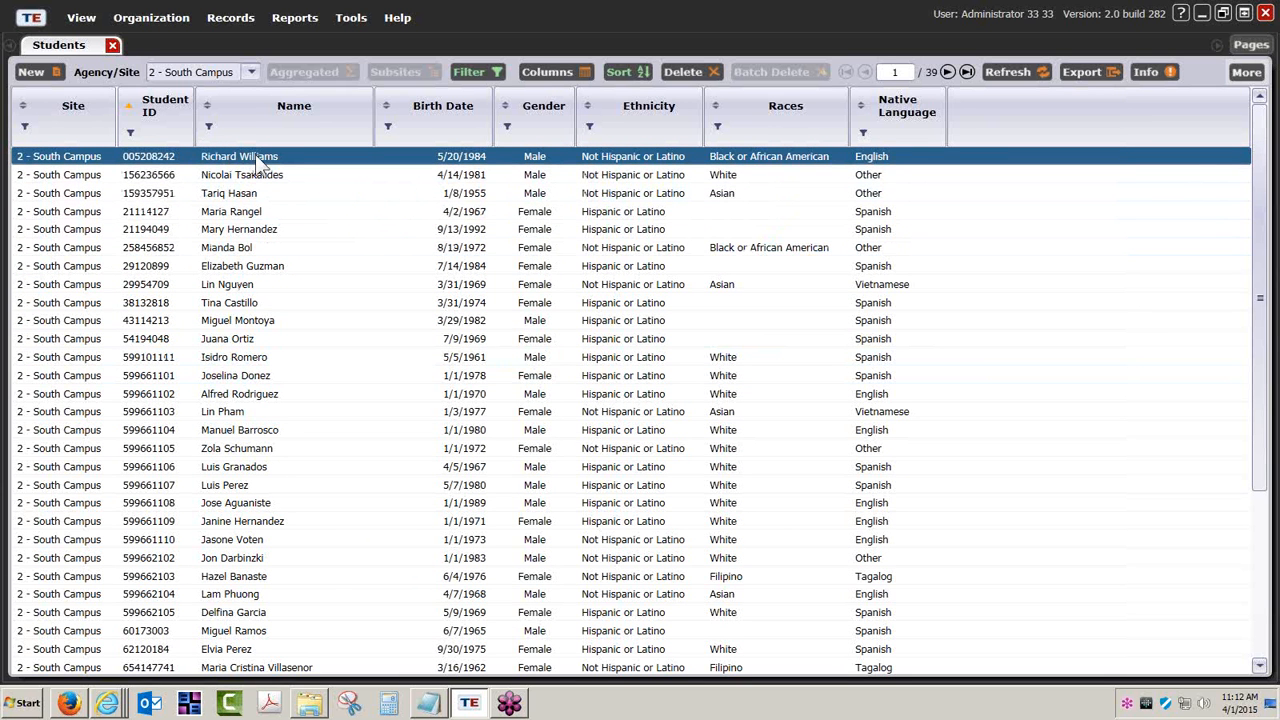
- Open the first South Campus student's record from the Students lister
double_click(255, 158)
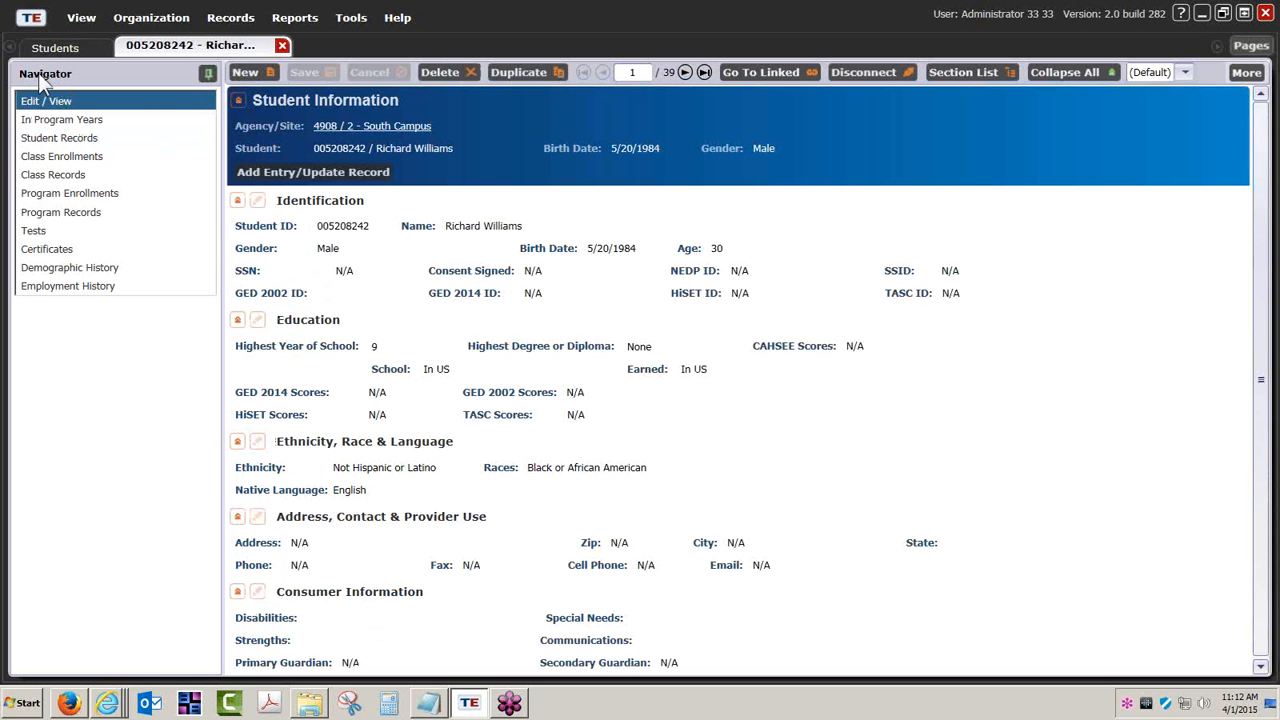
- Review the student's existing tests and start a New Test form prefilled with South Campus, 2014–2015
left_click(33, 231)
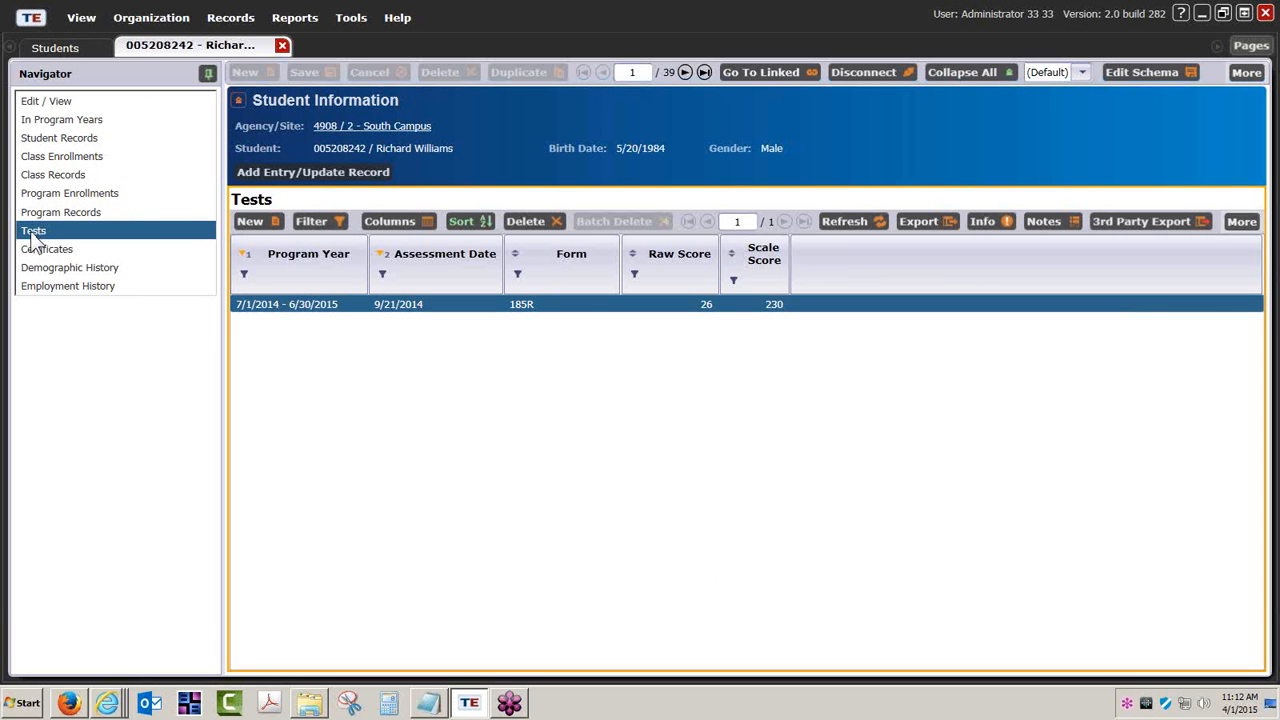
left_click(261, 221)
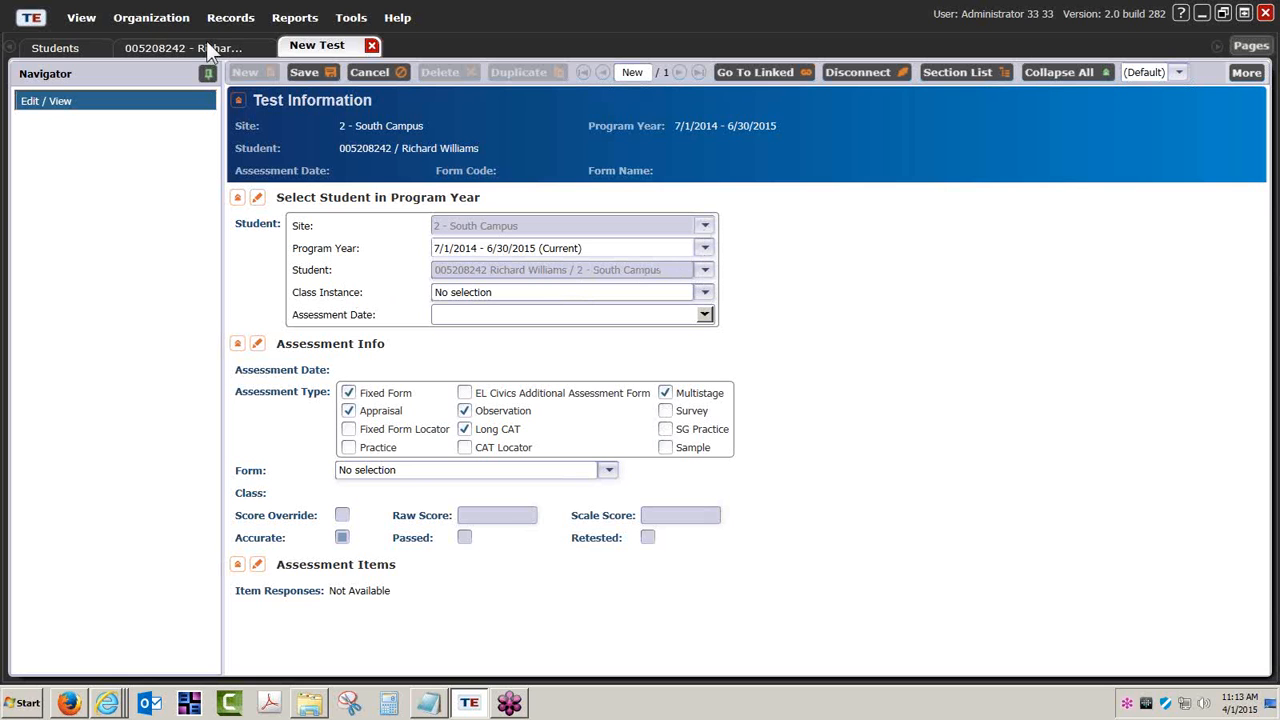
left_click(240, 19)
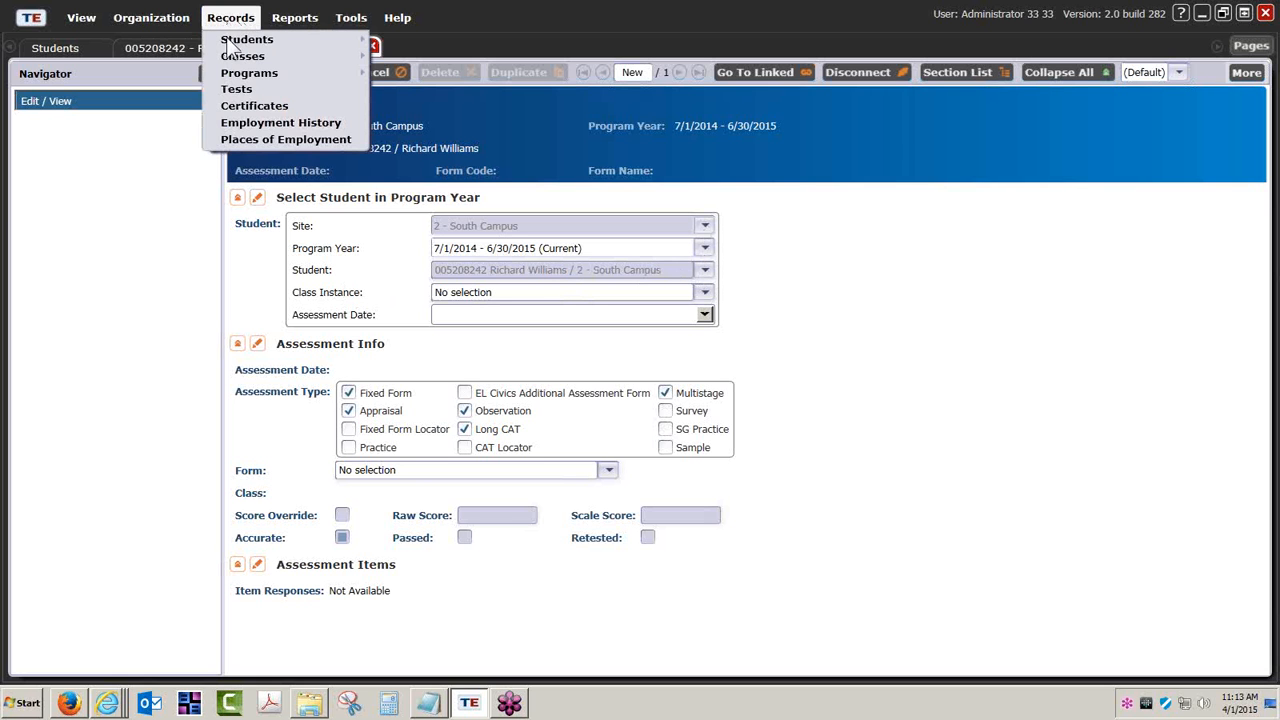
left_click(250, 90)
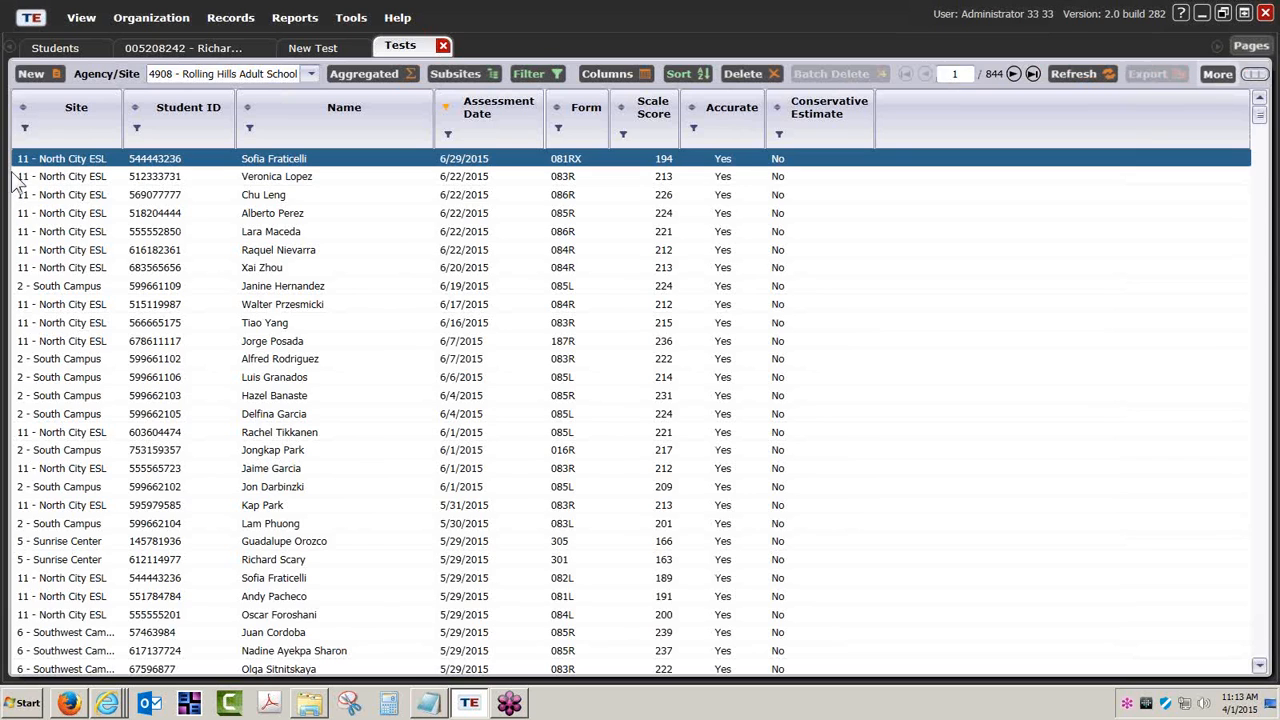
left_click(32, 74)
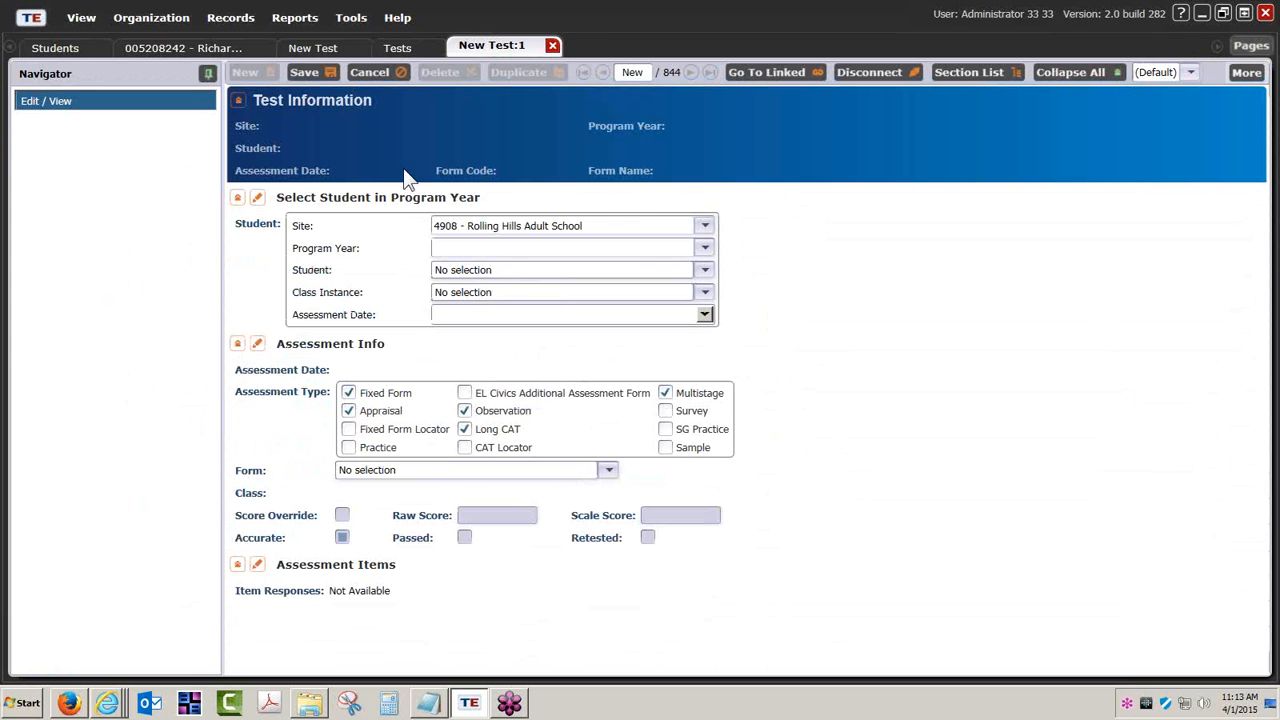
left_click(705, 225)
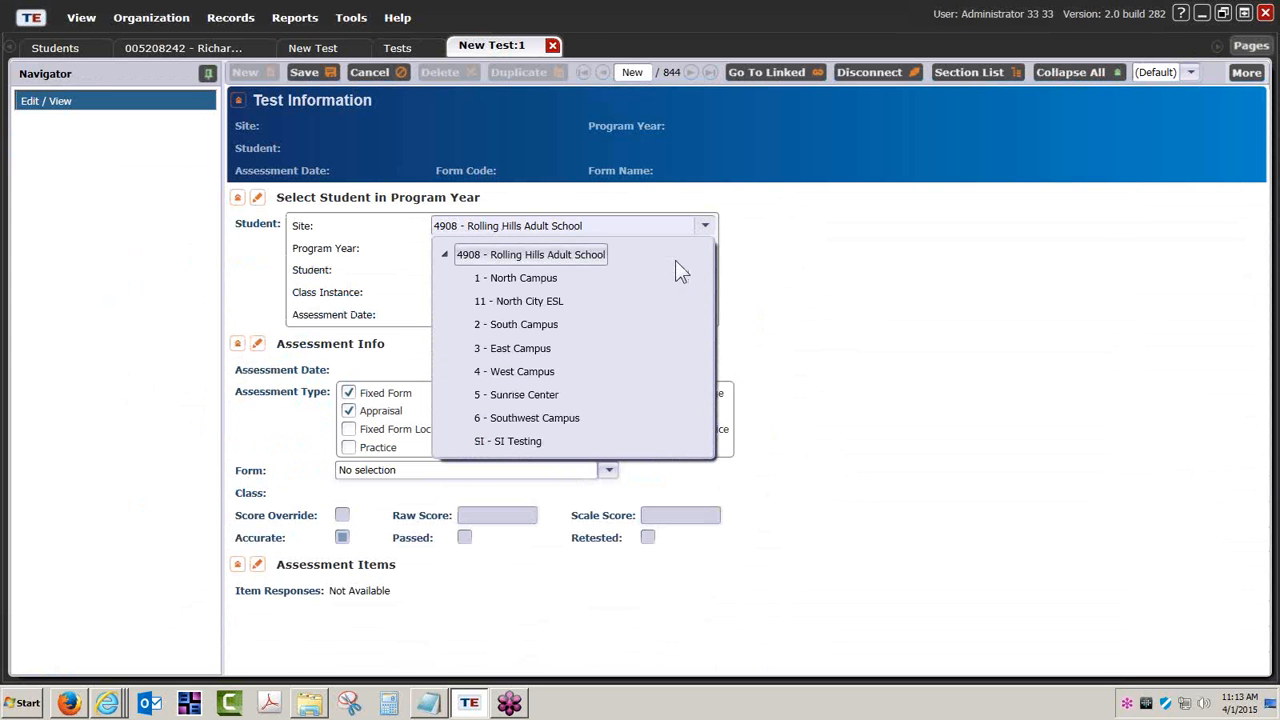
left_click(540, 324)
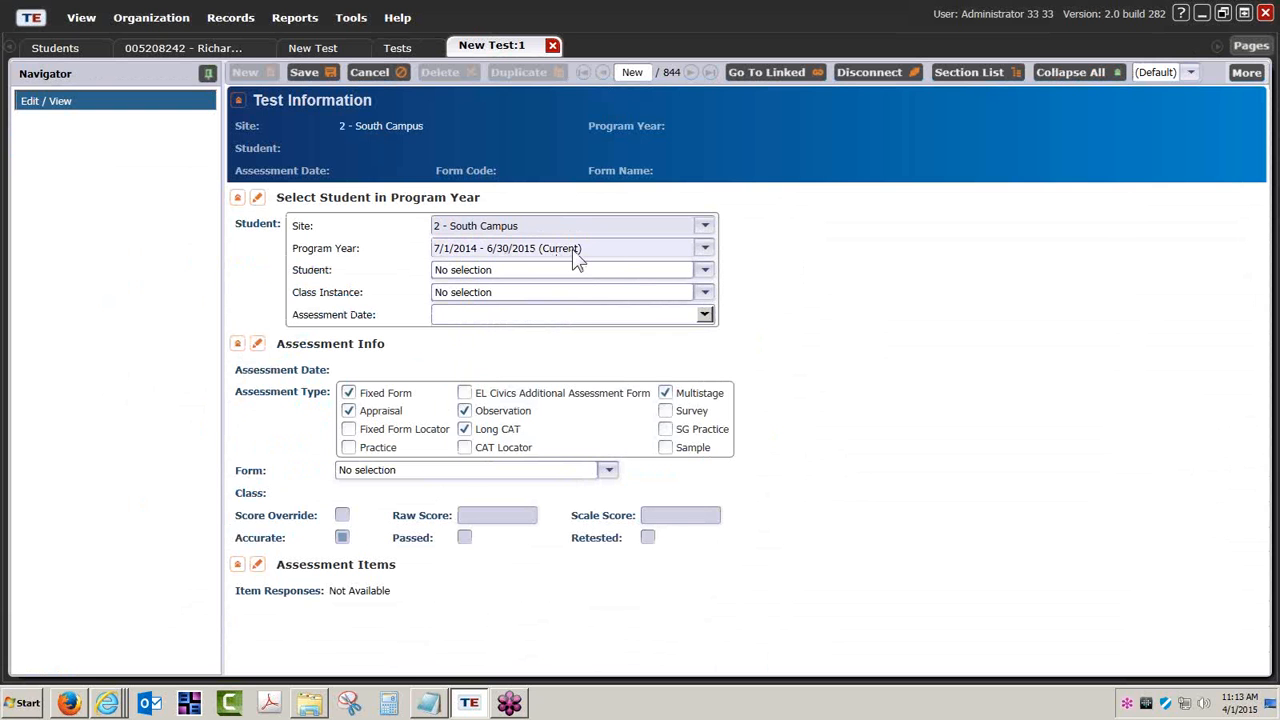
left_click(705, 271)
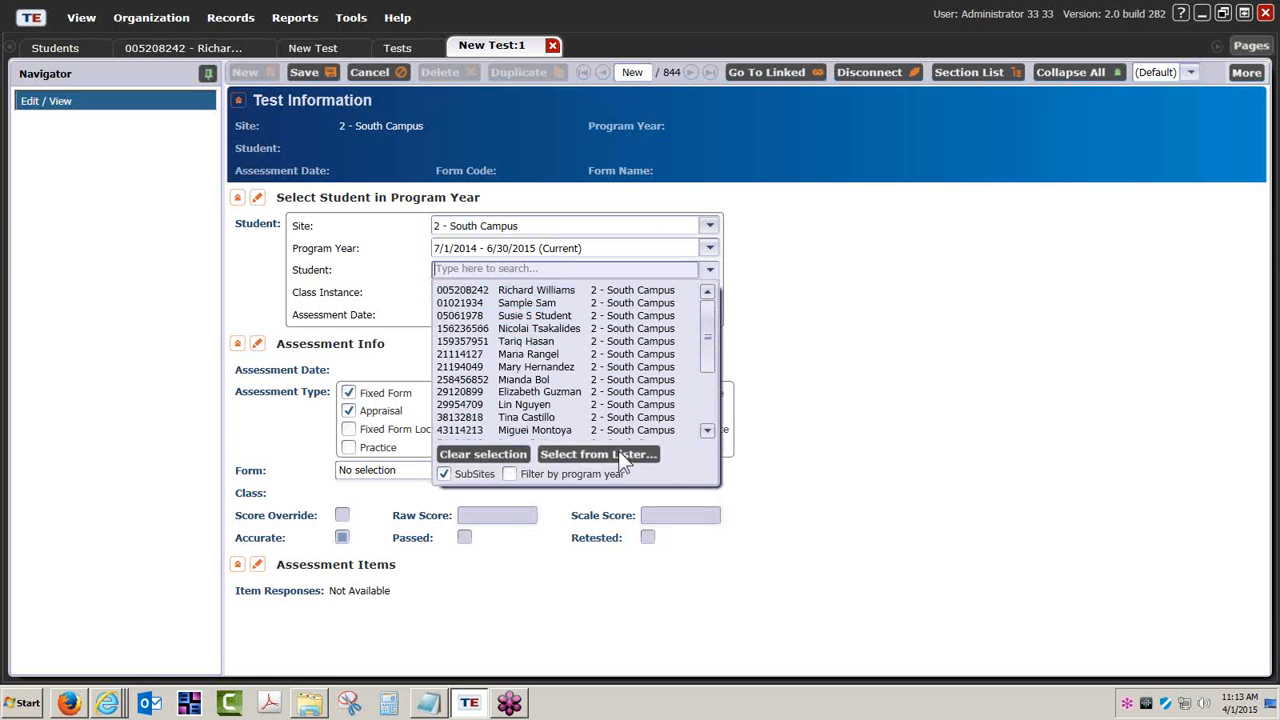
left_click(835, 299)
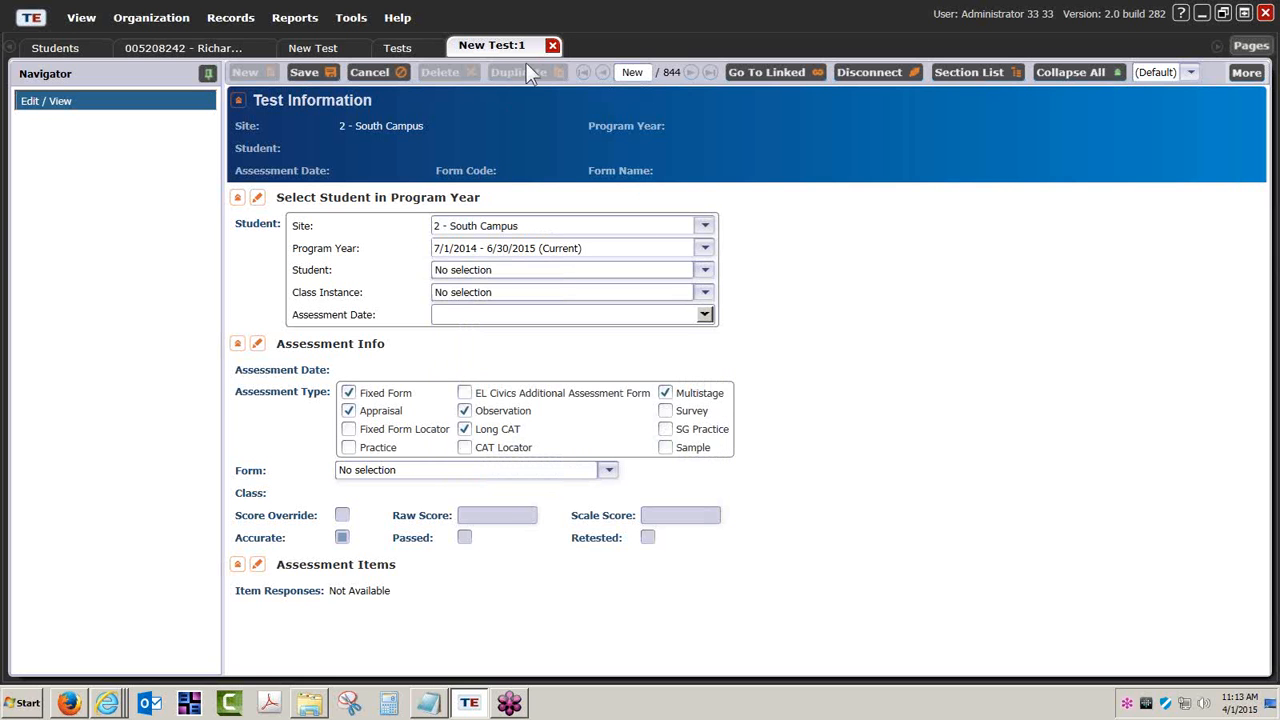
left_click(551, 46)
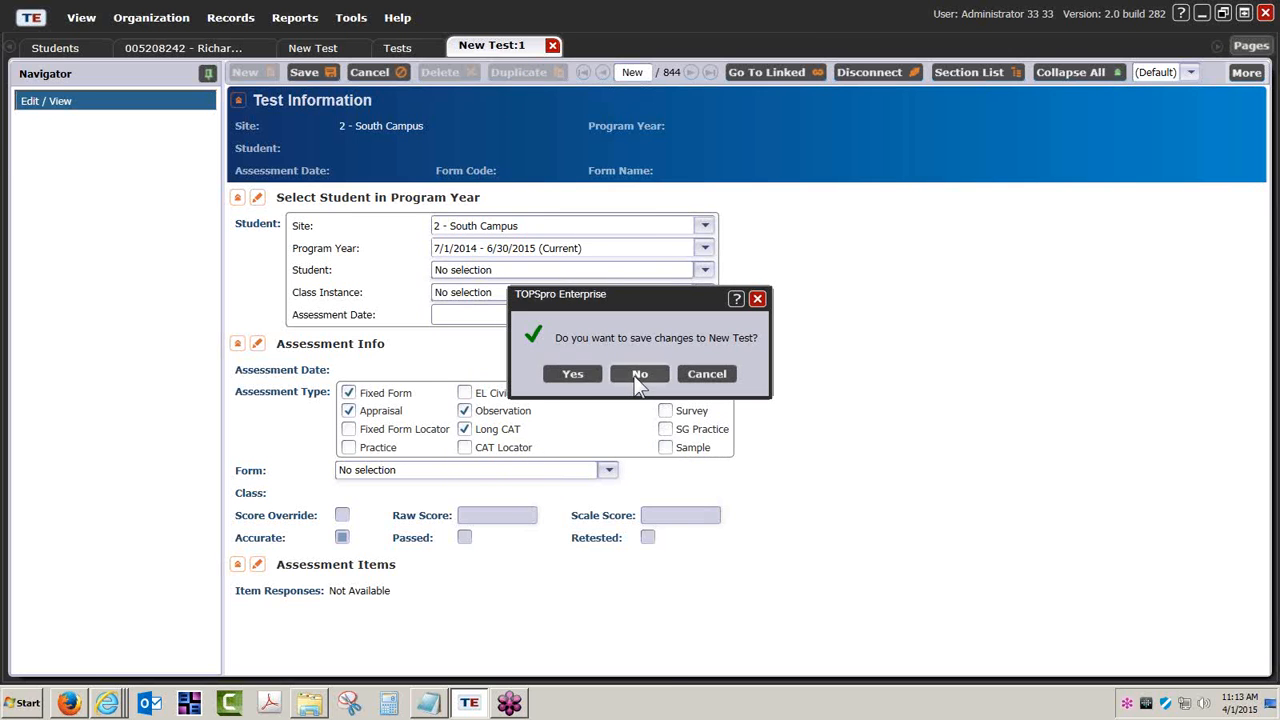
left_click(640, 374)
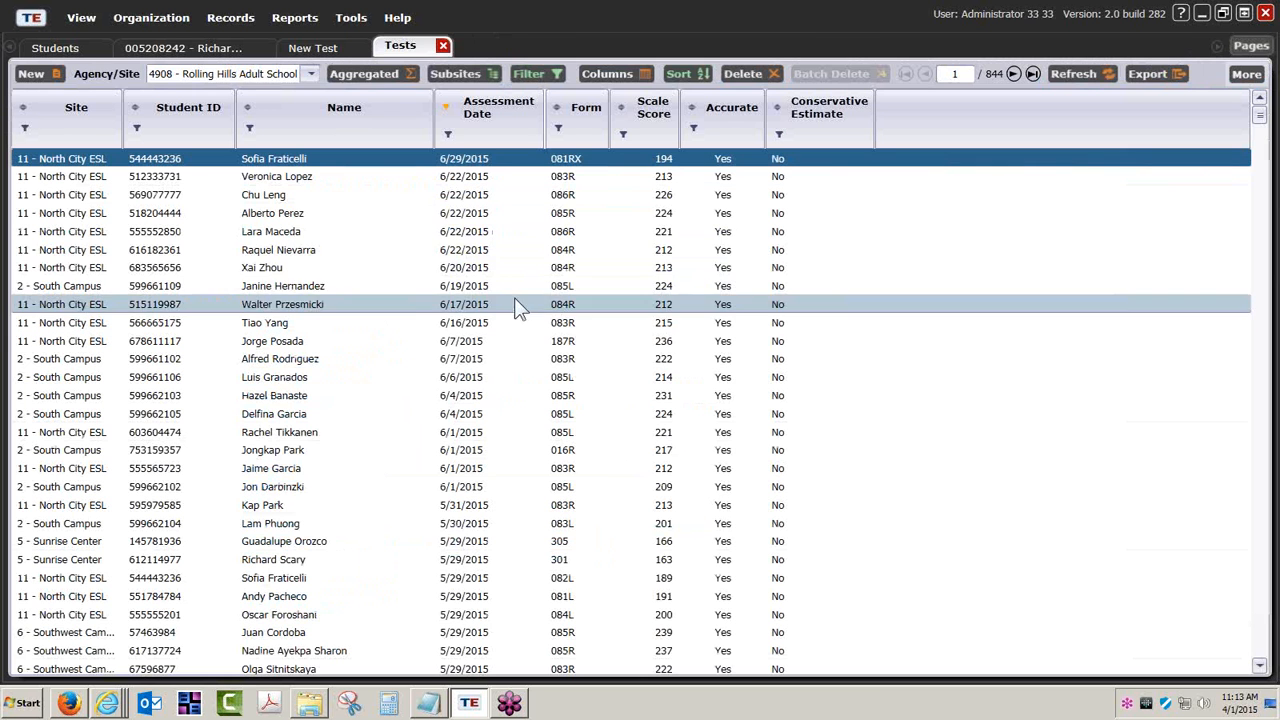
left_click(442, 45)
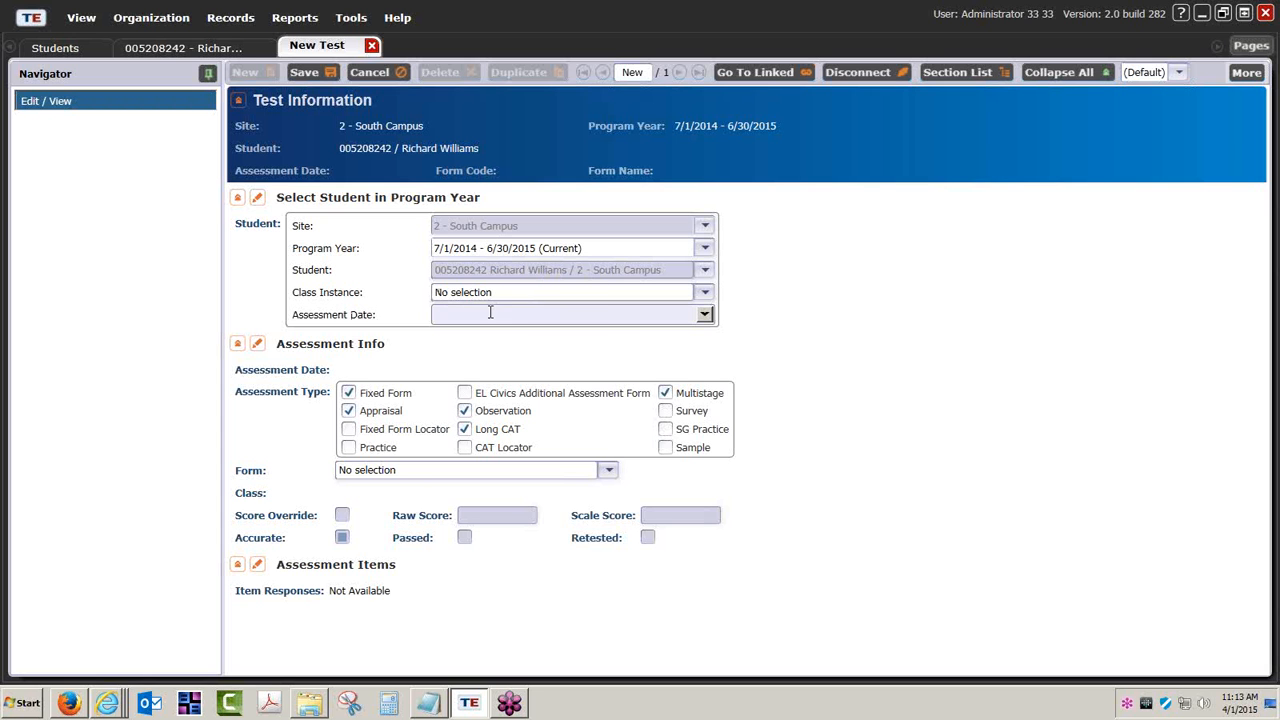
- Leave the class unassigned and set the assessment date to 4/1/2015
left_click(704, 292)
left_click(704, 291)
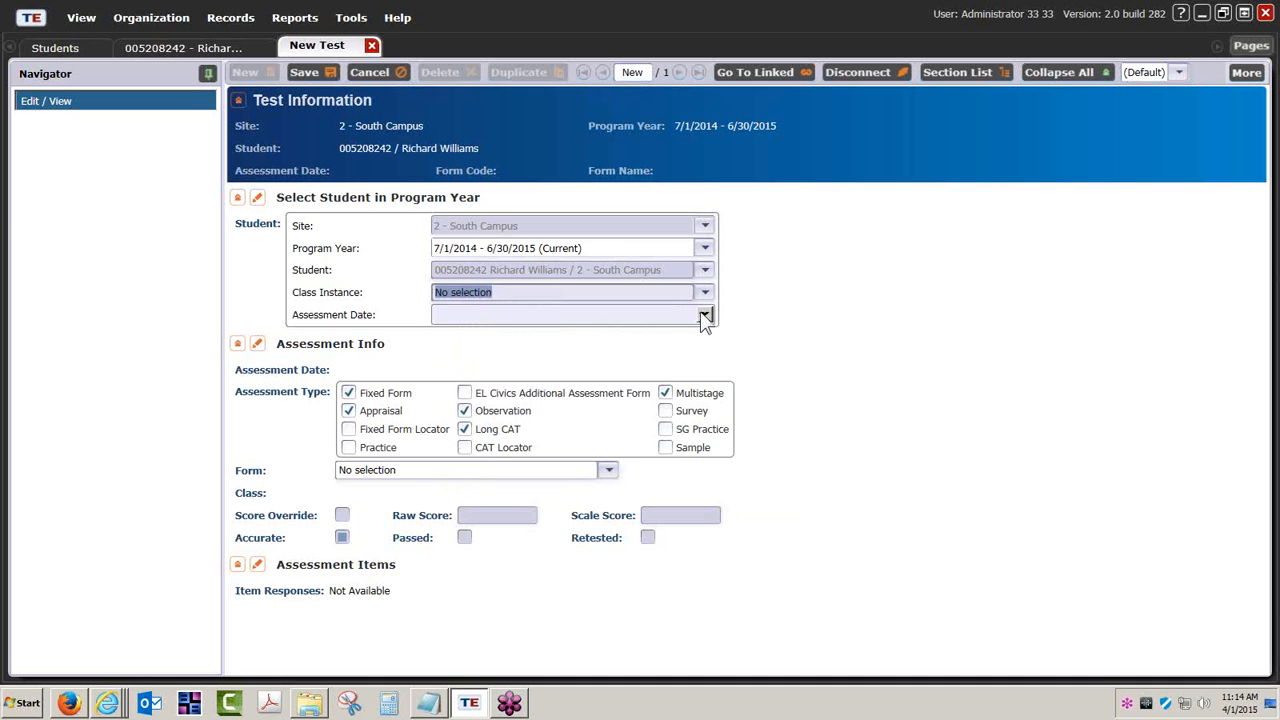
left_click(704, 315)
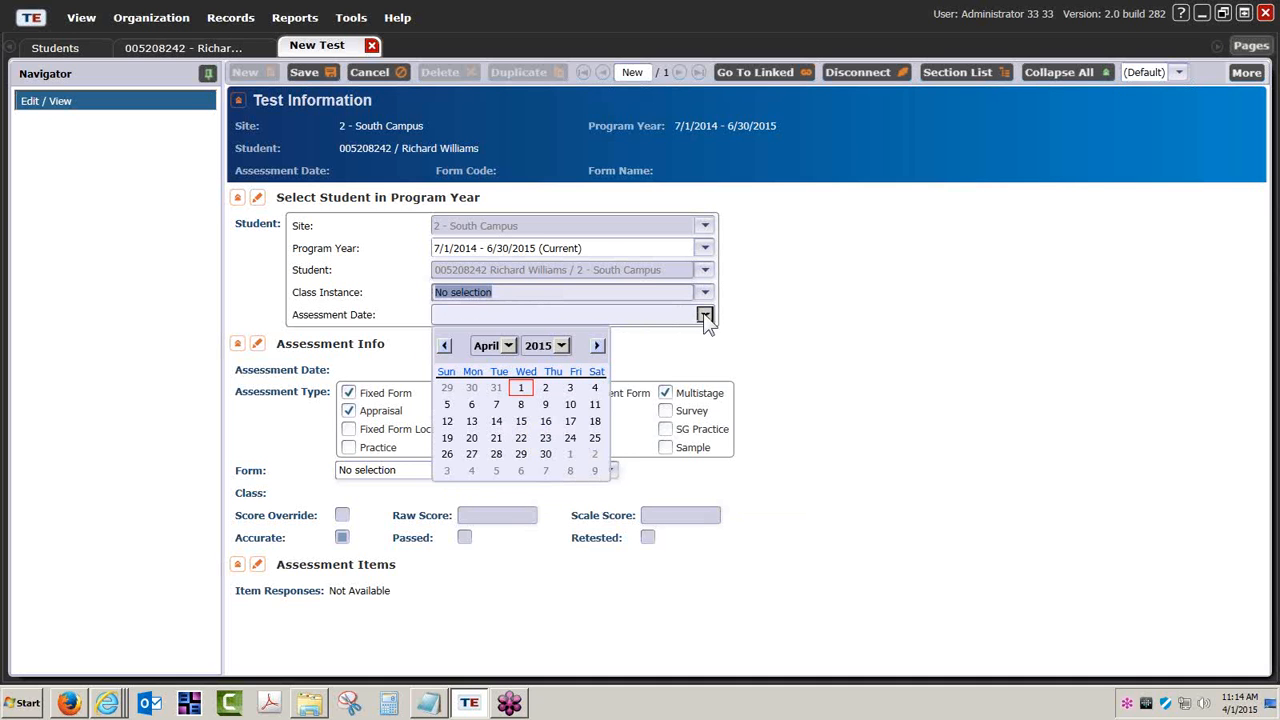
left_click(527, 389)
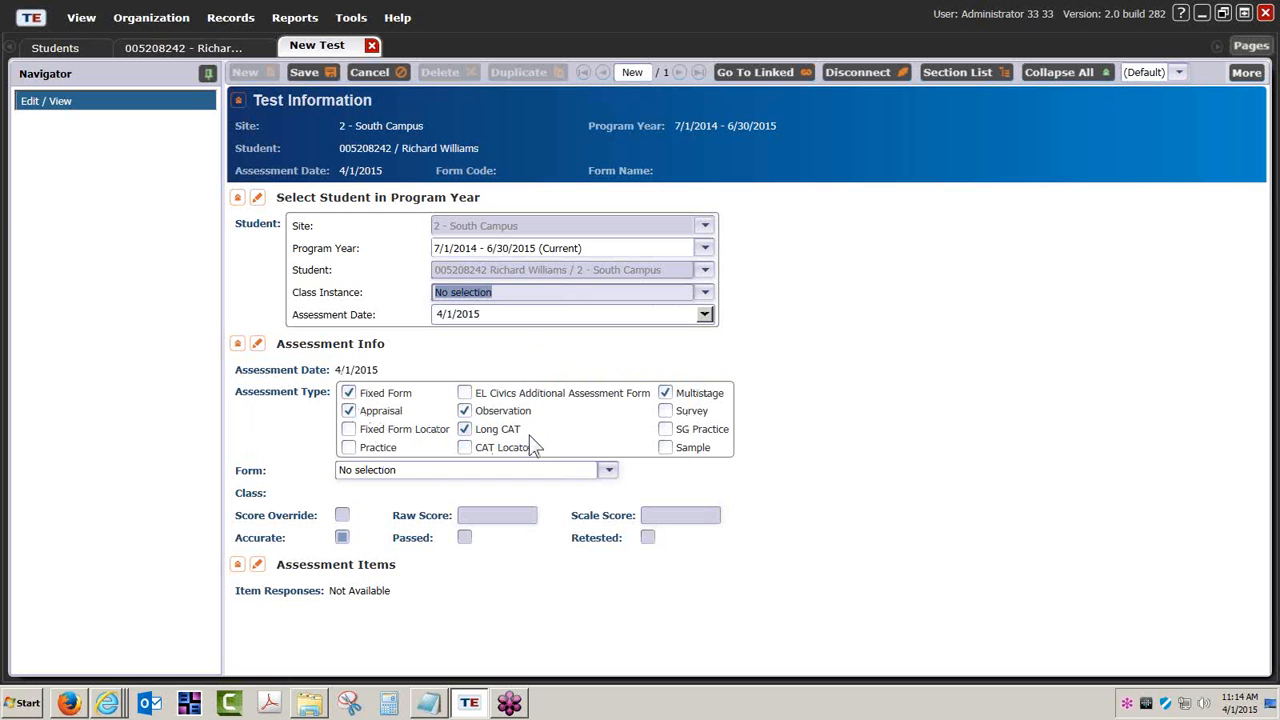
- Choose form 081RX – Life and Work Reading Level A Extended, bringing up its 28-item grid
left_click(609, 471)
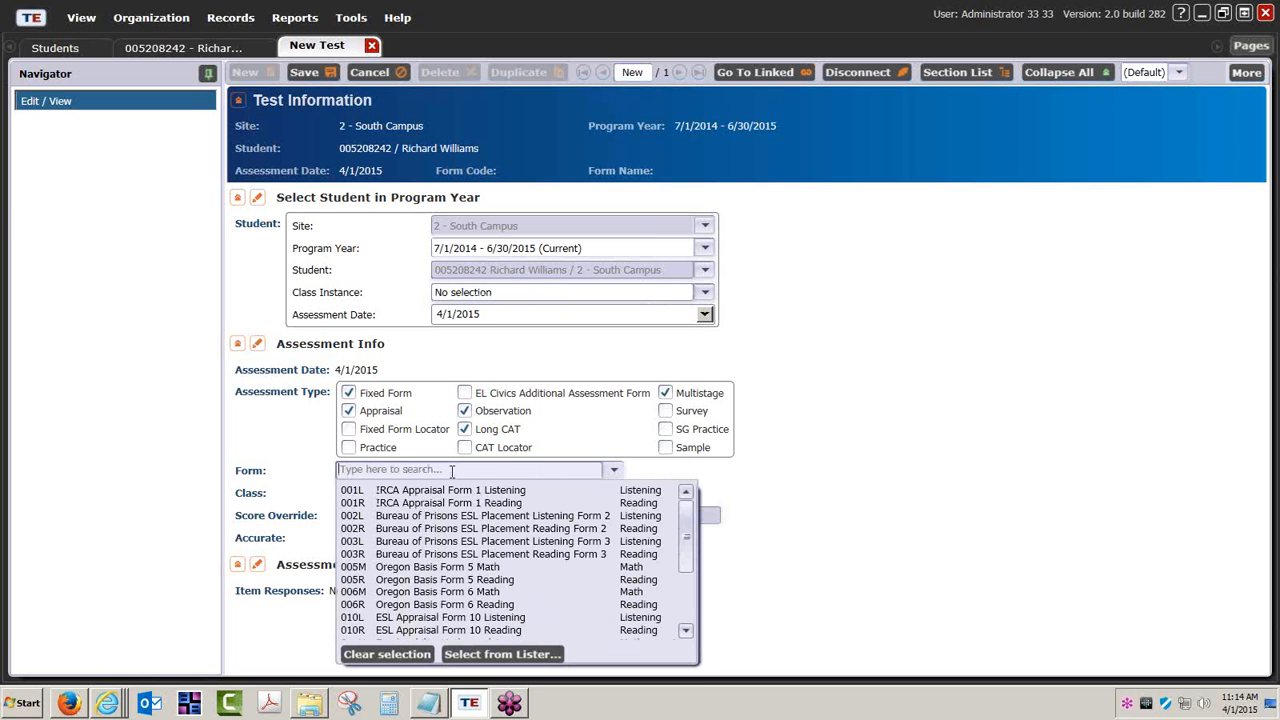
type("081")
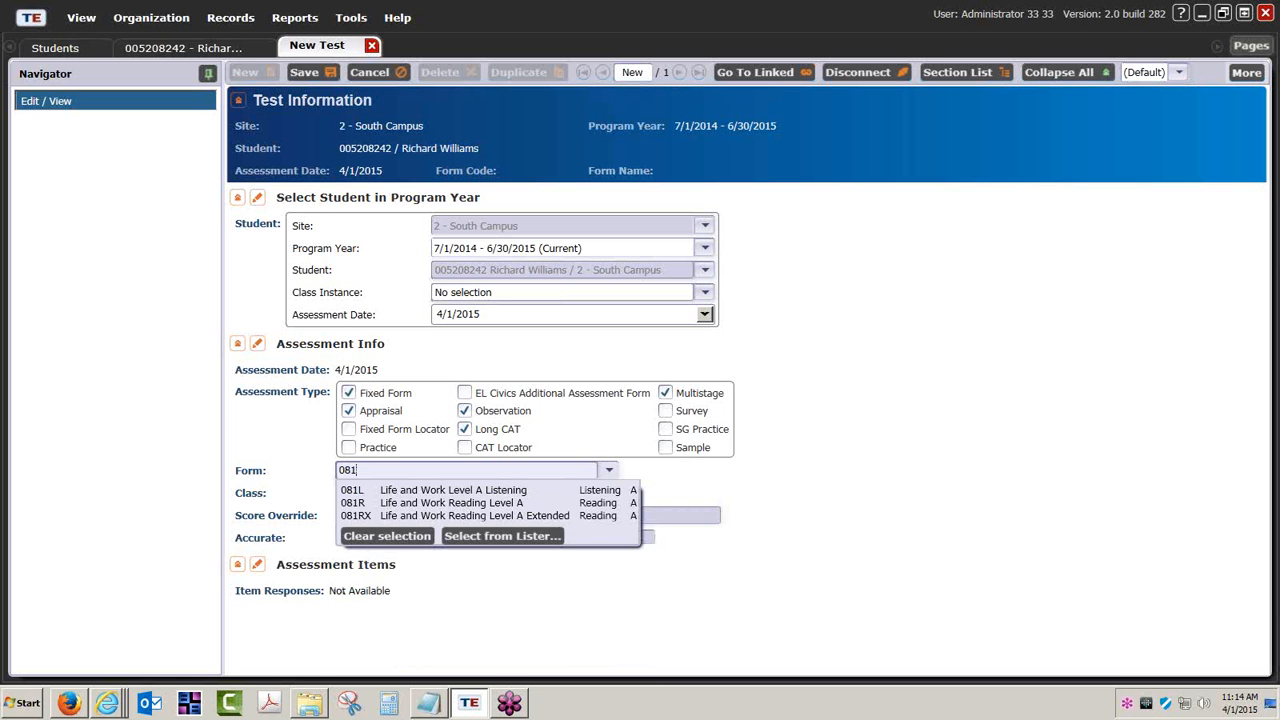
left_click(398, 515)
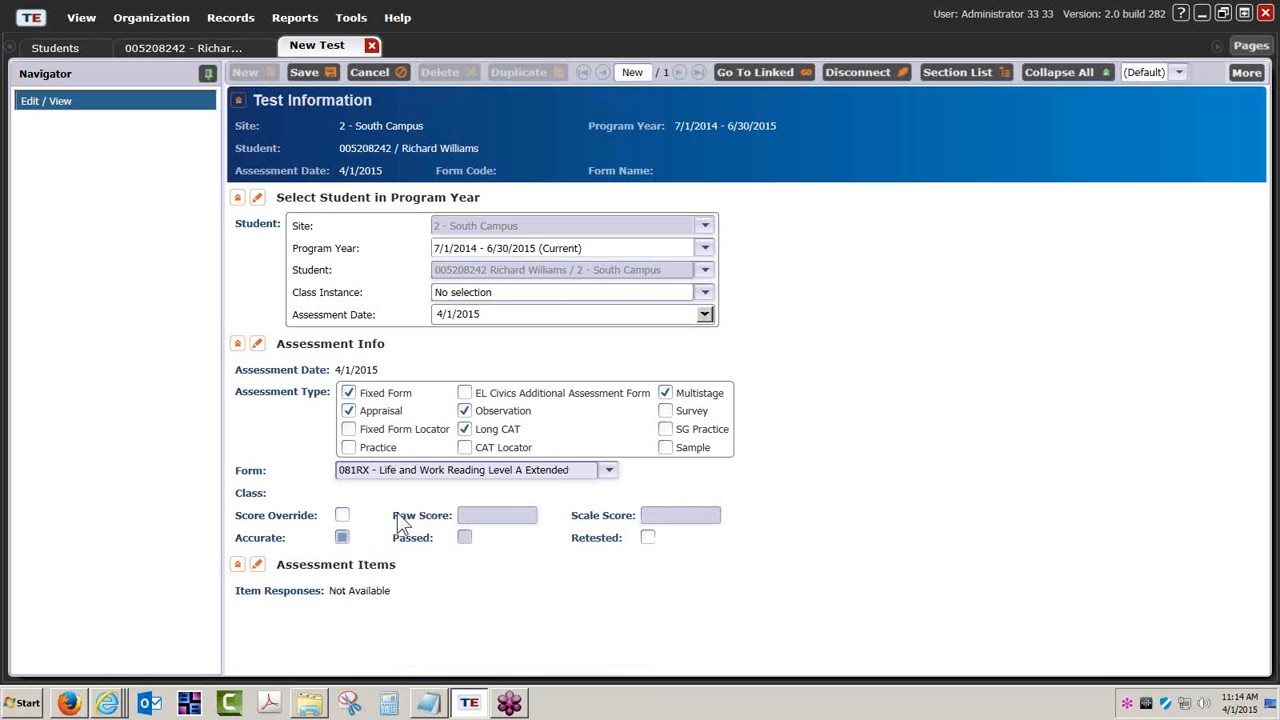
scroll(578, 590, "down", 1)
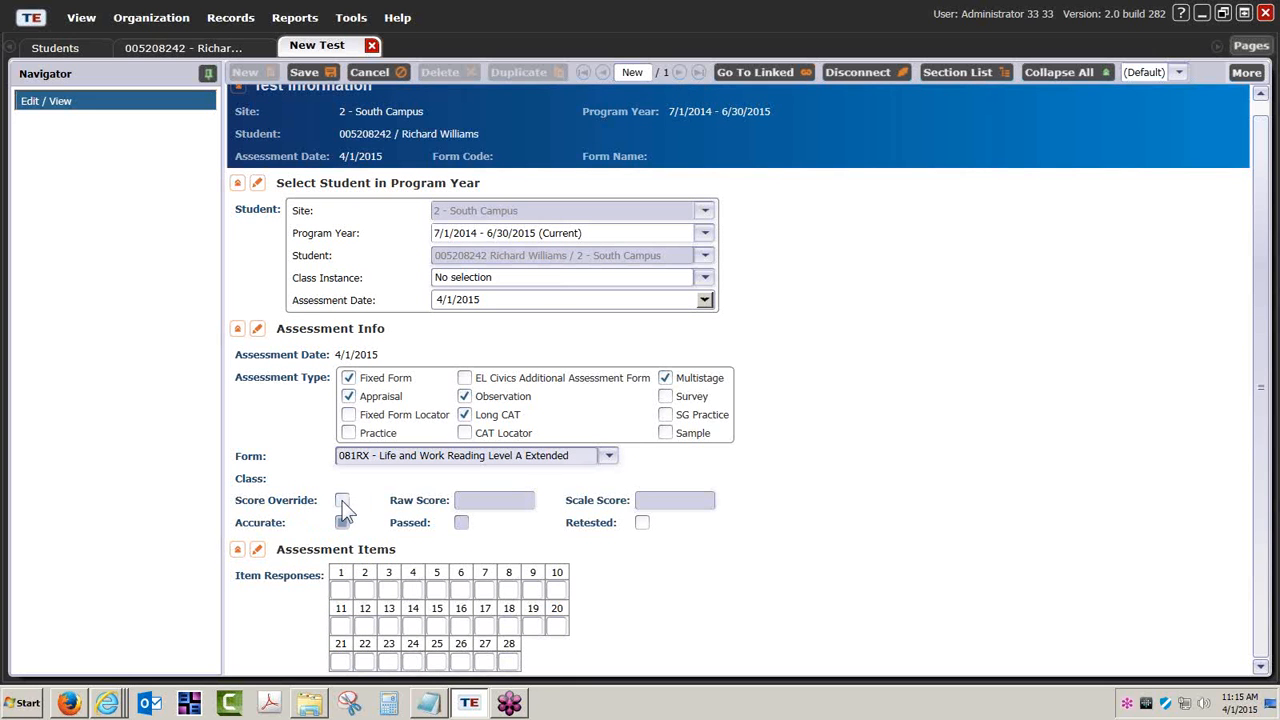
- Override the score with raw score 20 (scale score 210) and save the 081RX test
left_click(340, 590)
left_click(364, 590)
left_click(410, 592)
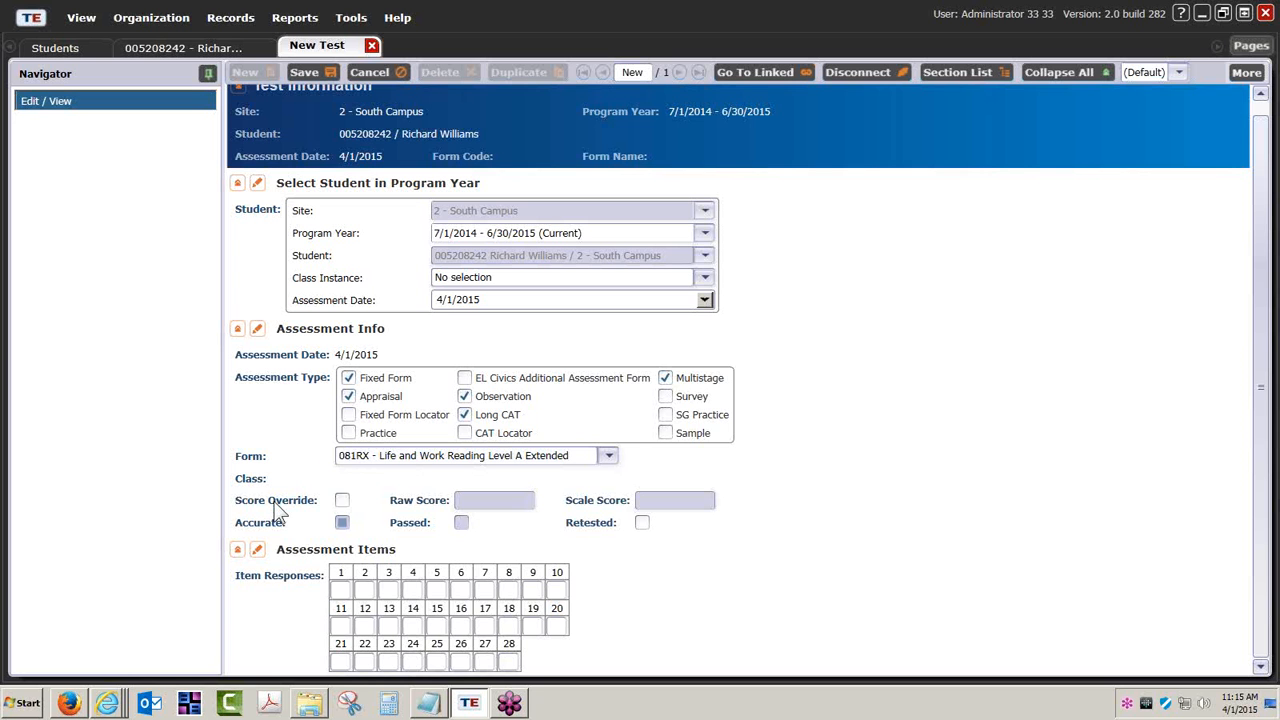
left_click(343, 500)
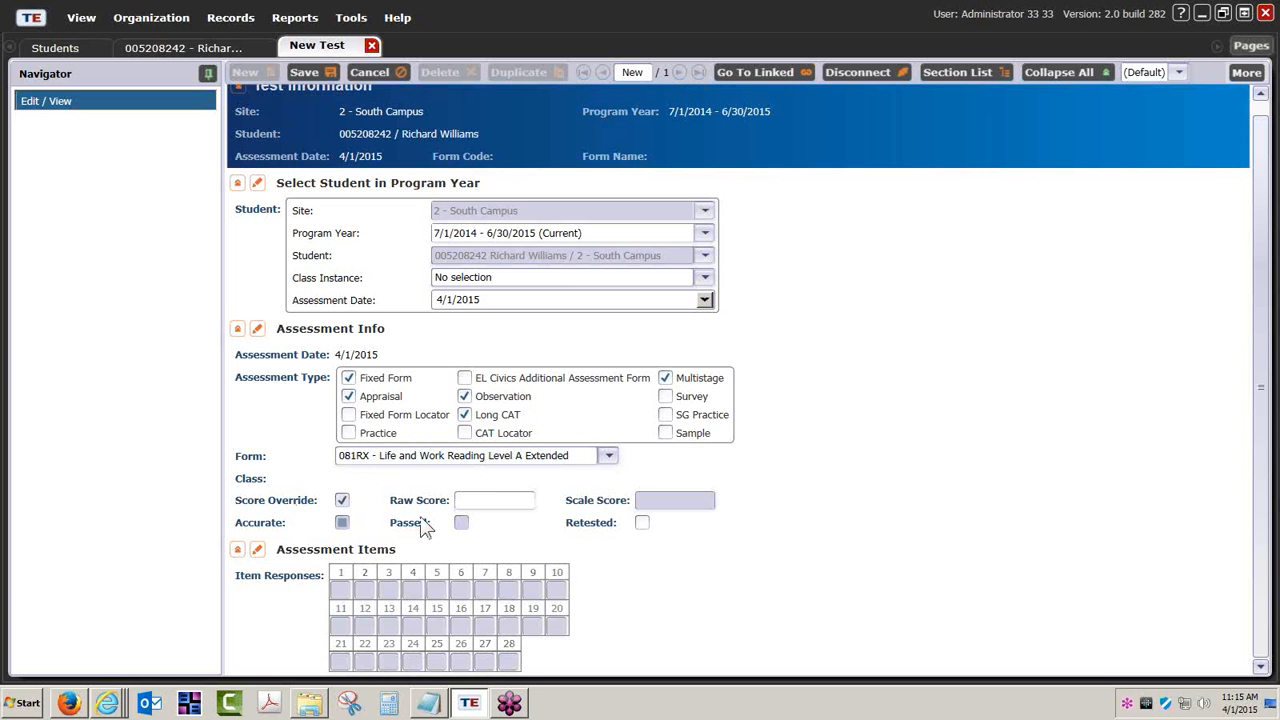
left_click(493, 500)
type("20")
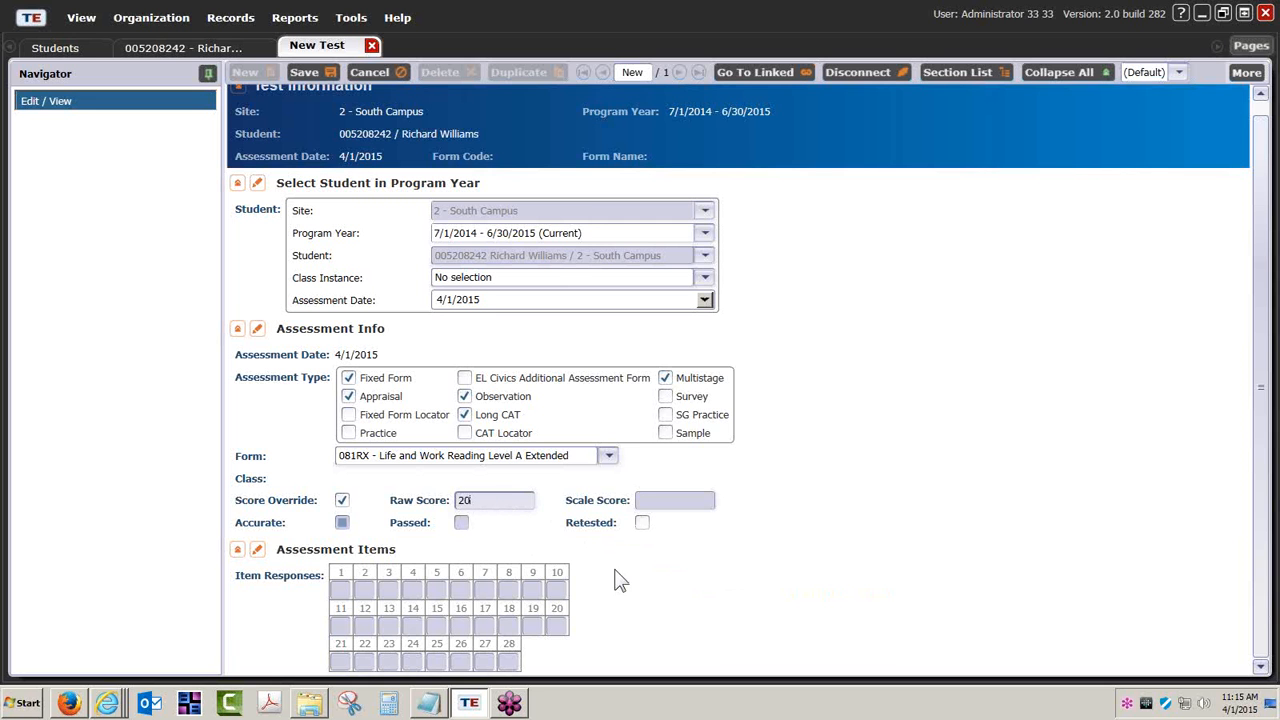
left_click(304, 72)
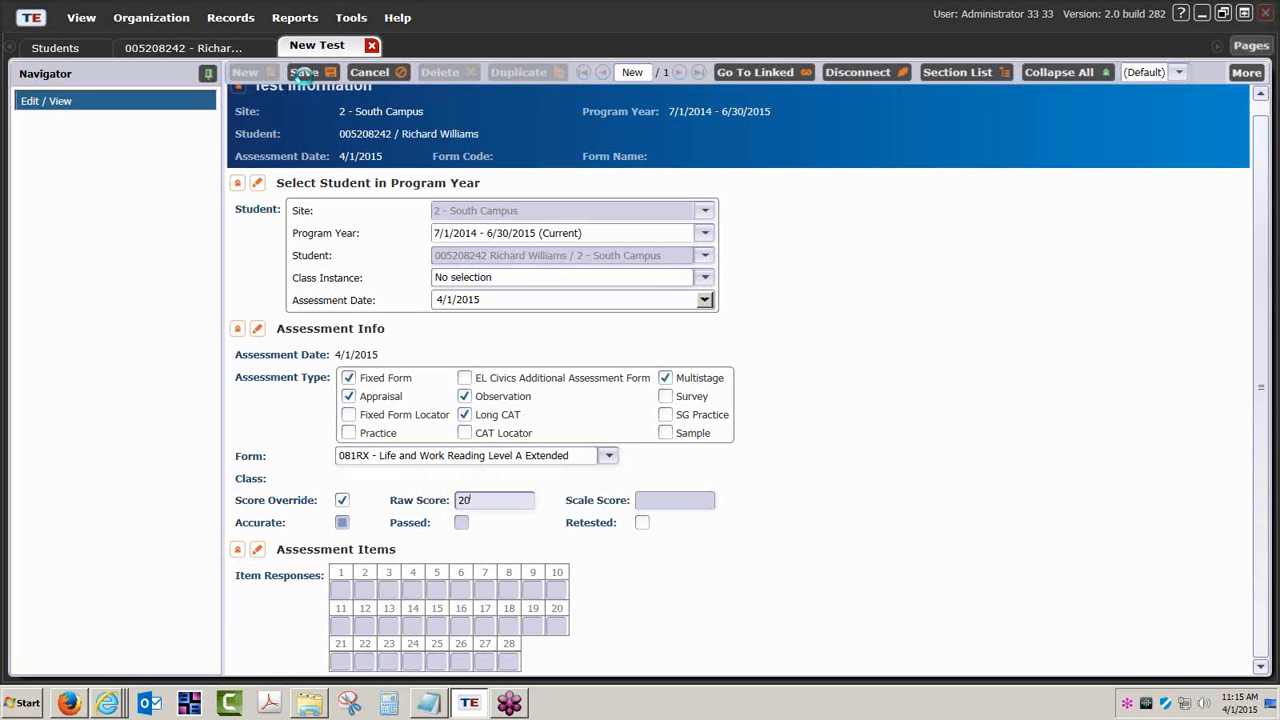
left_click(304, 72)
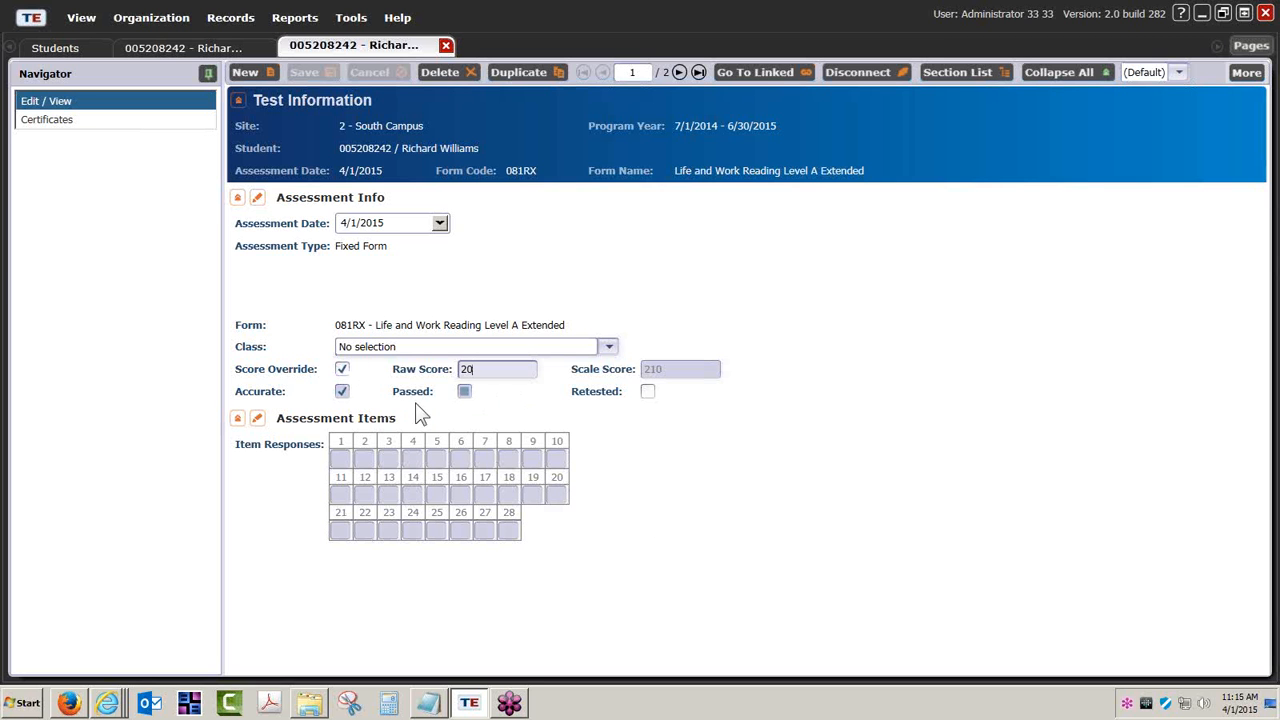
left_click(483, 370)
left_click(341, 371)
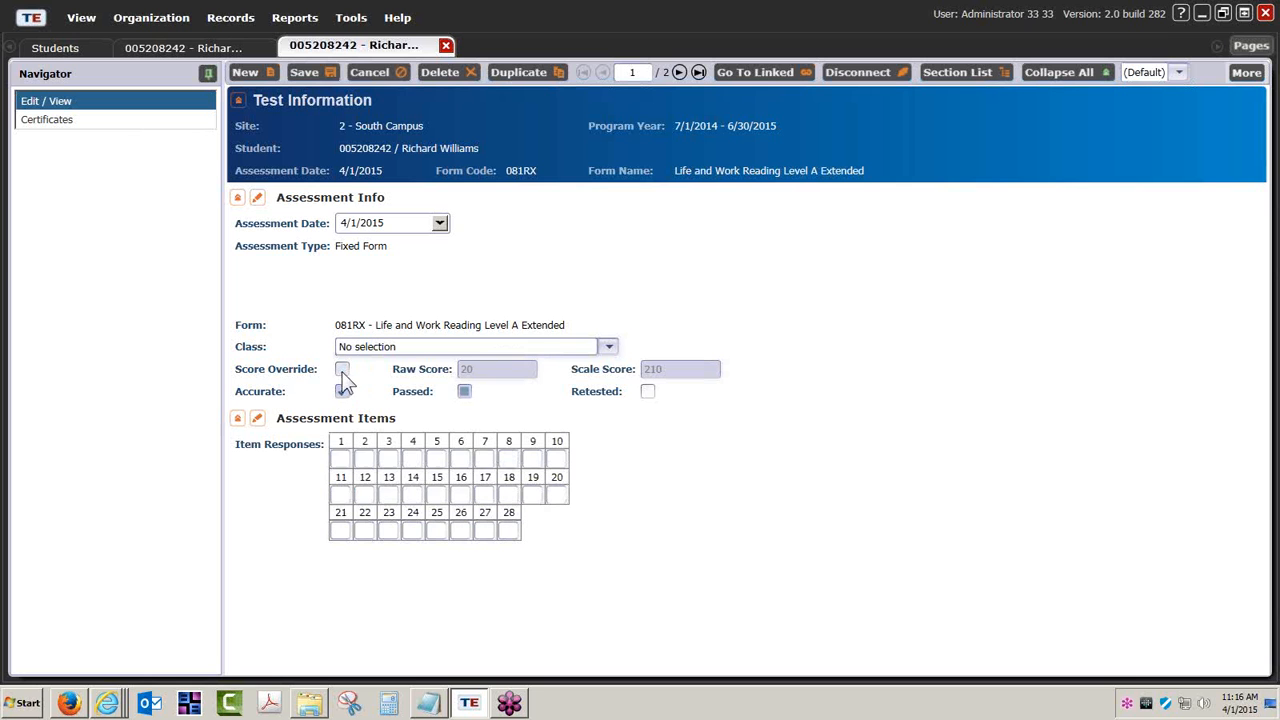
left_click(341, 458)
left_click(340, 459)
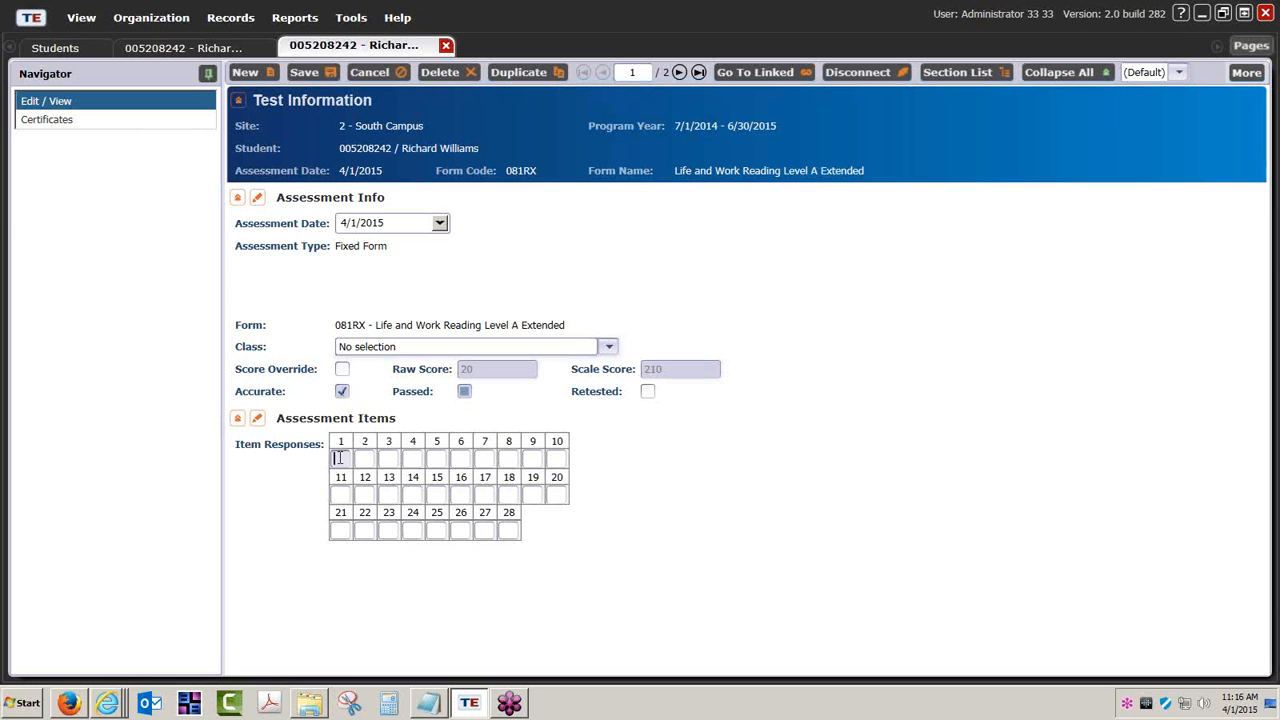
left_click(412, 459)
left_click(342, 369)
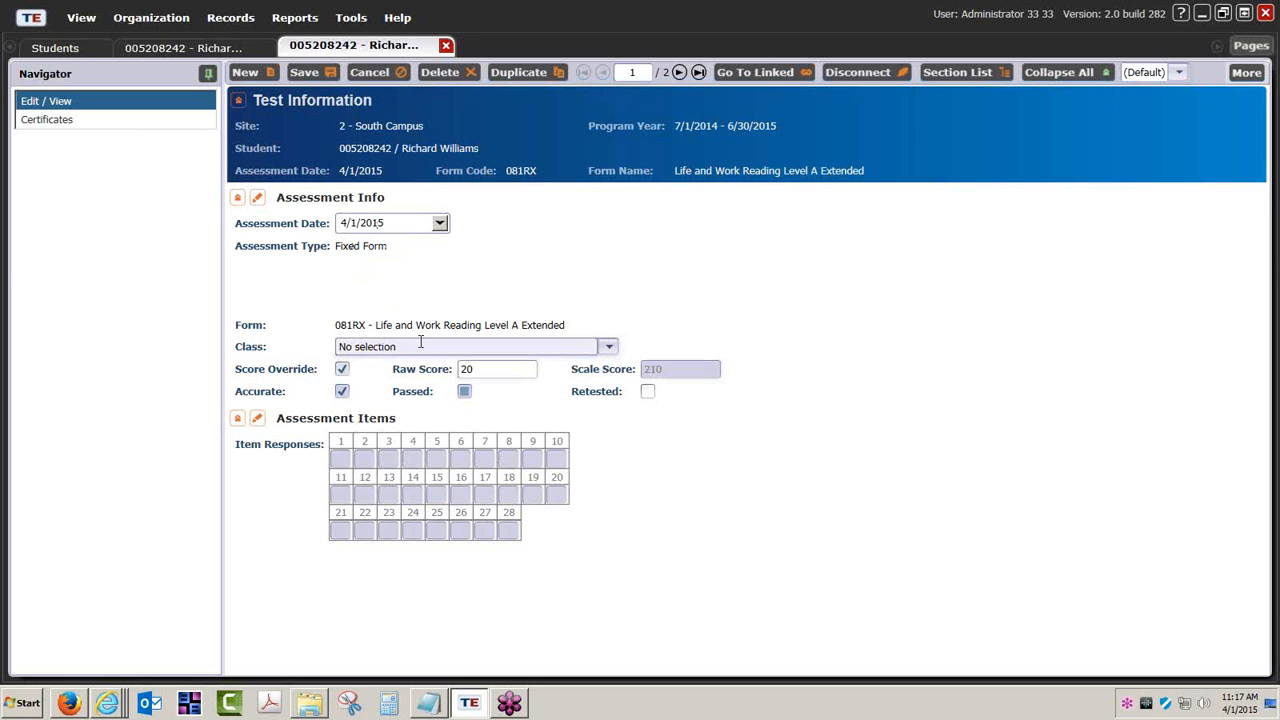
left_click(480, 369)
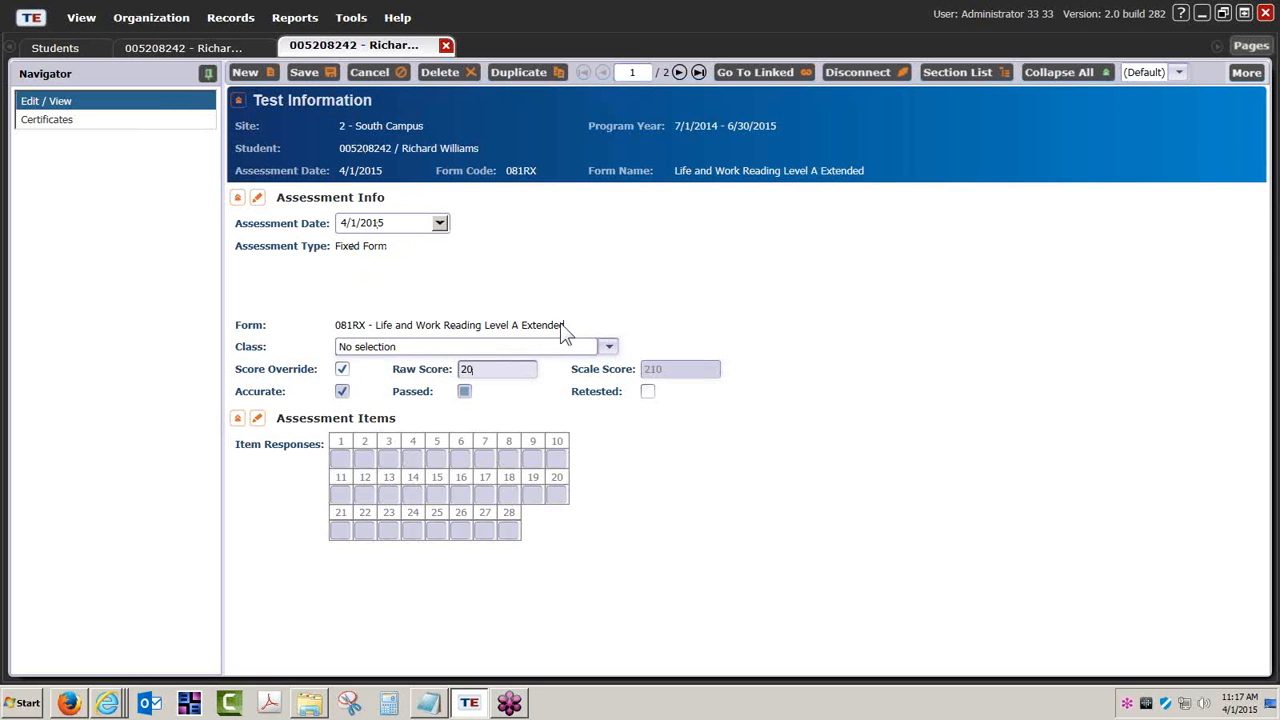
- Start a Next Assigned Test report and set its Agency/Site to 2 - South Campus
left_click(297, 20)
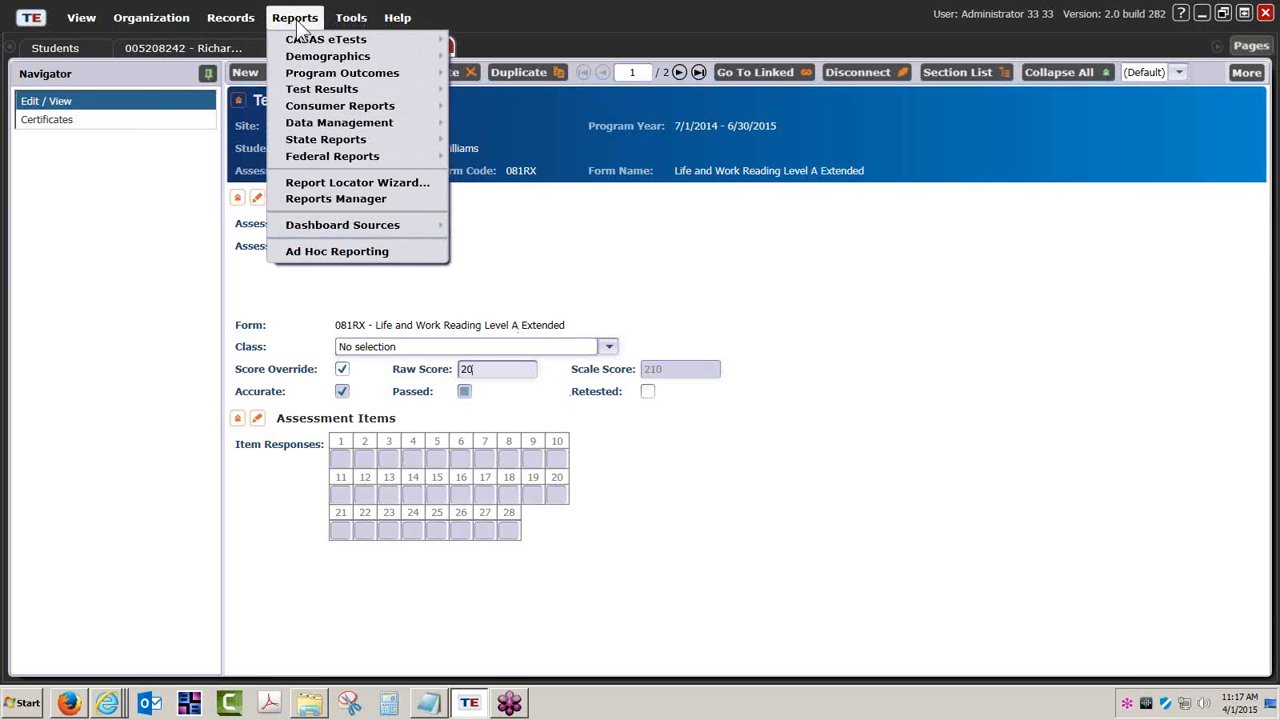
mouse_move(345, 43)
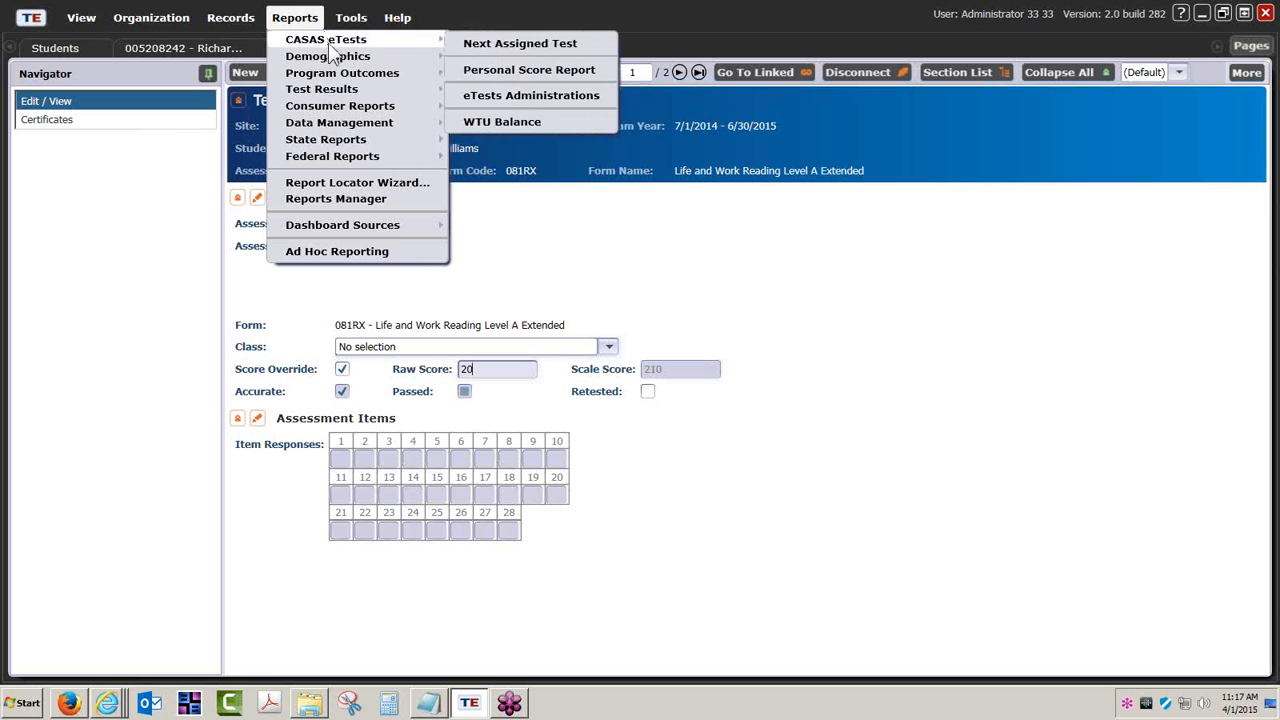
left_click(547, 45)
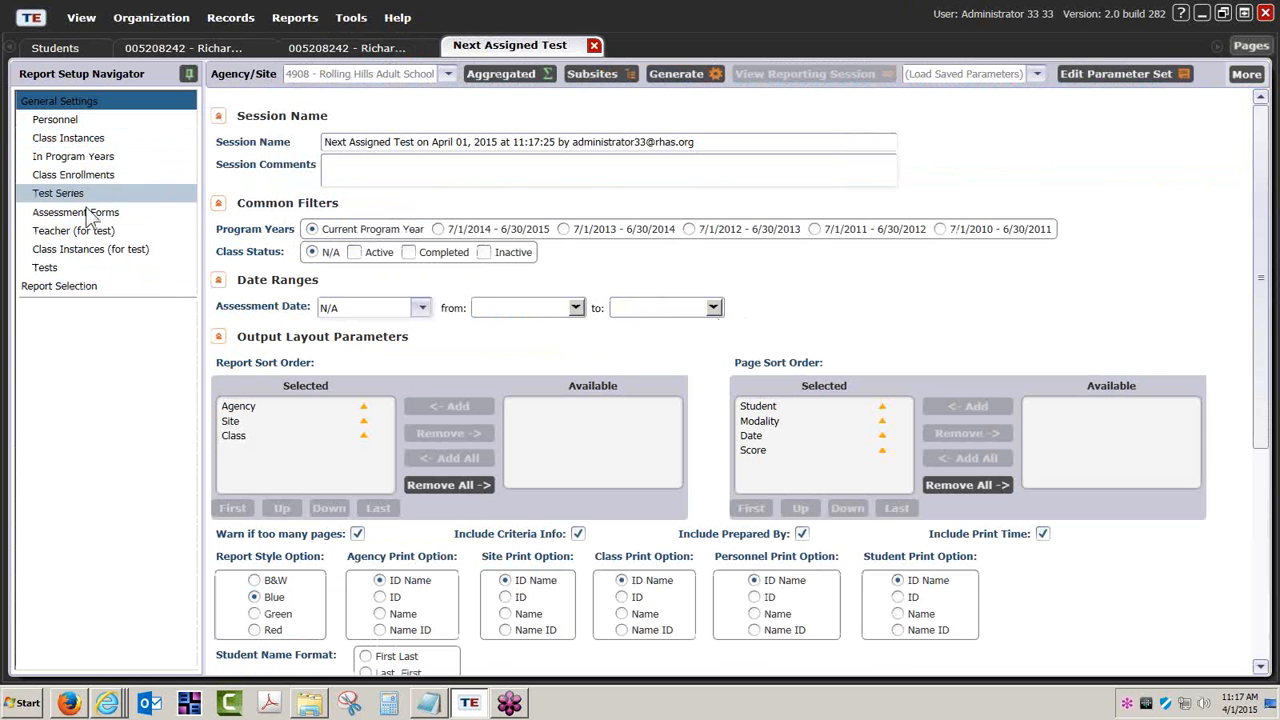
left_click(79, 160)
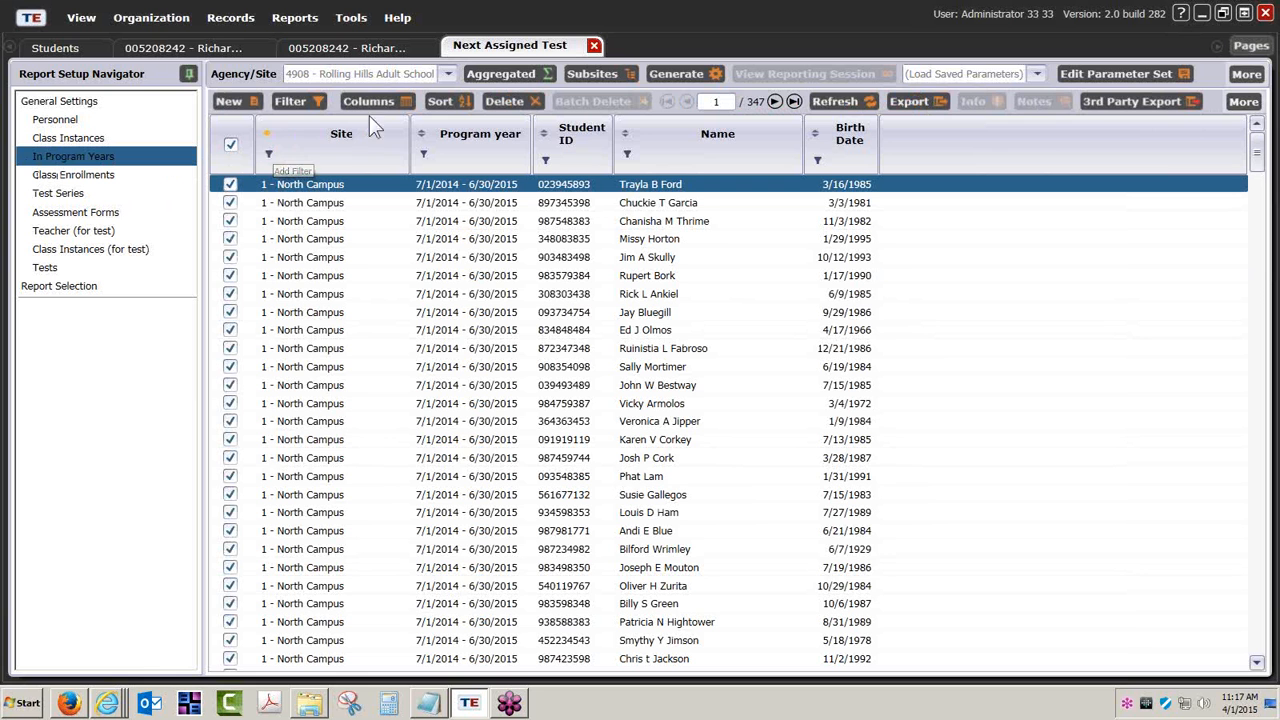
left_click(269, 152)
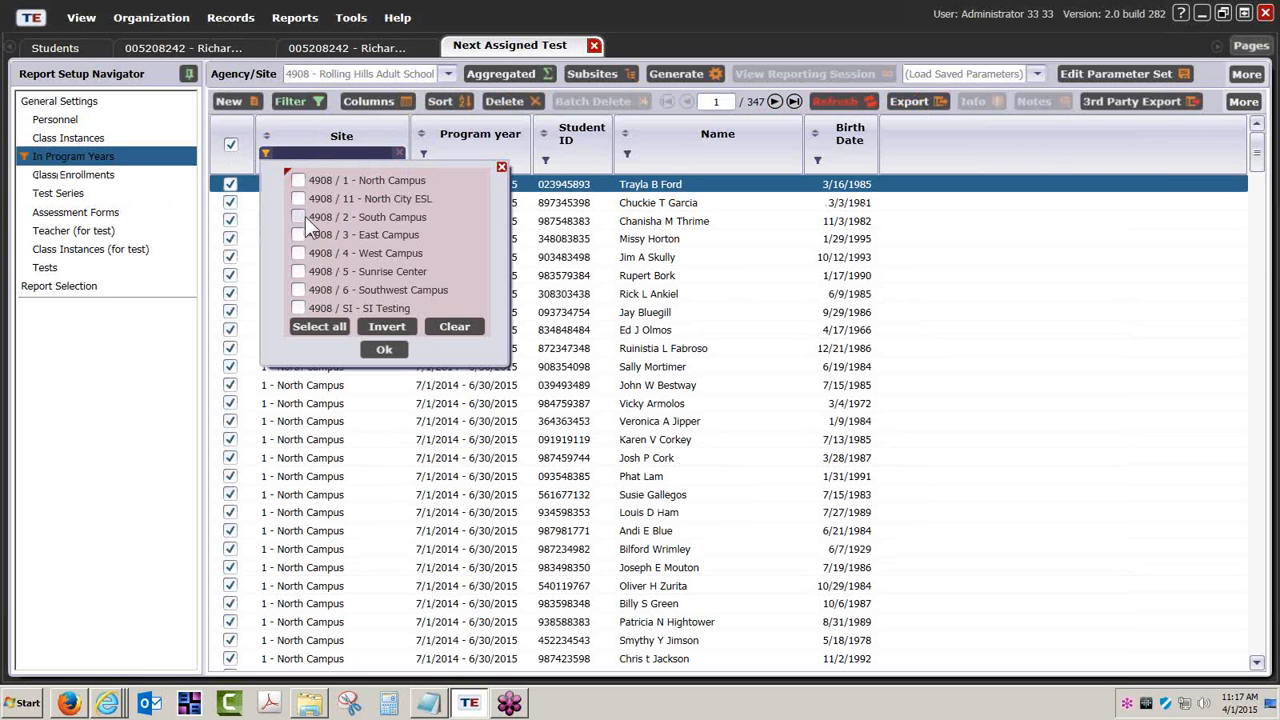
left_click(300, 217)
left_click(386, 349)
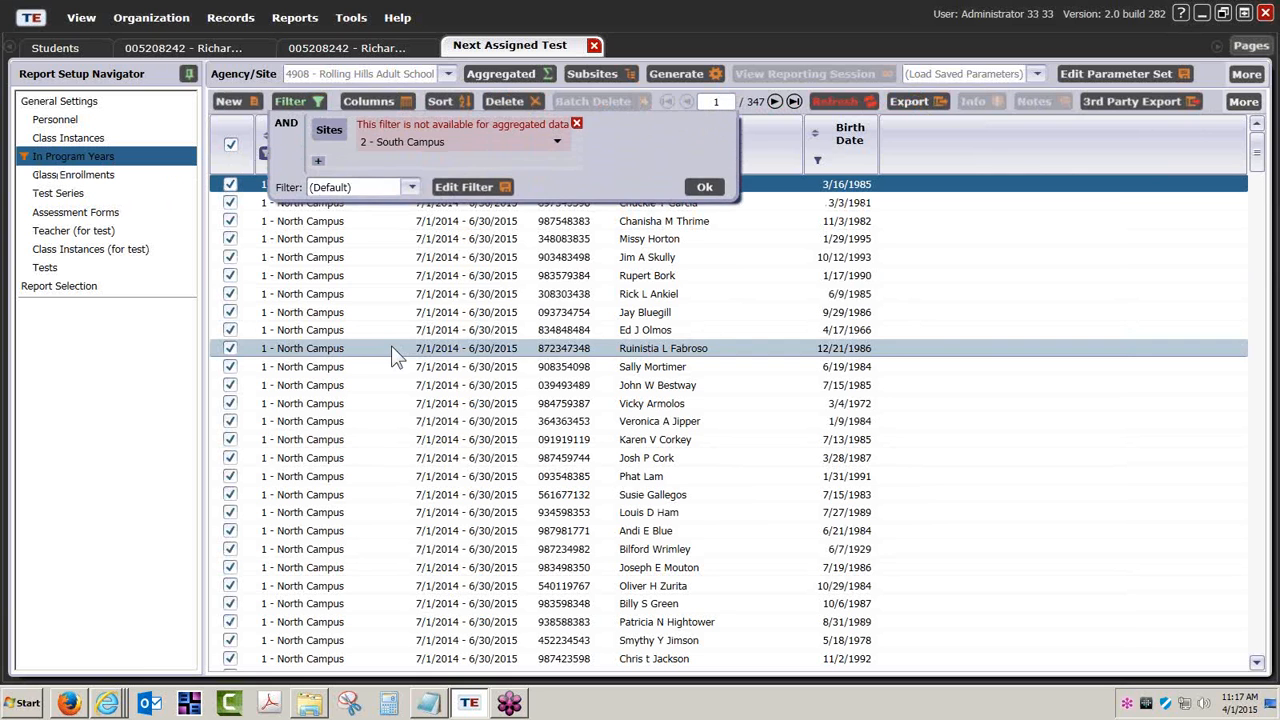
left_click(705, 188)
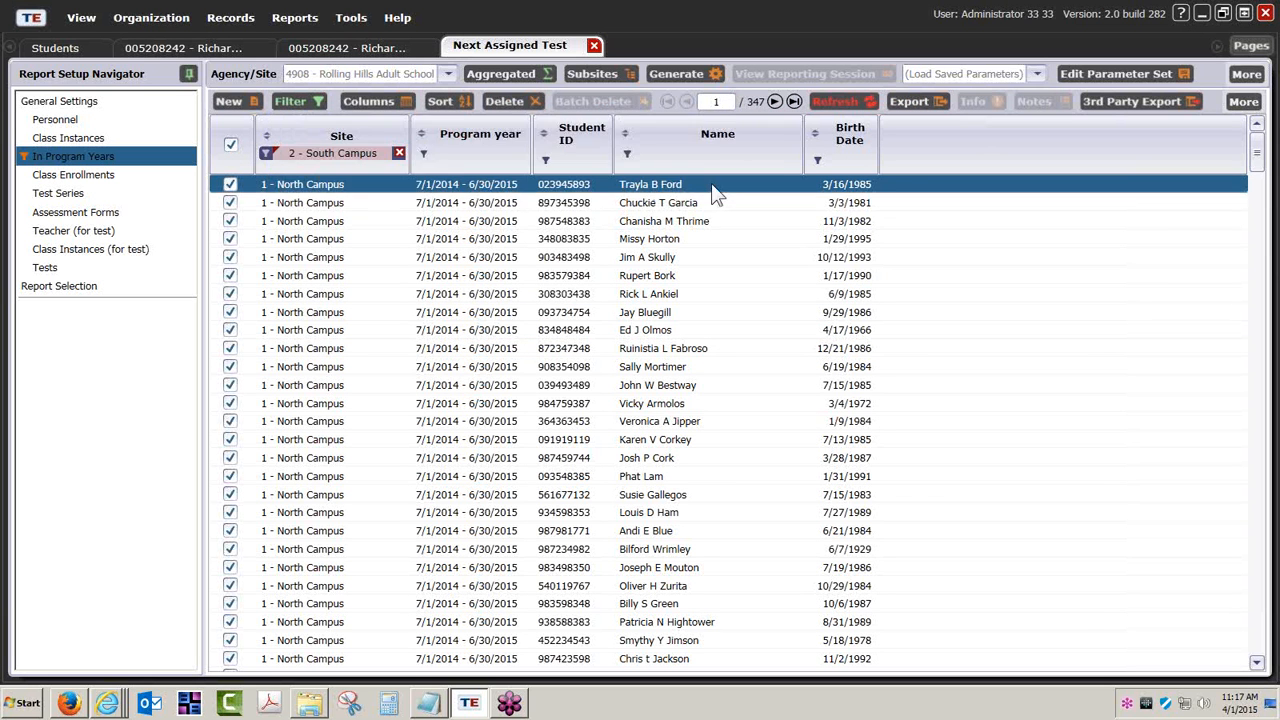
left_click(577, 123)
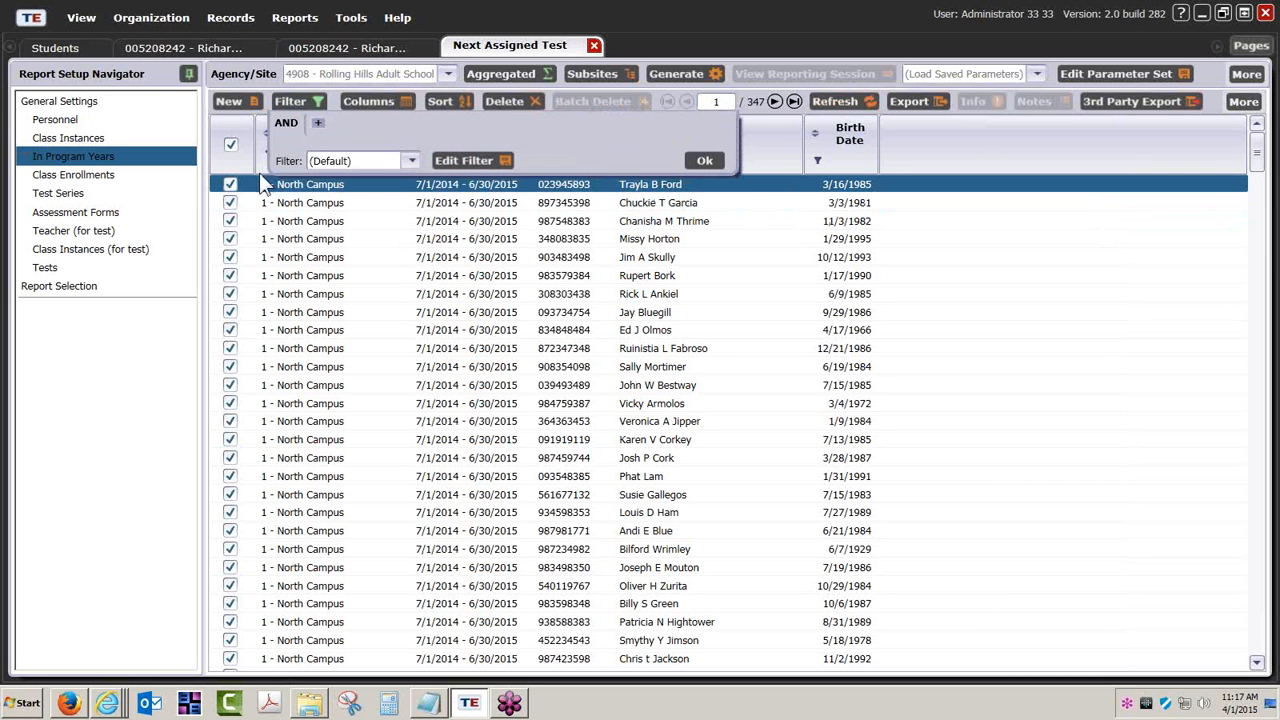
left_click(706, 161)
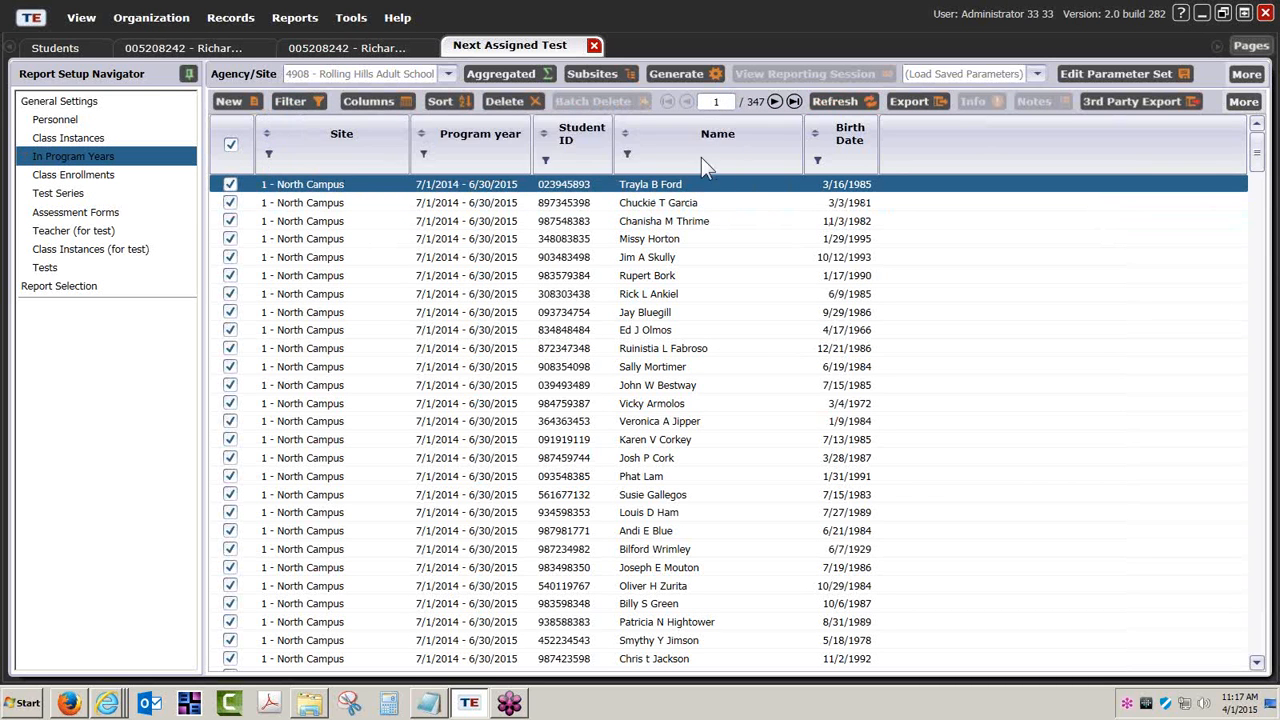
left_click(449, 74)
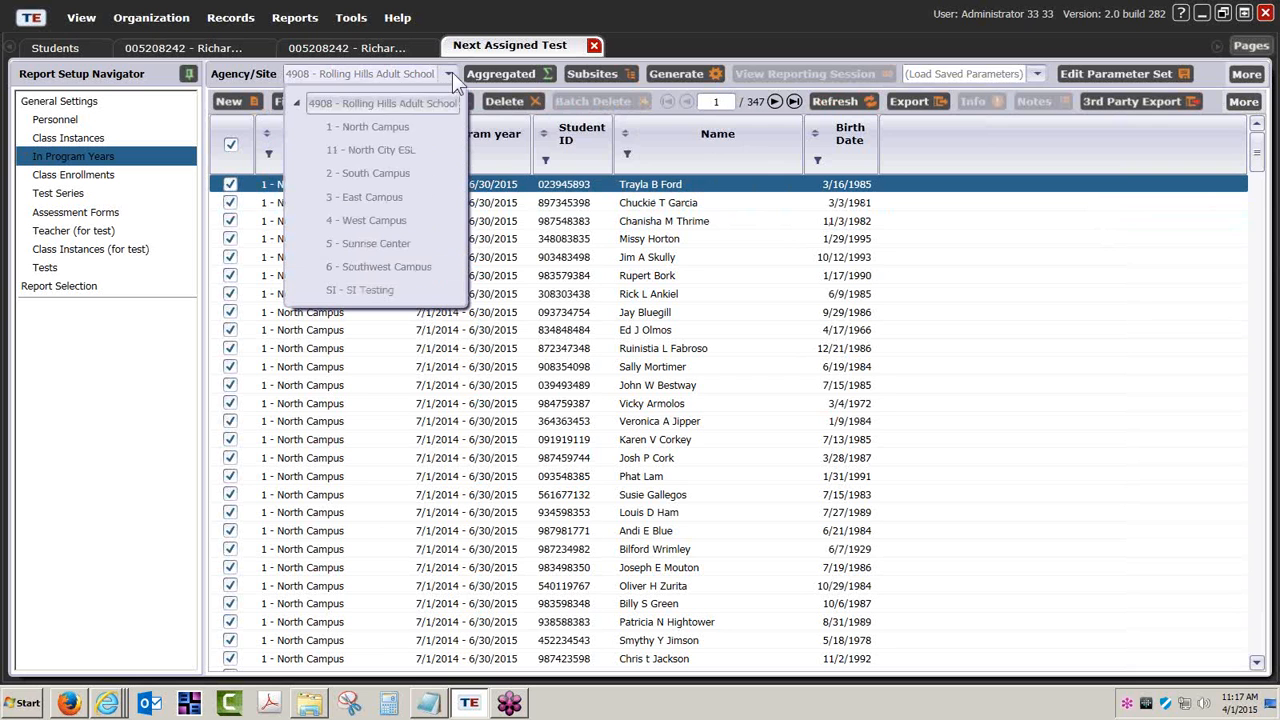
left_click(378, 180)
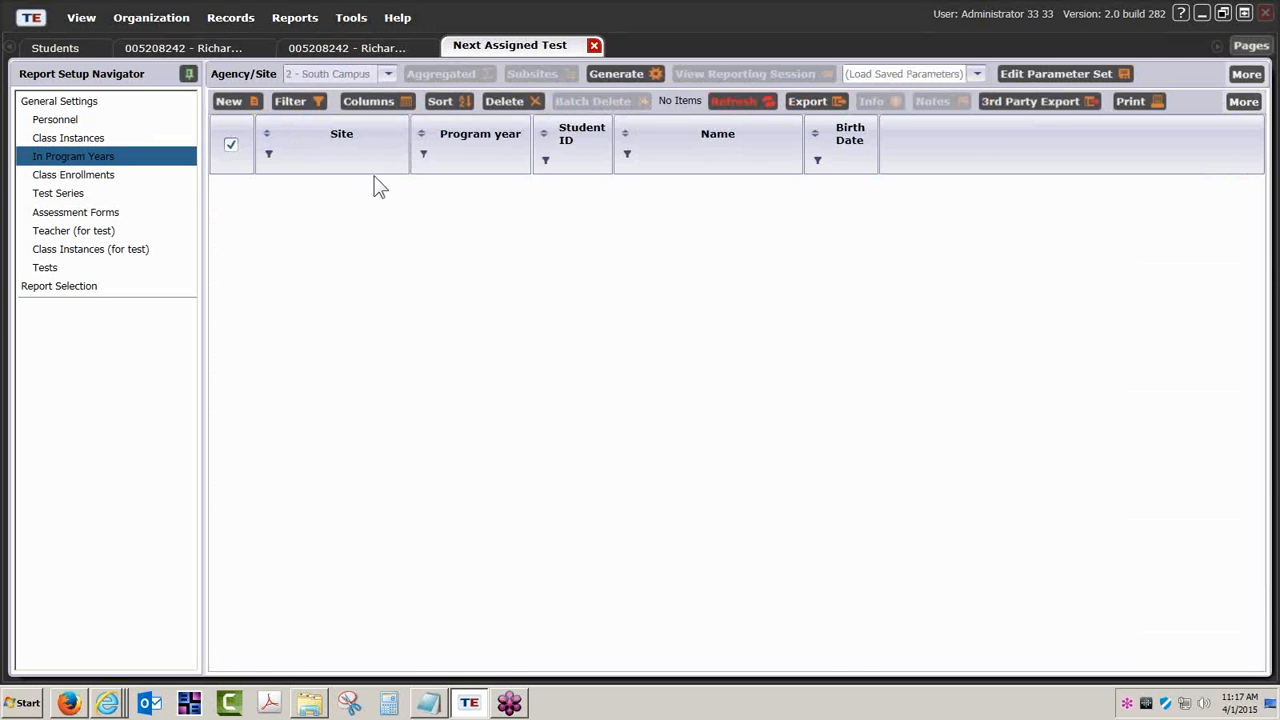
- Narrow the In Program Years list to the one student matching their first name
left_click(628, 158)
left_click(700, 165)
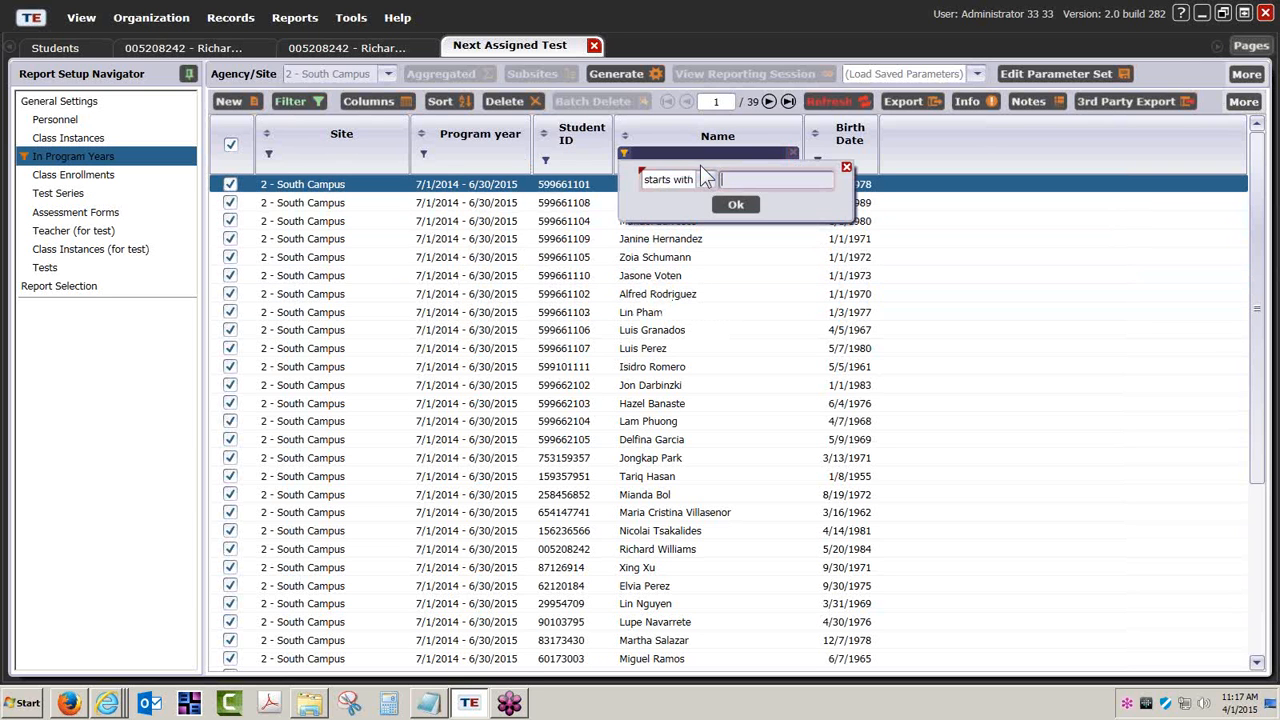
type("rick")
key("Return")
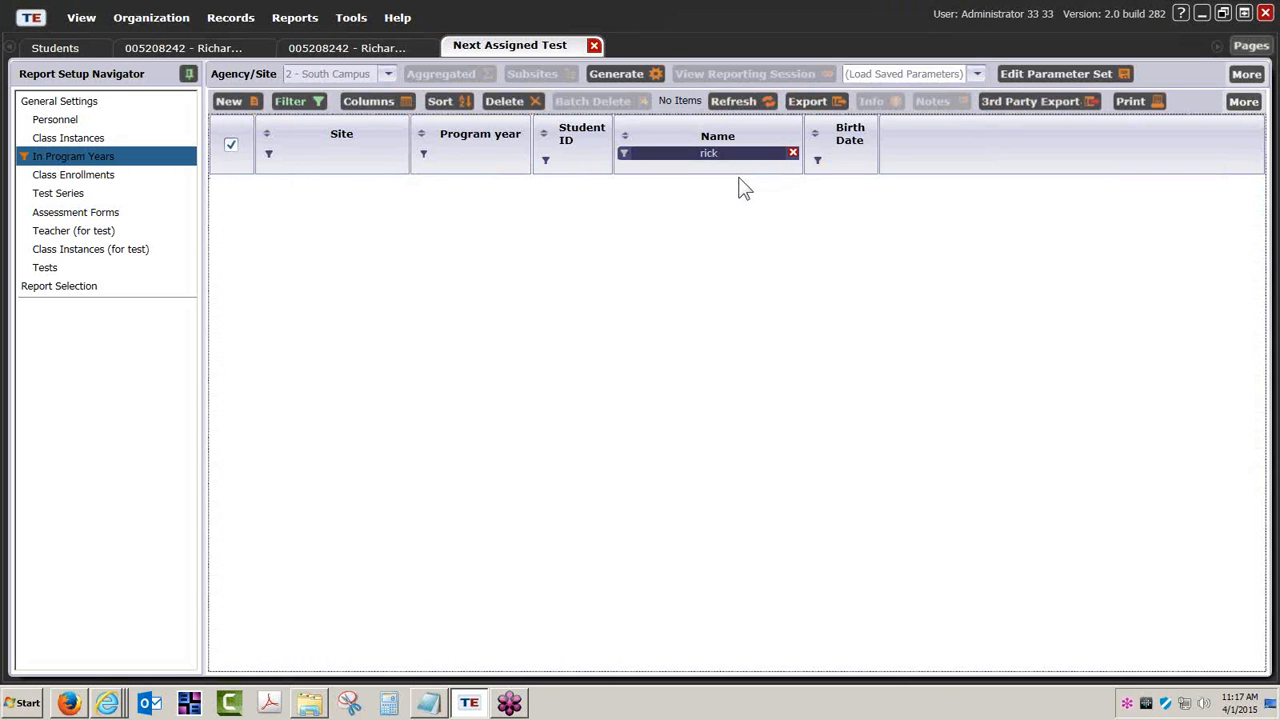
left_click(793, 153)
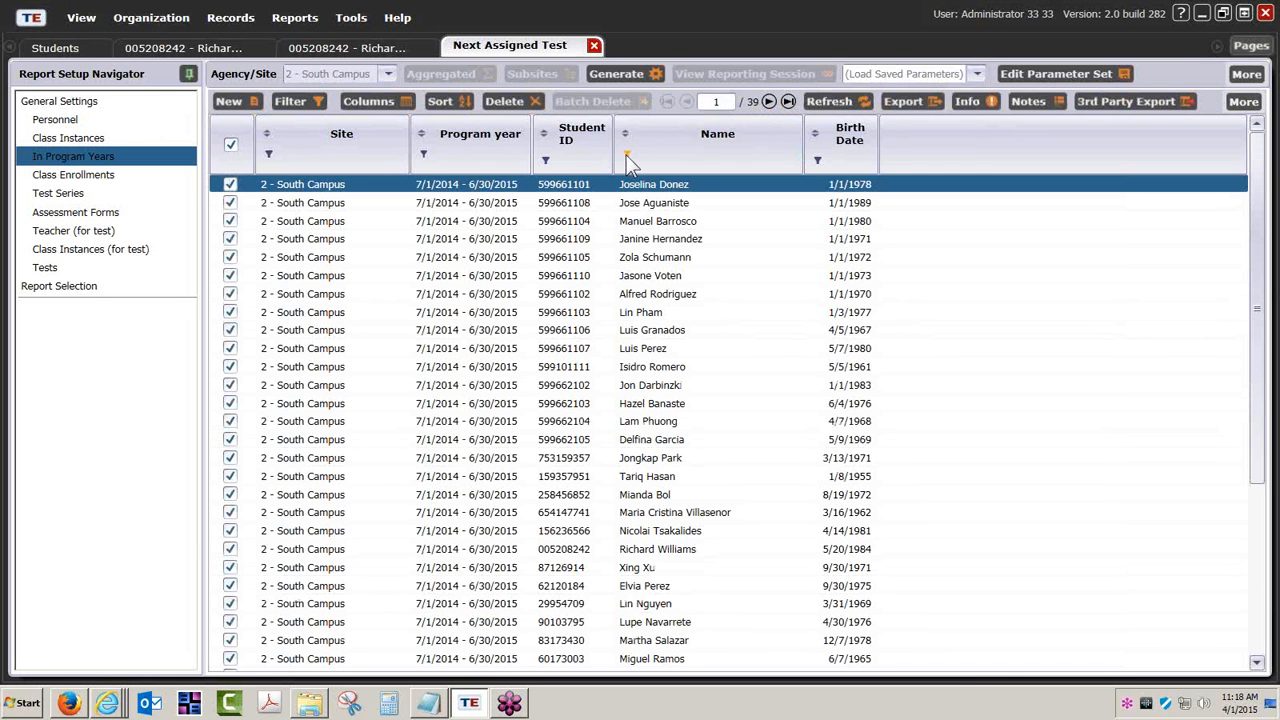
left_click(627, 157)
type("richard")
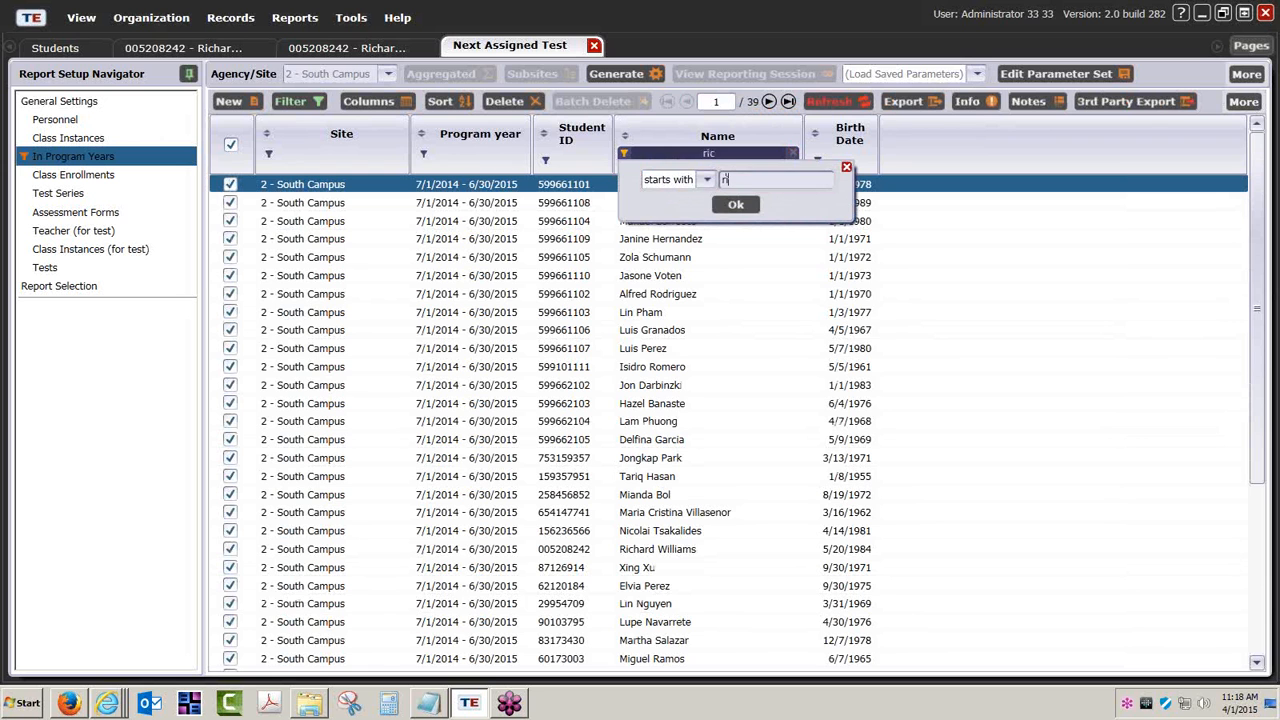
key("Return")
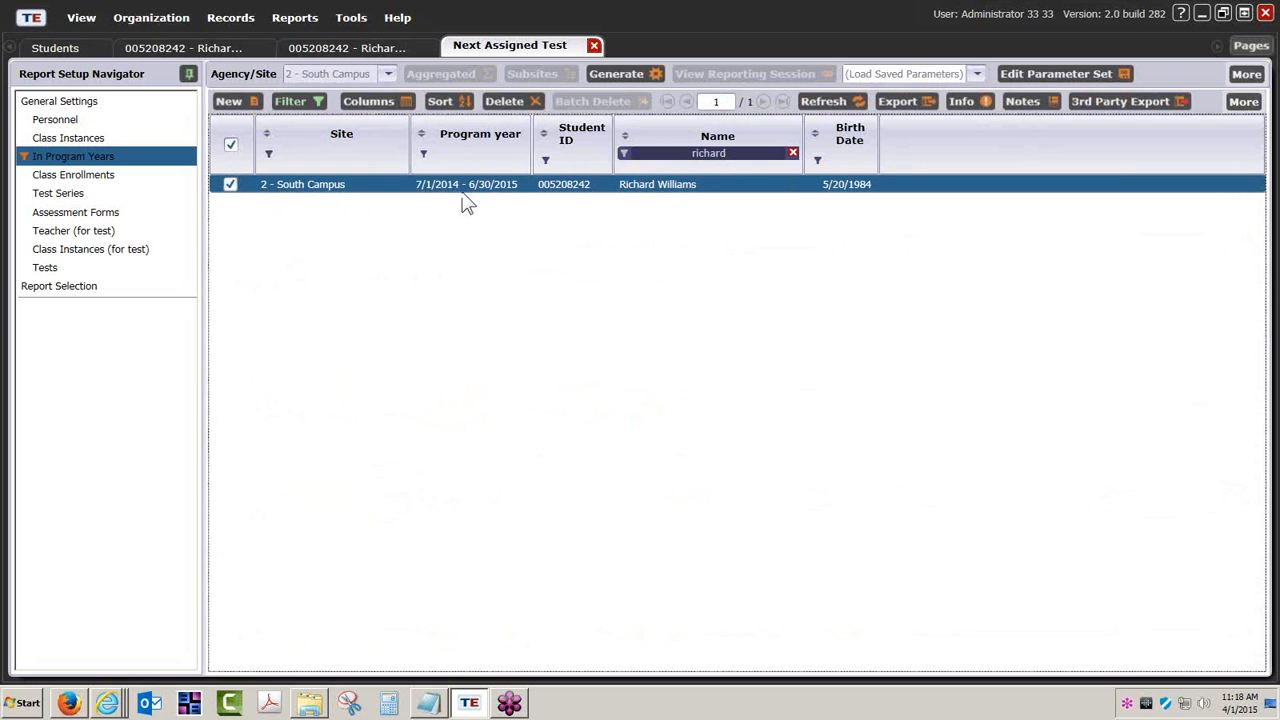
left_click(111, 106)
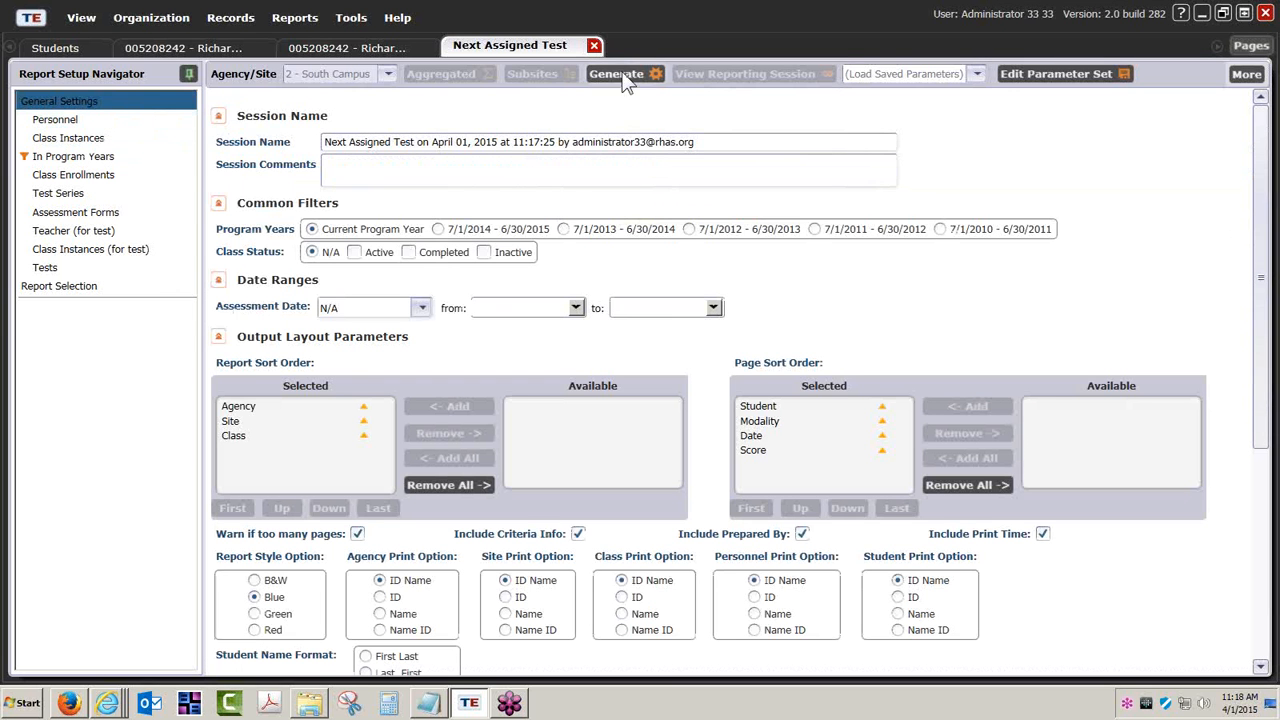
- Generate the report, showing next form 083R after the 081RX score of 210
left_click(622, 76)
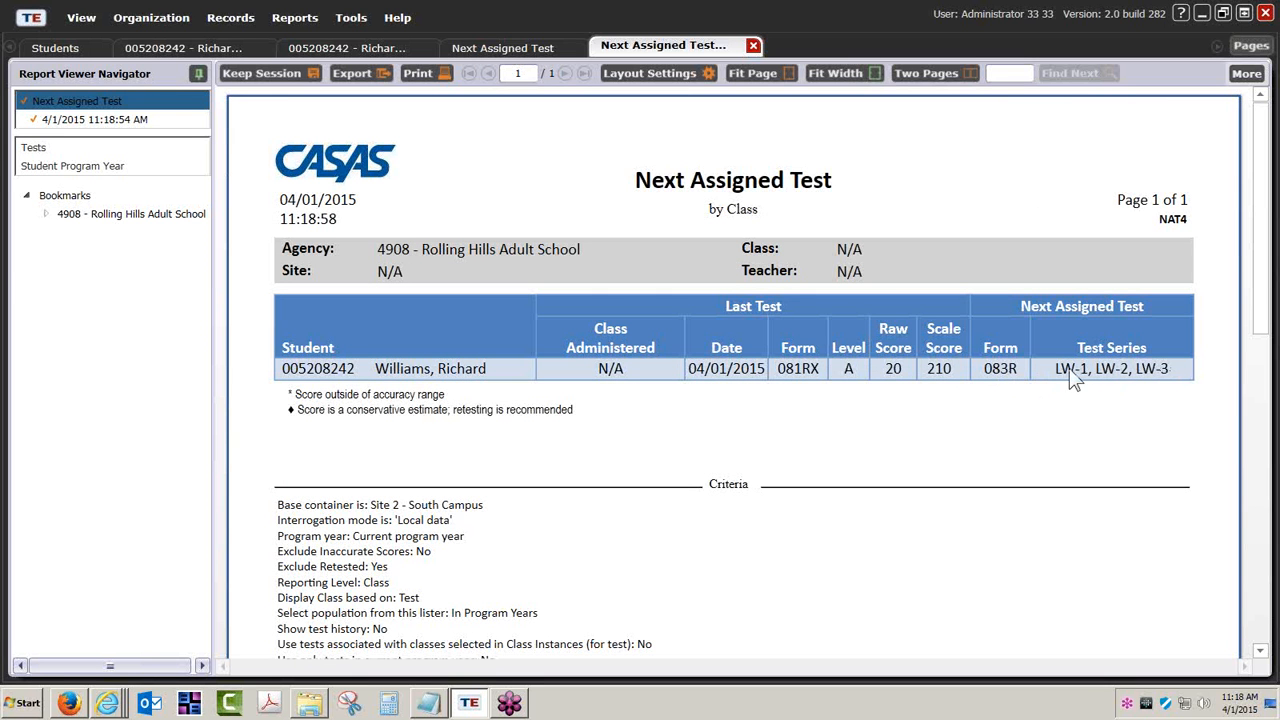
mouse_move(107, 703)
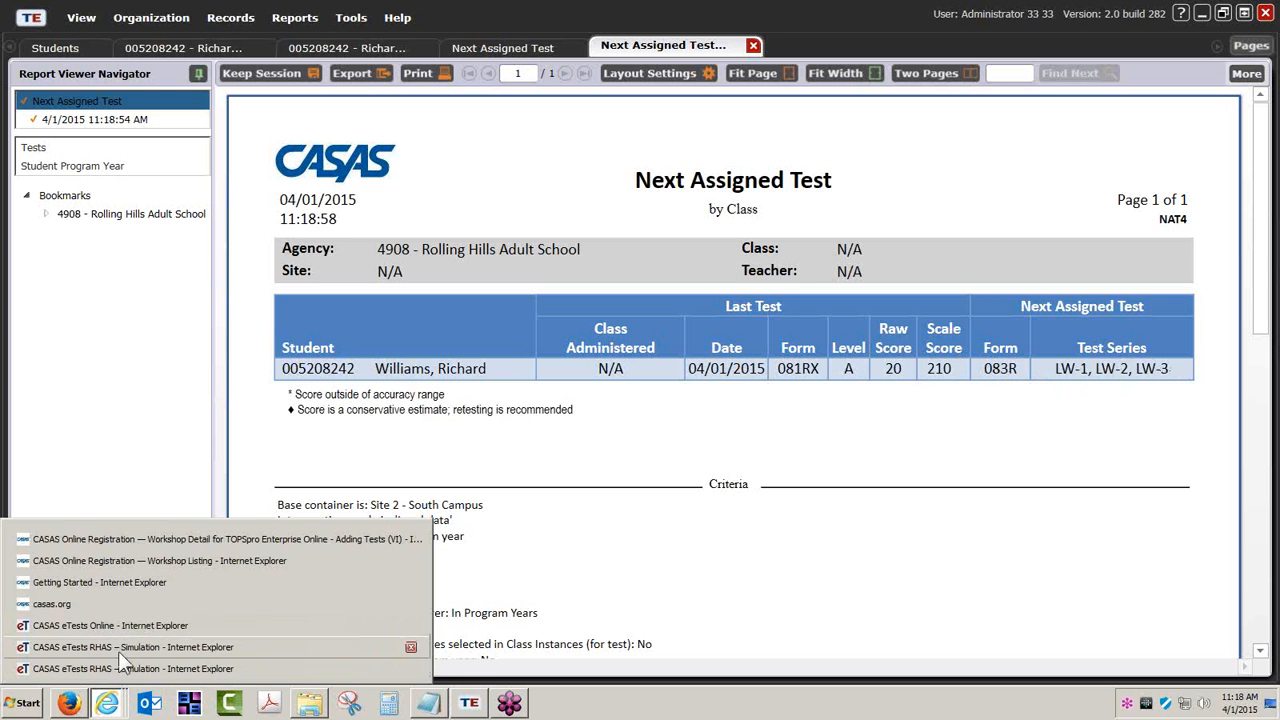
- In eTests Online, filter test results to South Campus with no test date limit
left_click(118, 650)
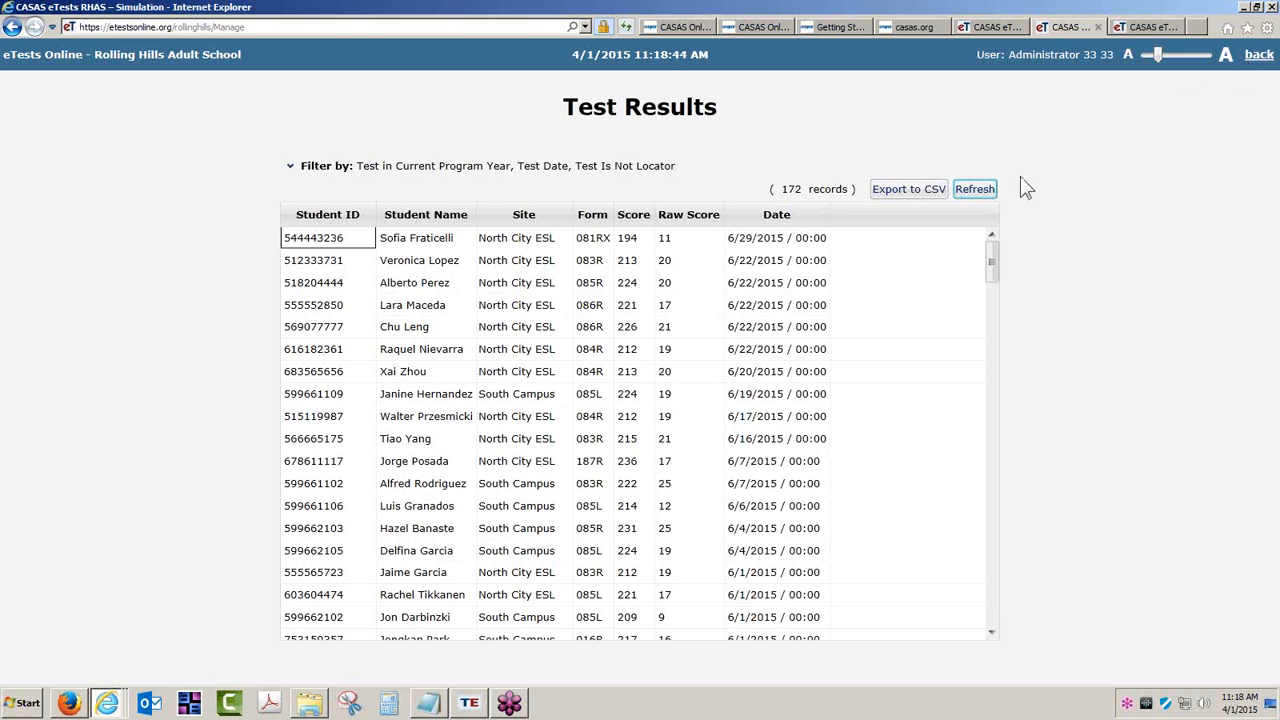
left_click(975, 190)
left_click(292, 167)
left_click(545, 199)
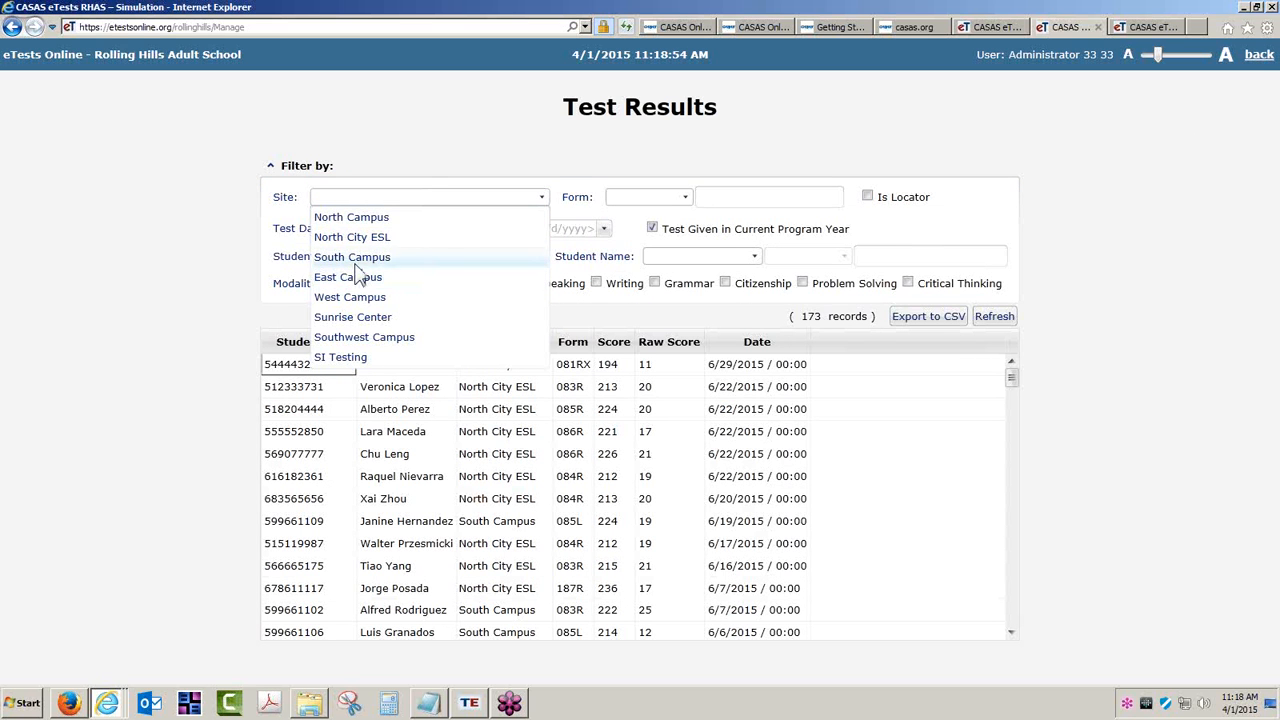
left_click(360, 256)
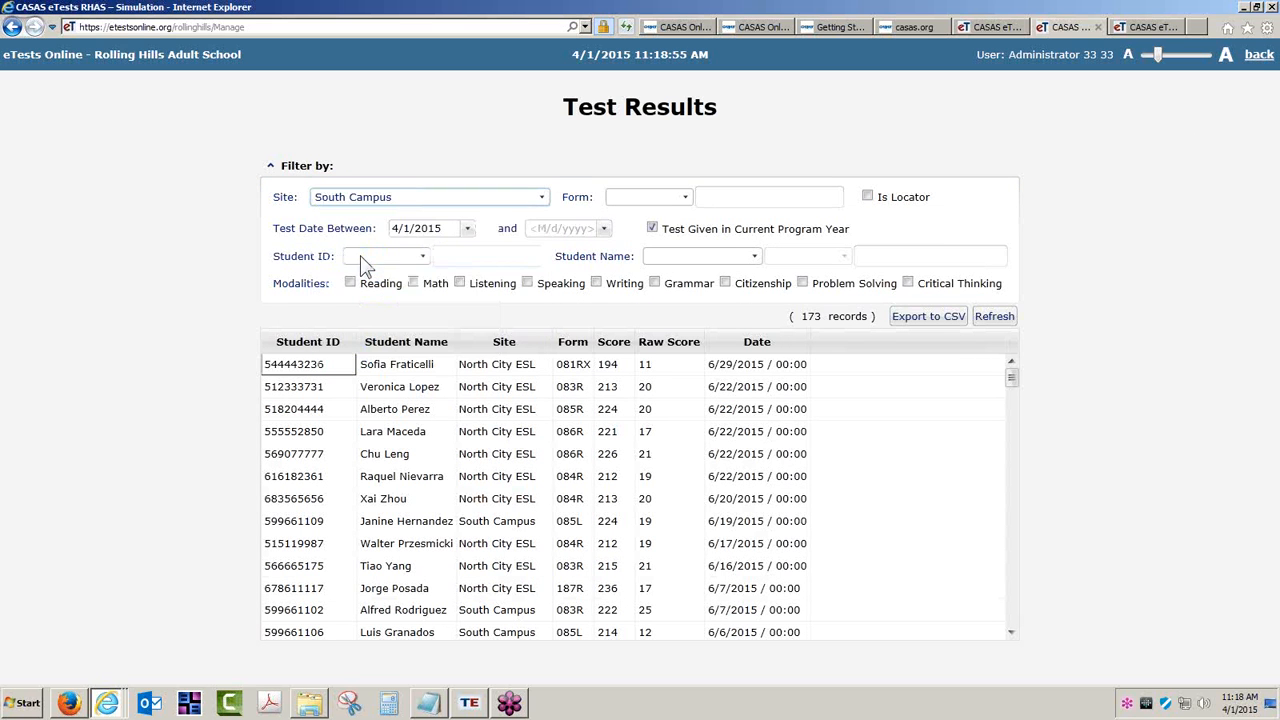
left_click(467, 229)
left_click(447, 232)
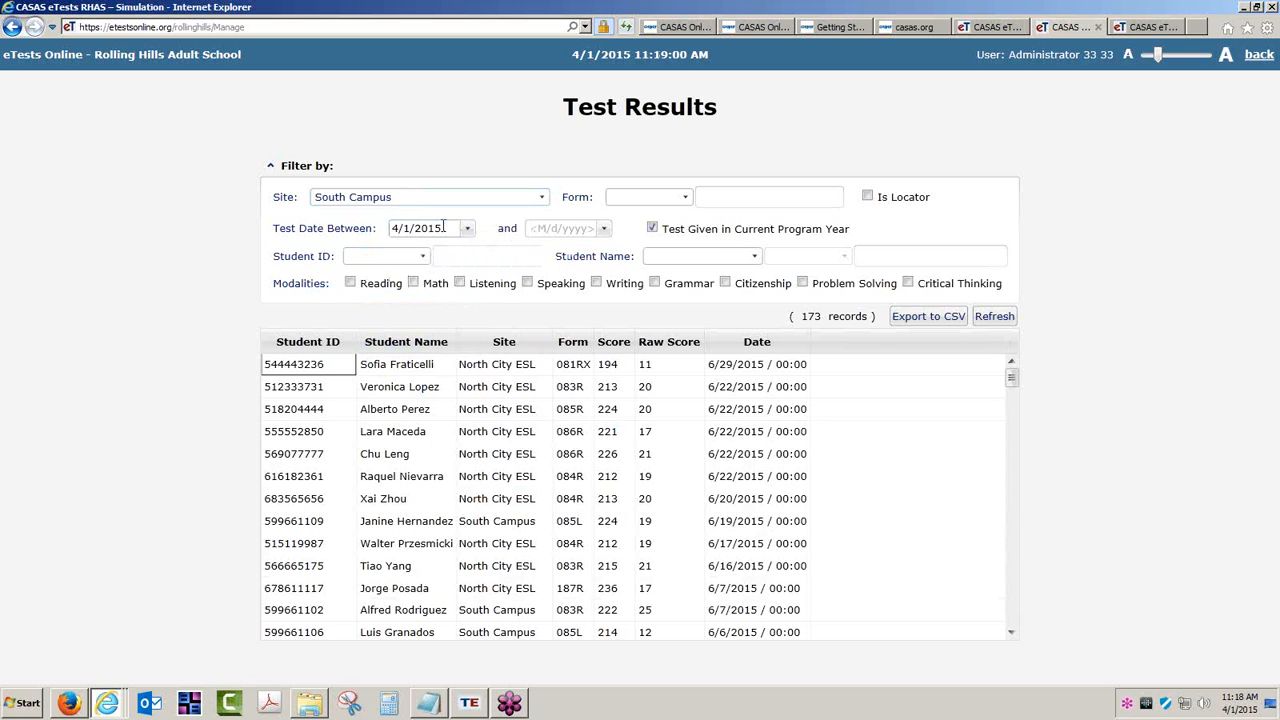
left_click(444, 228)
key("BackSpace")
key("BackSpace")
key("BackSpace")
key("BackSpace")
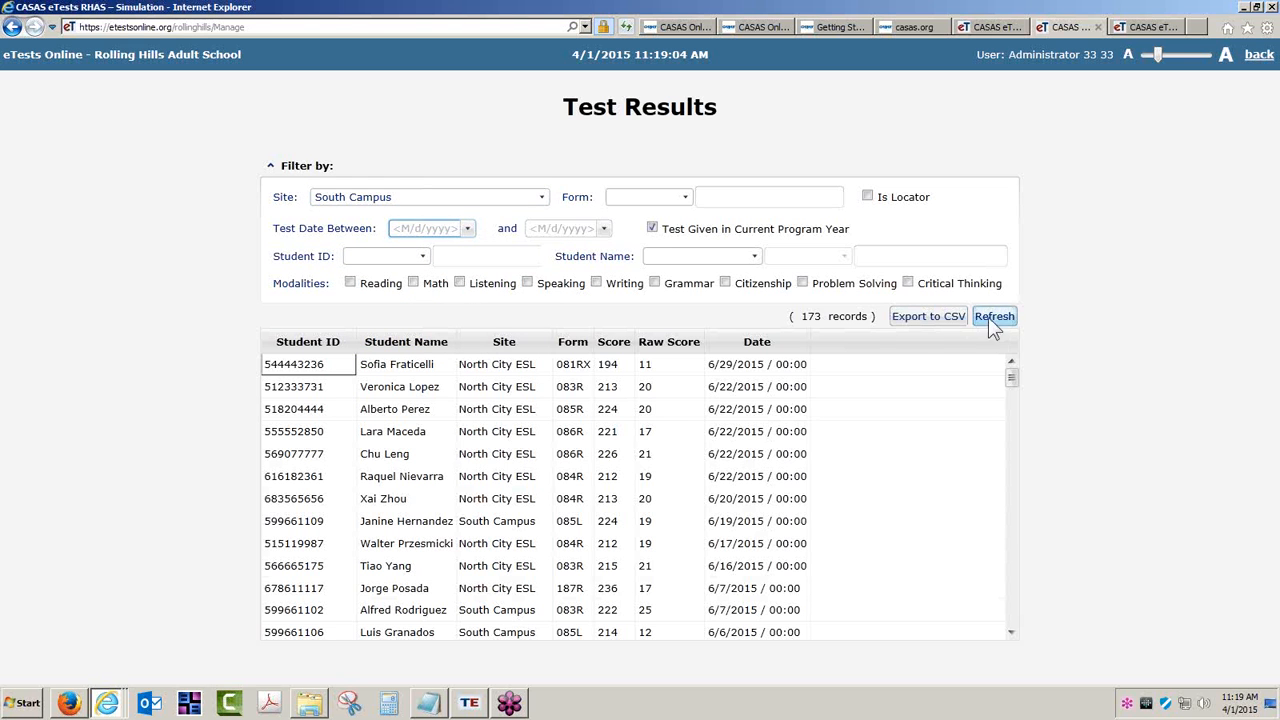
left_click(990, 316)
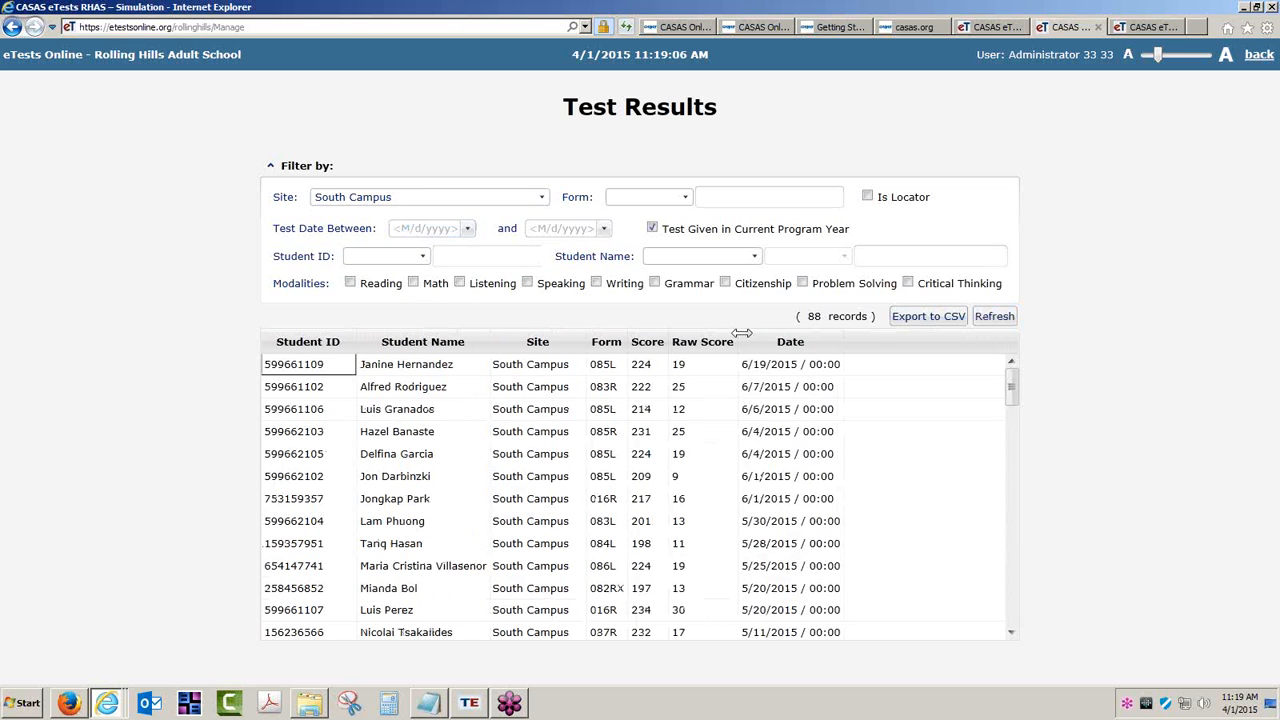
- Filter results by the student's first name to confirm the 081RX score of 210
left_click(759, 255)
left_click(675, 279)
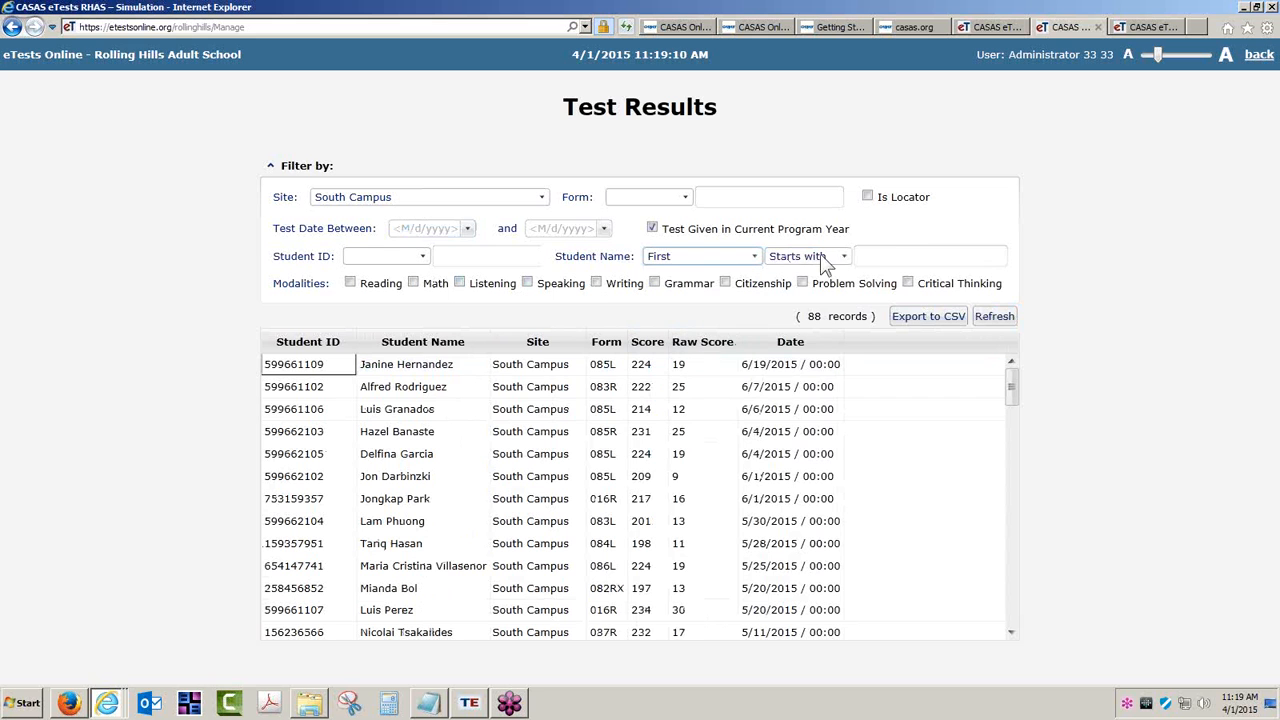
left_click(912, 258)
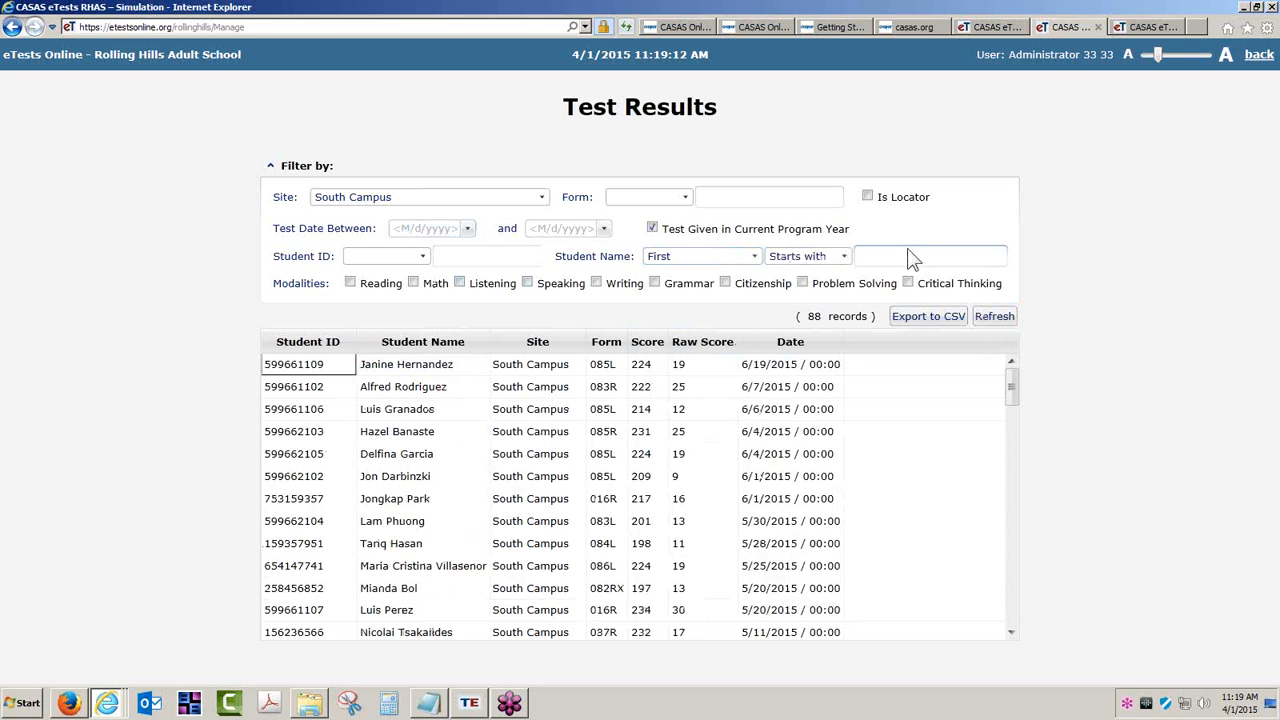
left_click(902, 254)
type("Richard")
left_click(986, 315)
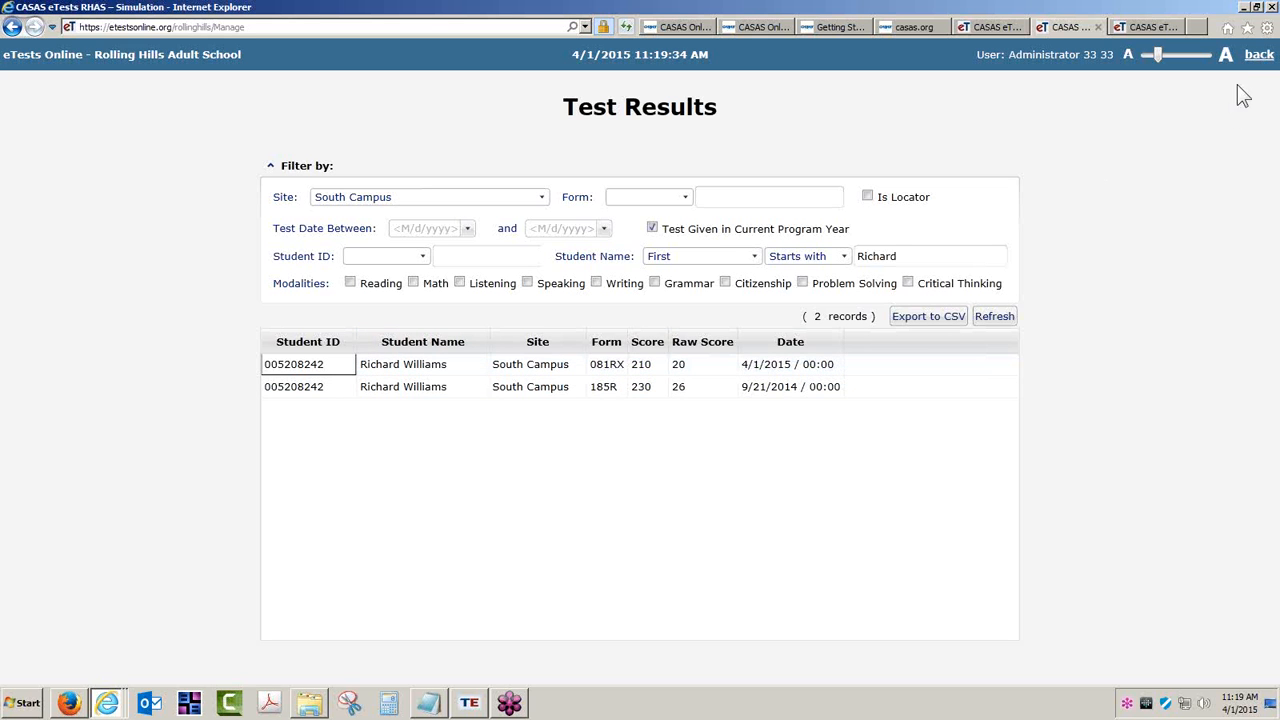
left_click(1262, 60)
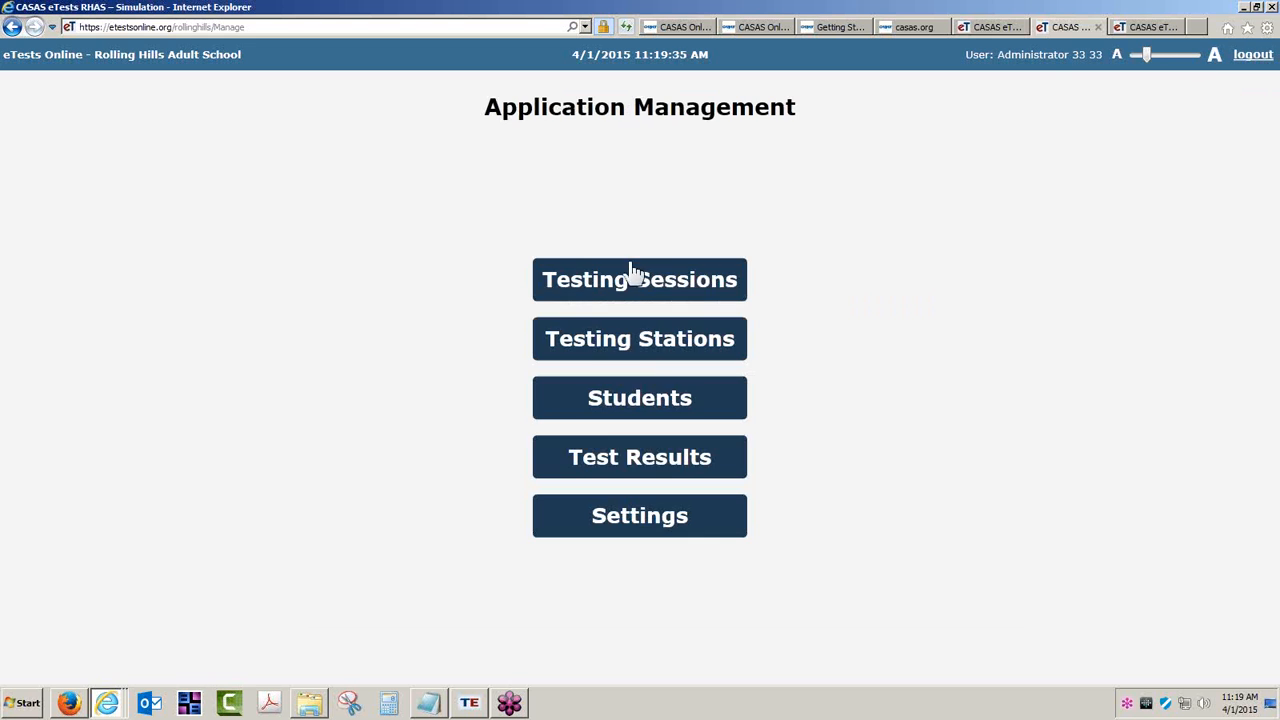
- Open the eTests Online student demographics list and set the name filter to First
left_click(642, 392)
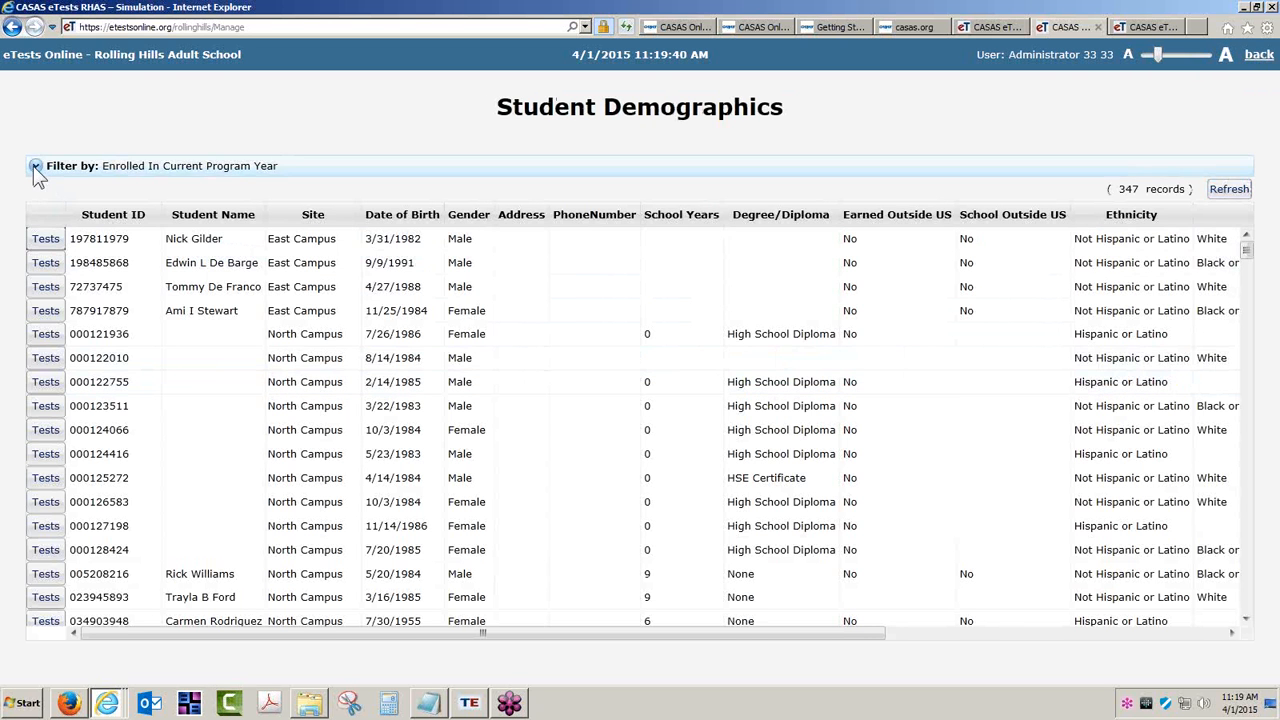
left_click(34, 166)
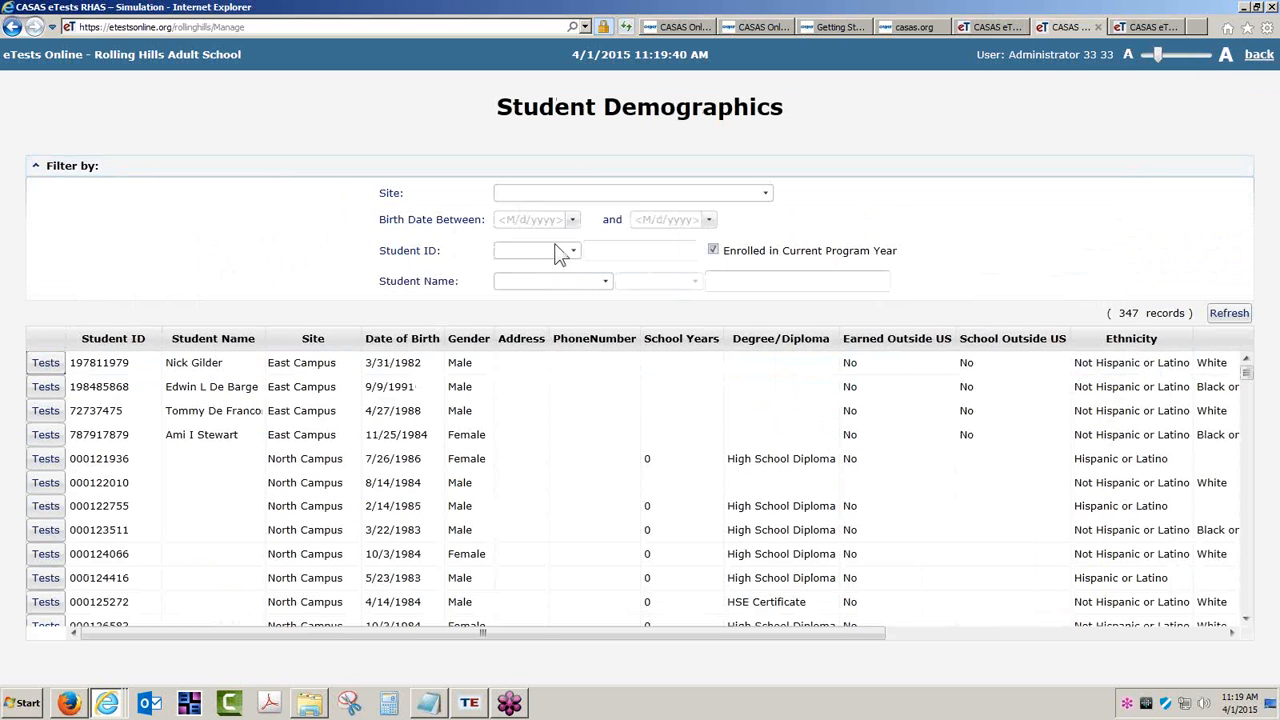
left_click(765, 193)
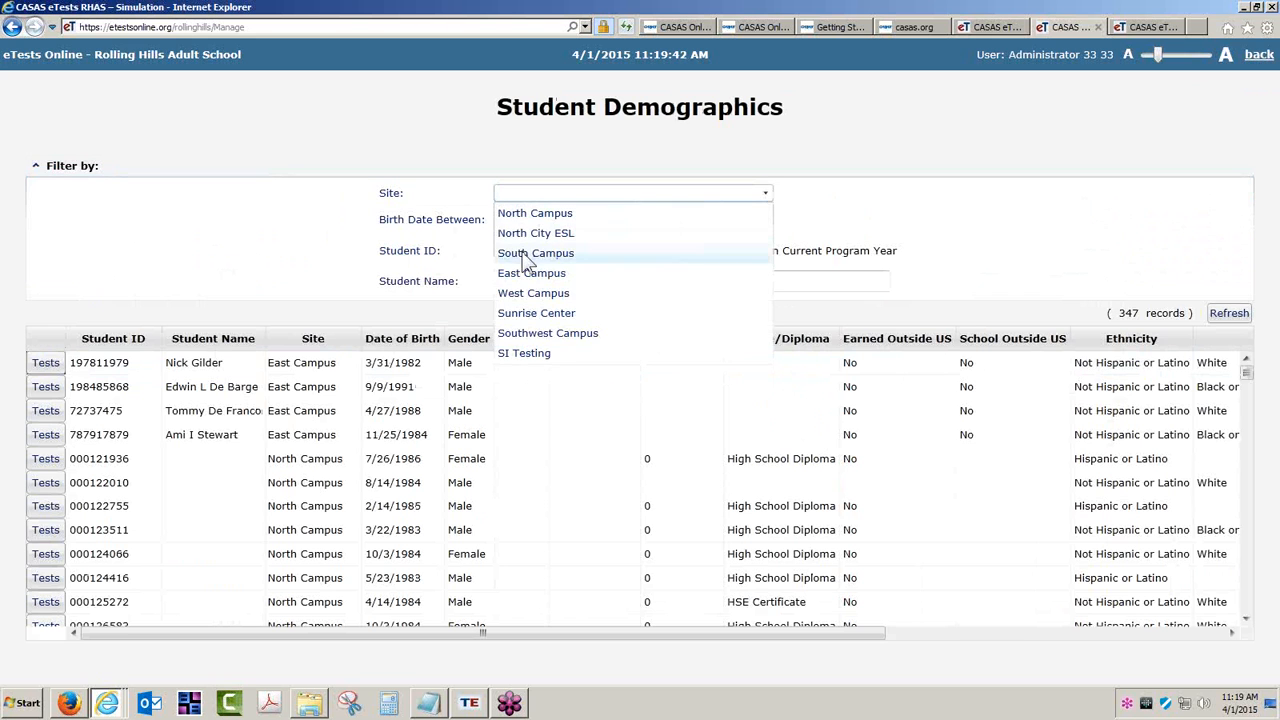
left_click(880, 208)
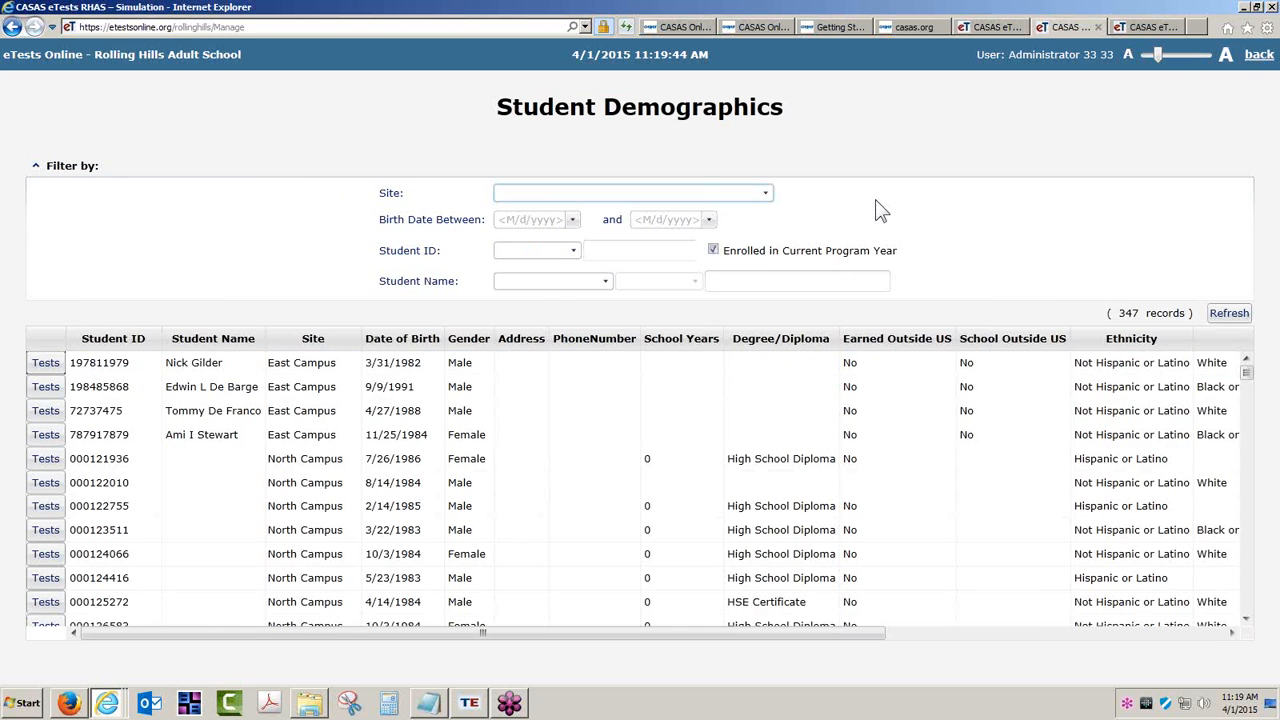
left_click(575, 251)
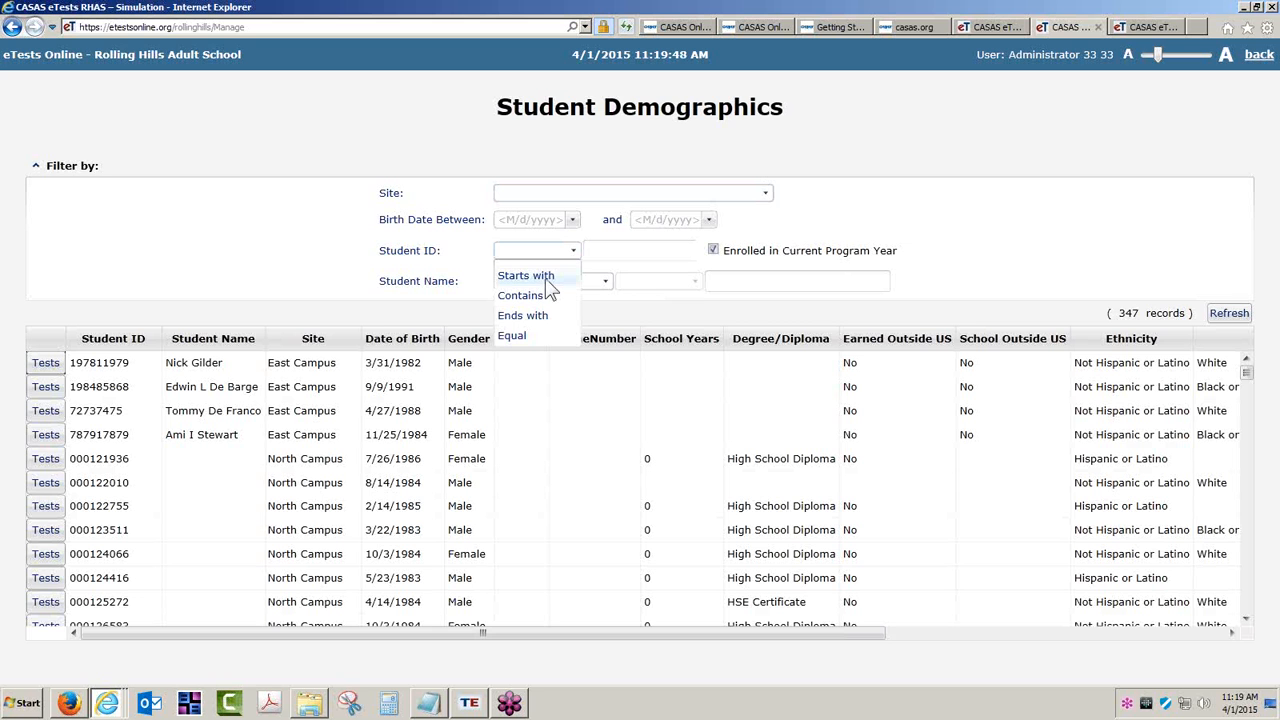
left_click(922, 267)
left_click(605, 281)
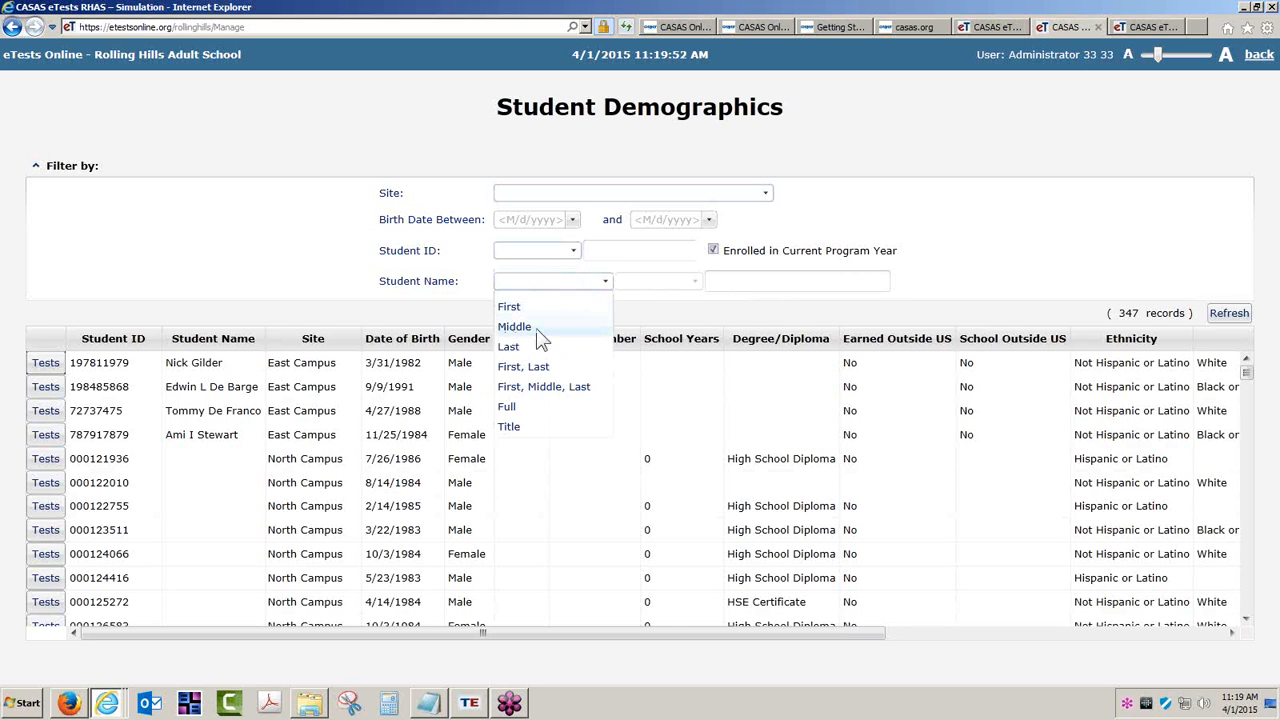
left_click(530, 302)
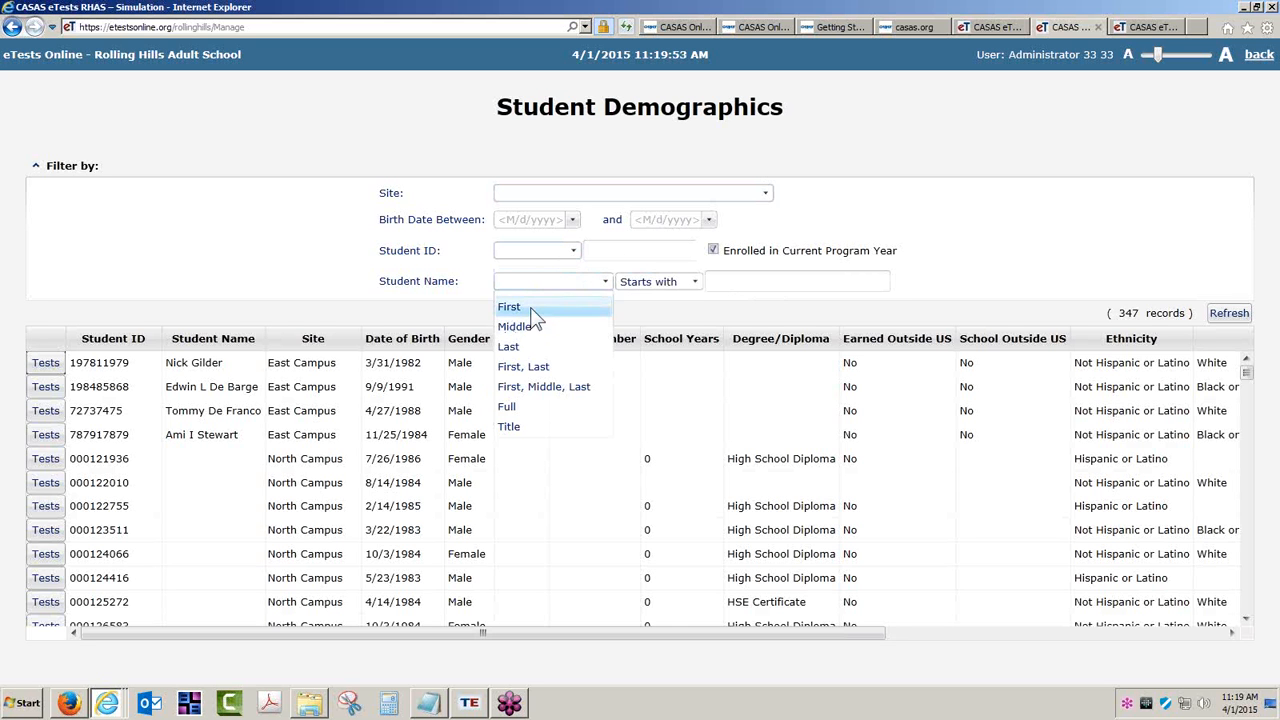
- Find the student by first name, view their two test records, then return to TOPSpro Enterprise
left_click(760, 281)
type("Richar")
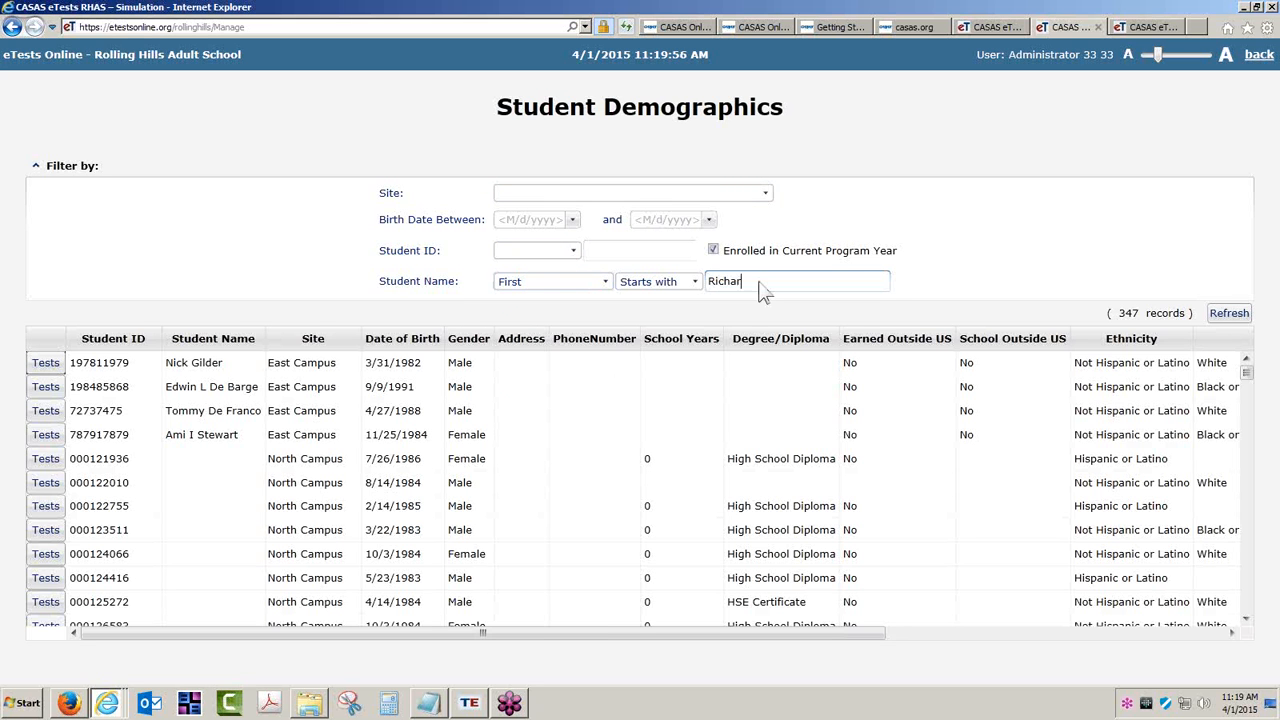
type("d")
left_click(1229, 313)
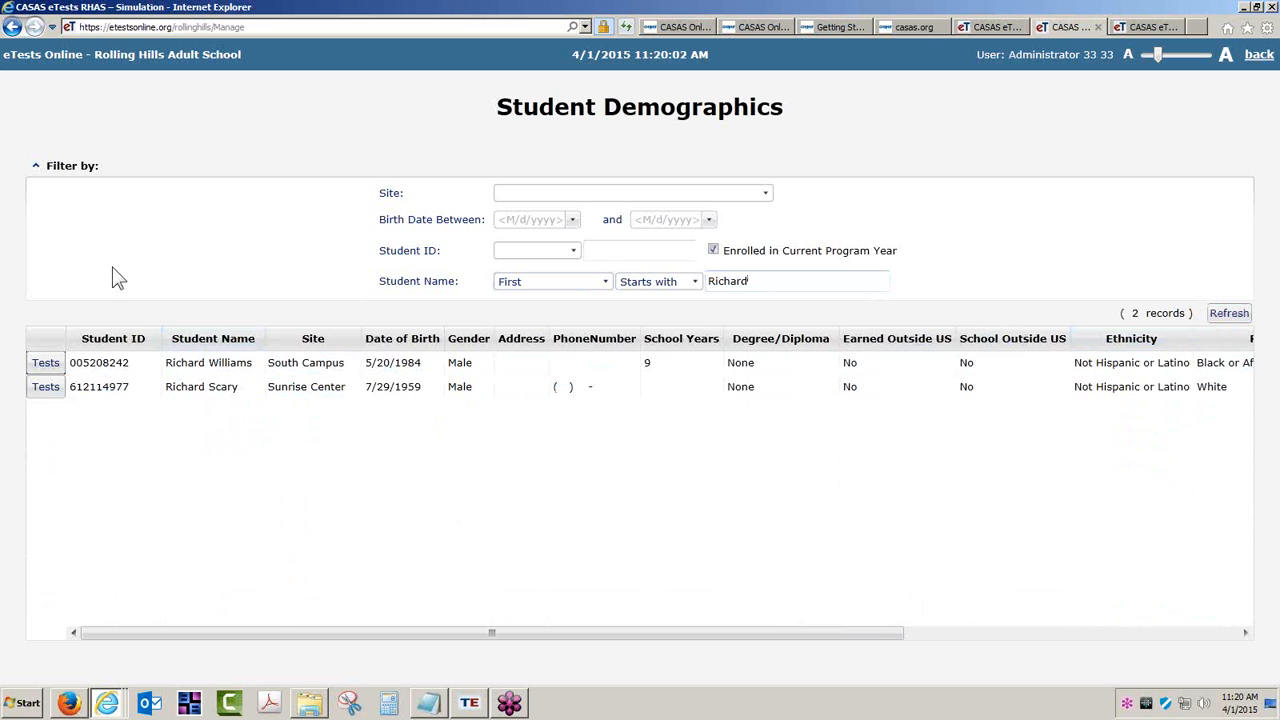
left_click(36, 167)
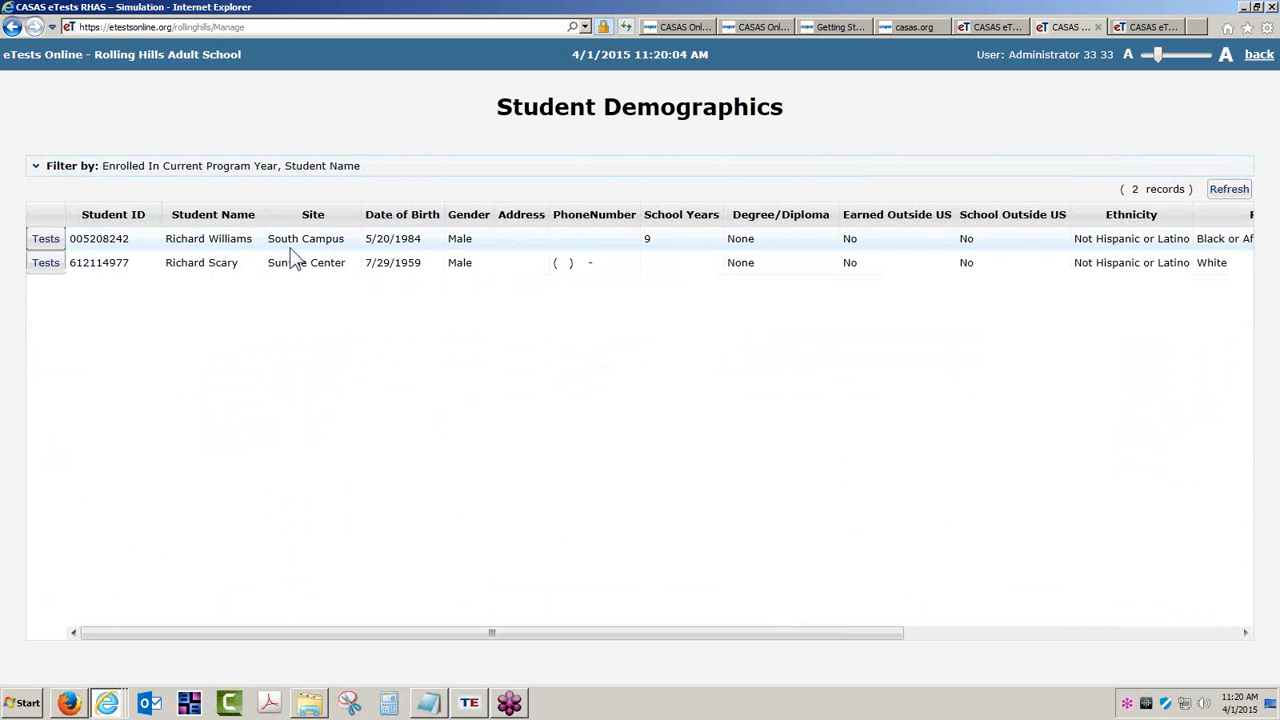
left_click(45, 239)
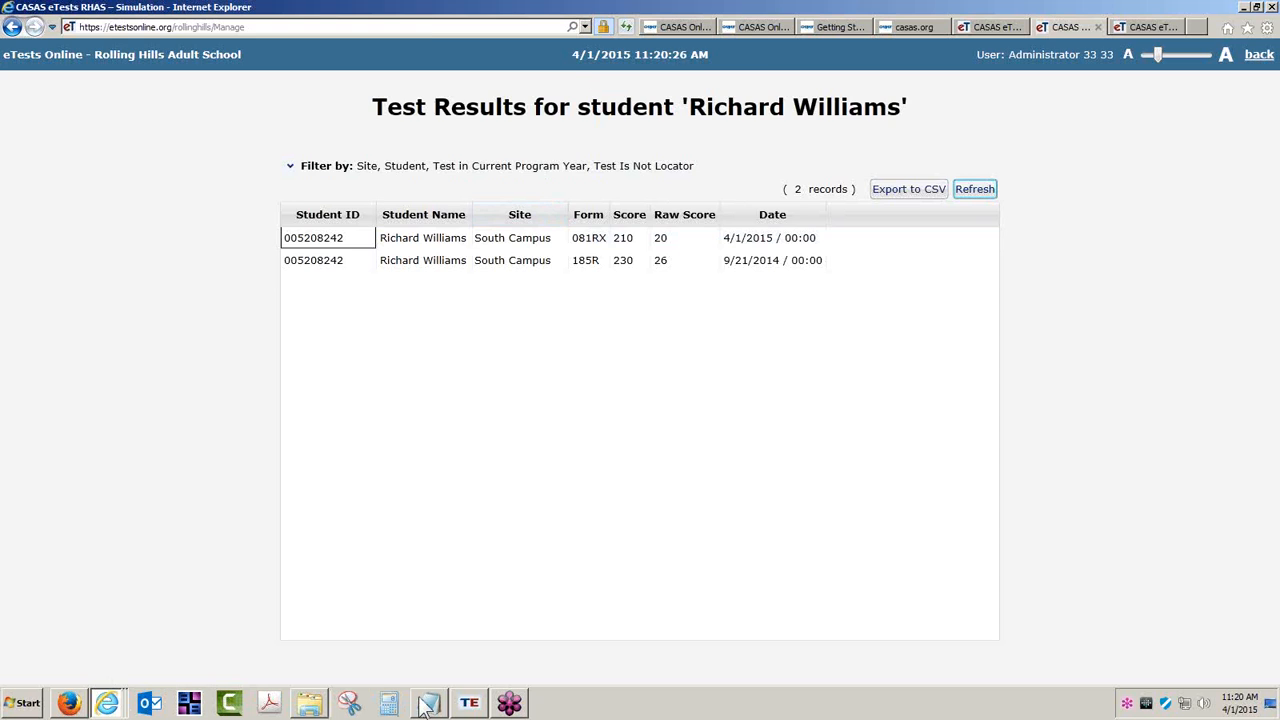
left_click(469, 703)
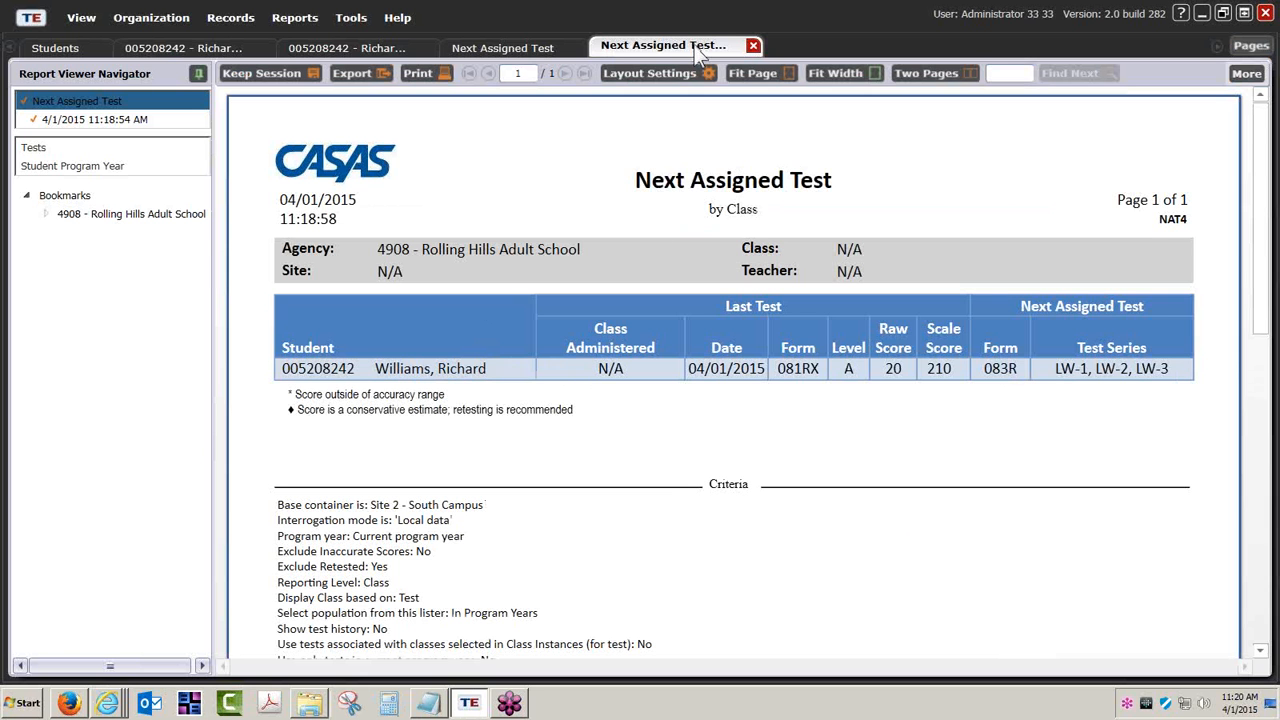
- Download and run the CasasTests.exe client via the simulation server's Register this computer link
mouse_move(125, 703)
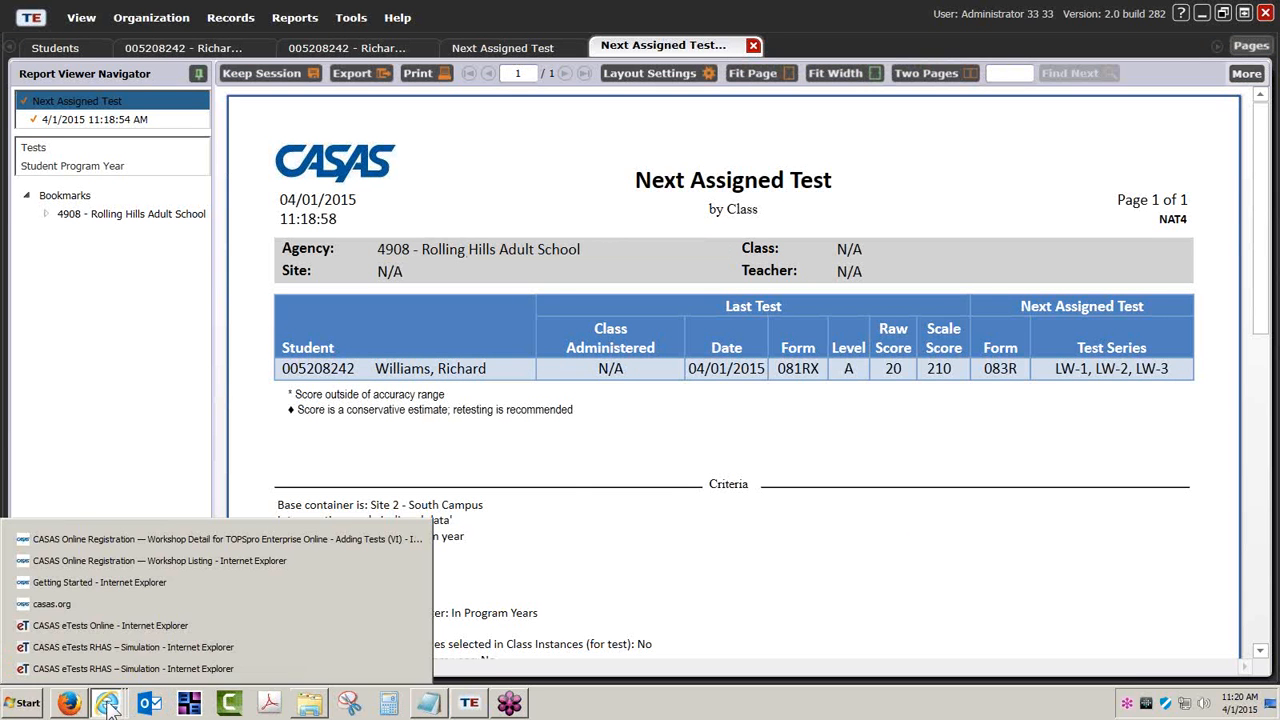
left_click(141, 646)
left_click(1156, 29)
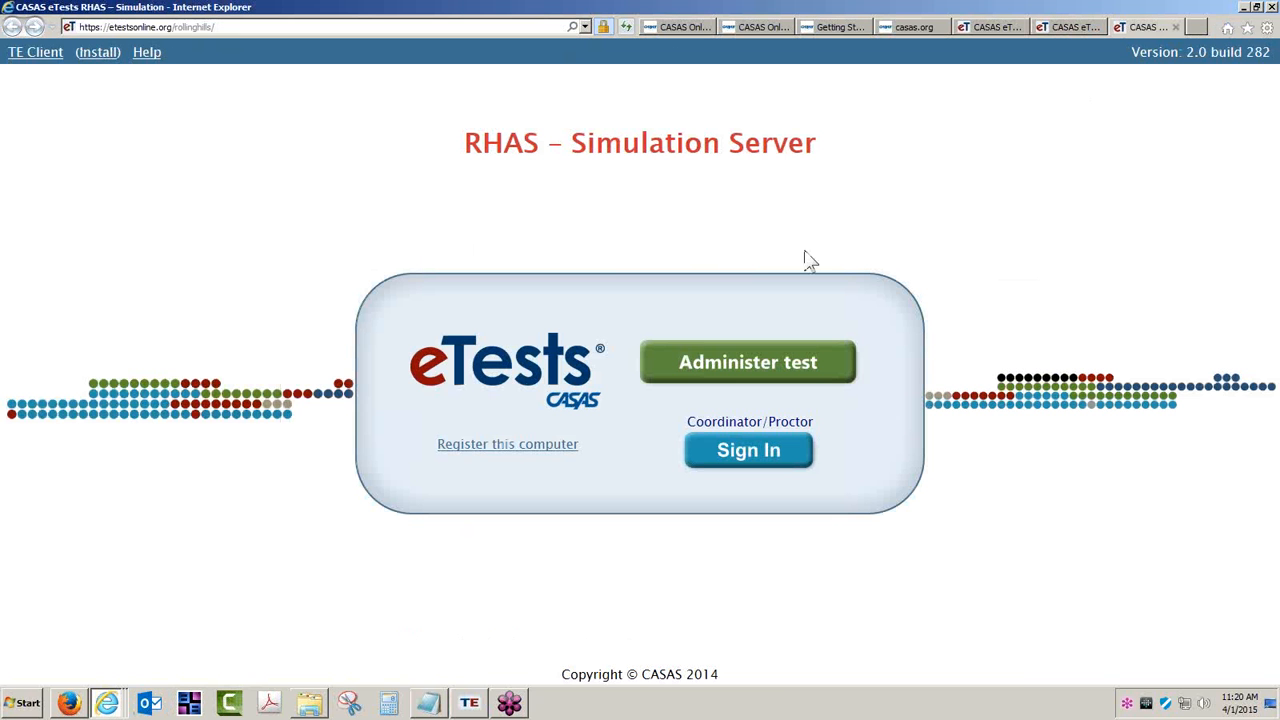
left_click(477, 448)
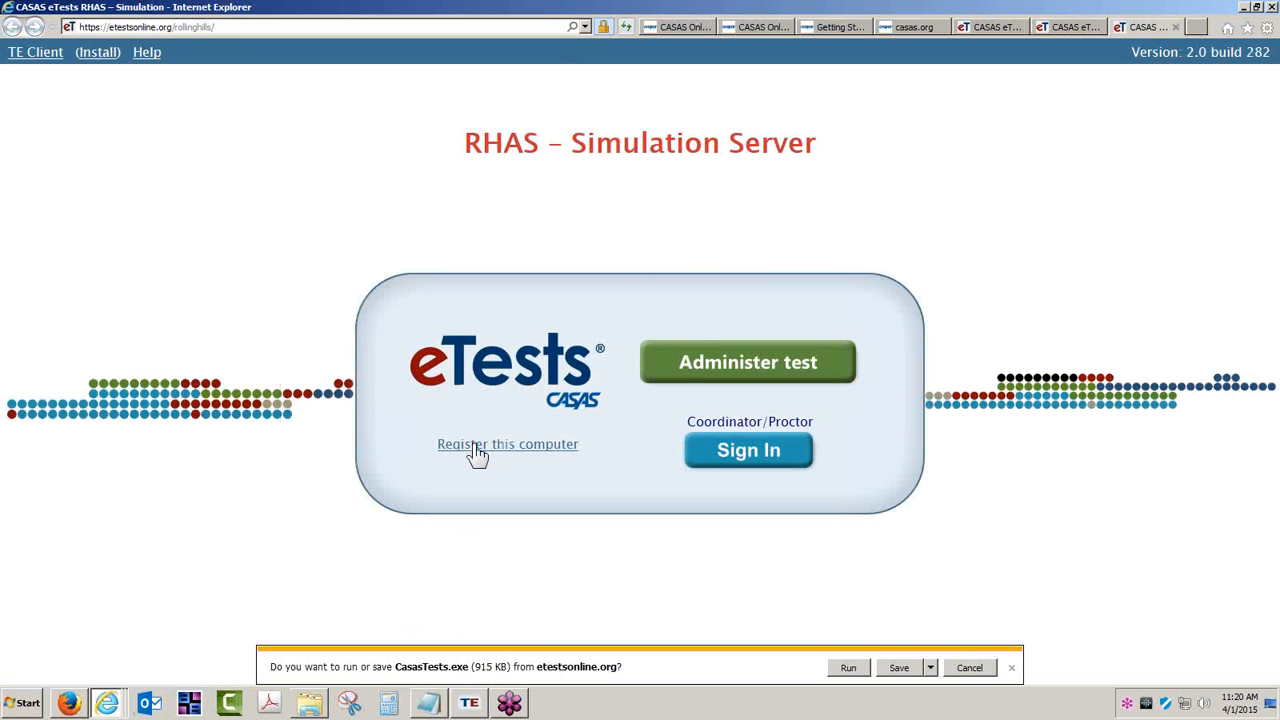
left_click(850, 670)
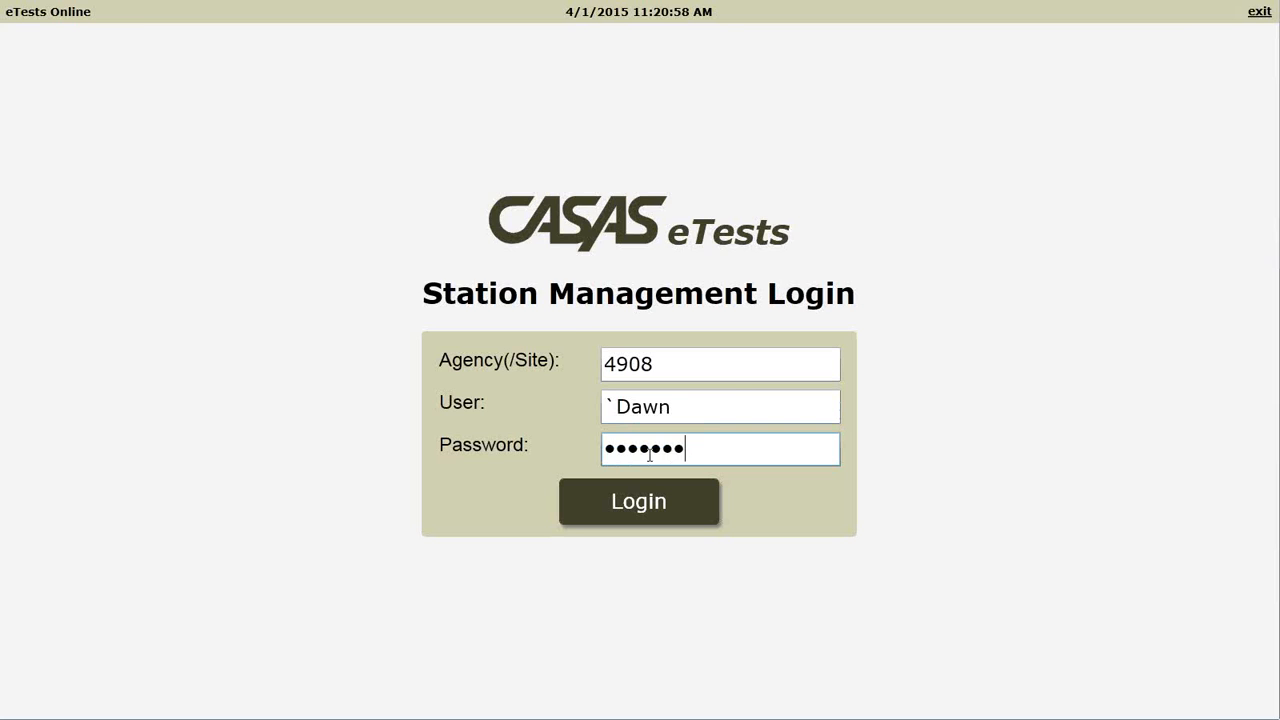
- Log in to station management and register the station as South Campus / CASSA / AC-01
type("***")
key("Return")
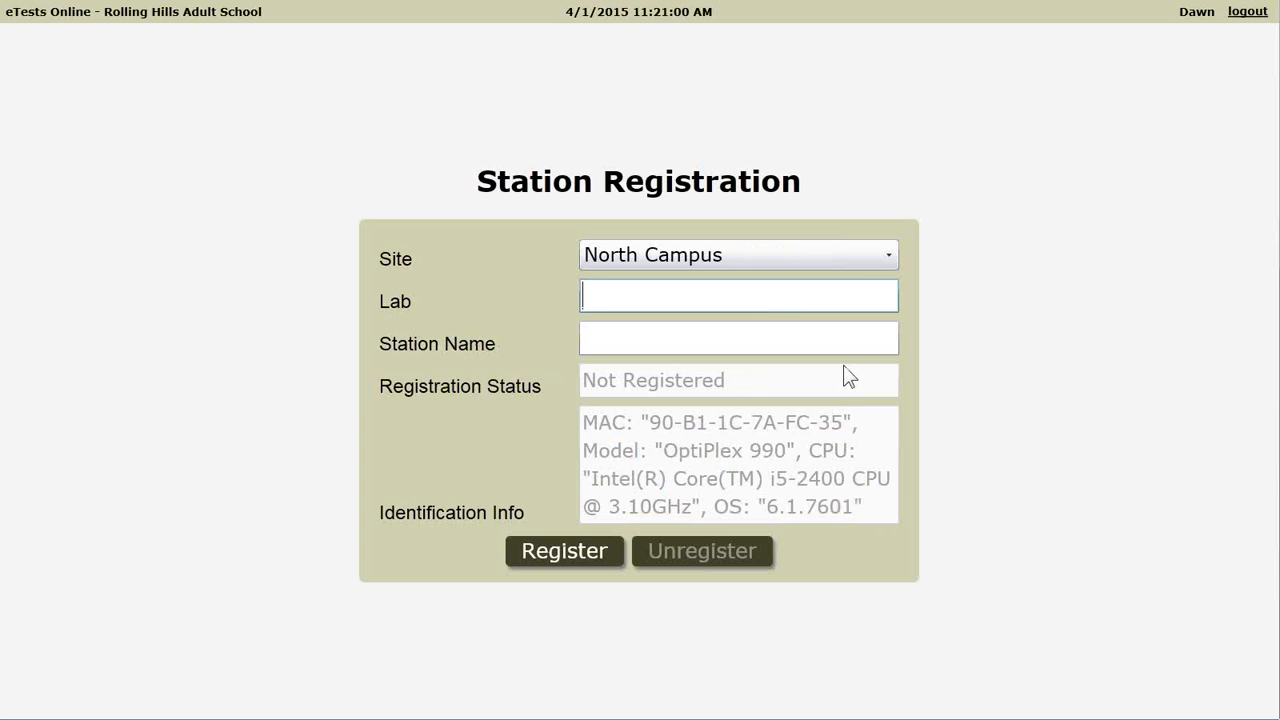
left_click(887, 257)
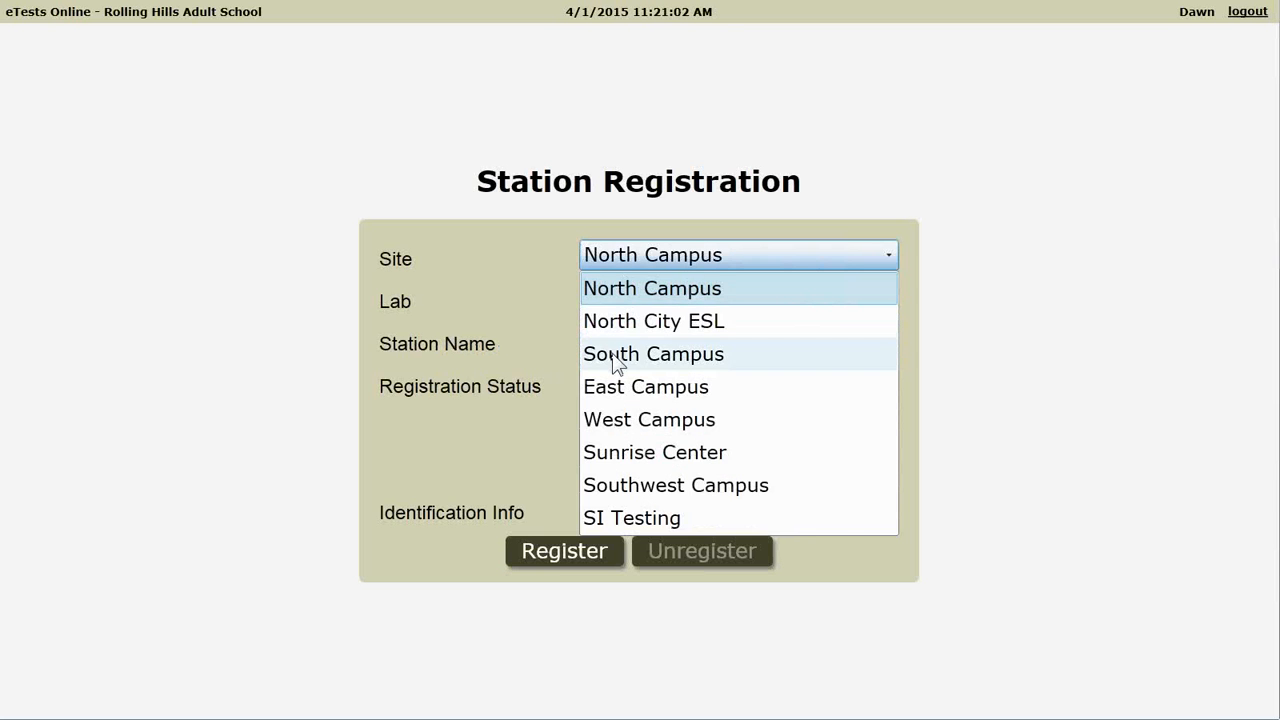
left_click(615, 356)
left_click(621, 295)
type("CASSA")
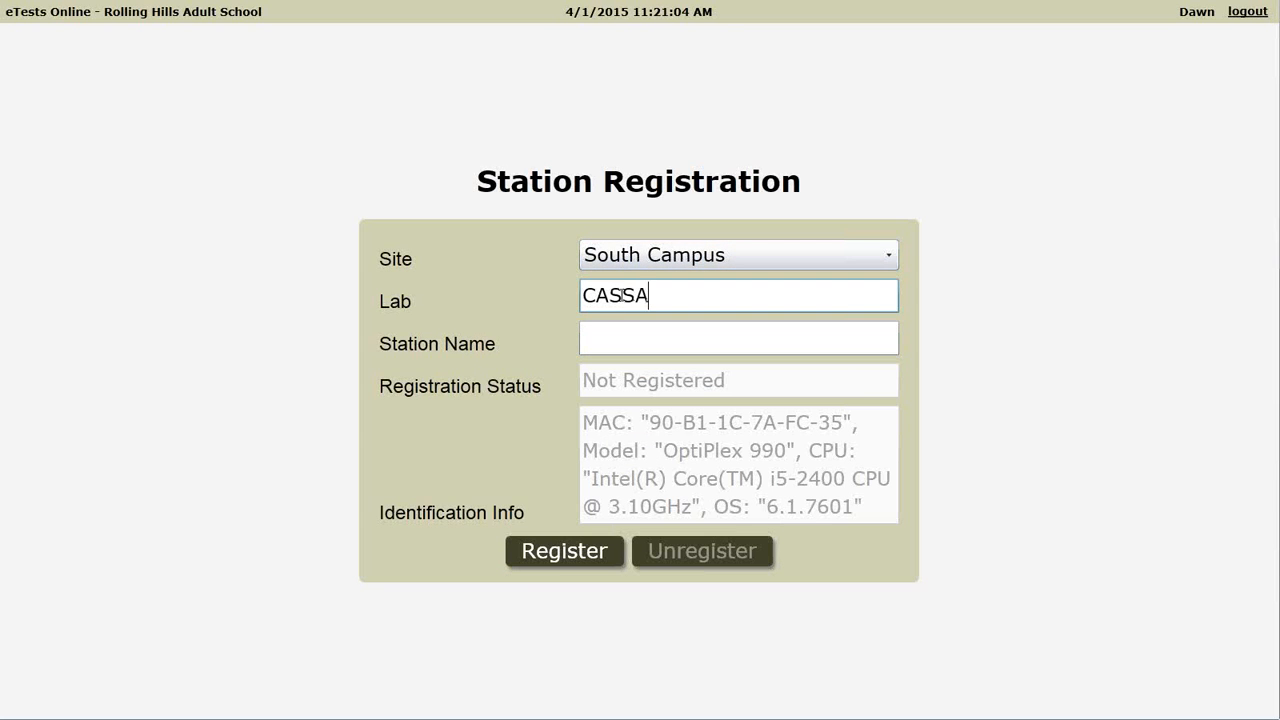
key("Tab")
type("AC-01")
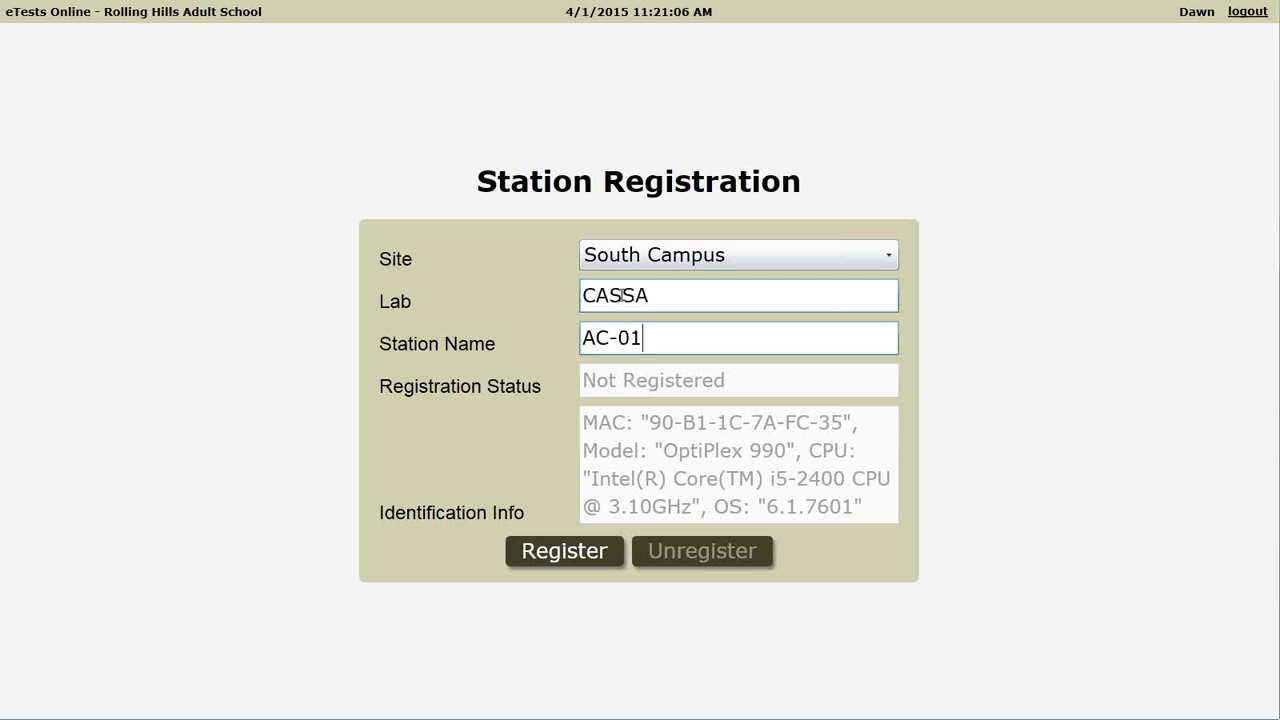
left_click(553, 553)
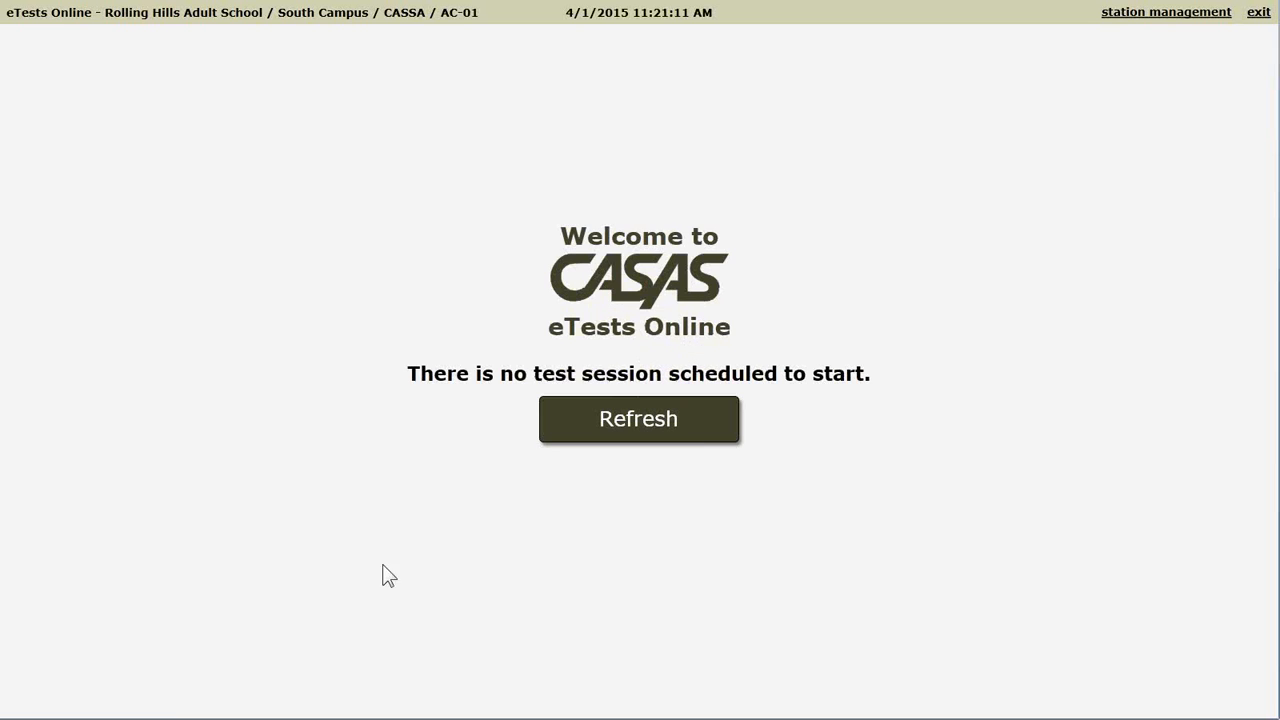
key("super")
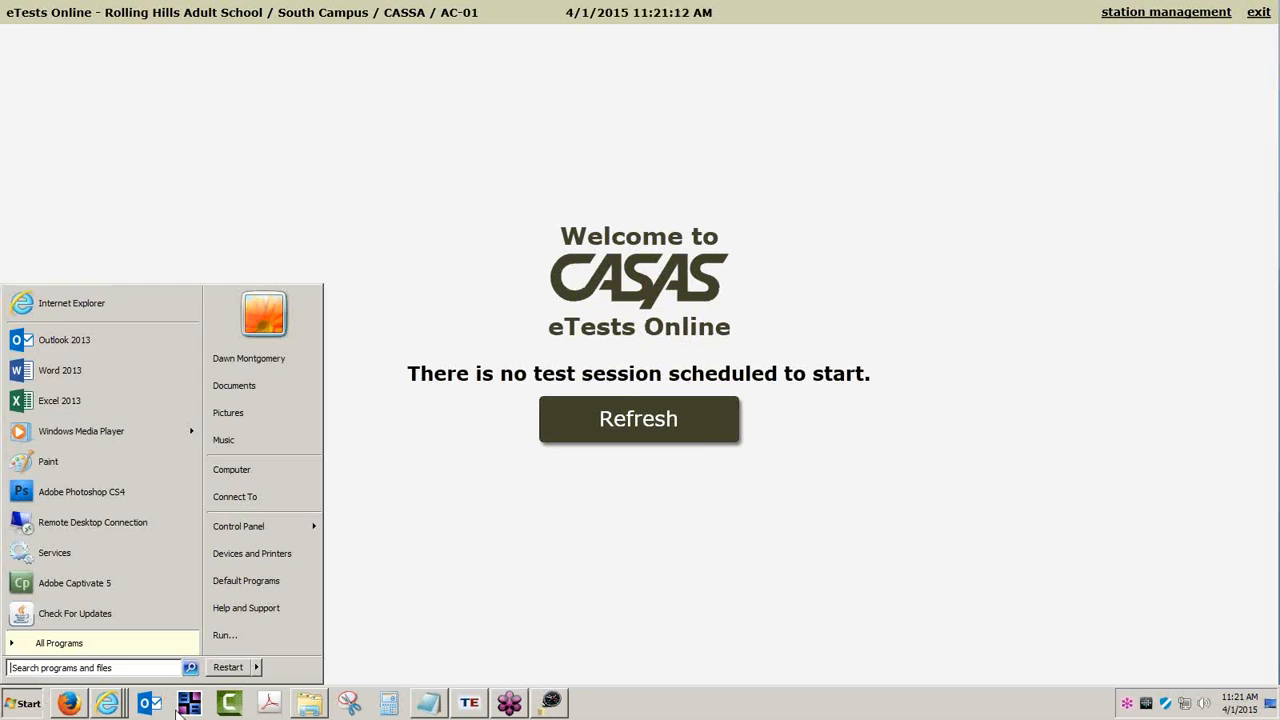
left_click(120, 703)
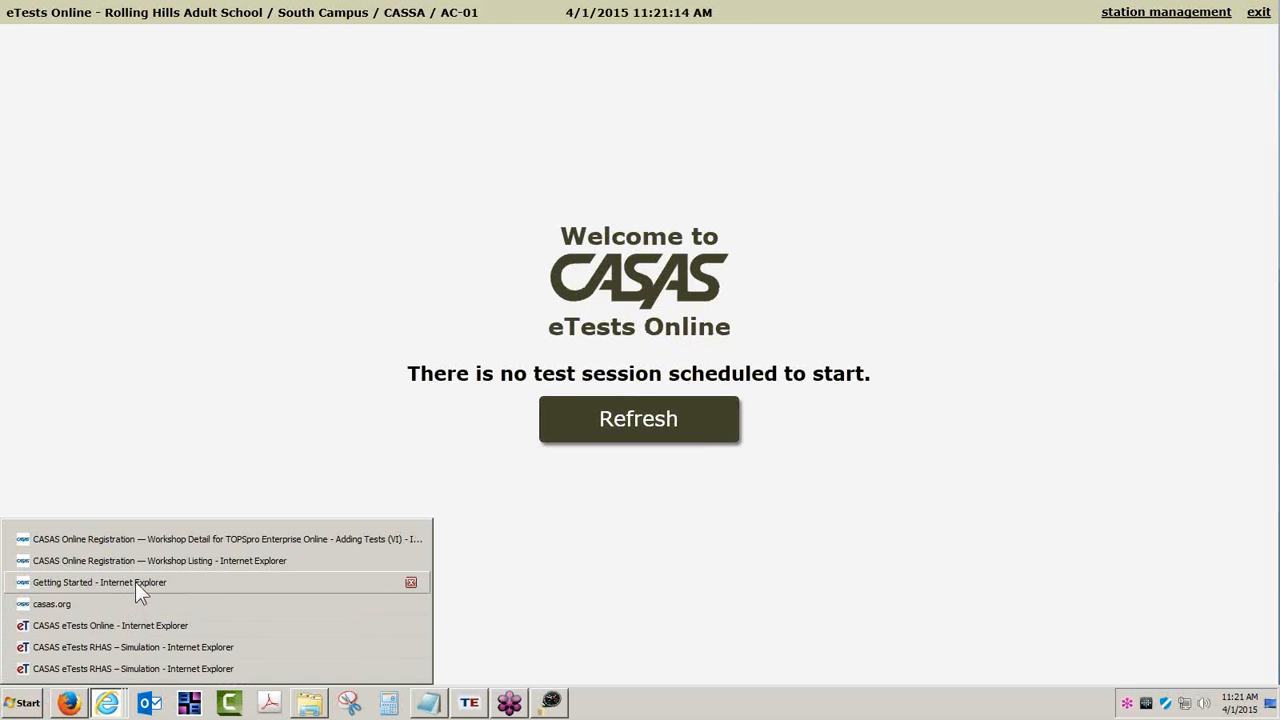
- Return from the student's test results to the list of testing sessions
left_click(124, 651)
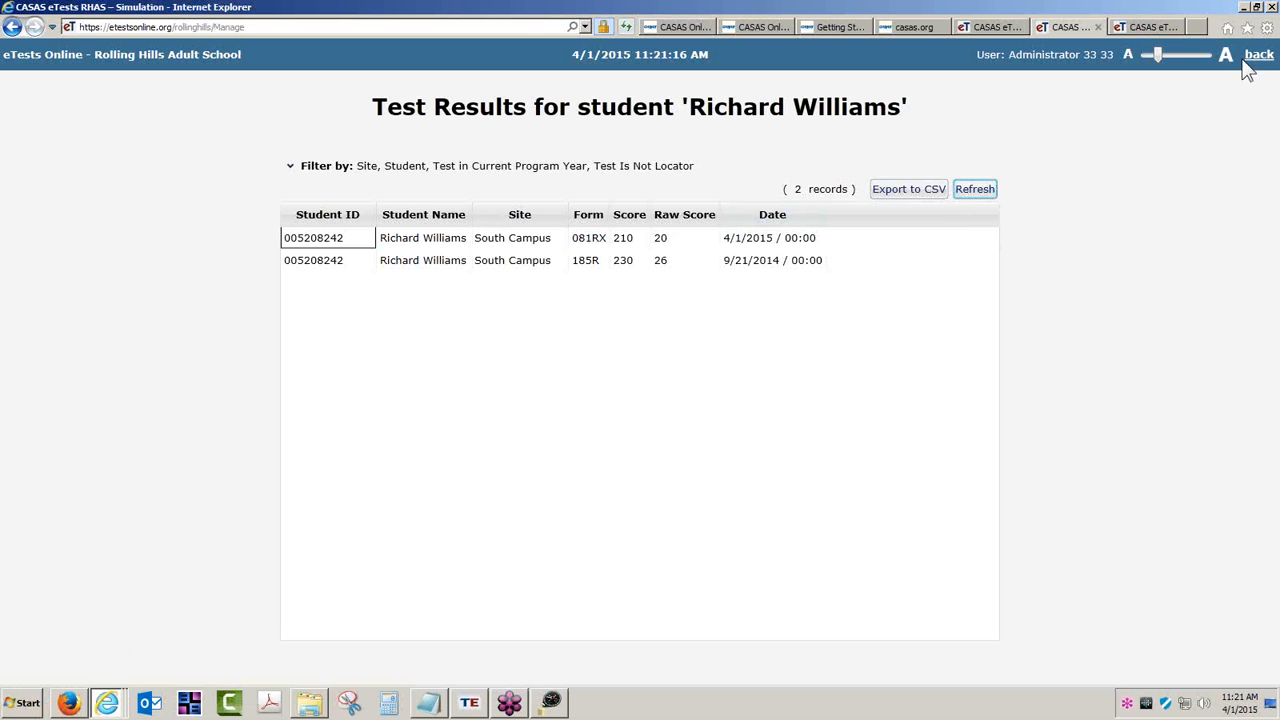
left_click(1256, 57)
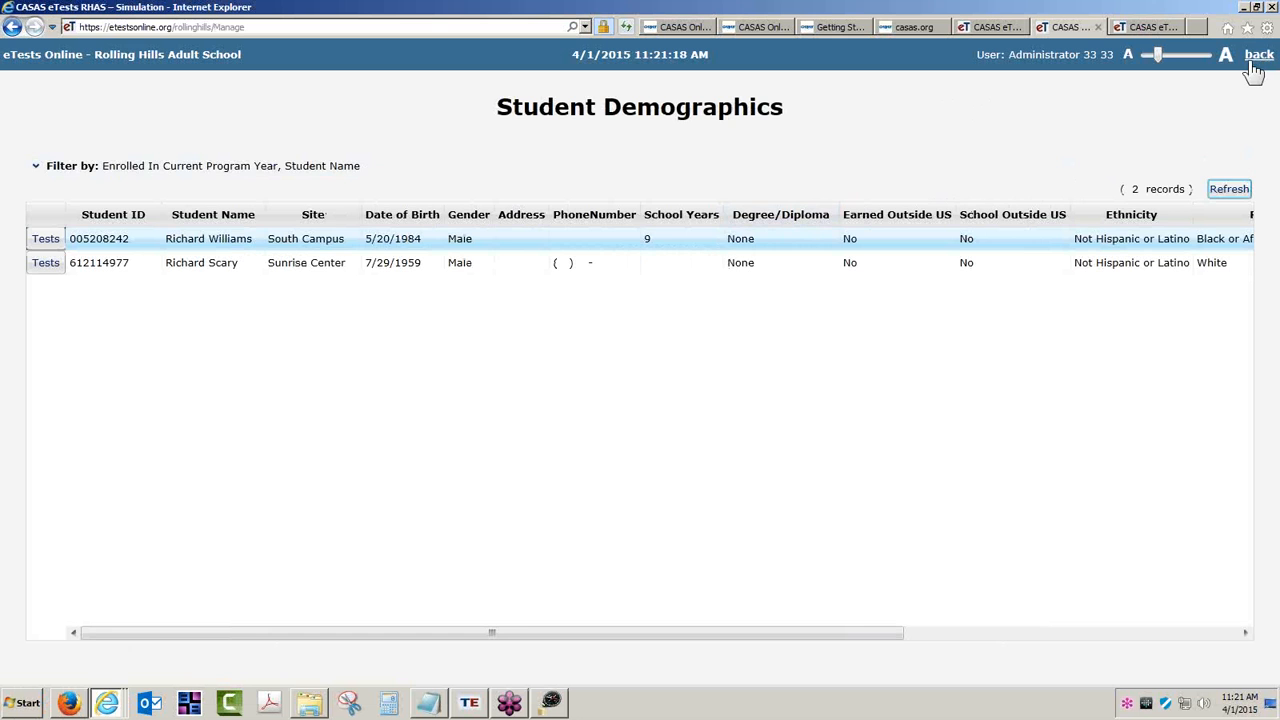
left_click(1254, 60)
left_click(642, 278)
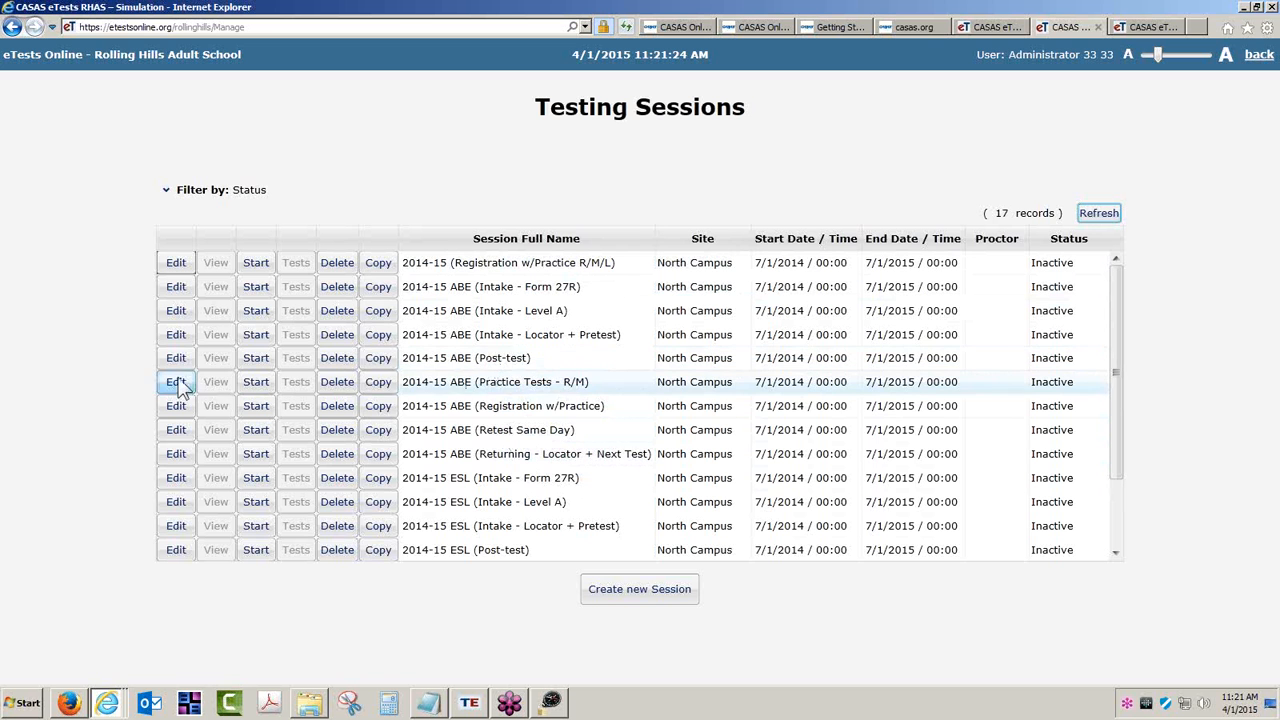
- Start the 2014-15 ABE (Post-test) session with 3 proctoring hours
left_click(255, 357)
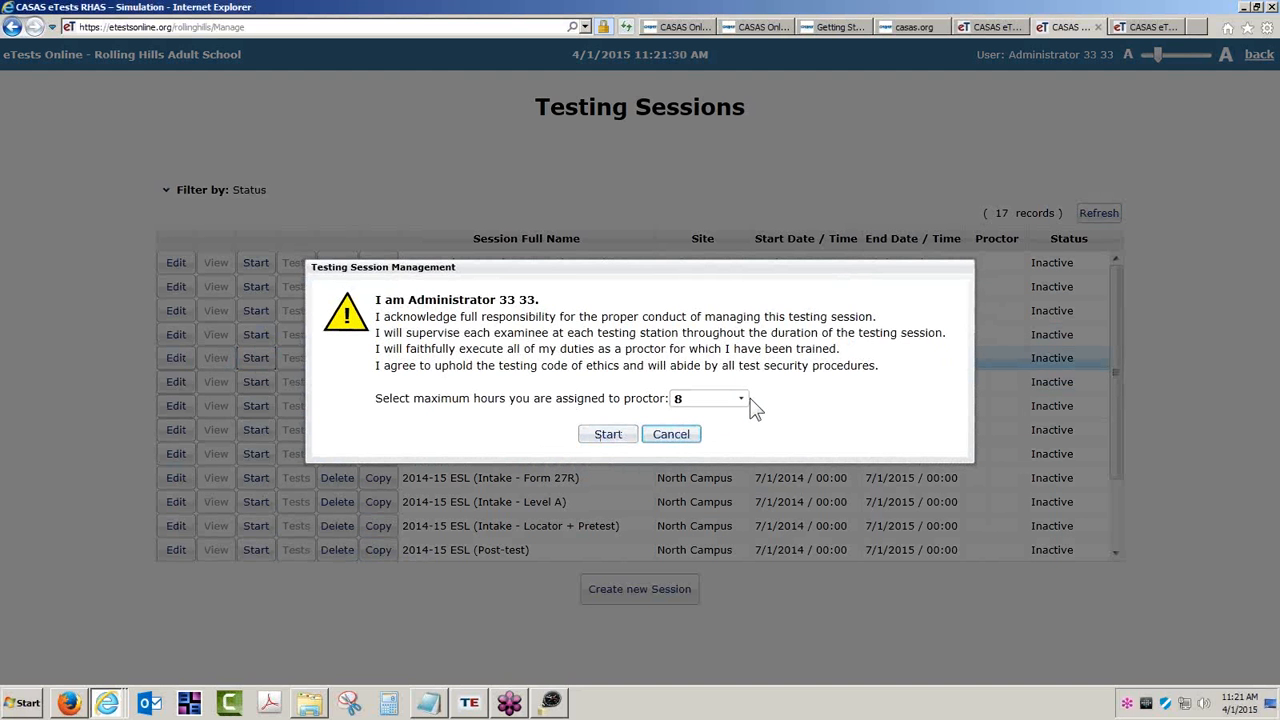
left_click(748, 399)
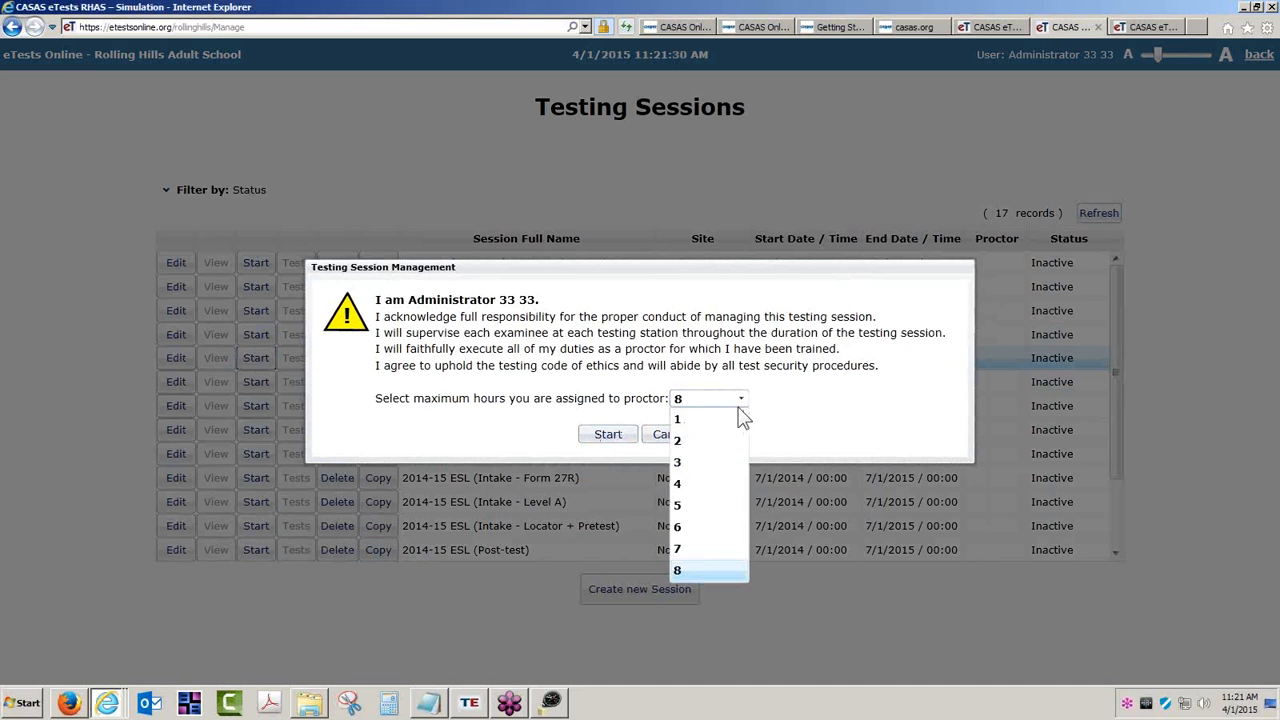
left_click(688, 464)
left_click(605, 436)
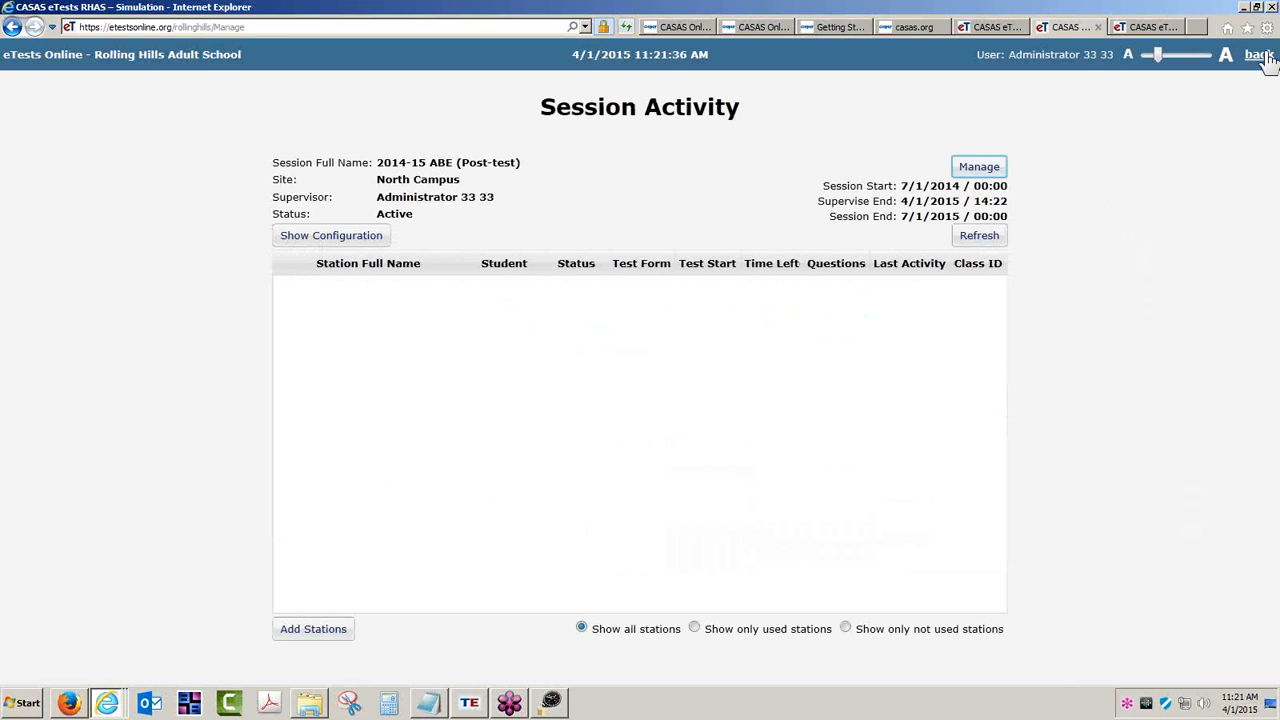
- Copy the Post-test session, assign it to South Campus with station AC-01, and save
left_click(1258, 55)
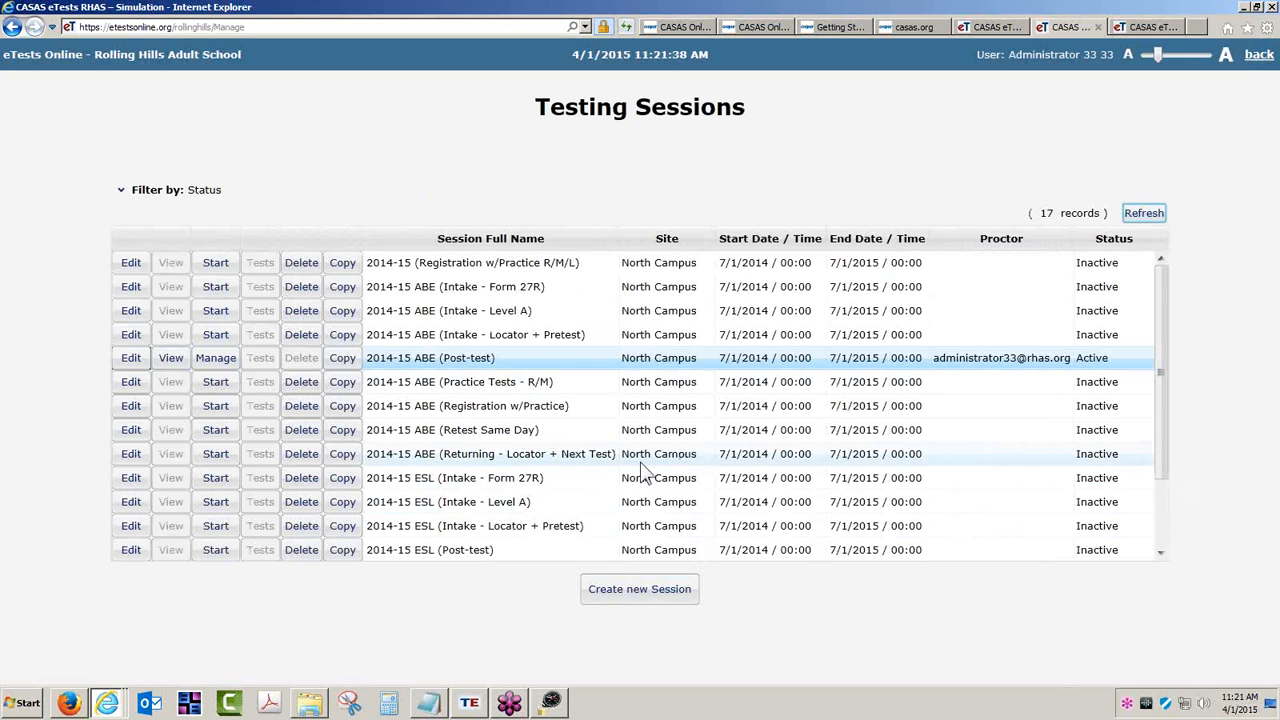
scroll(800, 480, "down", 2)
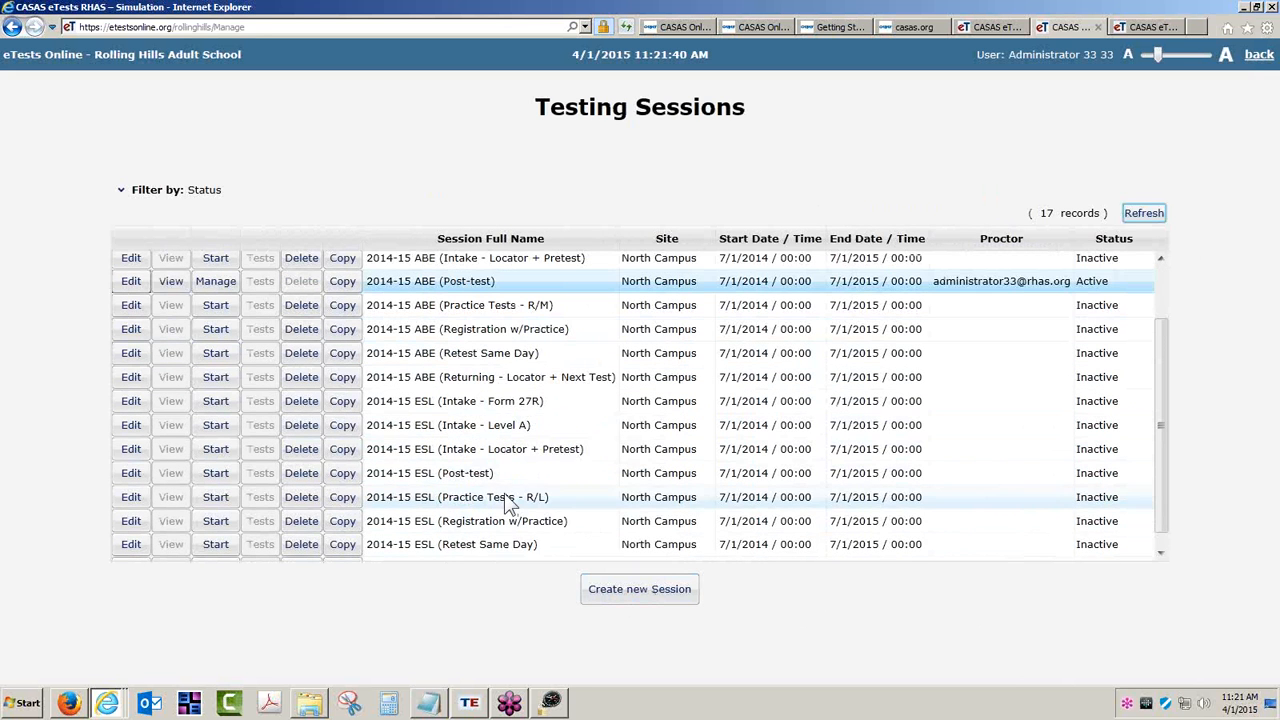
scroll(480, 460, "up", 2)
left_click(342, 358)
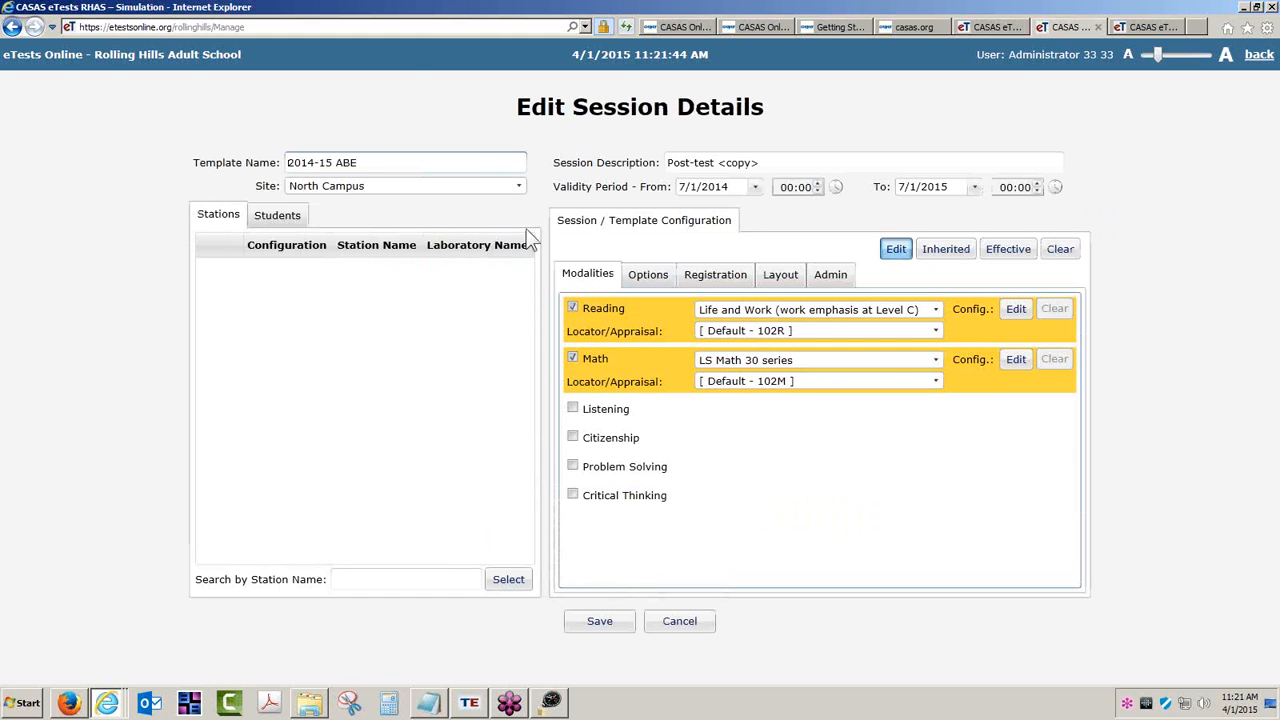
left_click(519, 187)
left_click(315, 246)
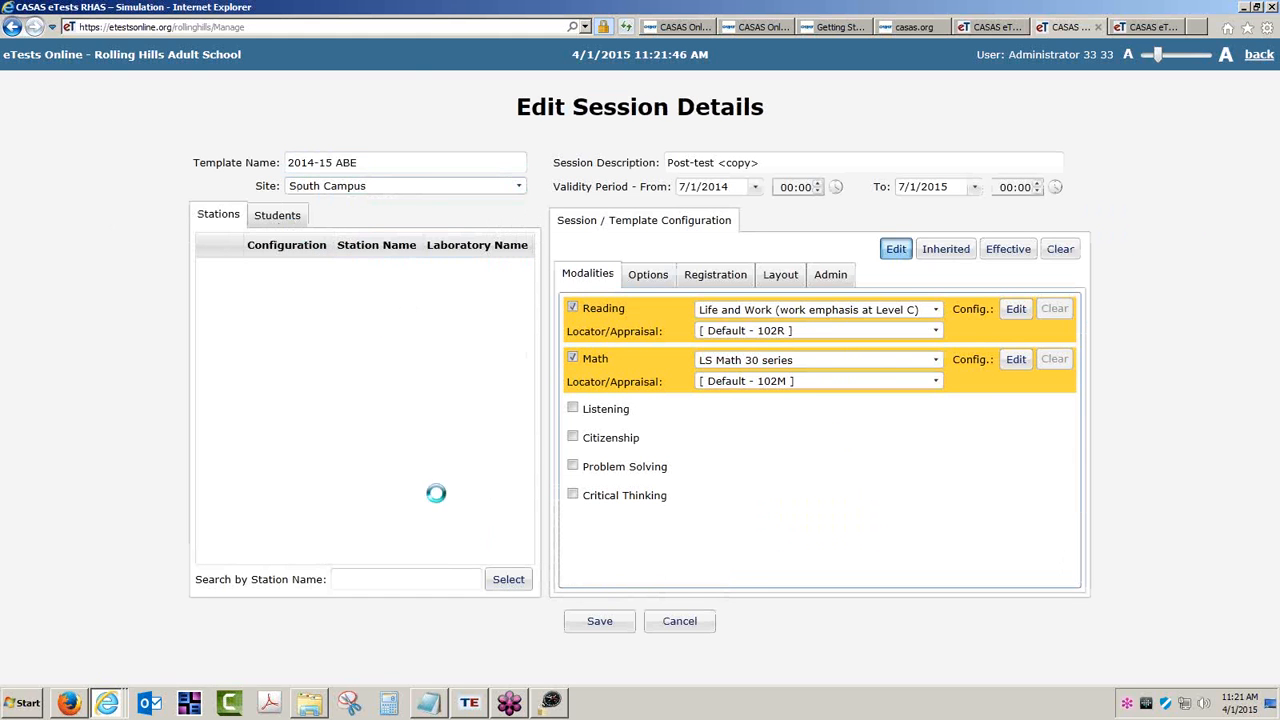
left_click(507, 578)
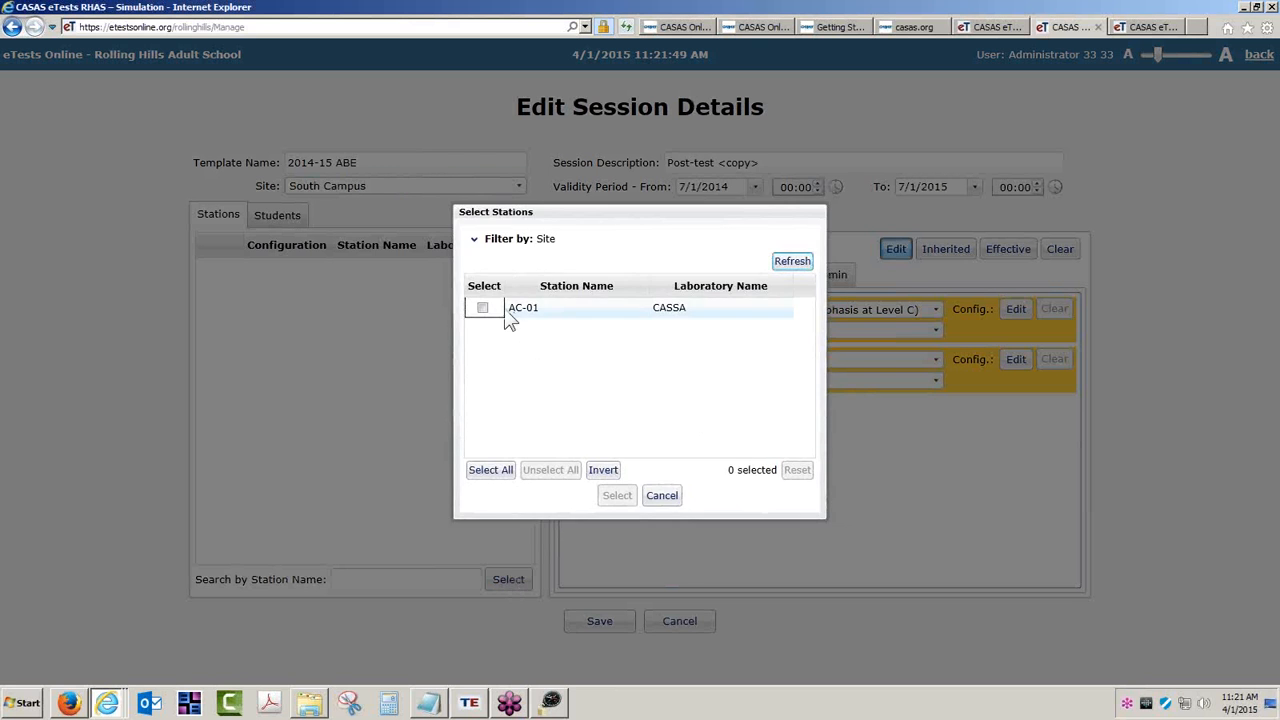
left_click(484, 309)
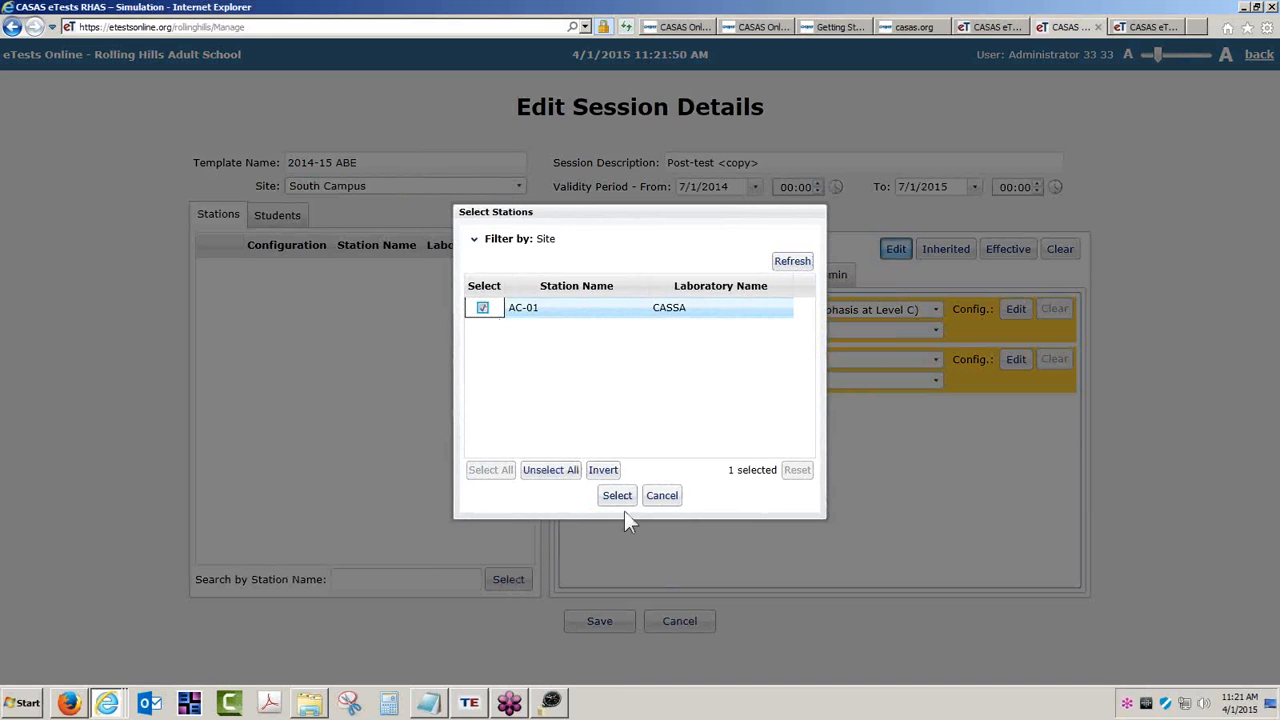
left_click(617, 496)
left_click(608, 623)
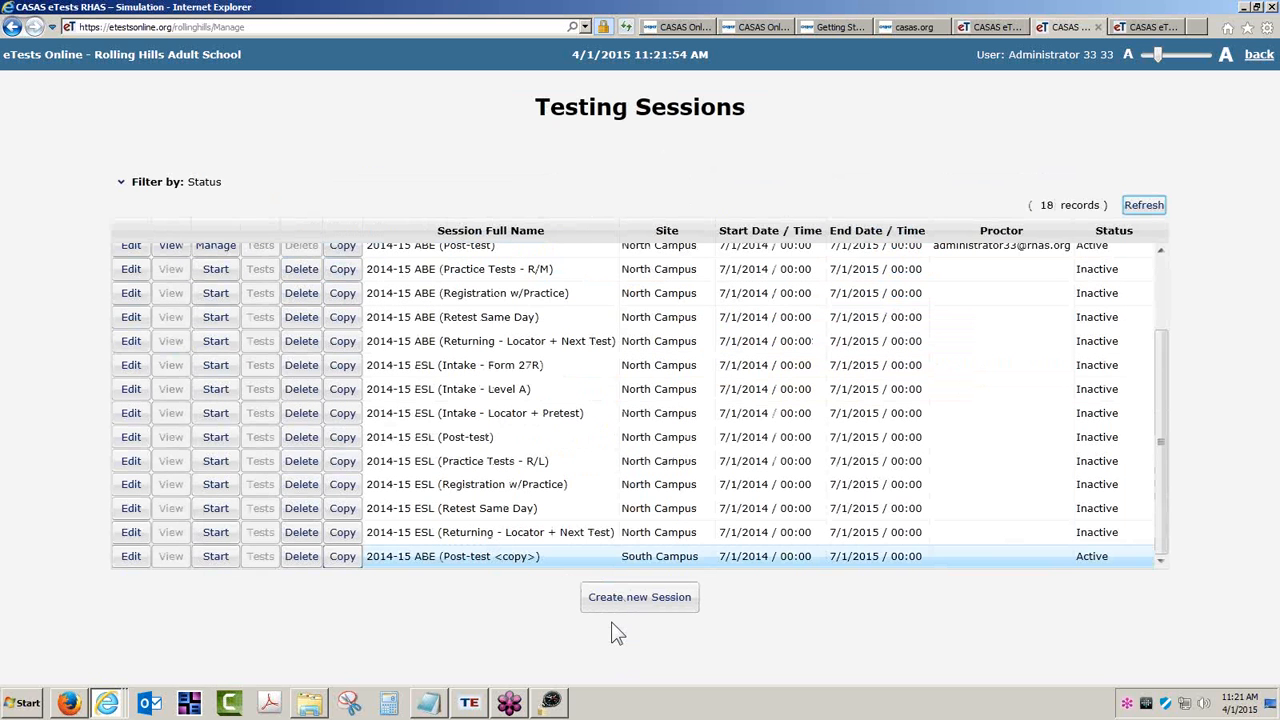
- Start the copied Post-test session with 3 proctoring hours
left_click(218, 560)
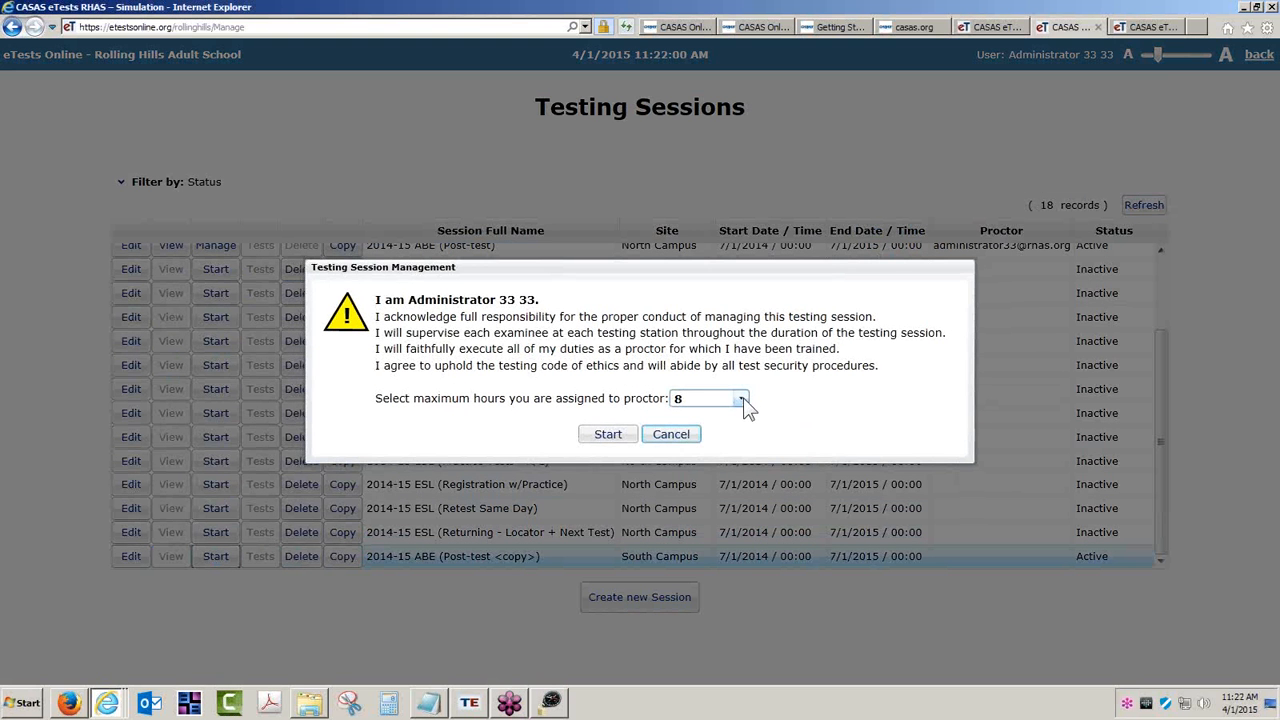
left_click(720, 399)
left_click(686, 466)
left_click(613, 438)
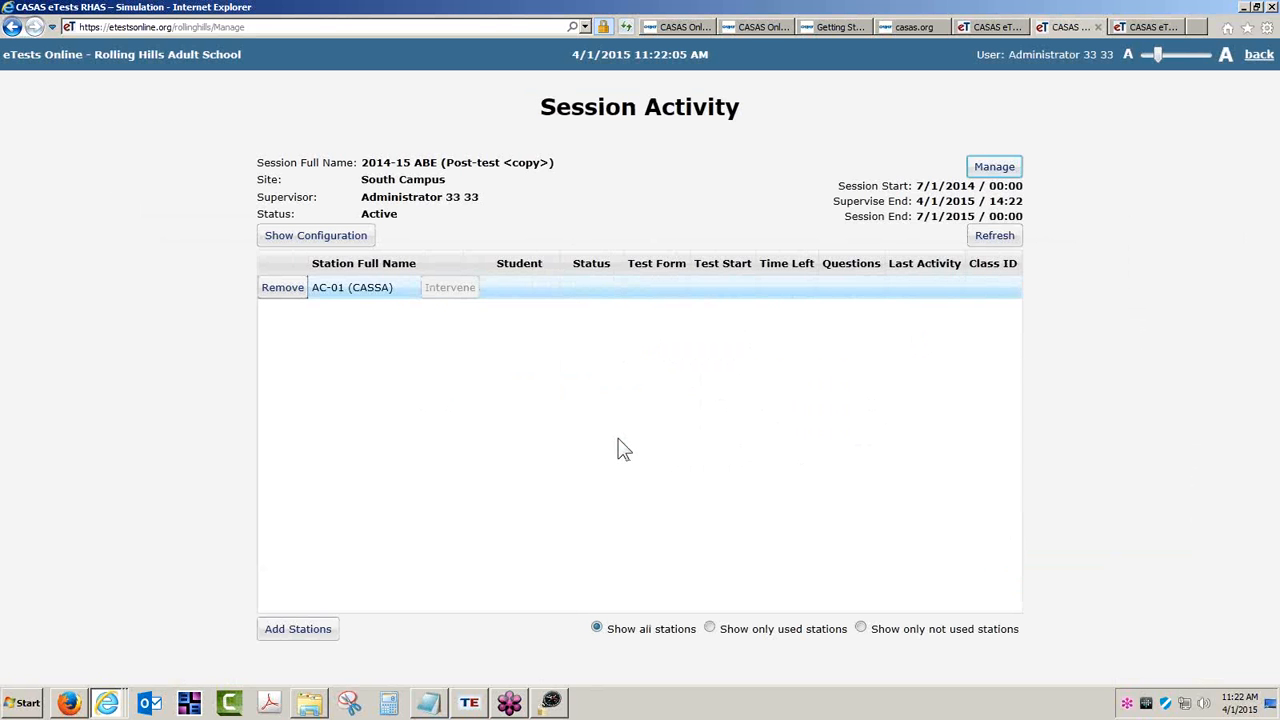
left_click(552, 704)
- Reload the station and check the student in TOPSpro Enterprise before returning
left_click(667, 422)
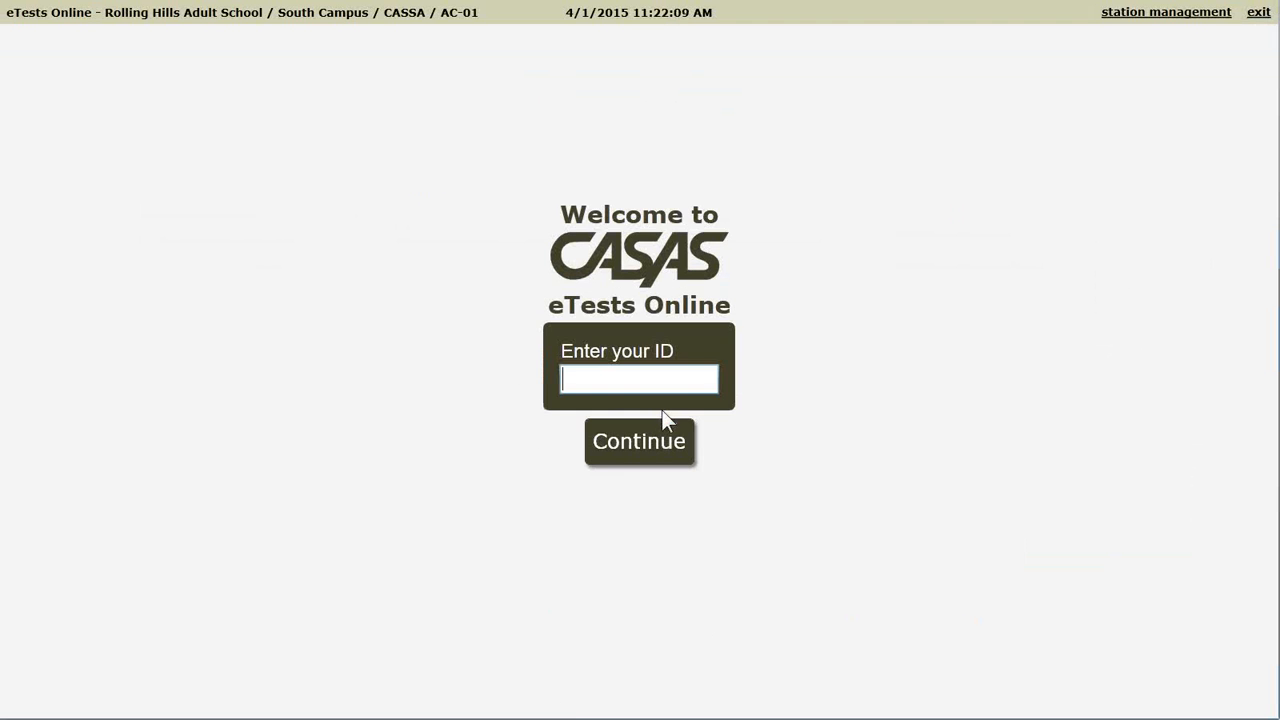
key("super")
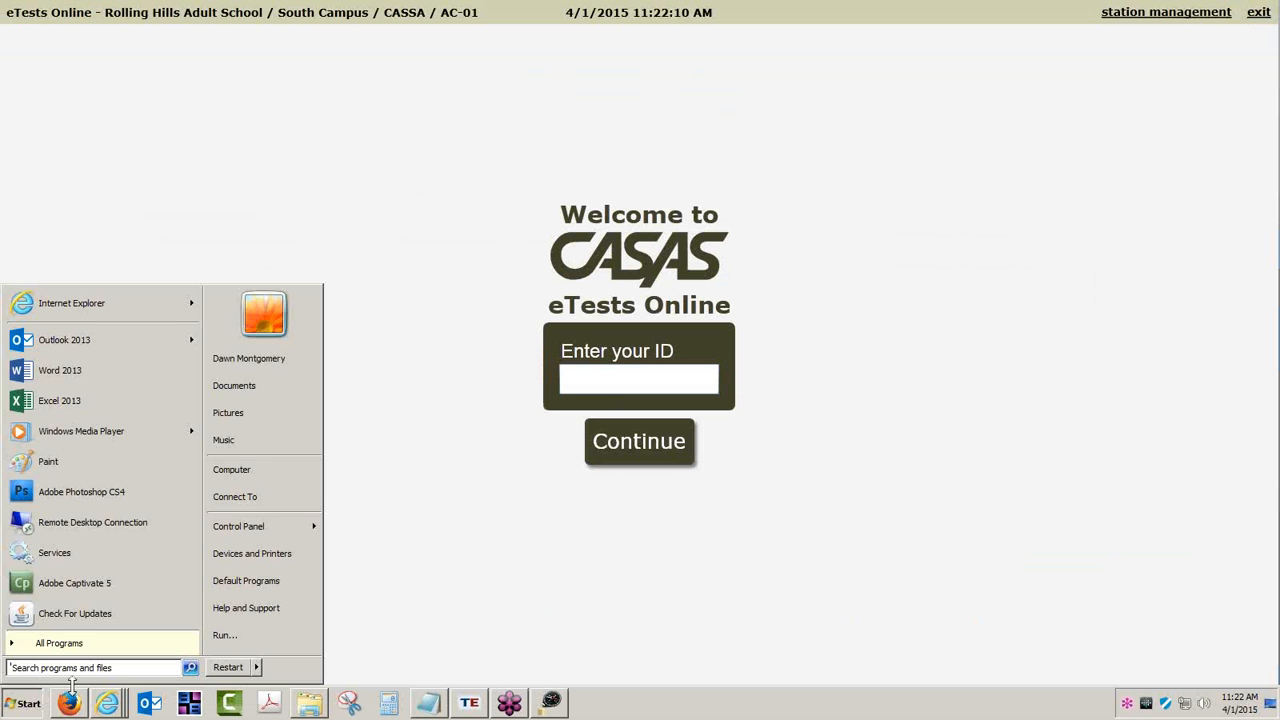
left_click(108, 704)
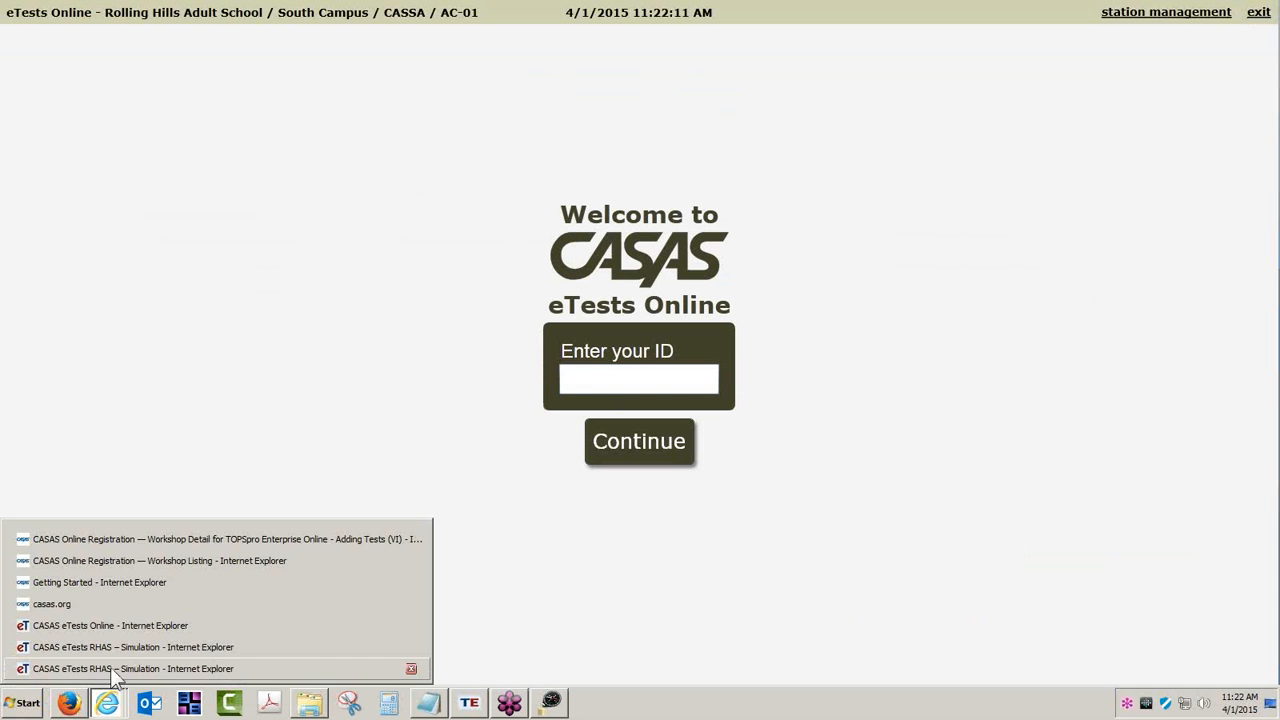
left_click(469, 704)
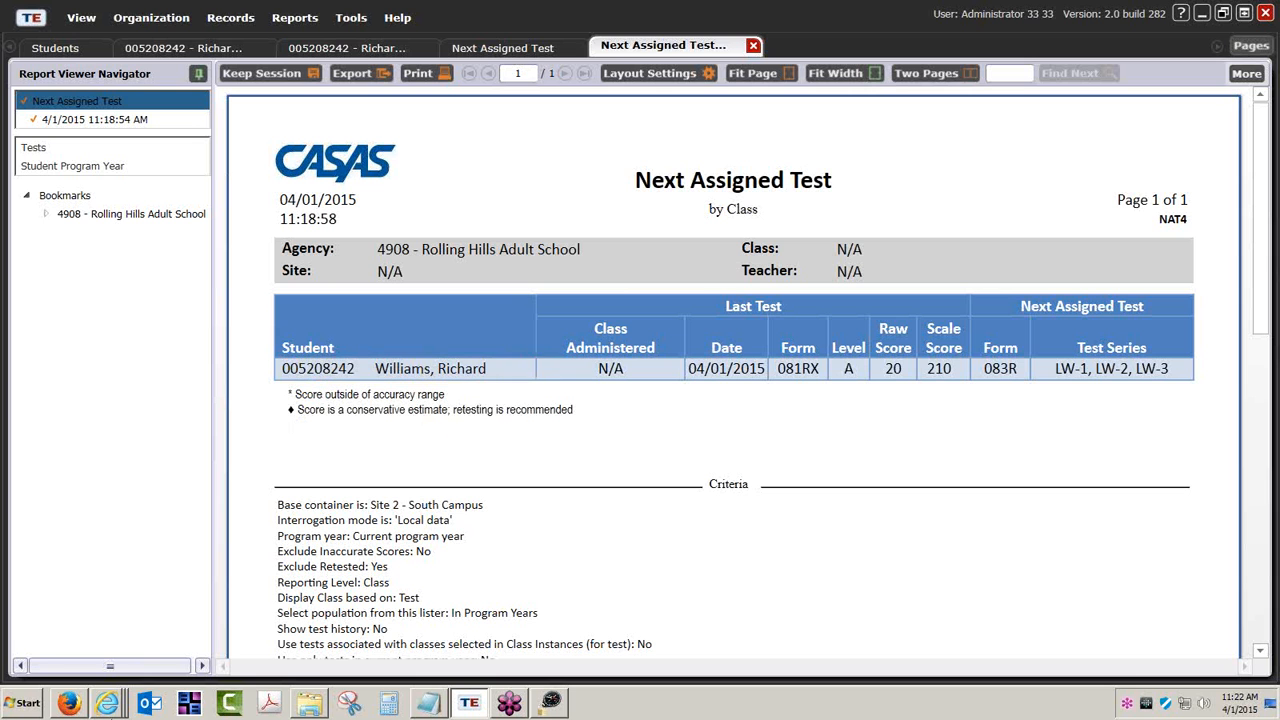
left_click(551, 703)
- Sign in with the student's ID, confirm identity, and enter the ZIP code
left_click(587, 380)
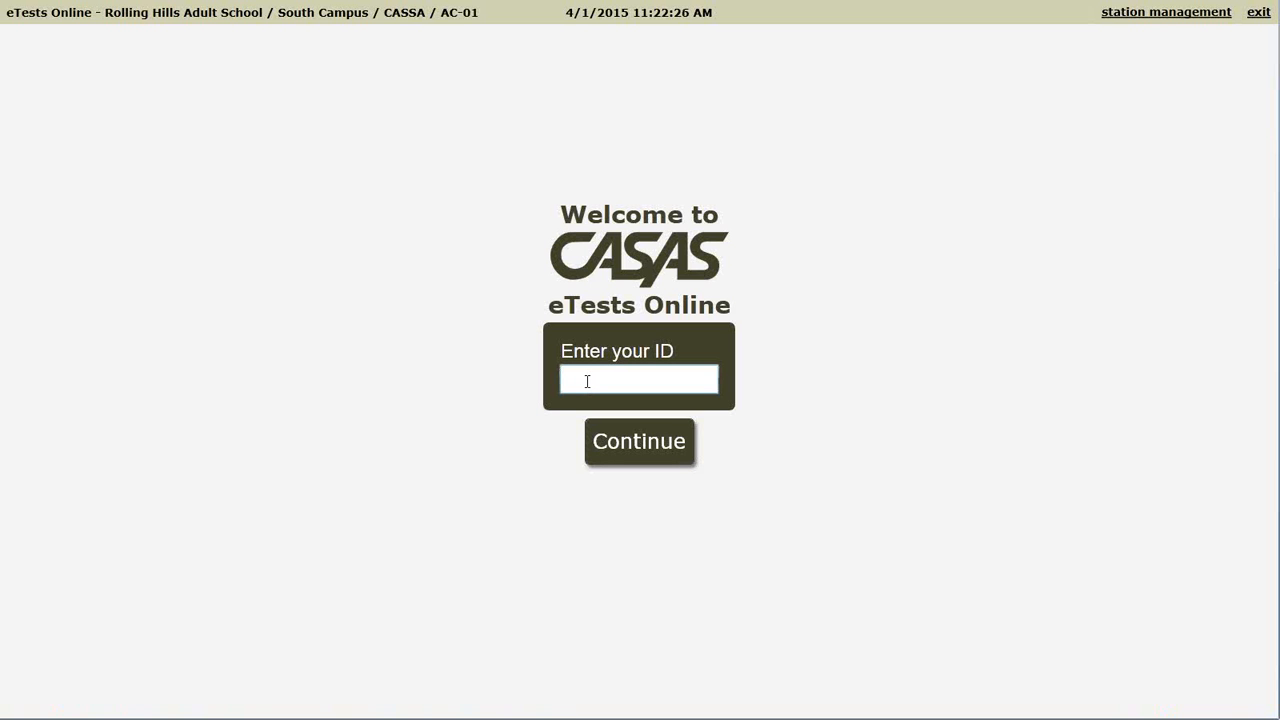
type("005208242")
left_click(634, 442)
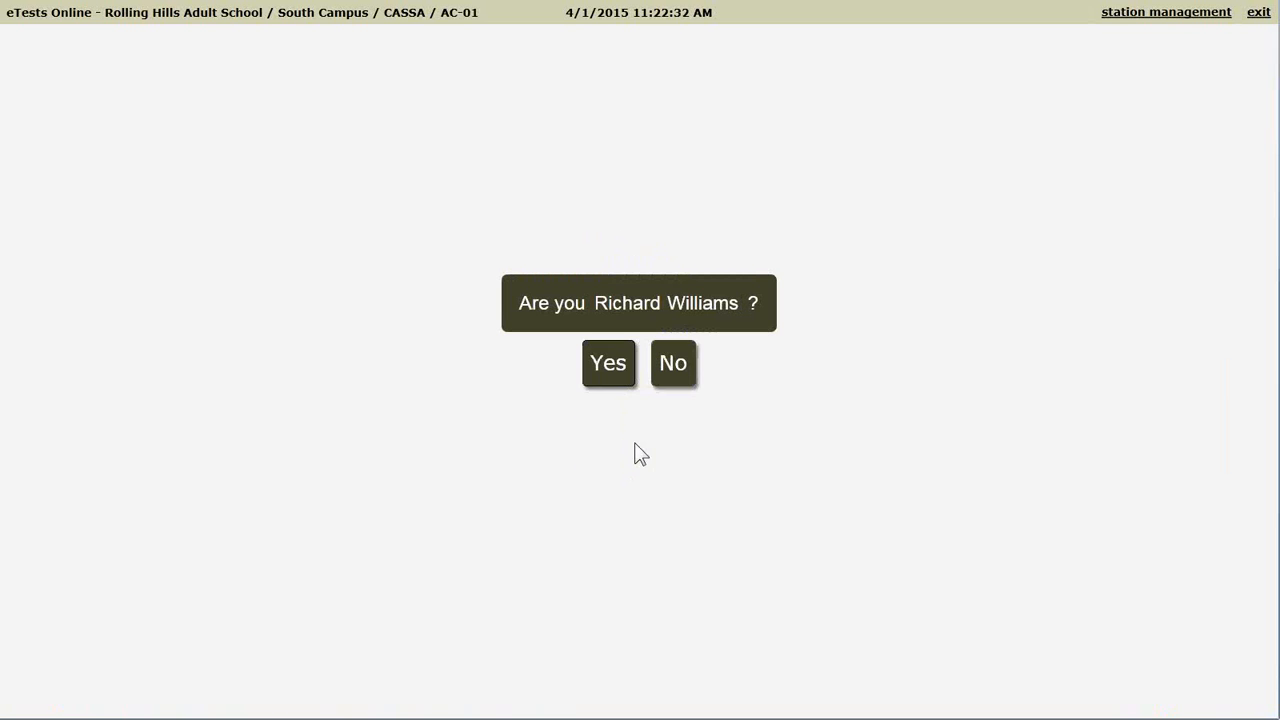
left_click(617, 366)
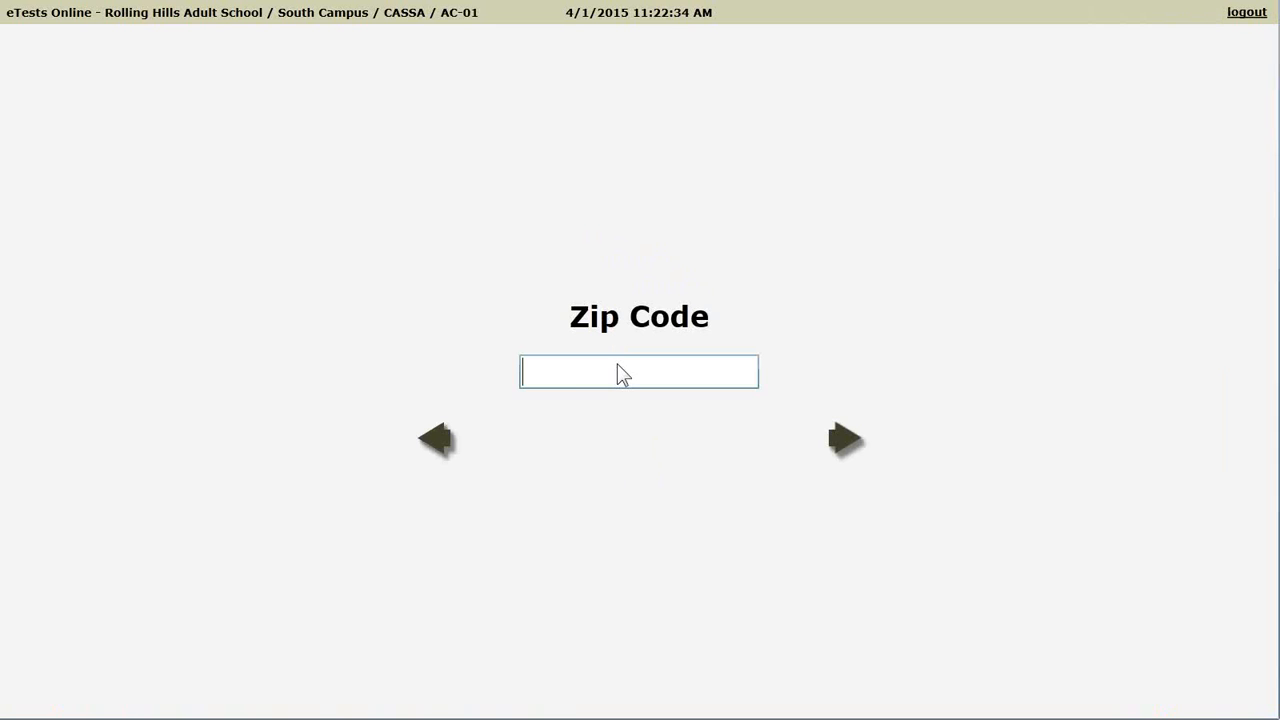
type("92123")
left_click(845, 442)
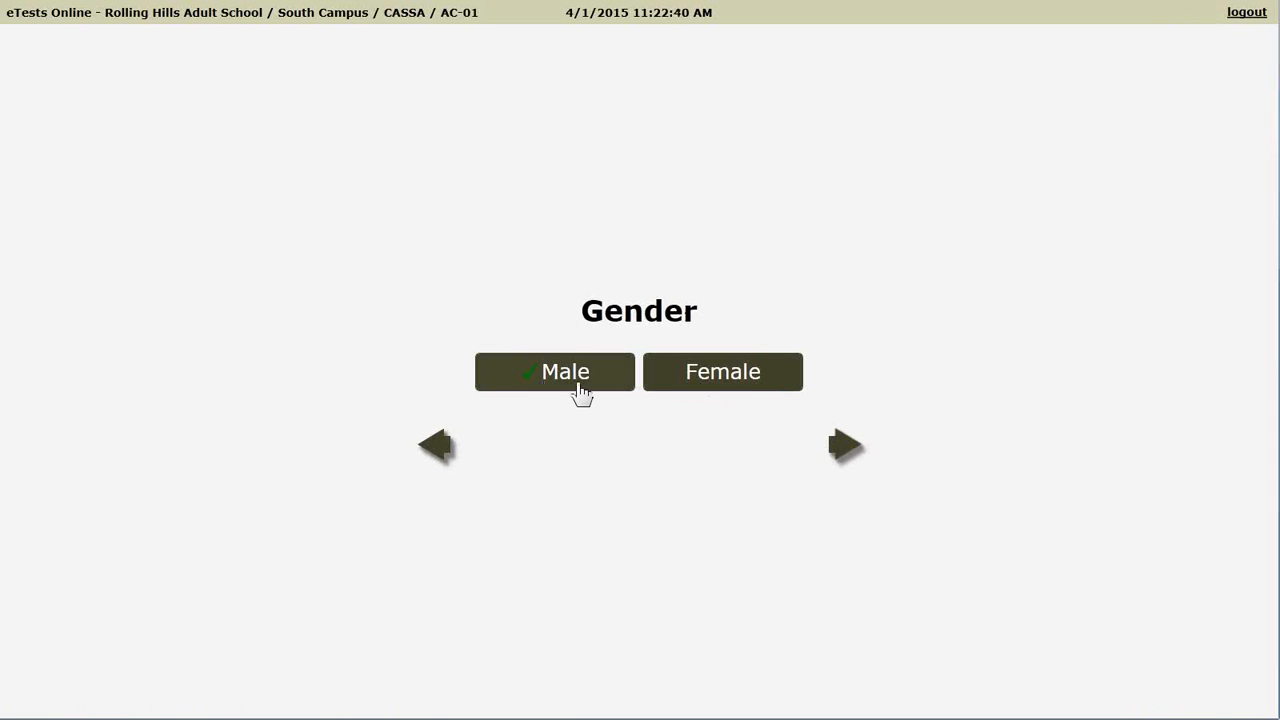
- Accept Male and the existing birth date, grade, diploma, language, ethnicity and status answers
left_click(843, 449)
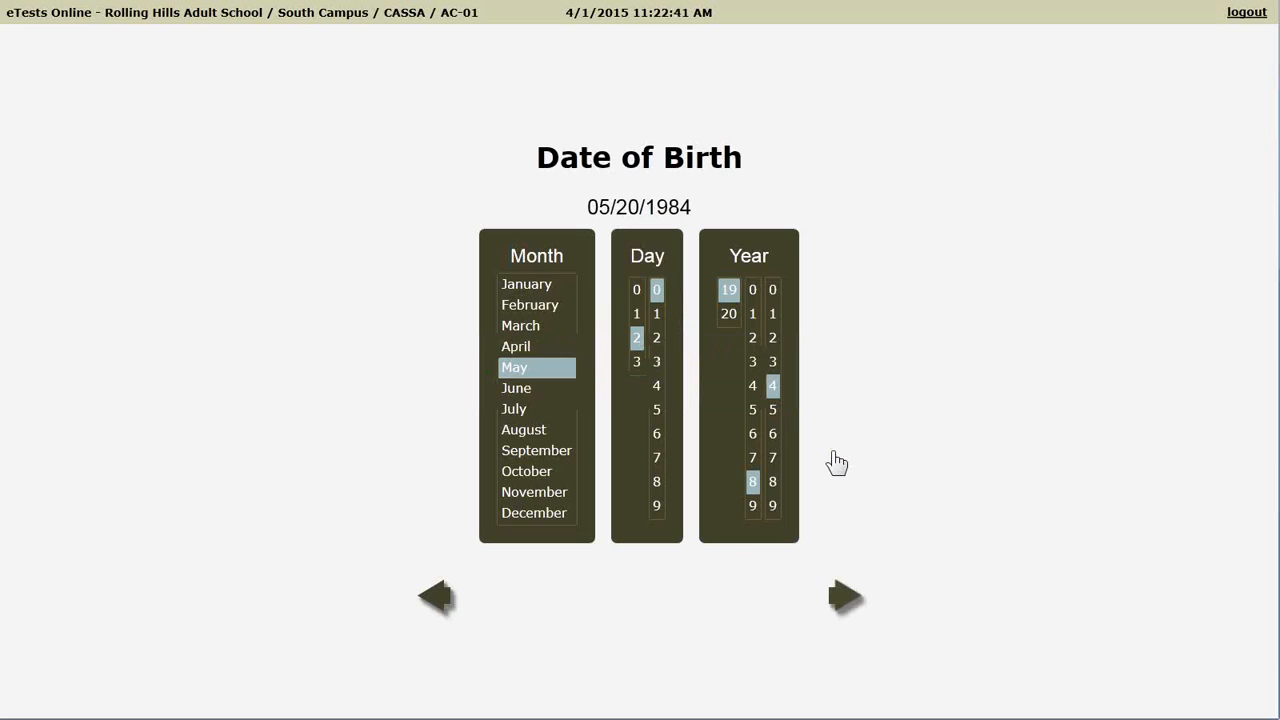
left_click(844, 598)
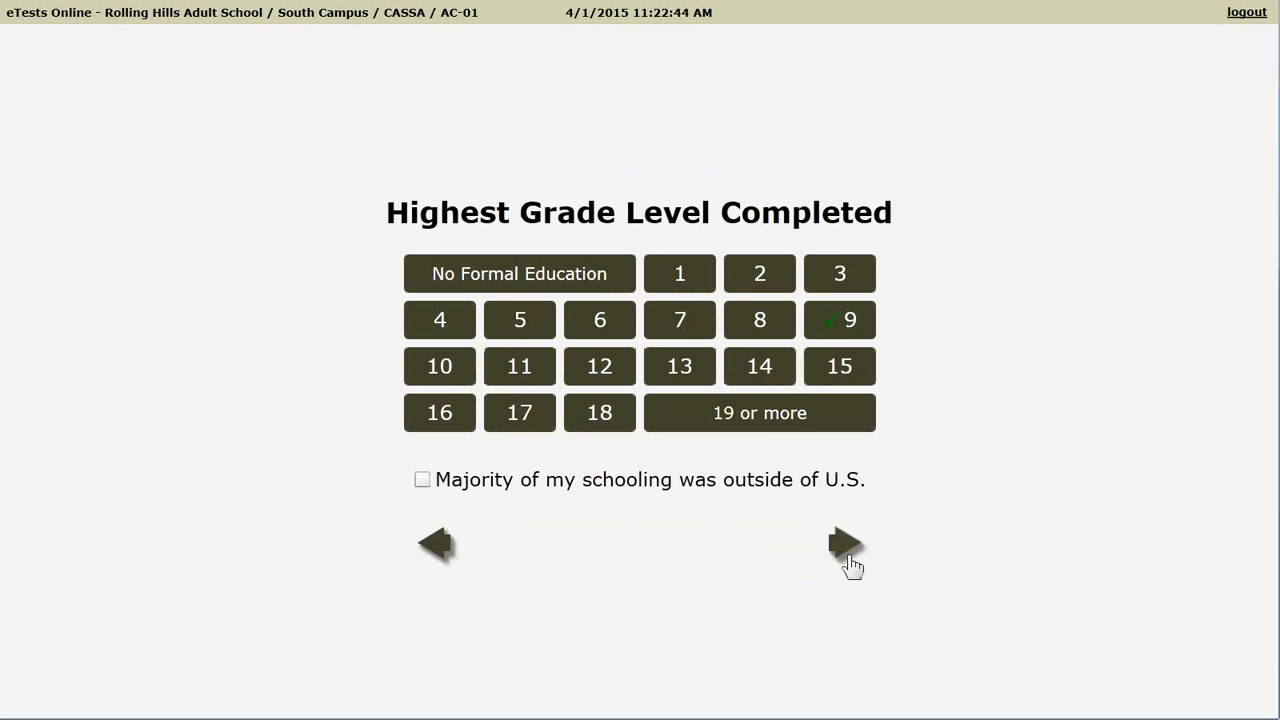
left_click(846, 556)
left_click(843, 516)
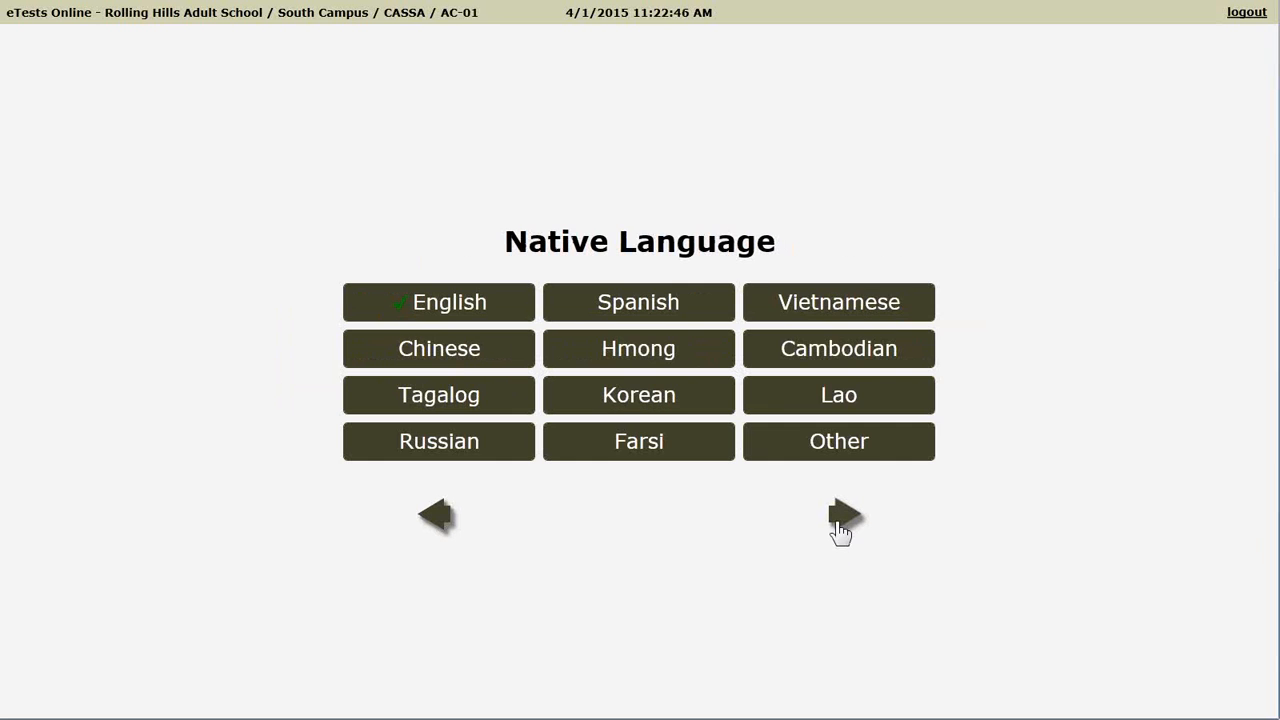
left_click(845, 517)
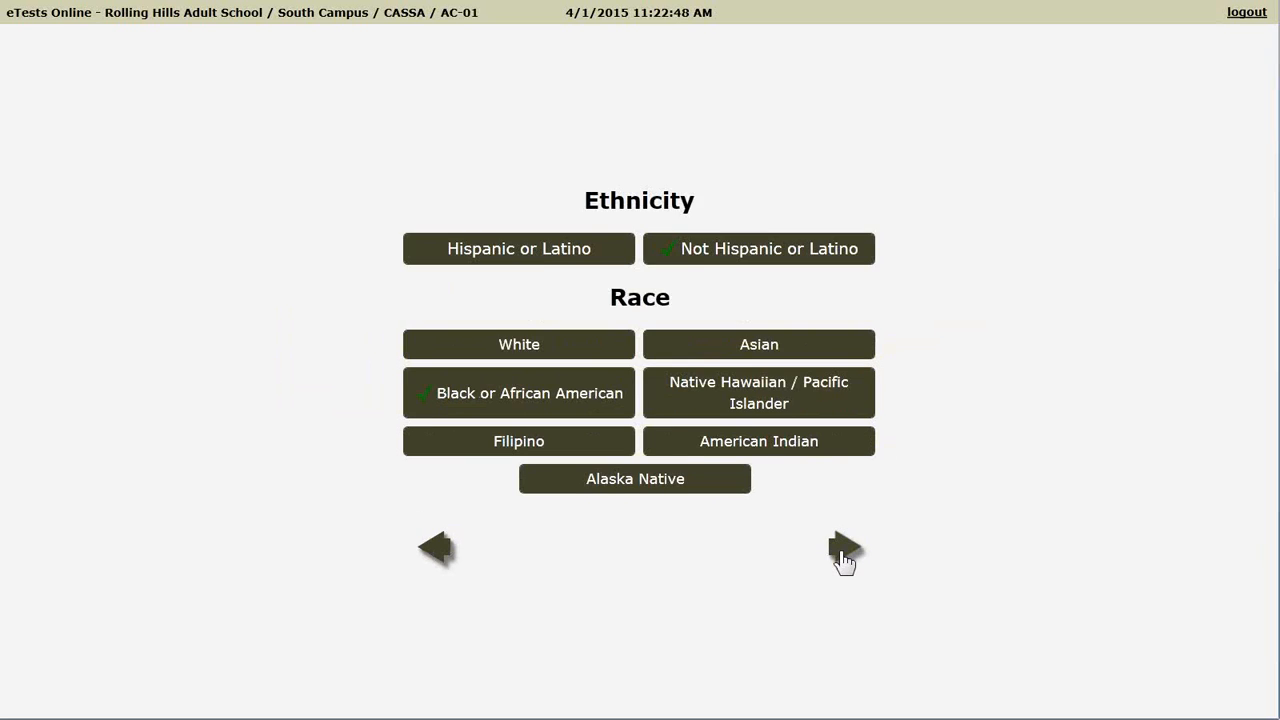
left_click(843, 545)
left_click(843, 506)
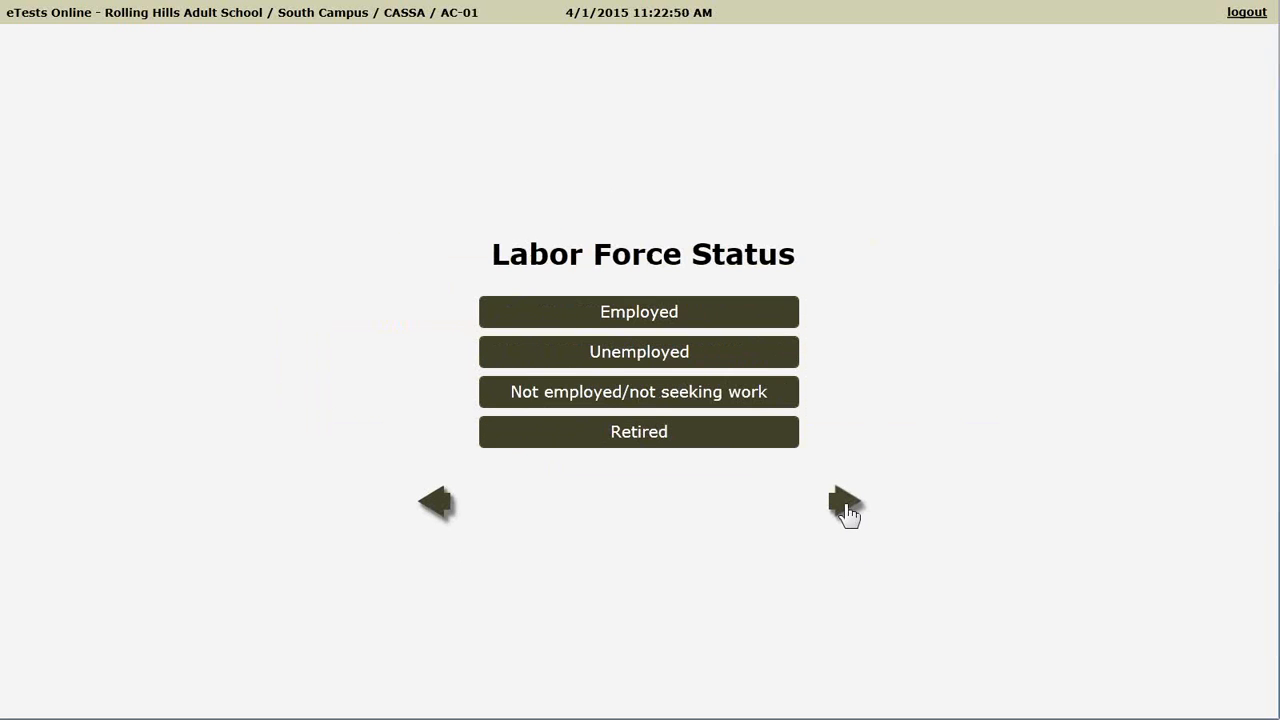
- Set the student's labor force status to Unemployed
left_click(845, 507)
left_click(655, 396)
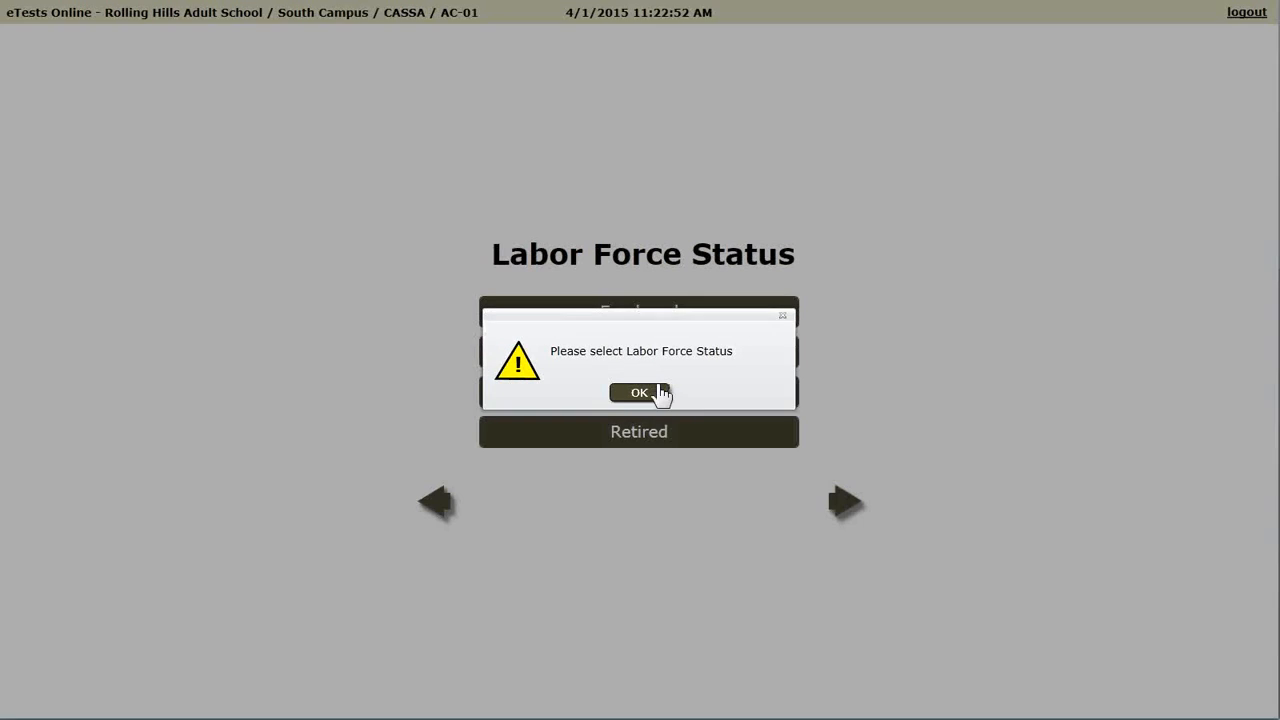
left_click(657, 360)
left_click(845, 503)
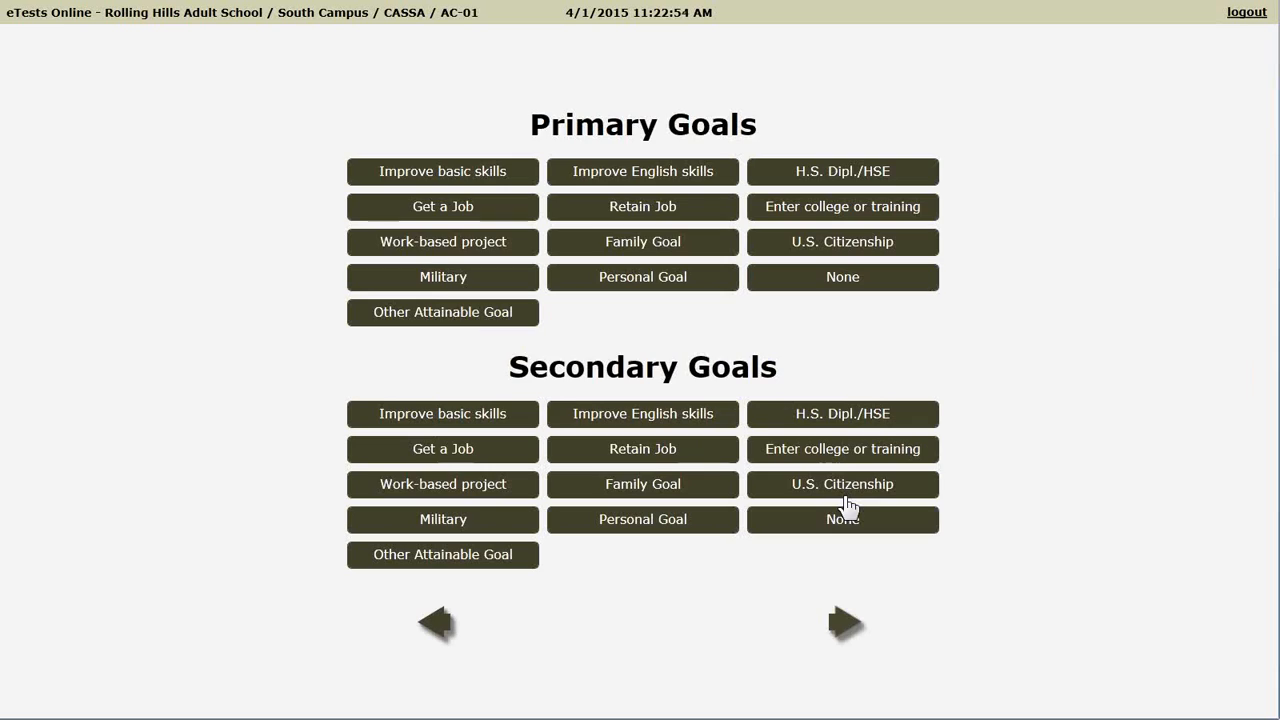
- Choose Improve basic skills and Get a Job as goals and reach the review page
left_click(842, 626)
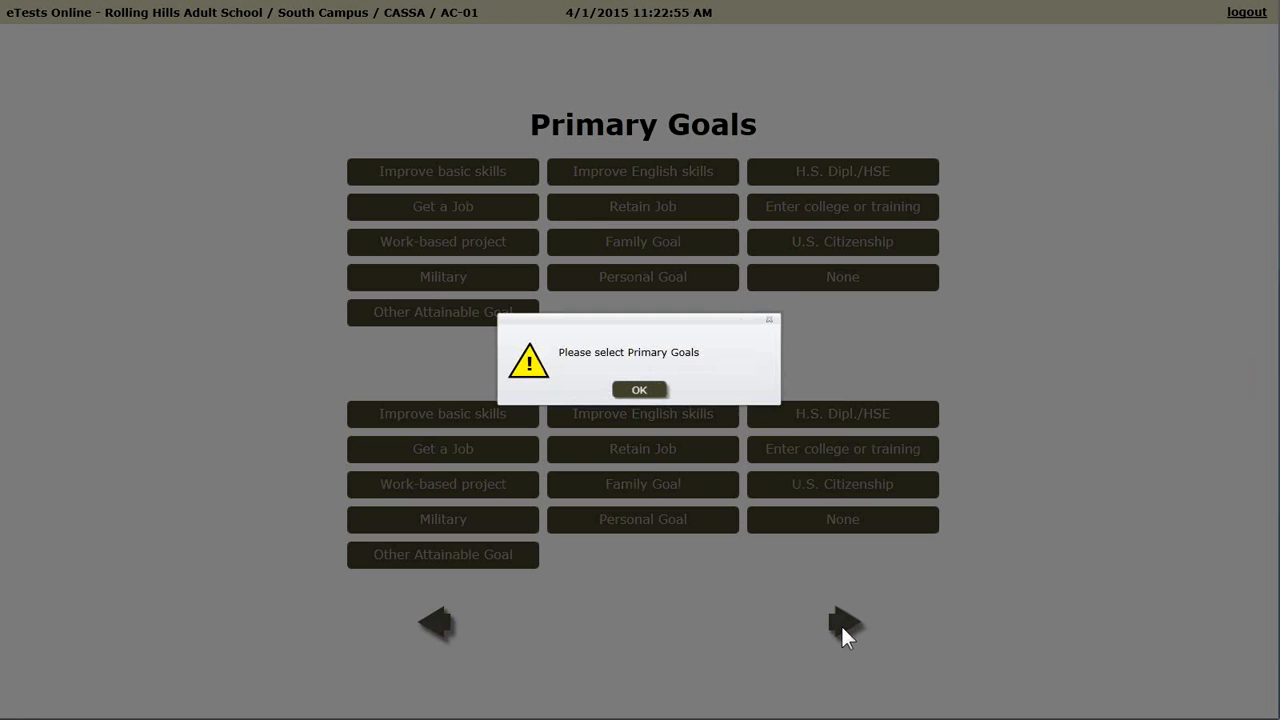
left_click(645, 392)
left_click(503, 180)
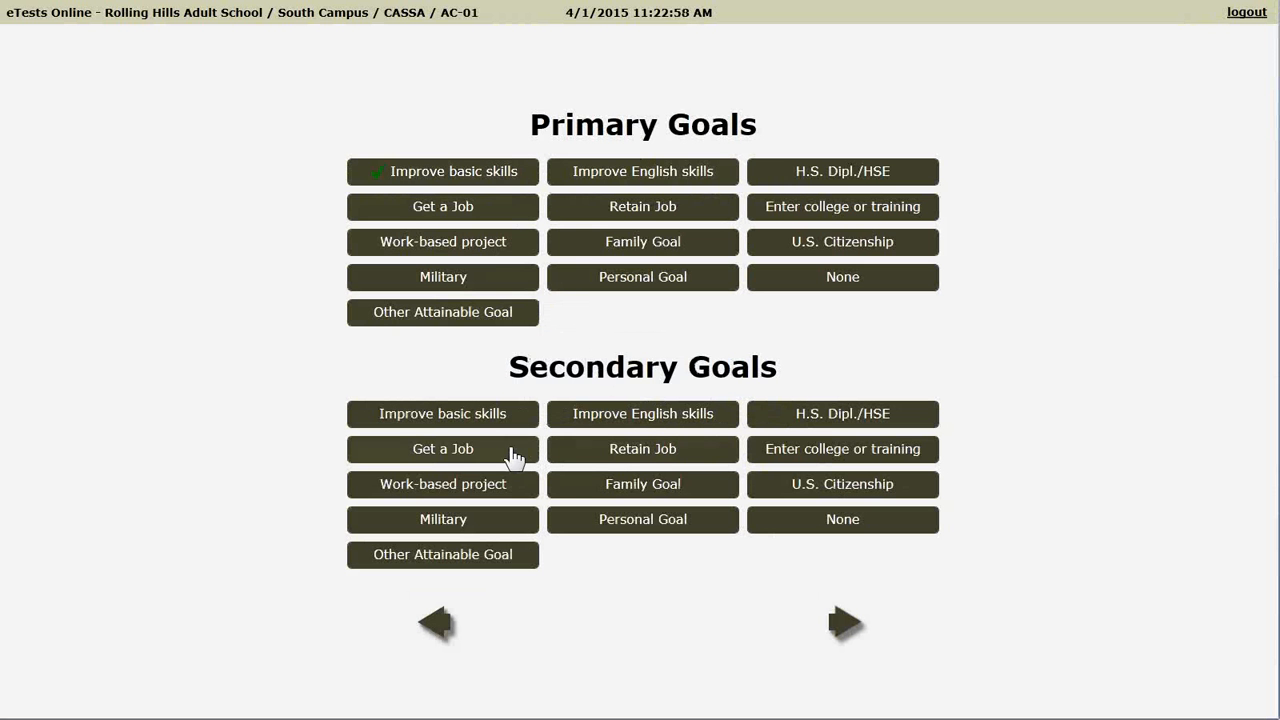
left_click(510, 450)
left_click(842, 626)
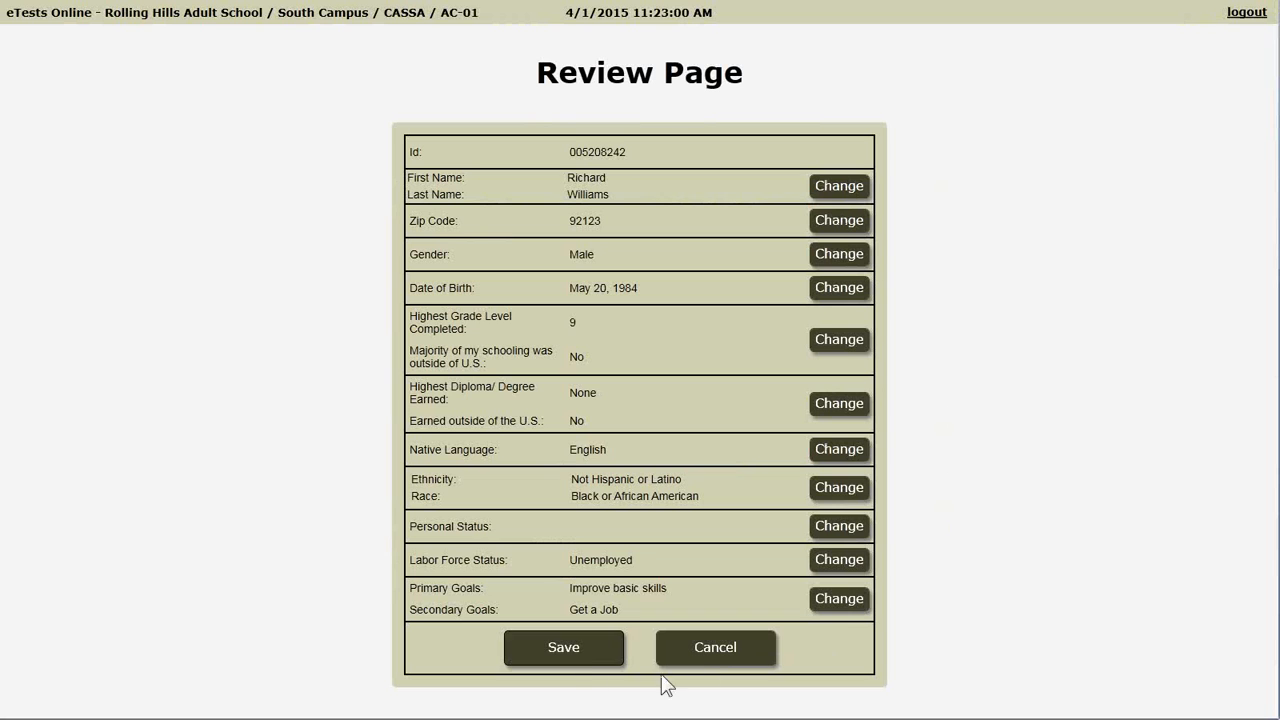
- Save the reviewed student information to open the Test Menu
left_click(563, 648)
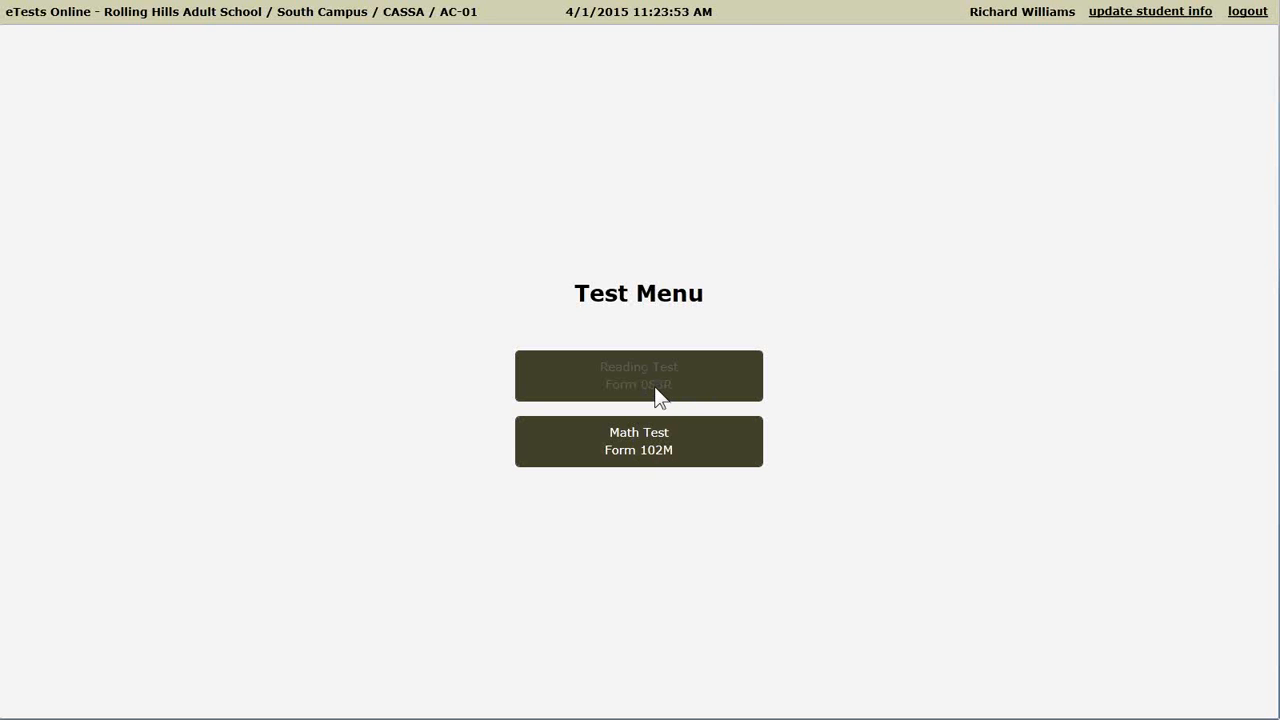
key("super")
- Close all TOPSpro Enterprise pages, saving changes to the student's test record
left_click(469, 703)
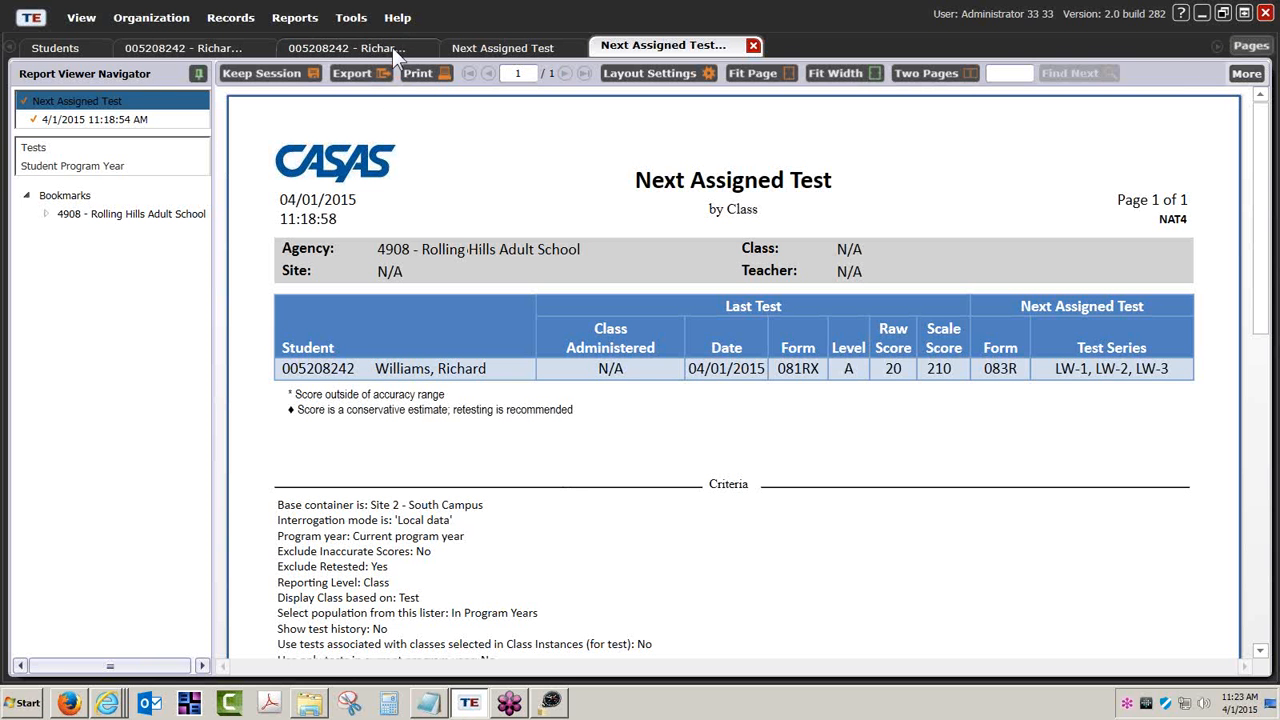
left_click(392, 47)
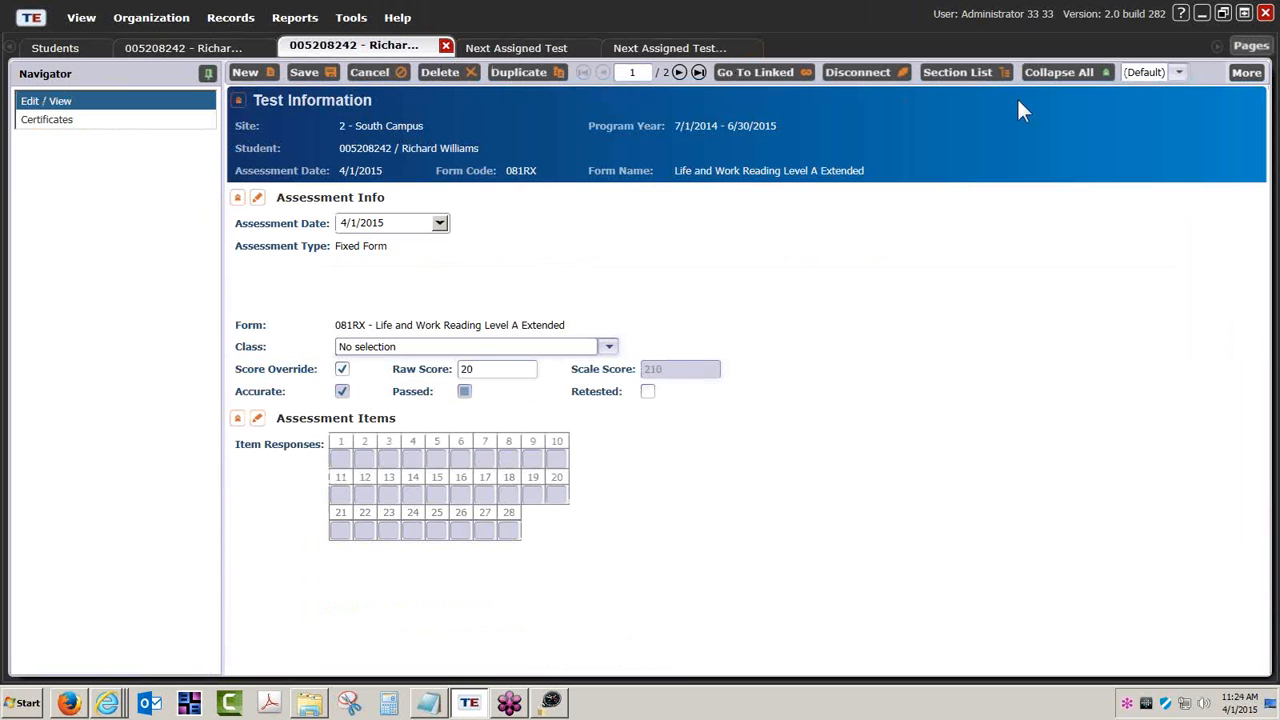
left_click(1252, 47)
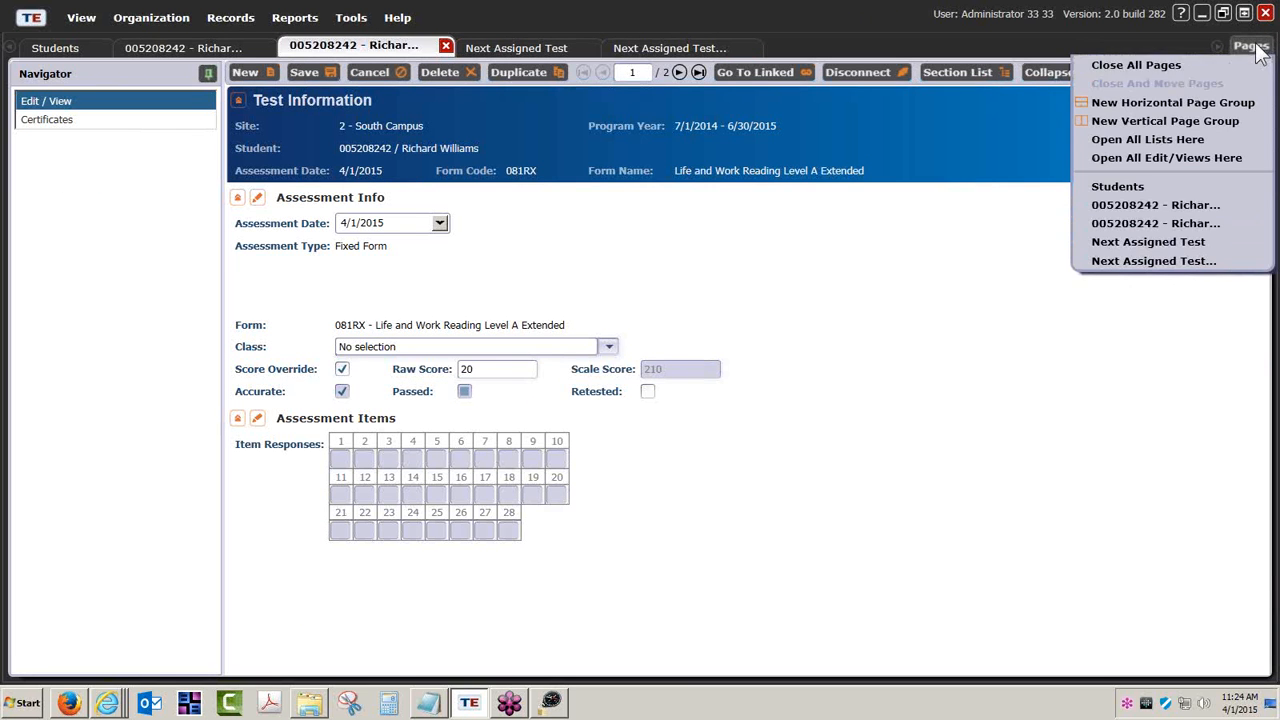
left_click(1140, 66)
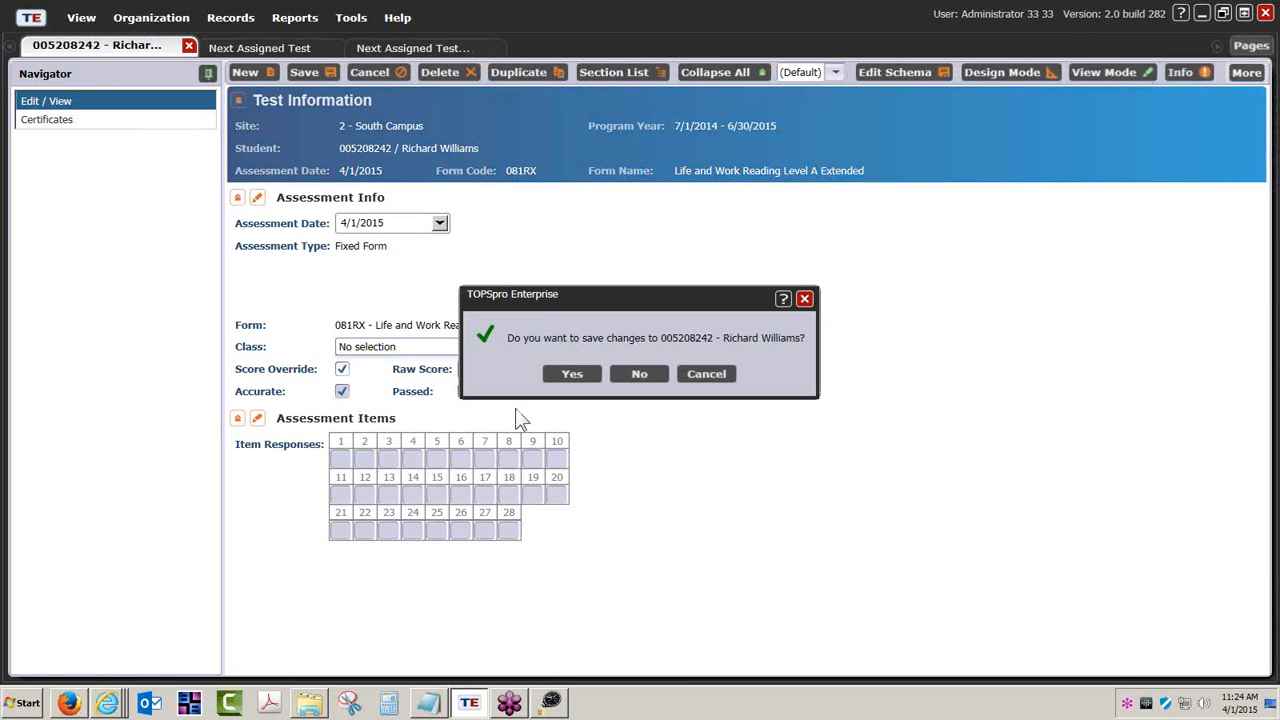
left_click(574, 374)
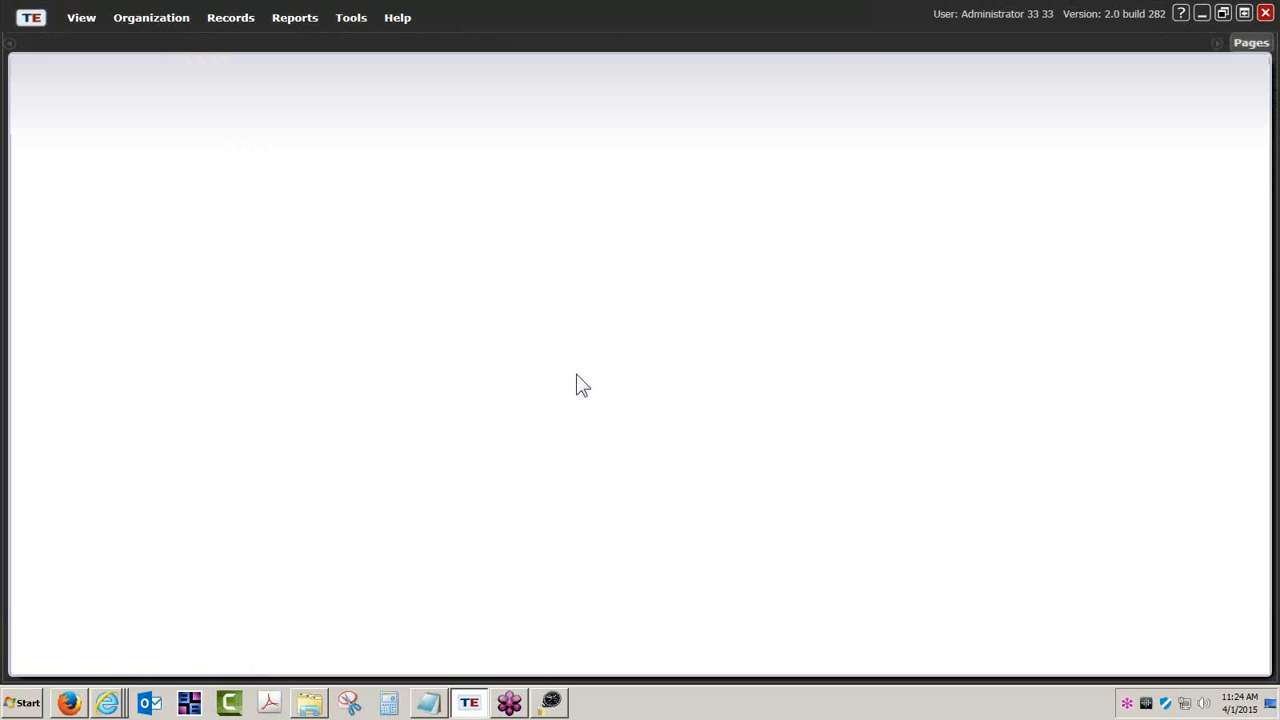
- Launch the 3rd Party Import Wizard as a new session and pick Test records (6050)
left_click(355, 20)
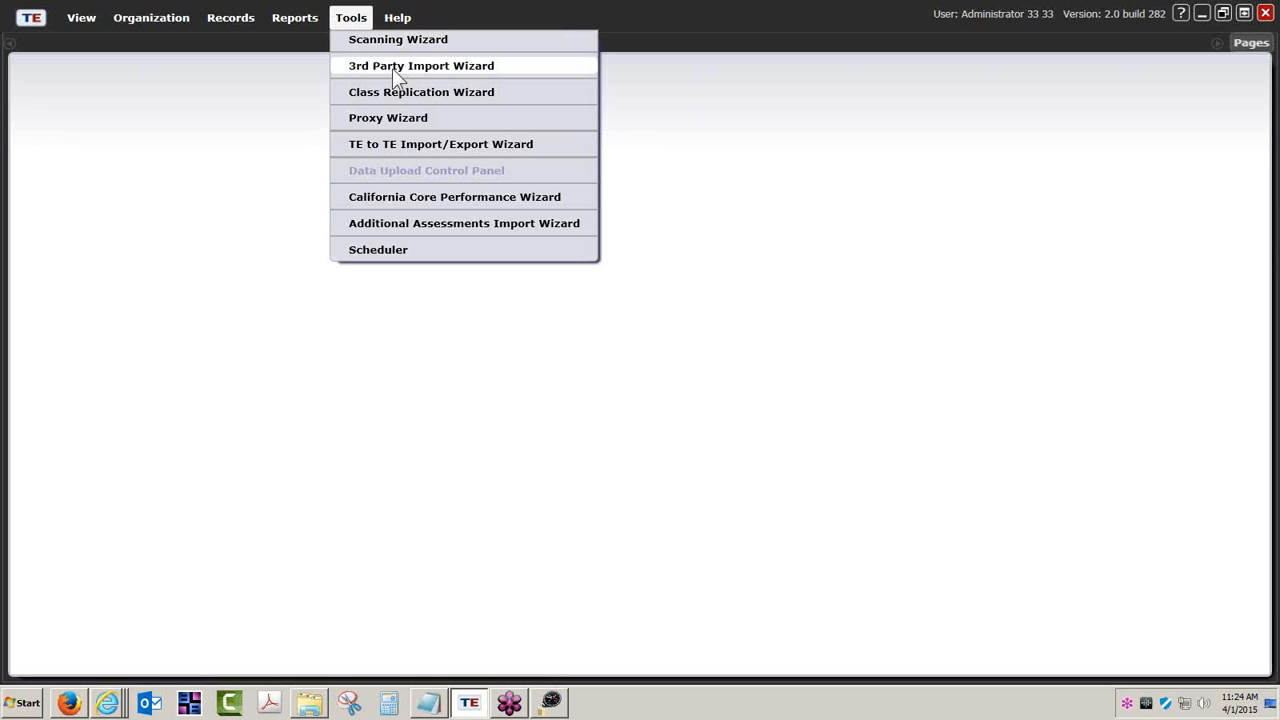
left_click(436, 66)
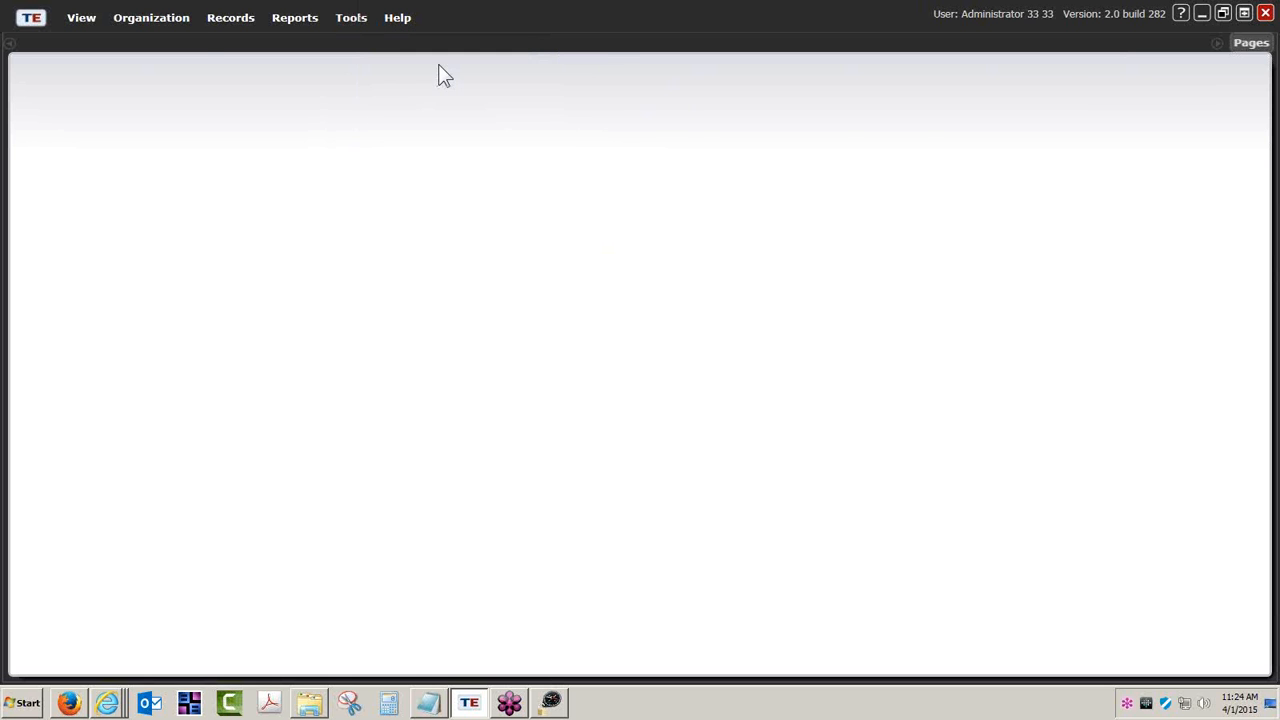
left_click(995, 613)
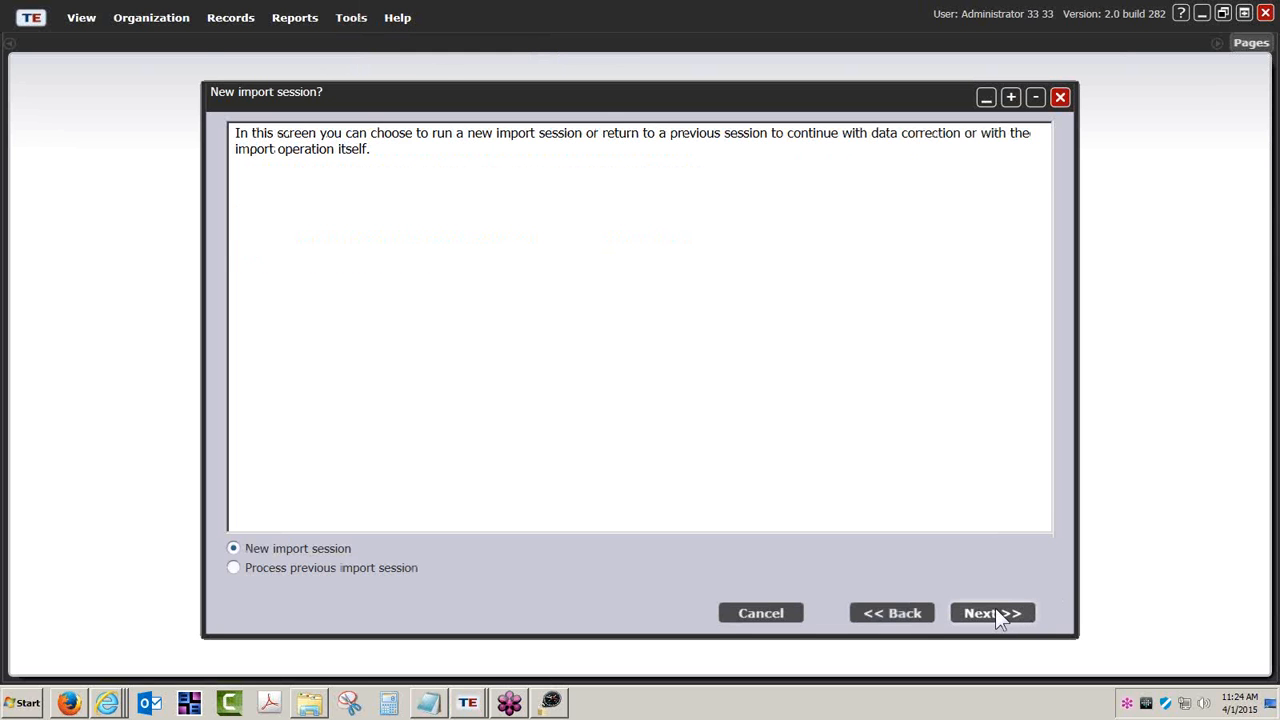
left_click(995, 613)
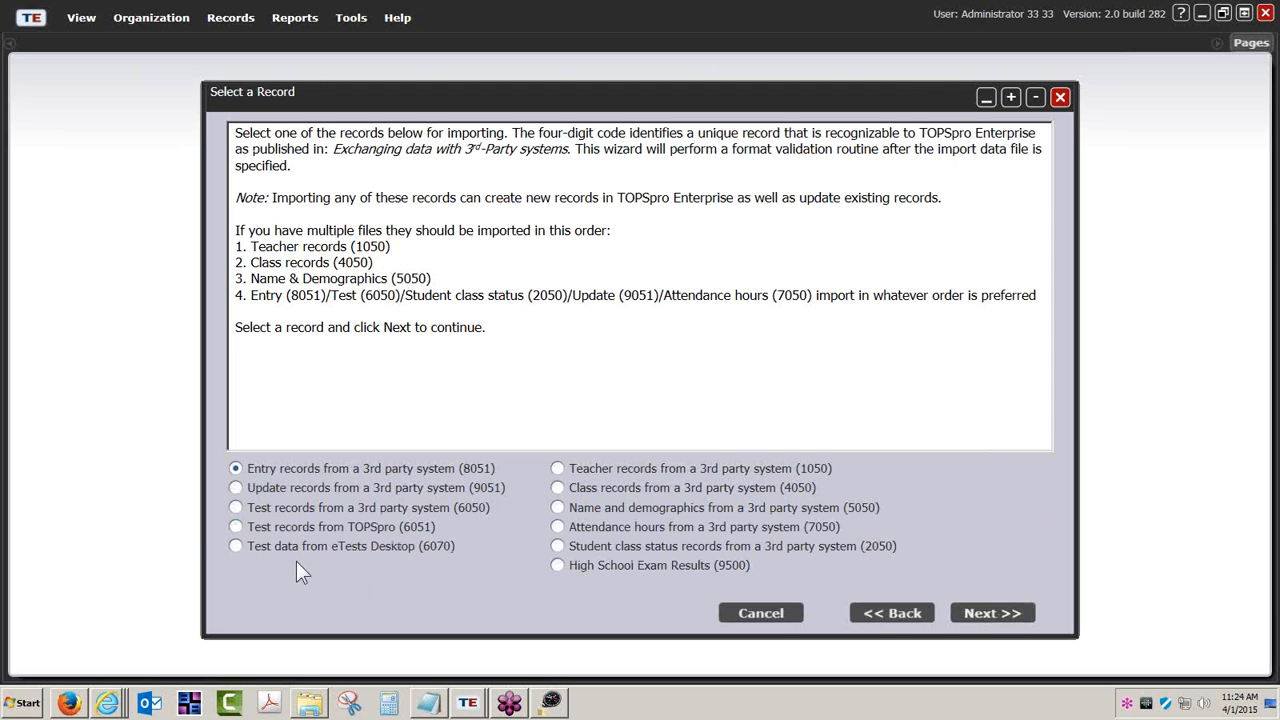
left_click(235, 507)
mouse_move(108, 703)
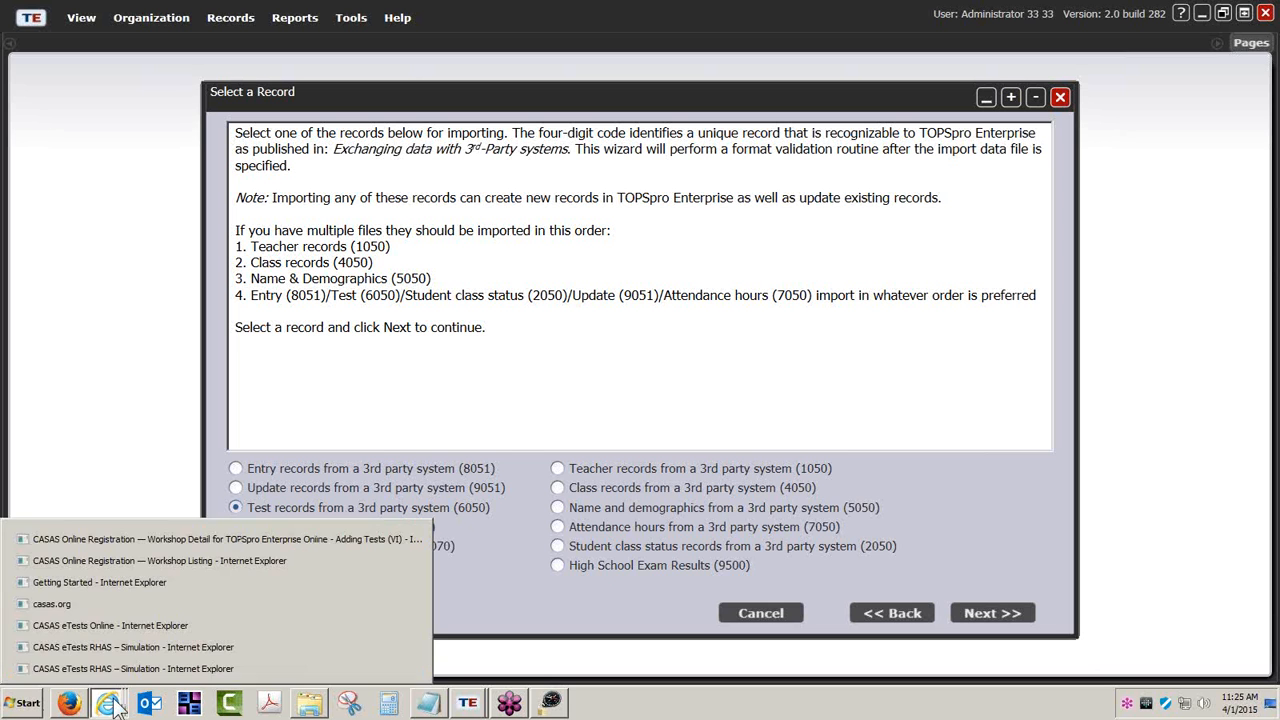
left_click(81, 605)
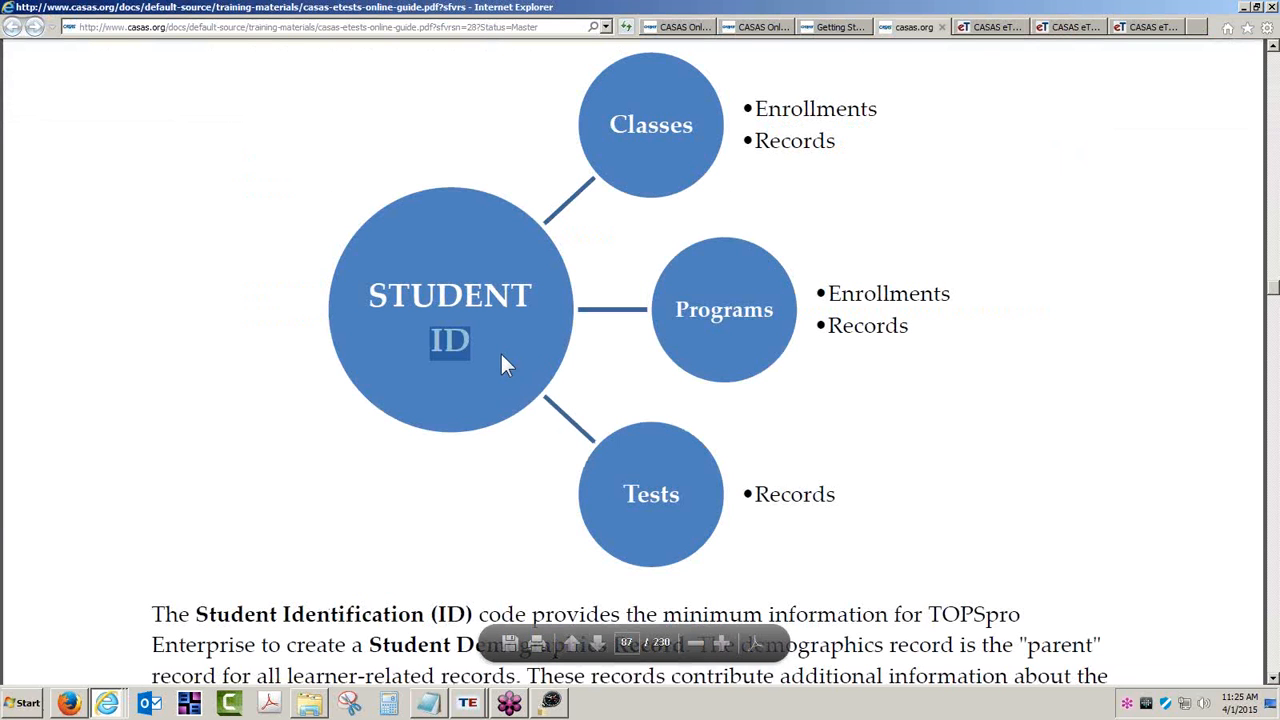
left_click(624, 500)
left_click_drag(624, 500, 847, 497)
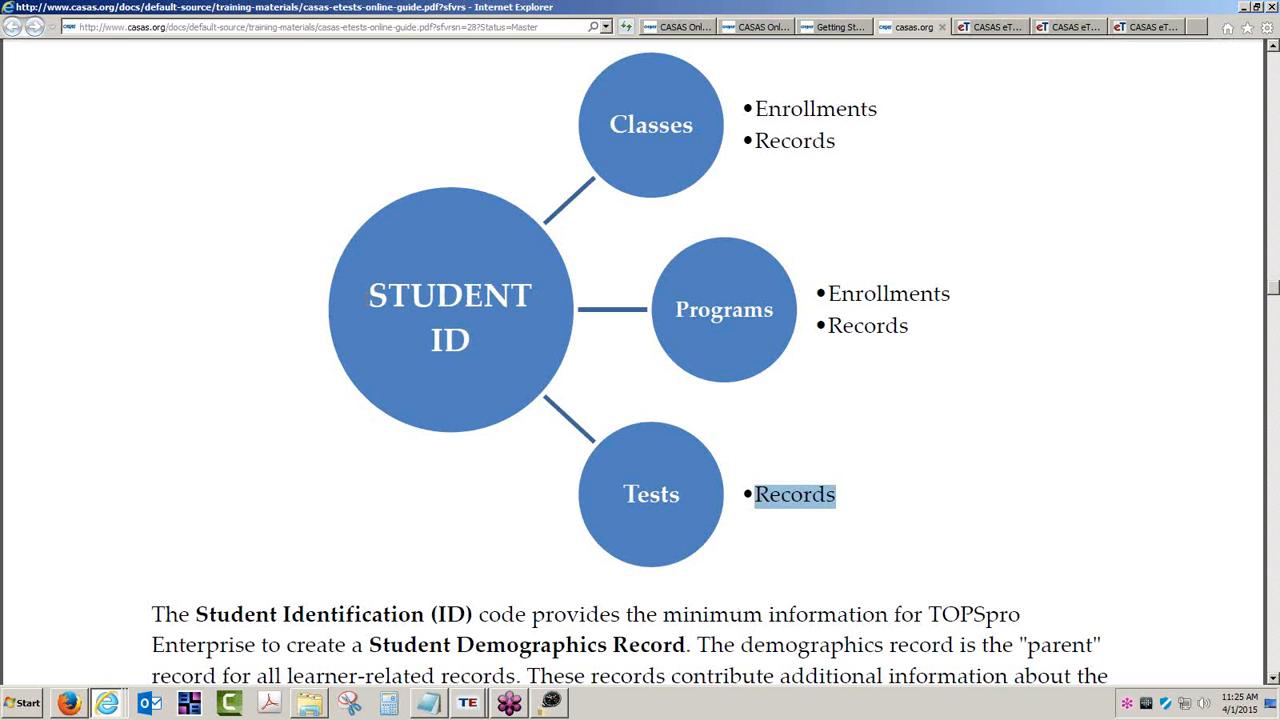
left_click_drag(371, 295, 468, 340)
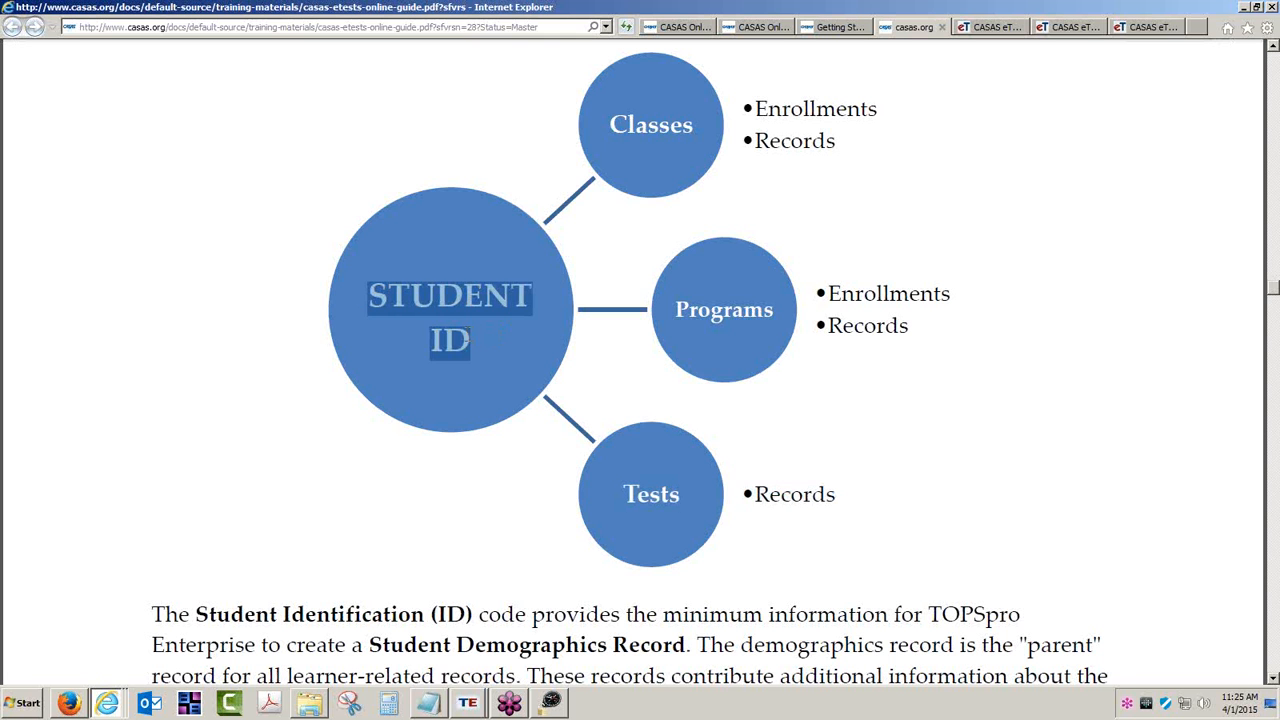
left_click_drag(628, 500, 664, 510)
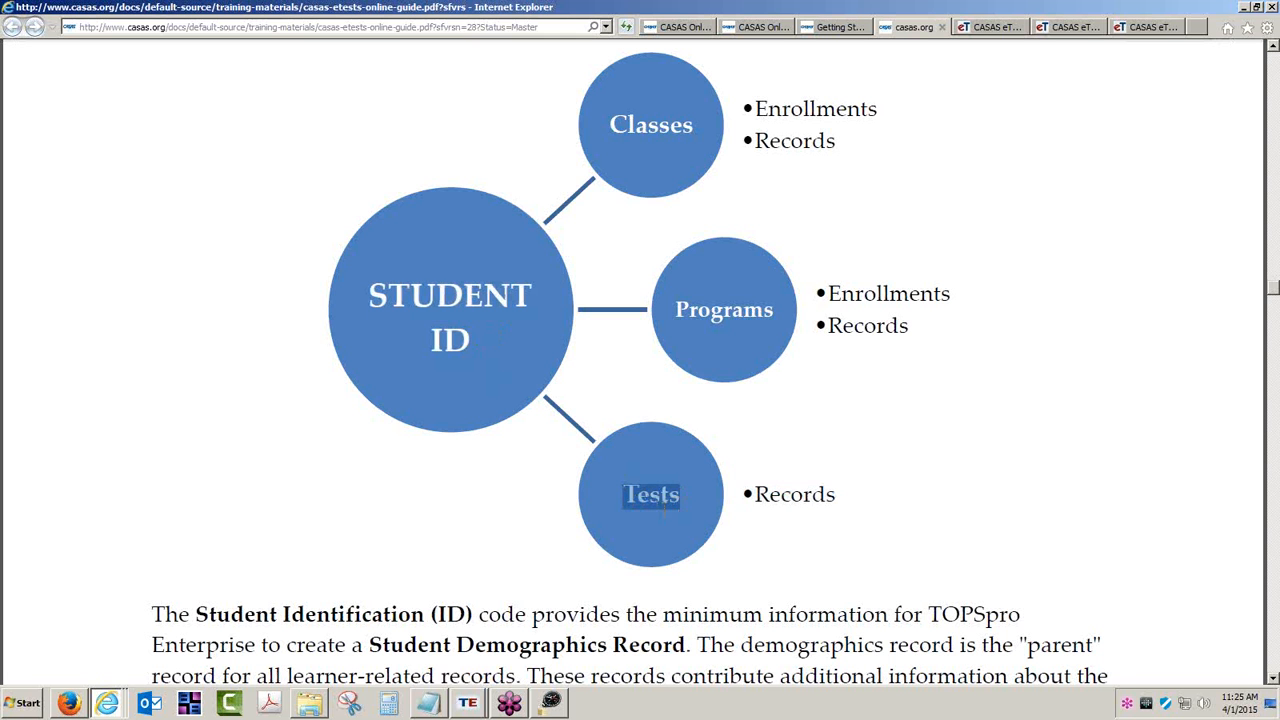
left_click(465, 368)
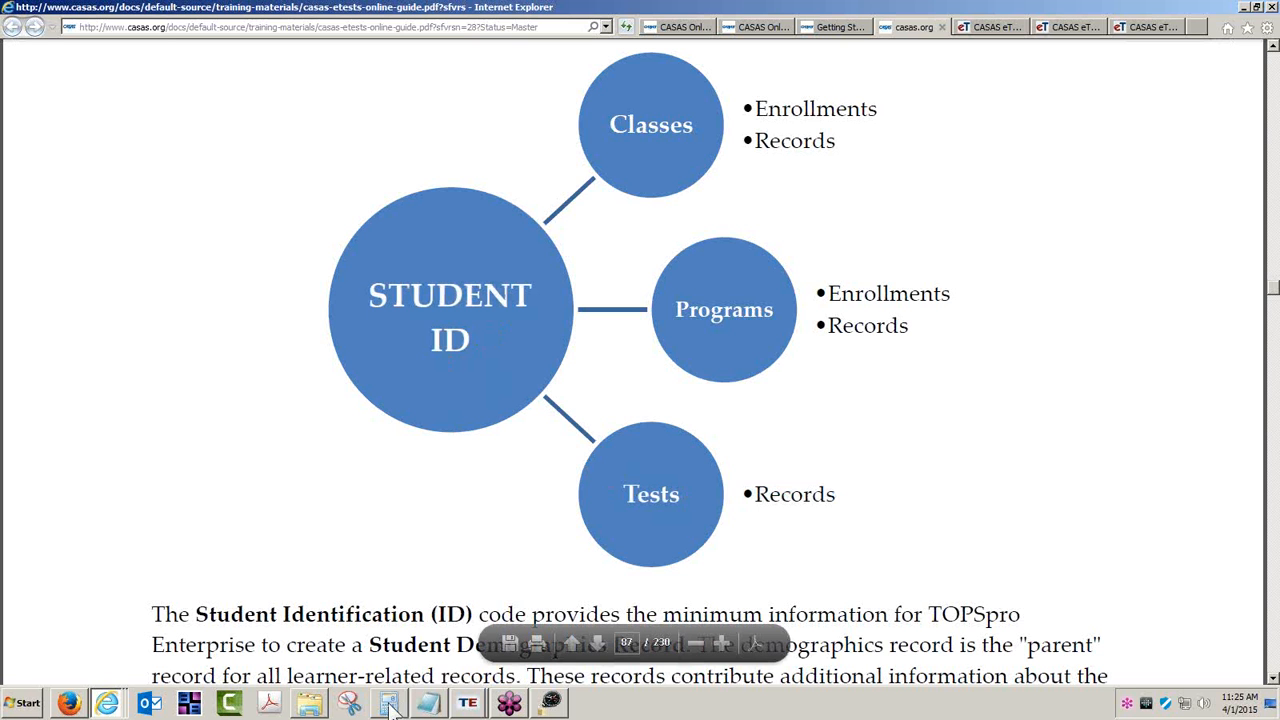
left_click(468, 704)
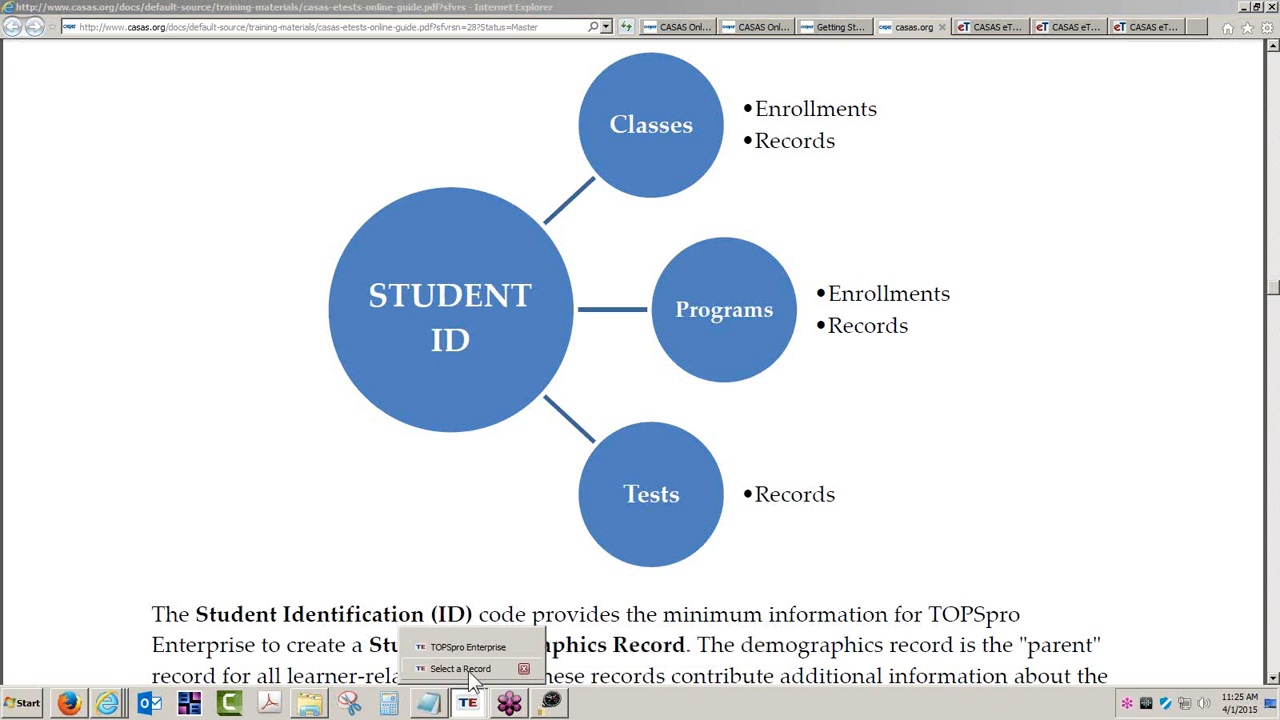
left_click(462, 668)
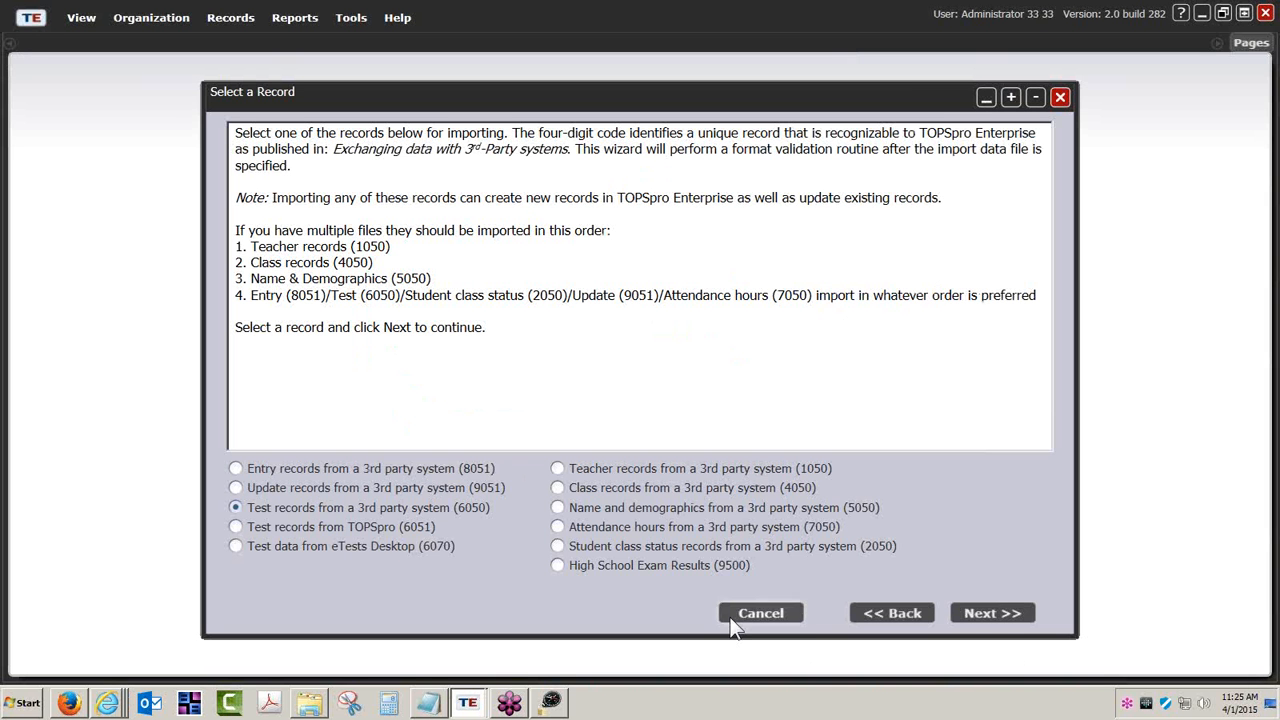
- Pick Name and demographics (5050) records in CSV format and open the IMPORT TEMPLATES folder
left_click(558, 508)
left_click(979, 614)
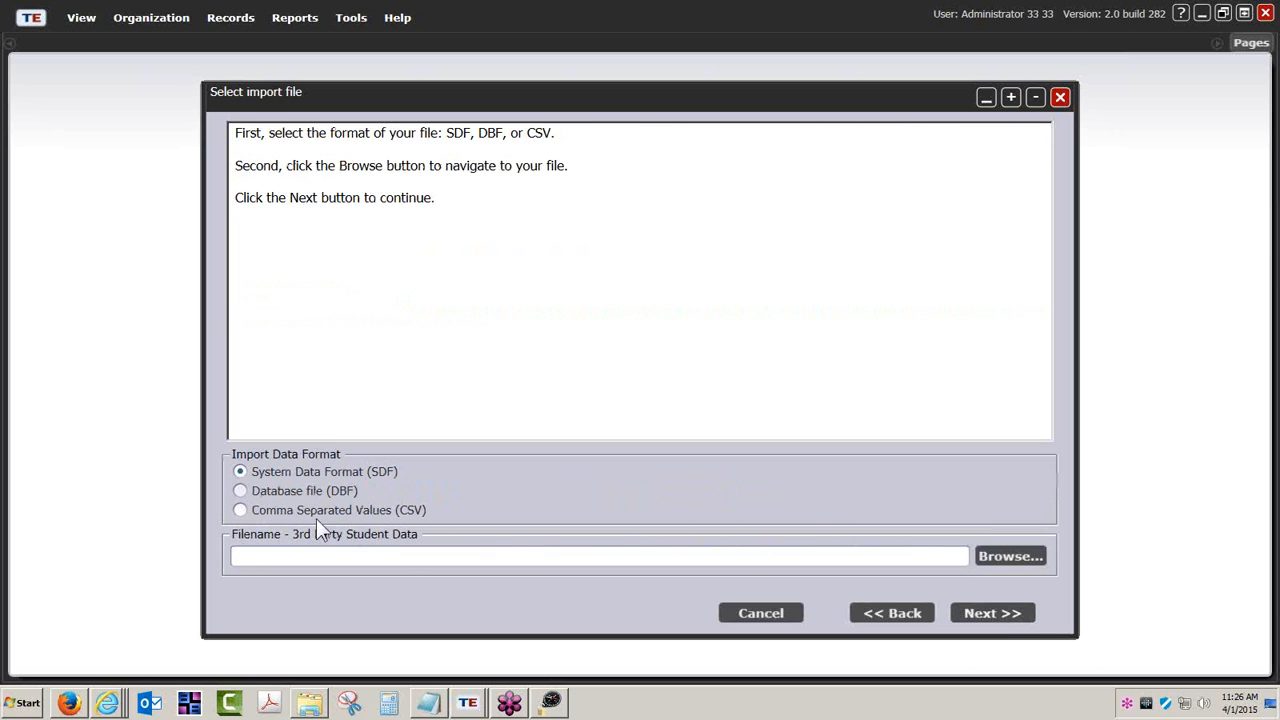
left_click(241, 510)
left_click(312, 704)
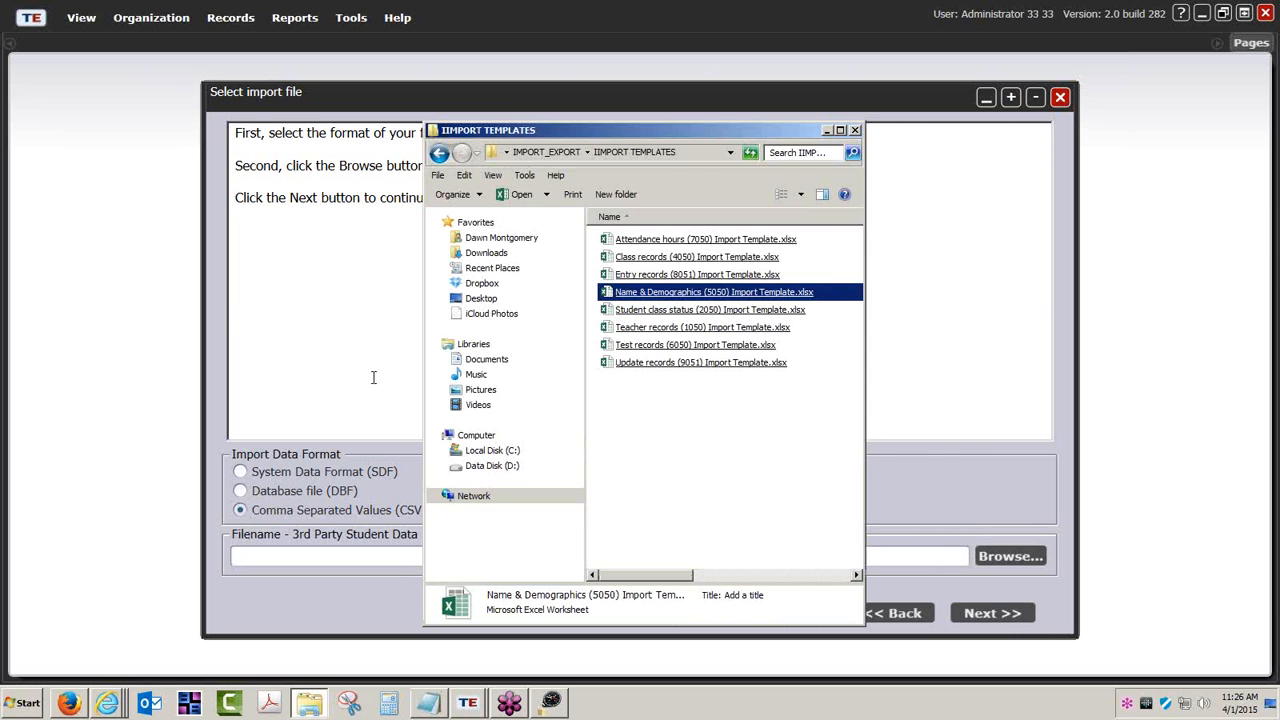
- Open Name & Demographics (5050) Import Template.xlsx and read its DIRECTIONS and TEMPLATE sheets
left_click(841, 131)
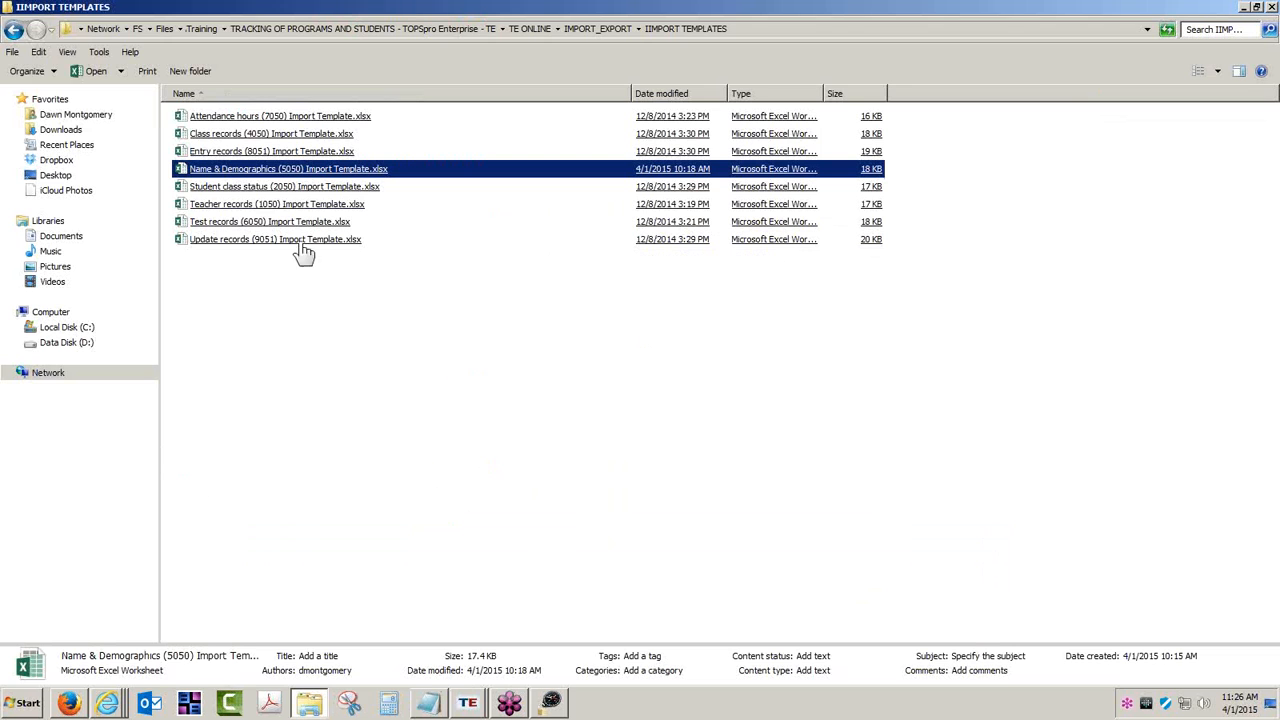
double_click(266, 172)
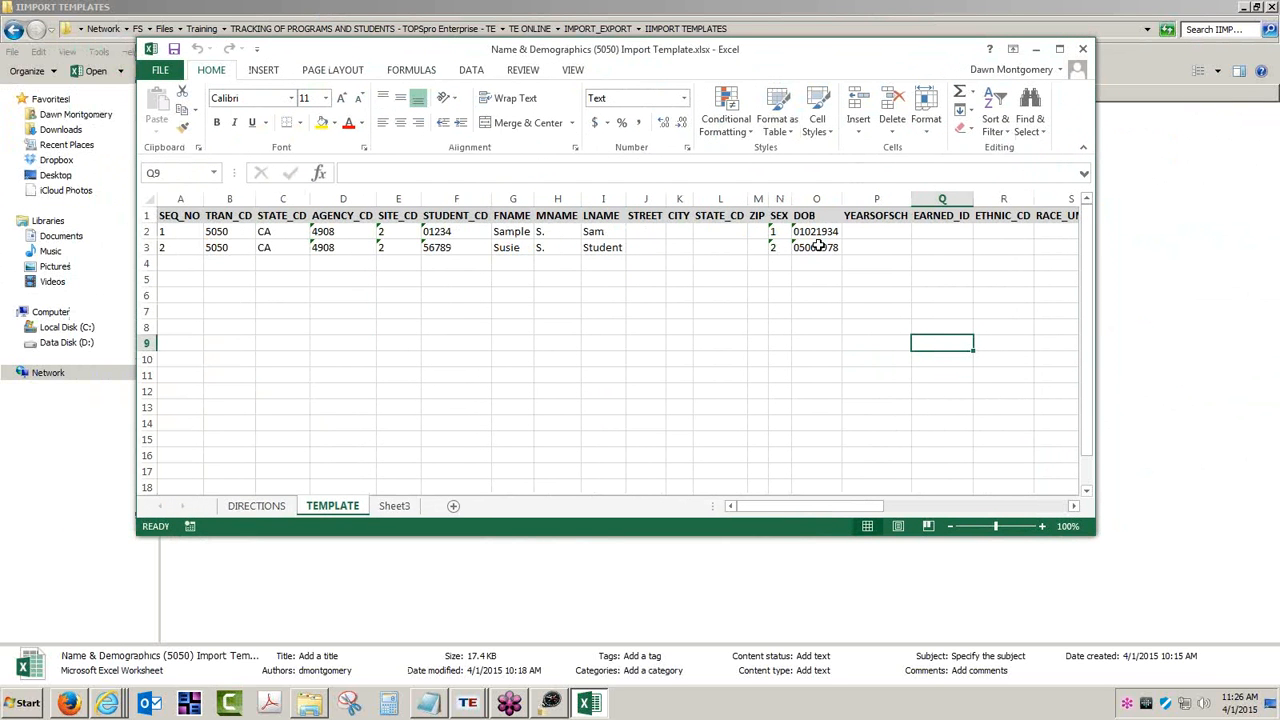
left_click(258, 509)
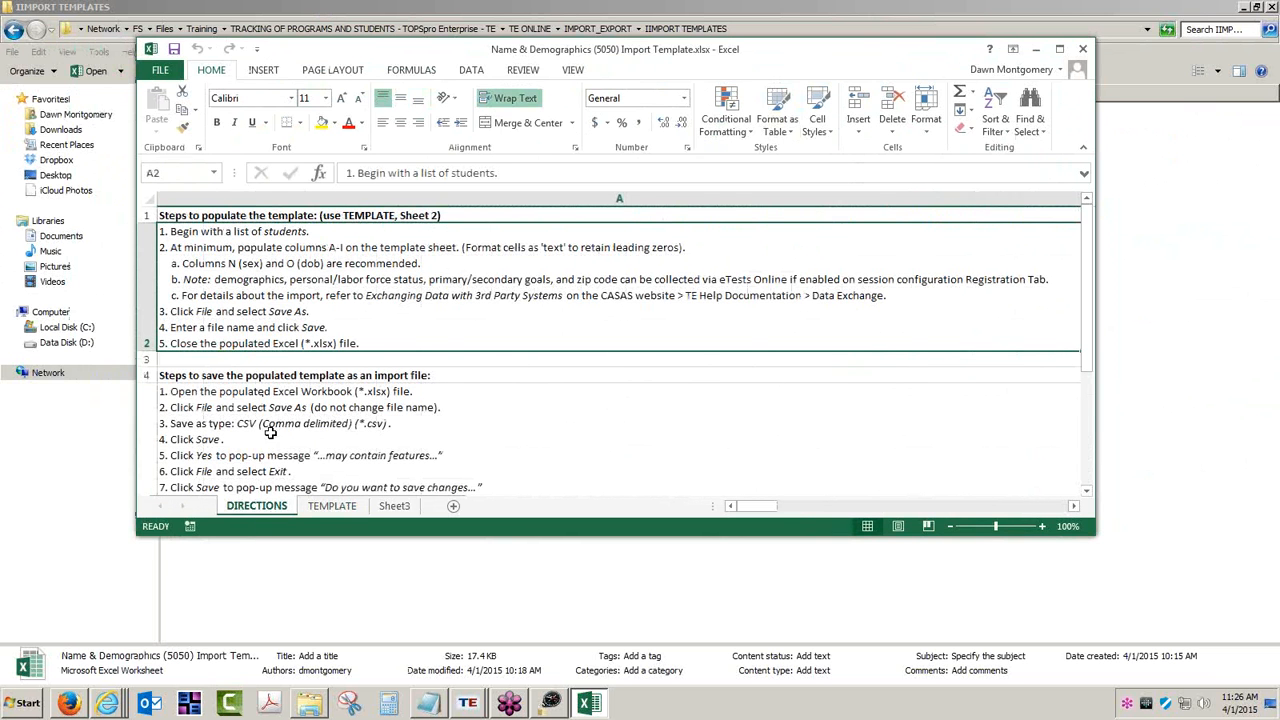
left_click(340, 507)
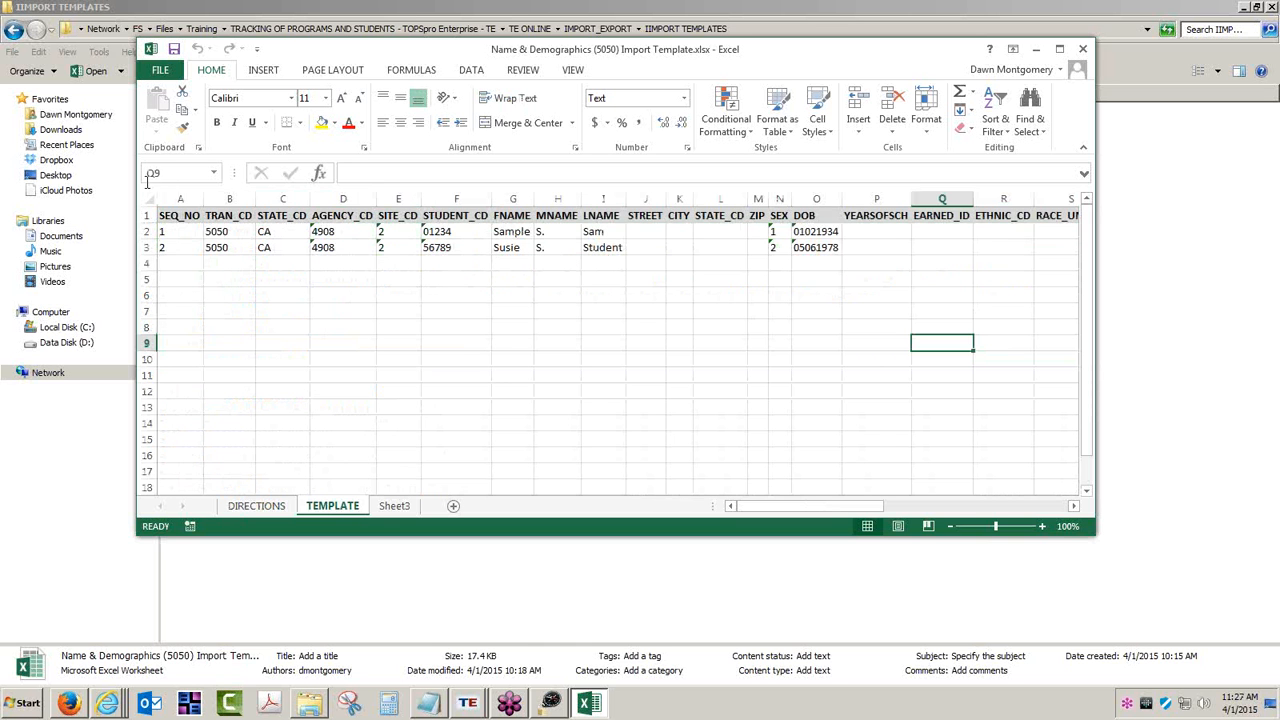
- Save the template's active sheet to the Desktop as CSV (Comma delimited)
left_click(163, 70)
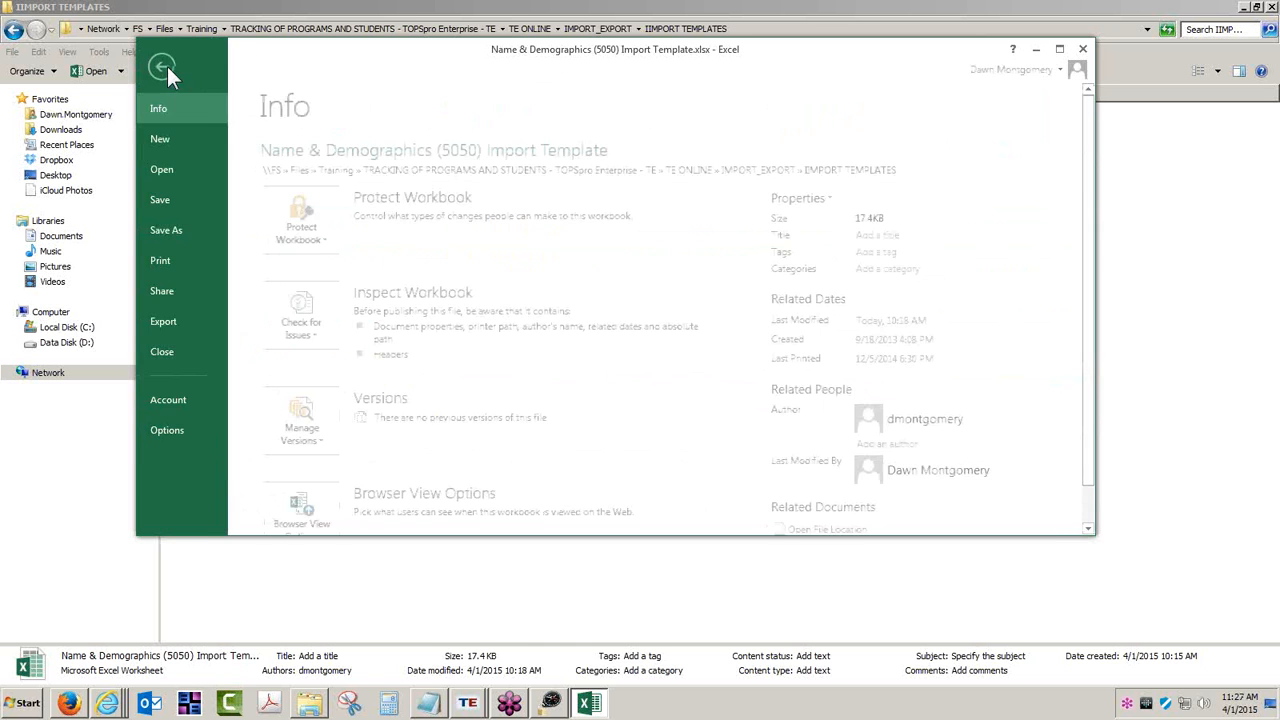
left_click(188, 229)
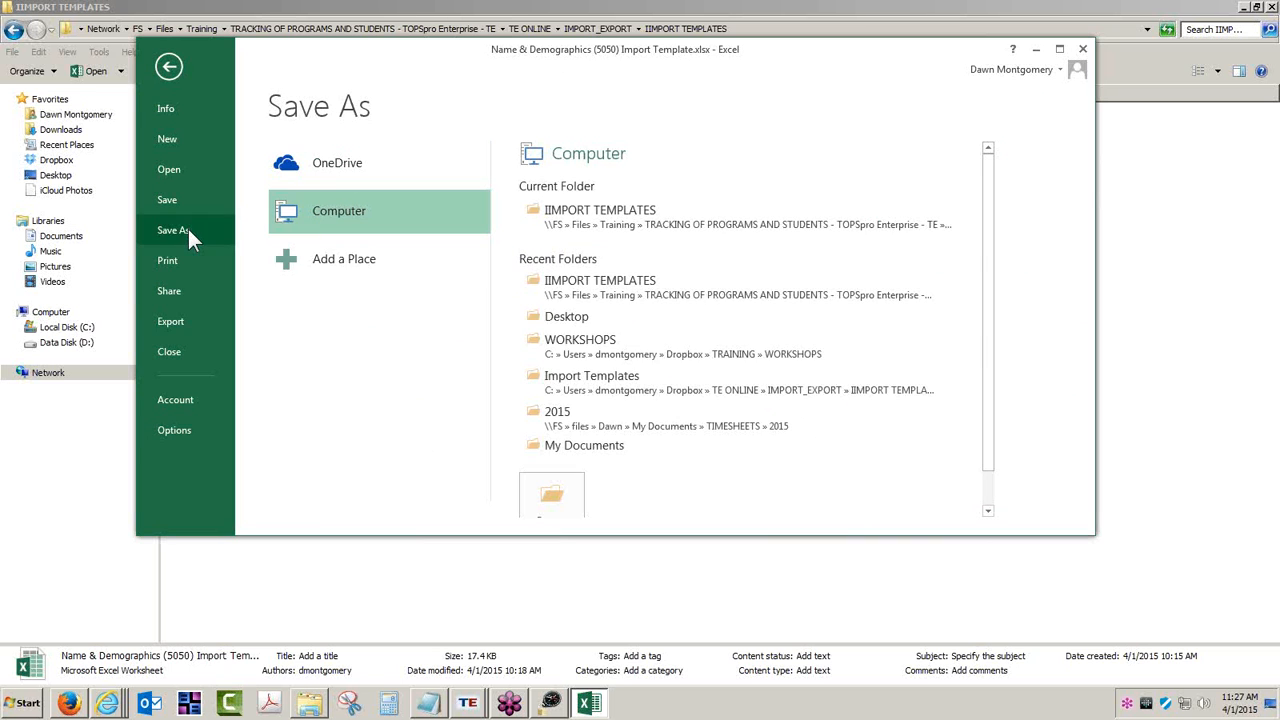
left_click(566, 317)
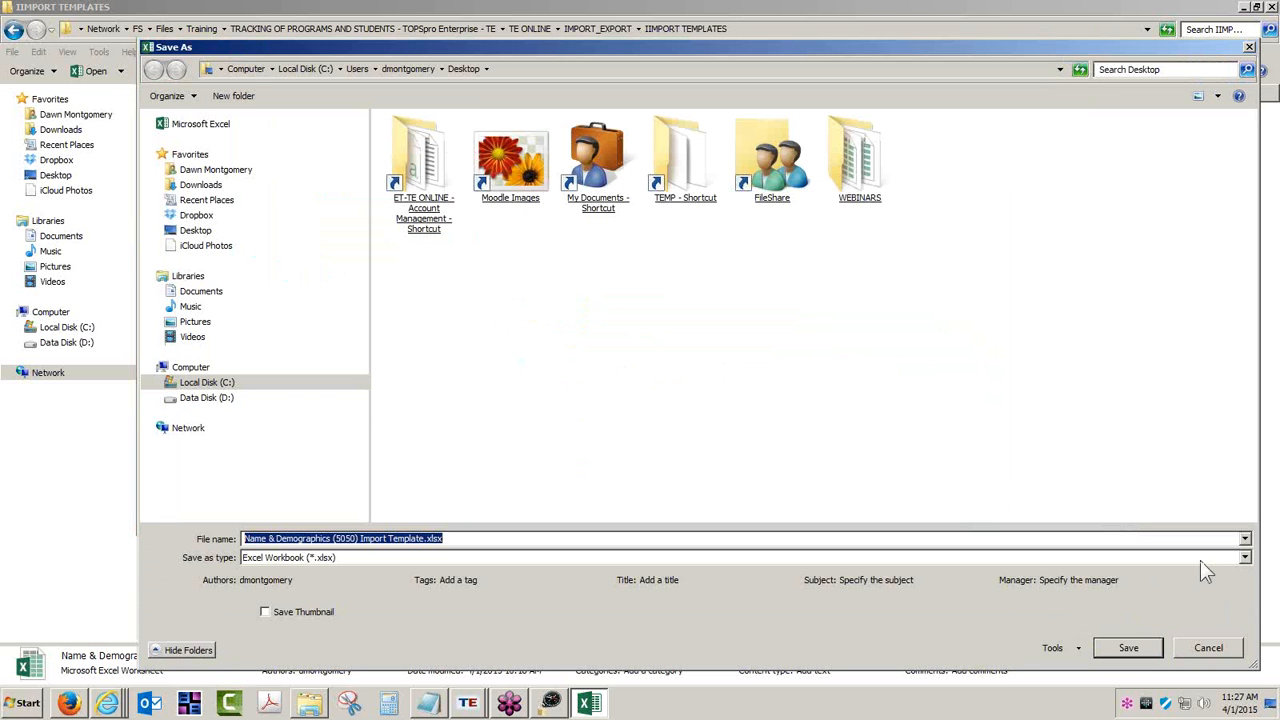
left_click(1245, 558)
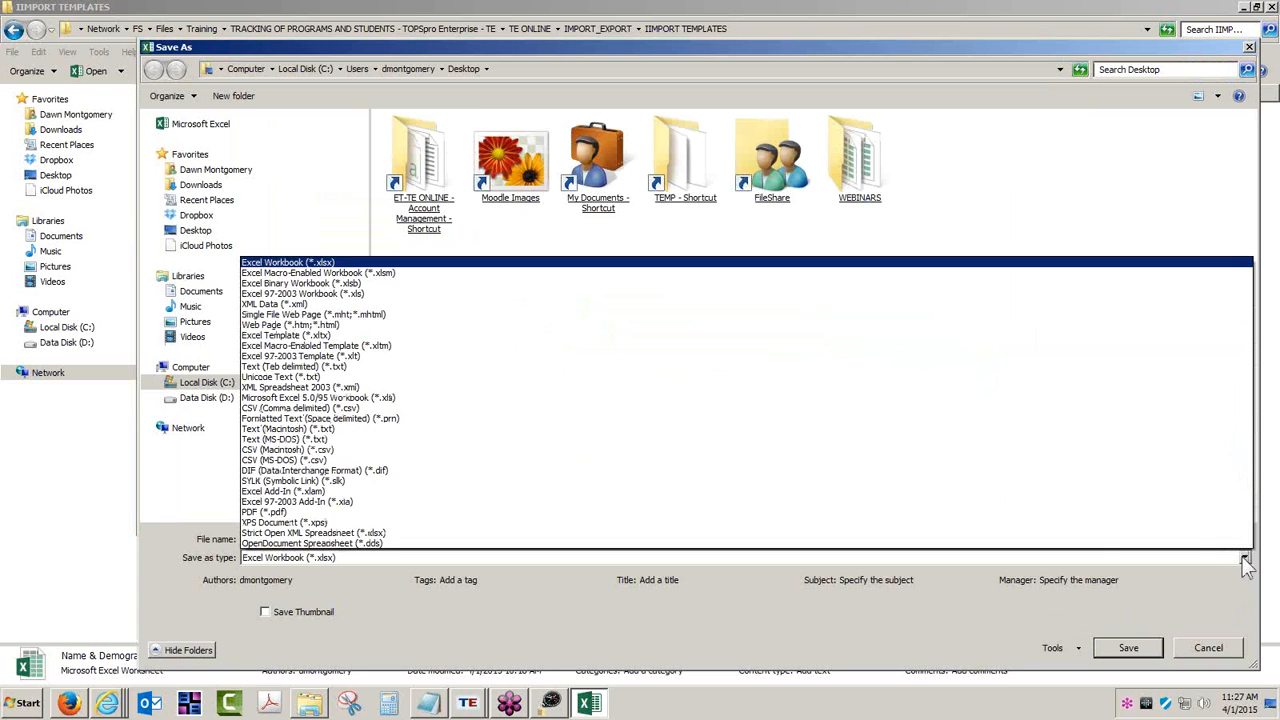
left_click(318, 409)
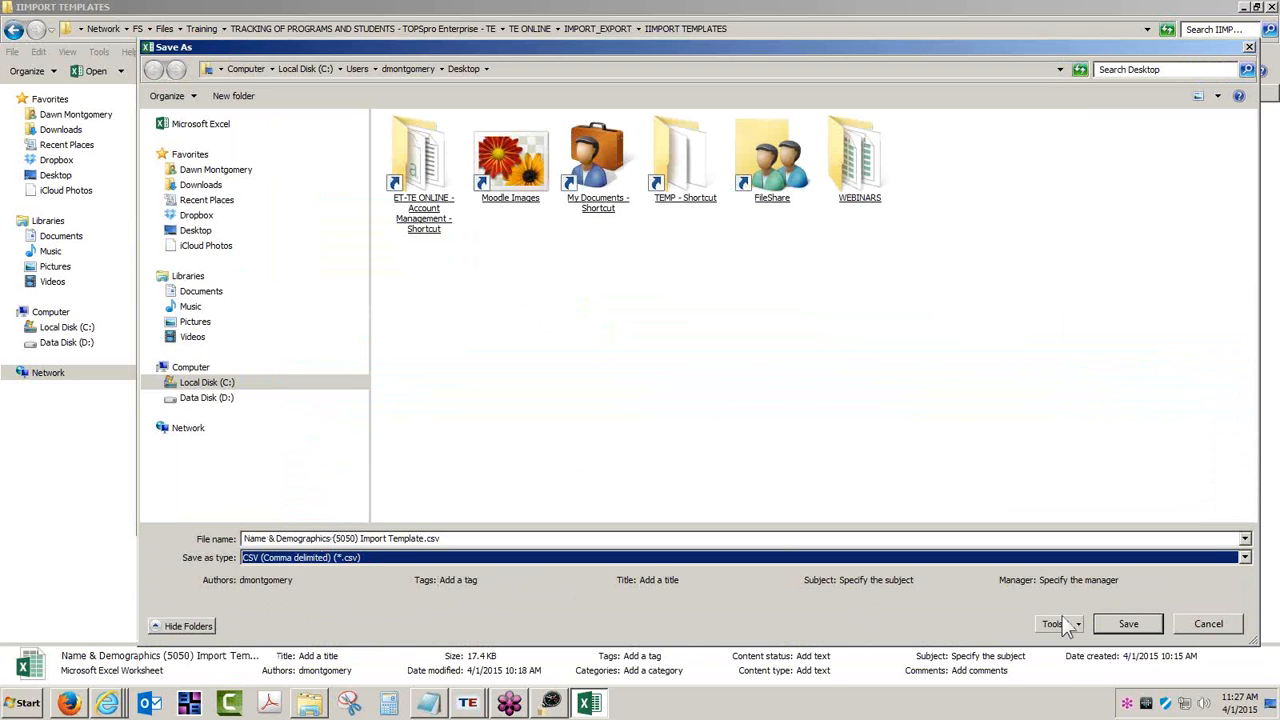
left_click(1124, 624)
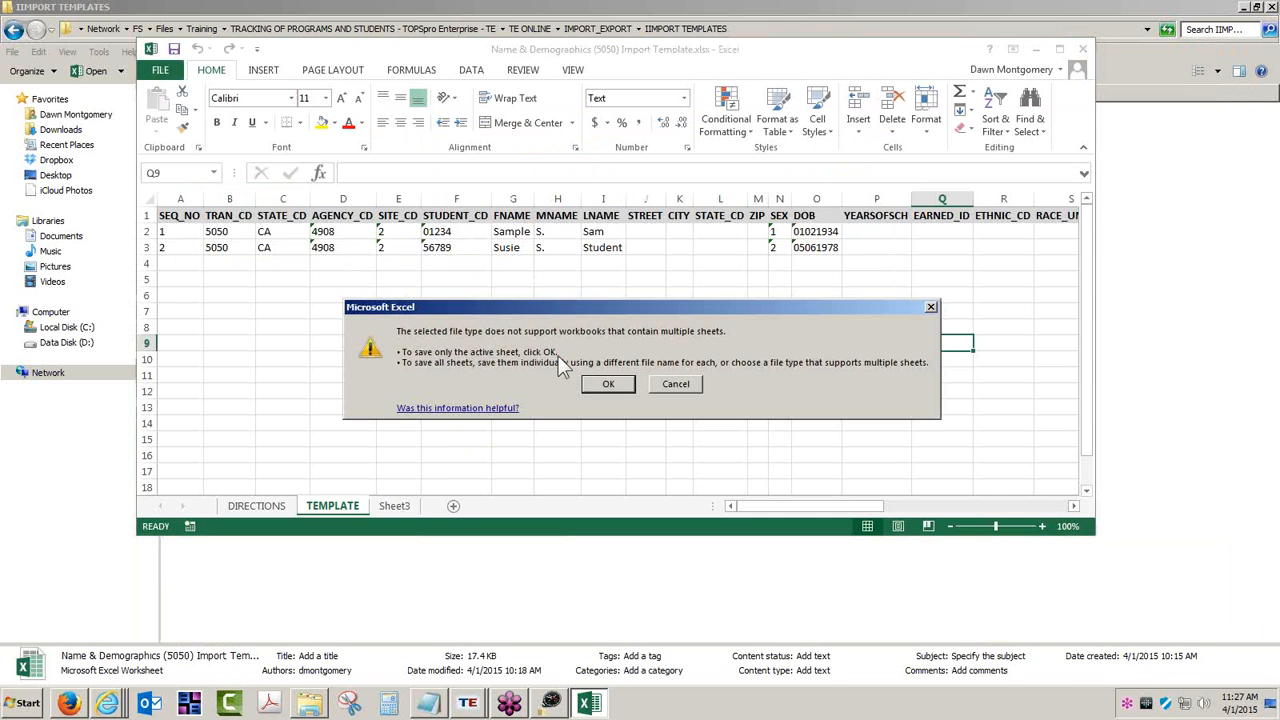
left_click(612, 388)
left_click(591, 387)
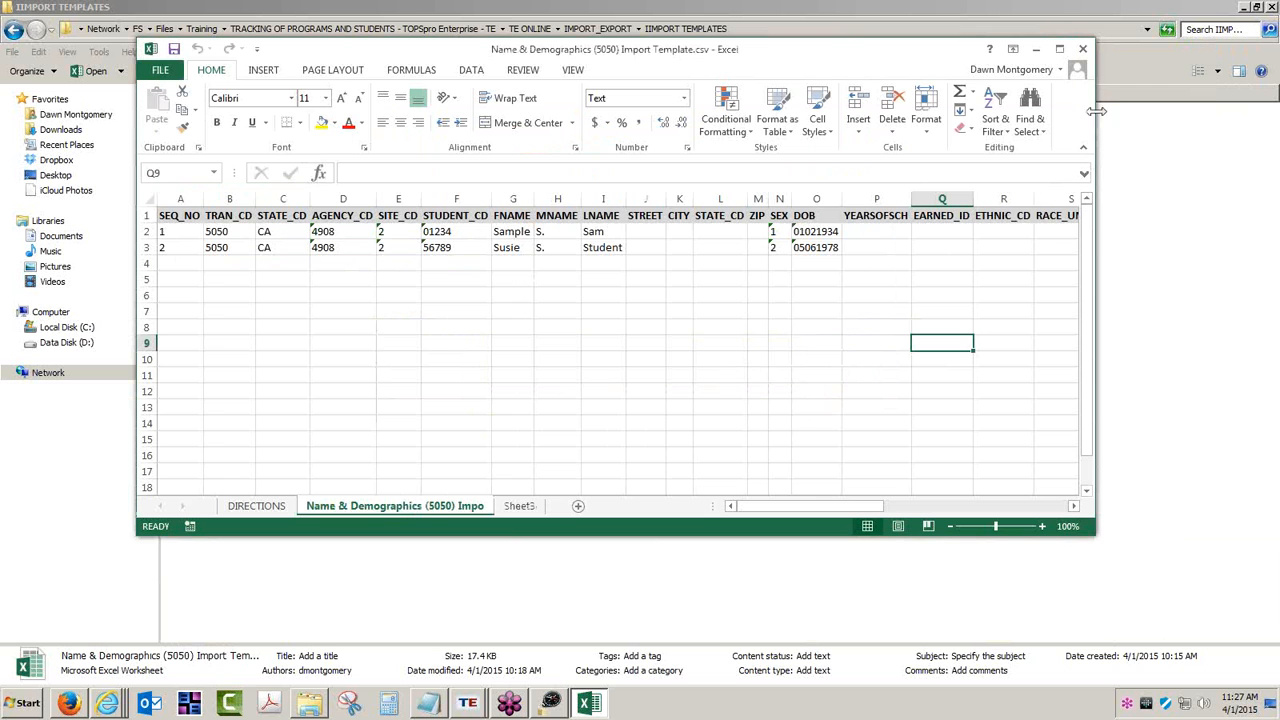
- Close the workbook, saving and replacing the Desktop CSV in CSV format
left_click(1083, 48)
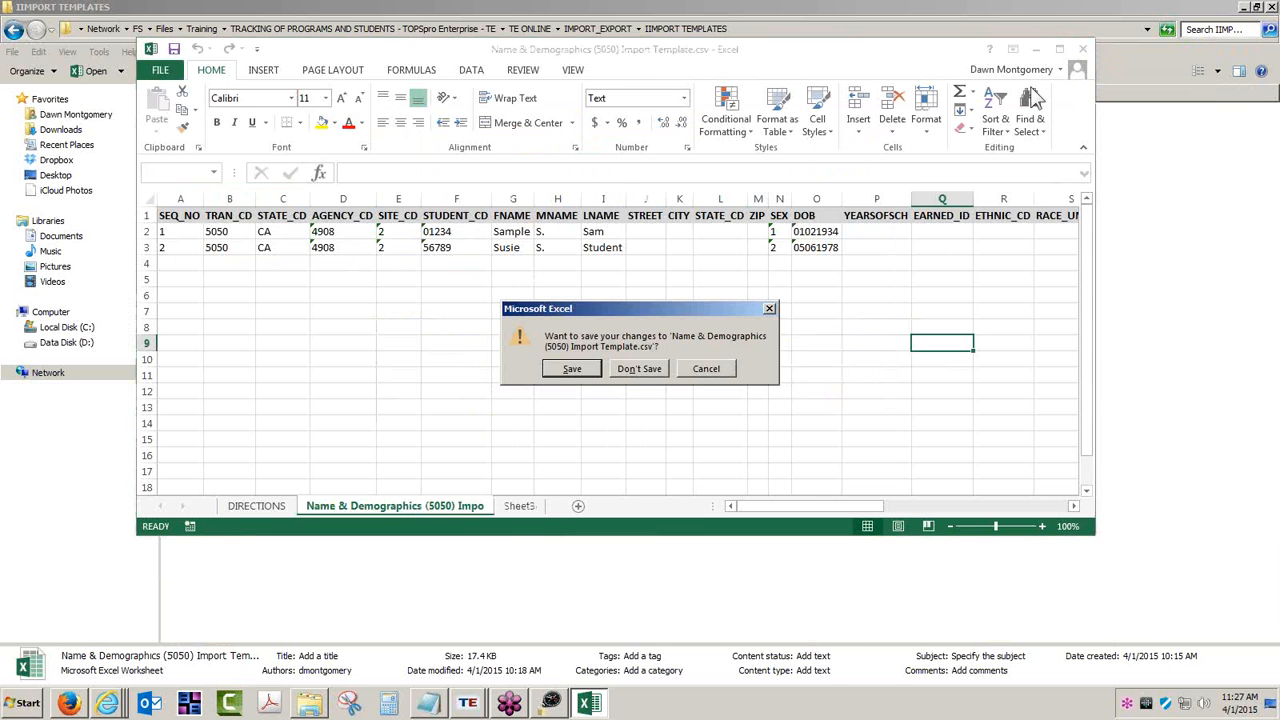
left_click(570, 369)
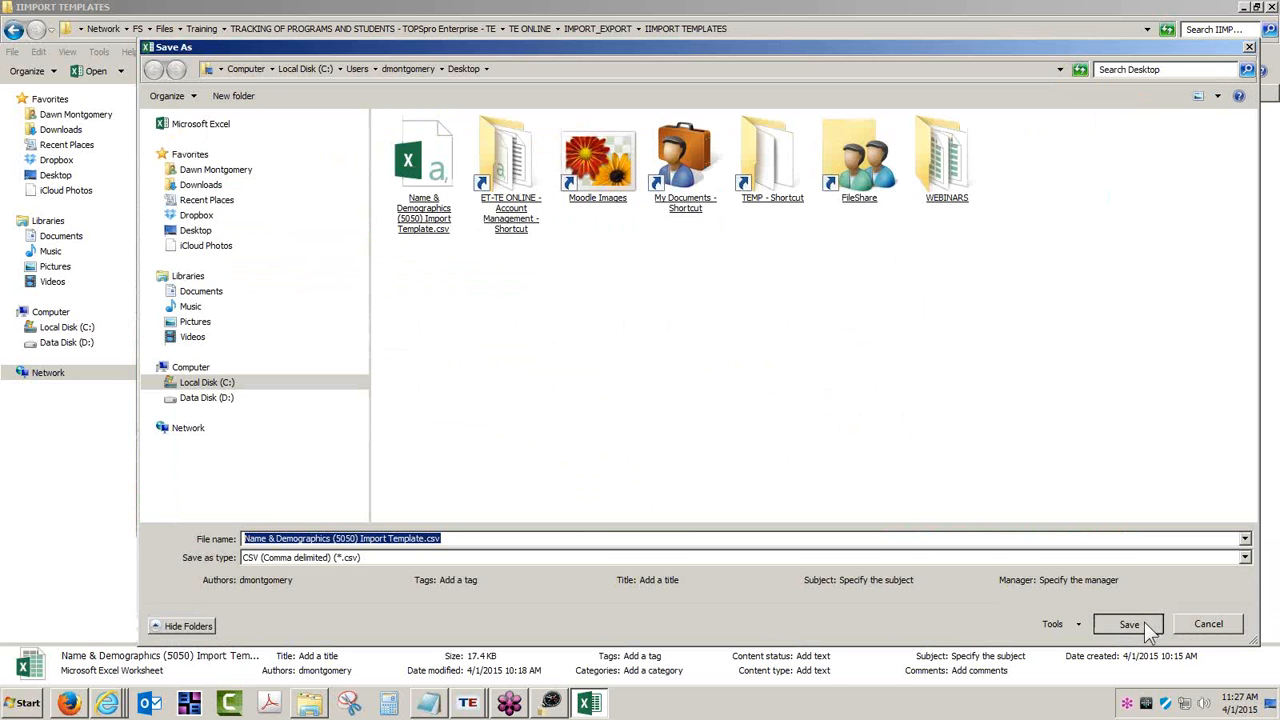
left_click(1130, 624)
left_click(700, 356)
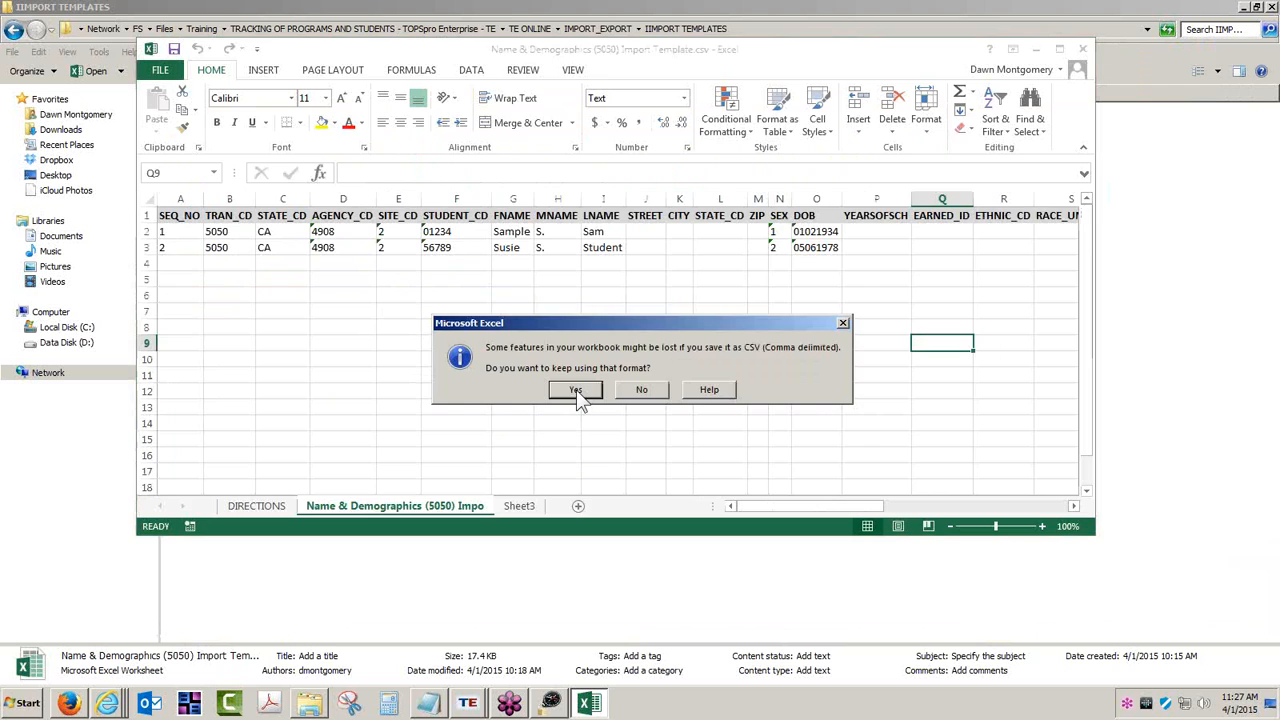
left_click(594, 390)
- Select the Name & Demographics (5050) CSV from the Desktop and validate it
mouse_move(478, 712)
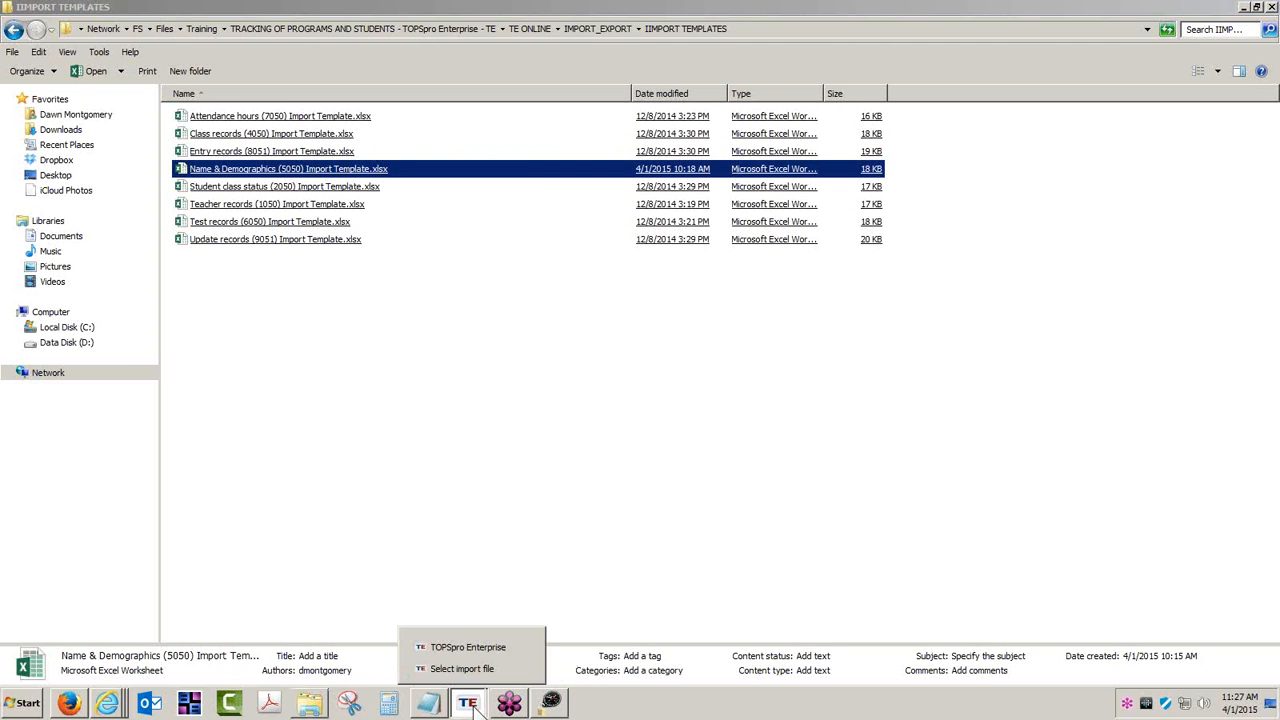
left_click(470, 666)
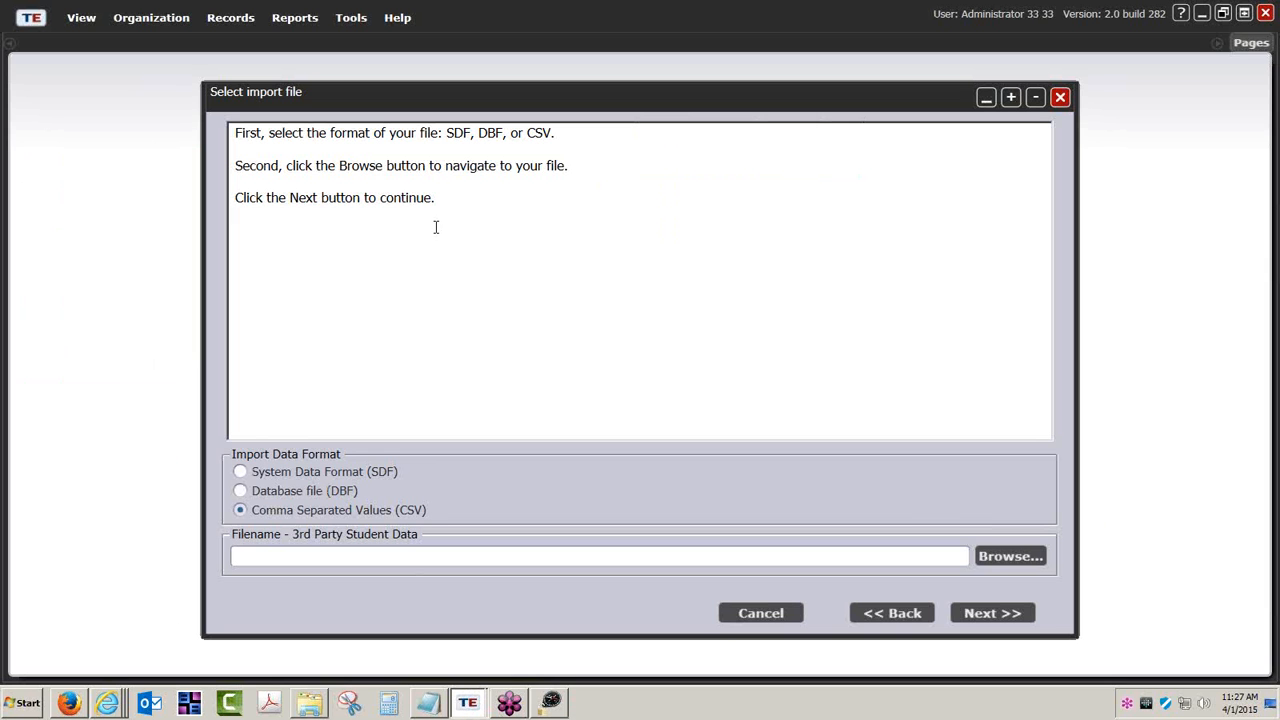
left_click(1006, 555)
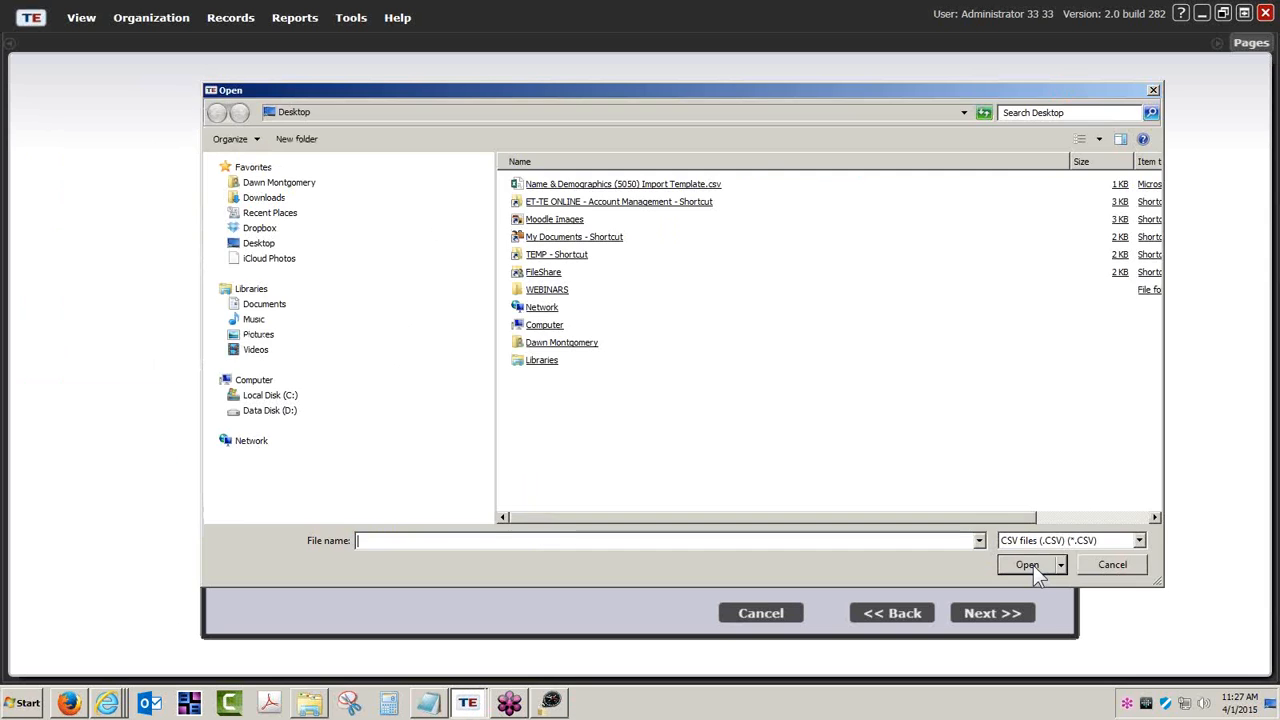
double_click(623, 180)
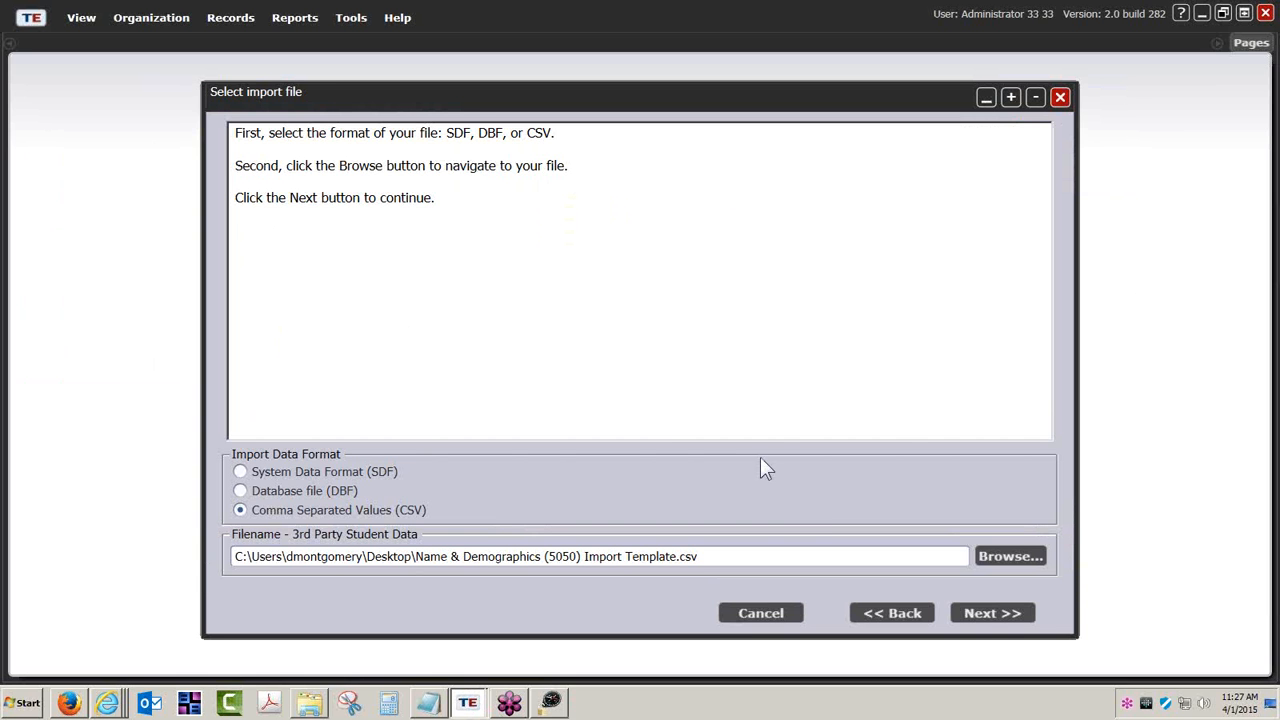
left_click(982, 612)
left_click(982, 614)
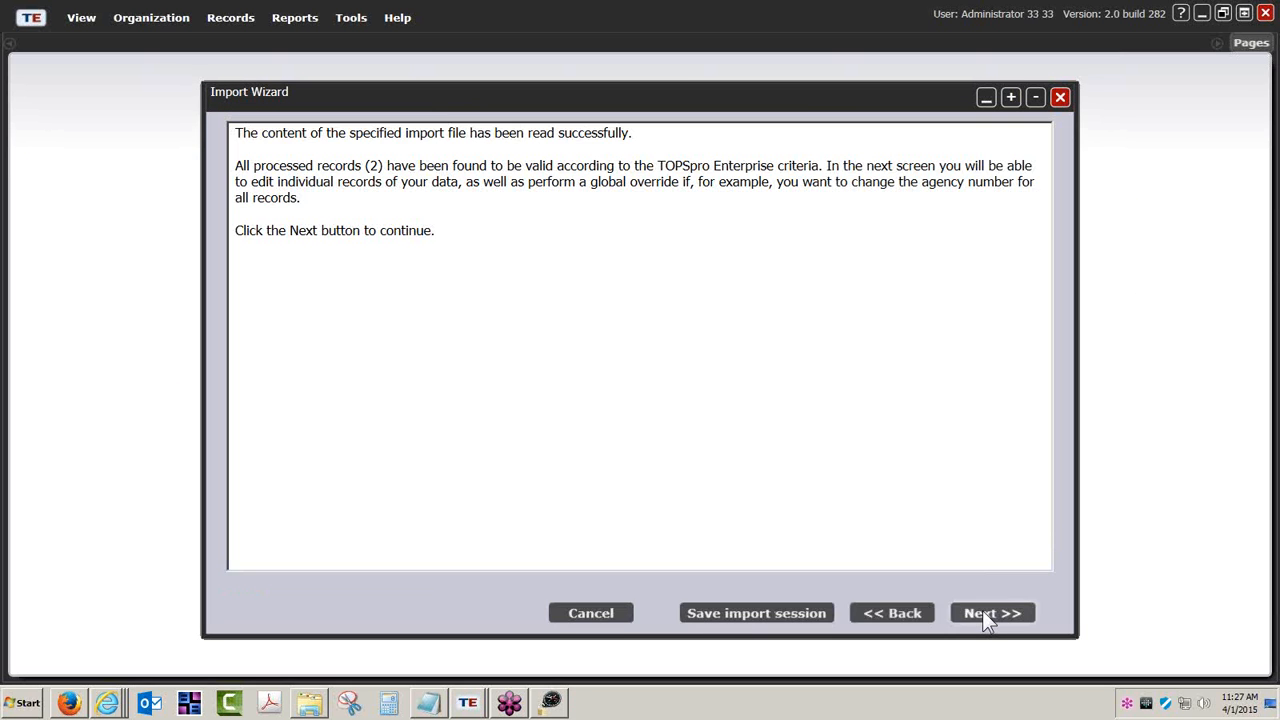
left_click(982, 612)
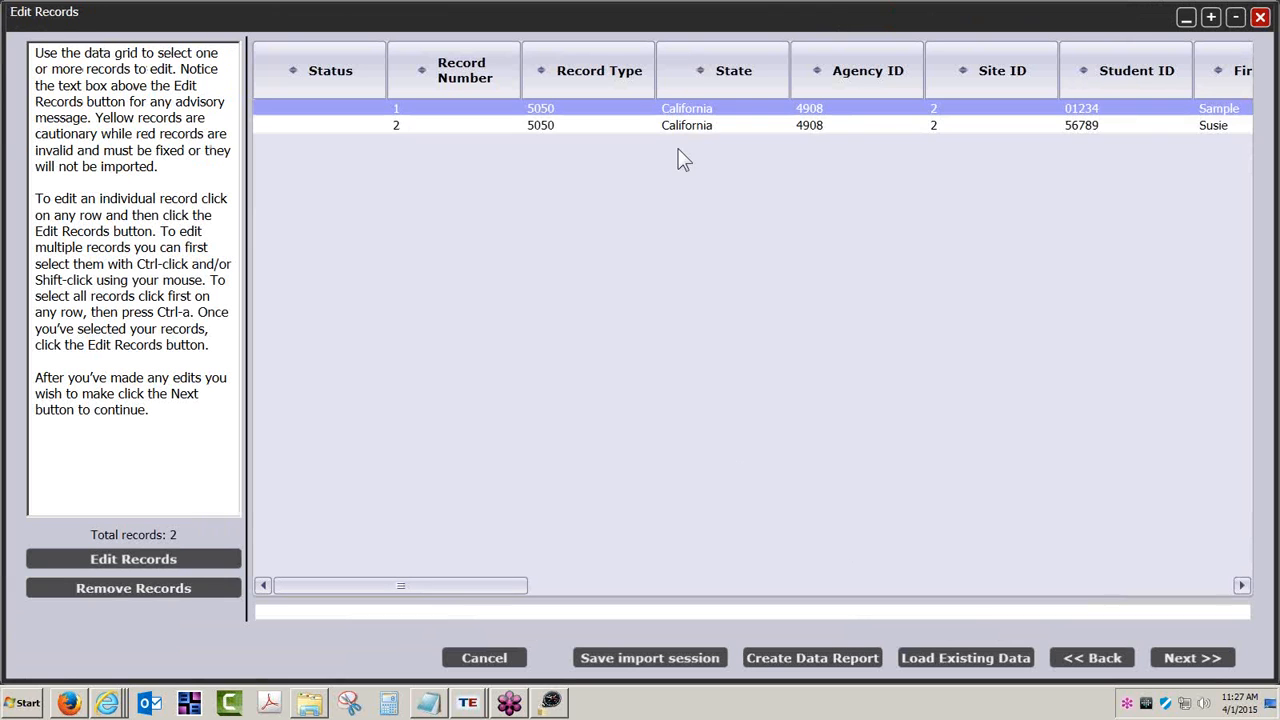
- Review both records in Edit Records, import the two valid records, and finish
left_click(731, 130, "shift")
left_click(730, 131)
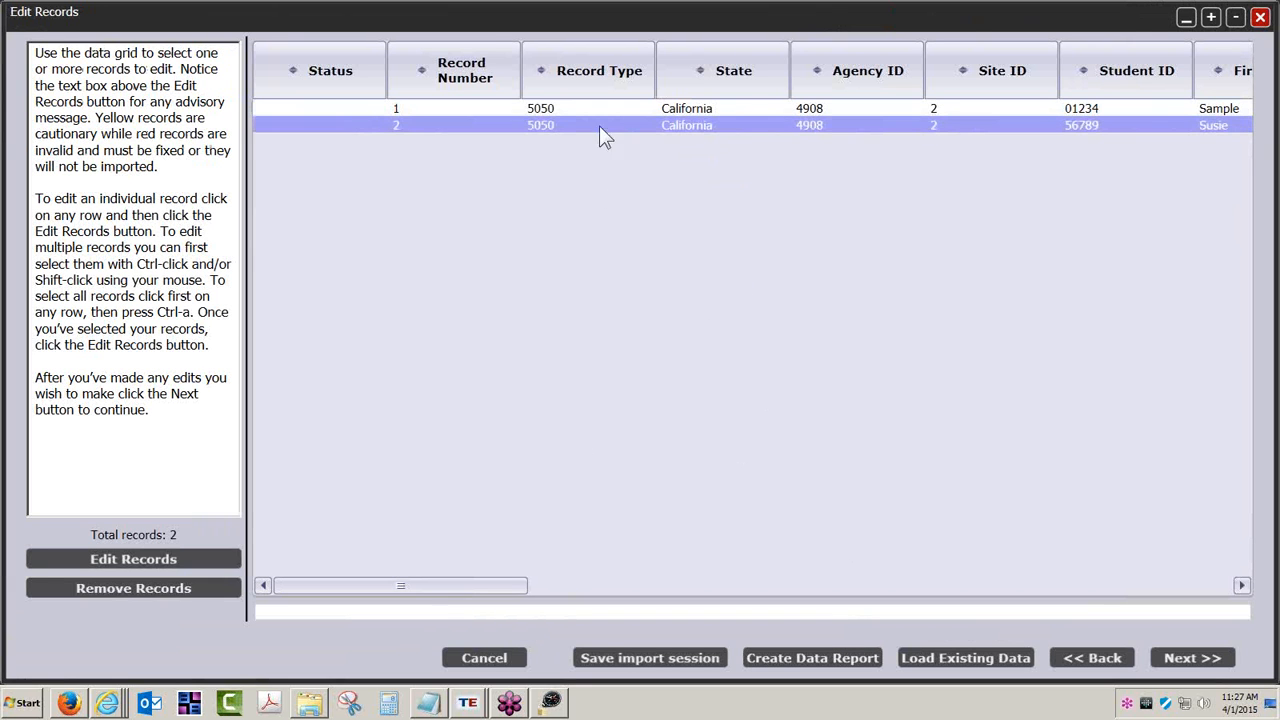
key("Up")
left_click(1198, 653)
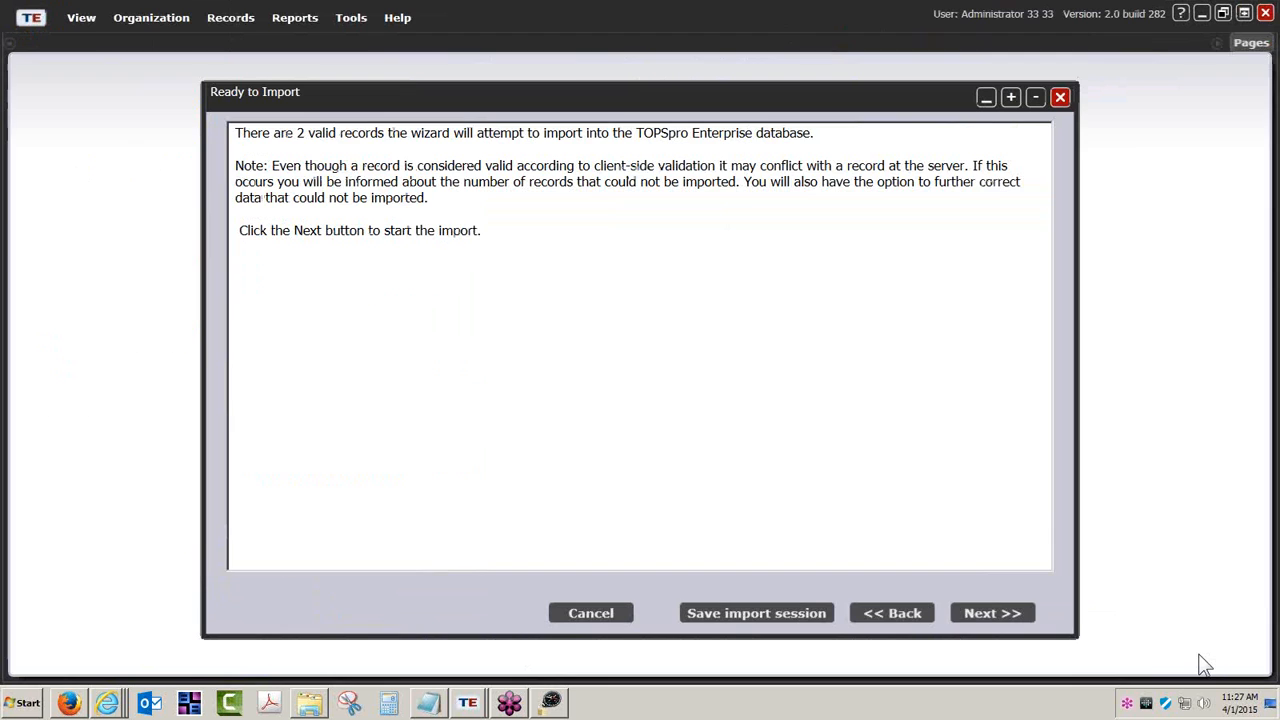
left_click(995, 612)
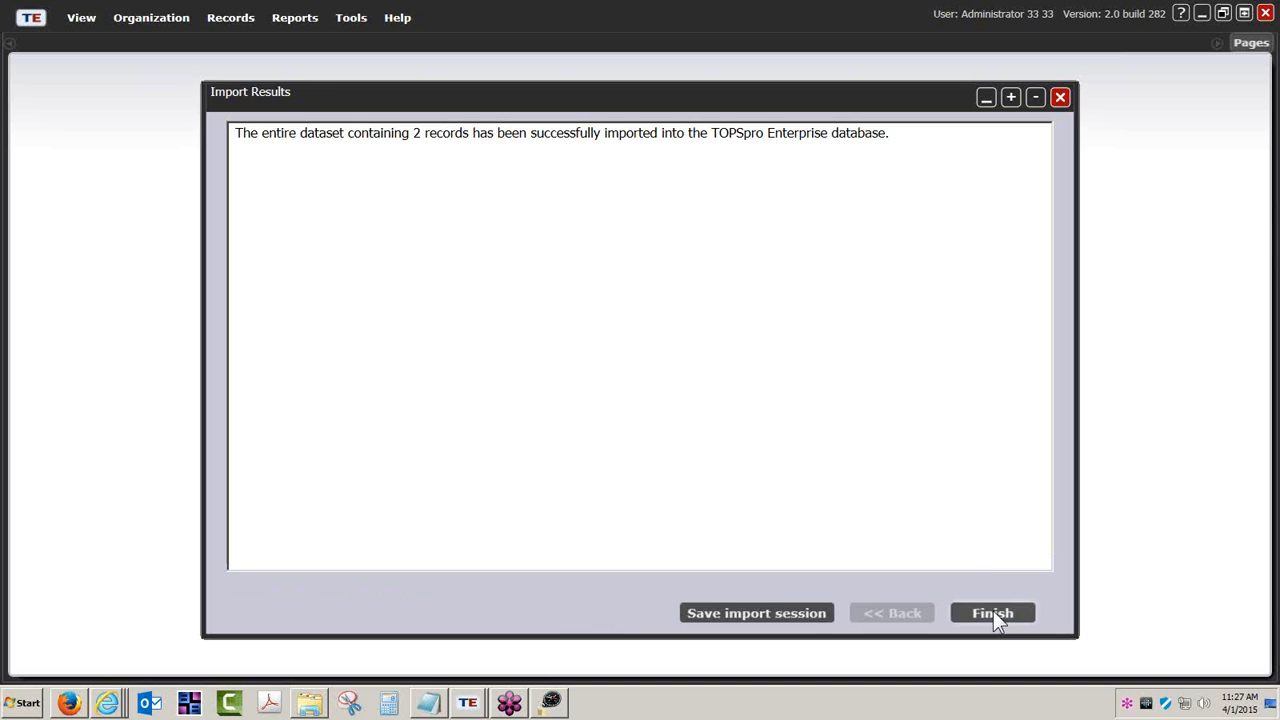
left_click(993, 614)
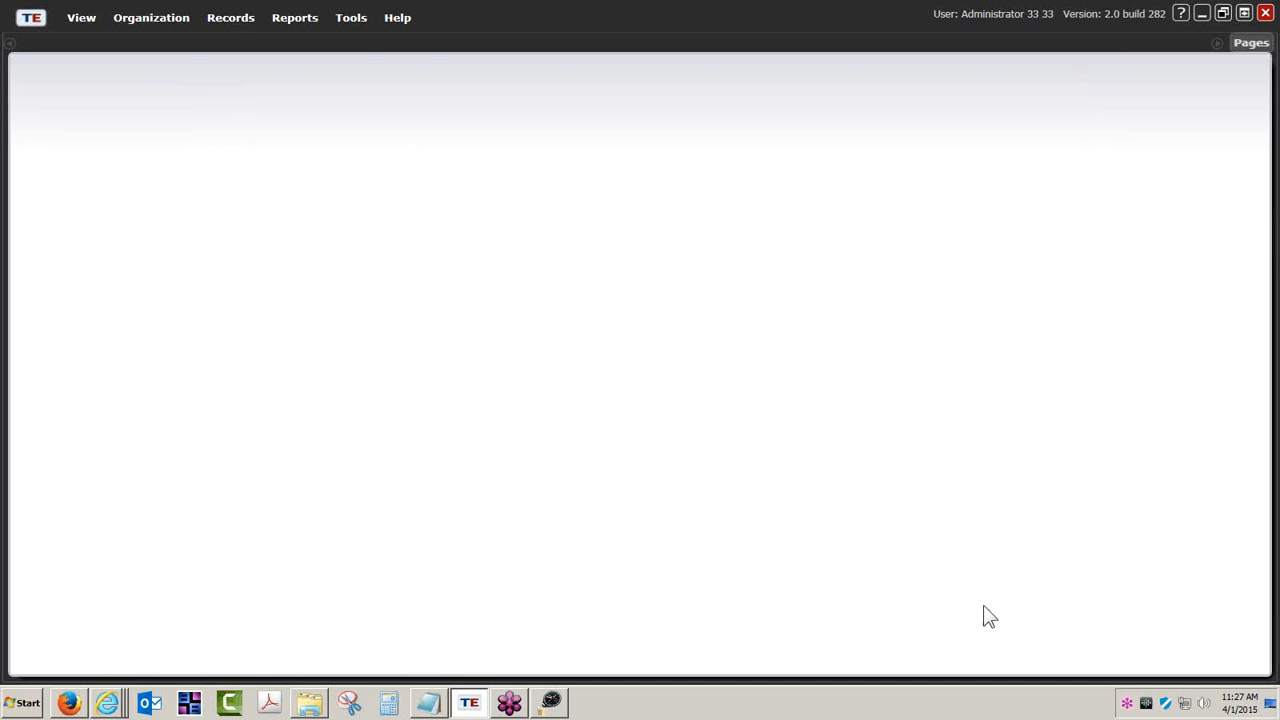
left_click(226, 20)
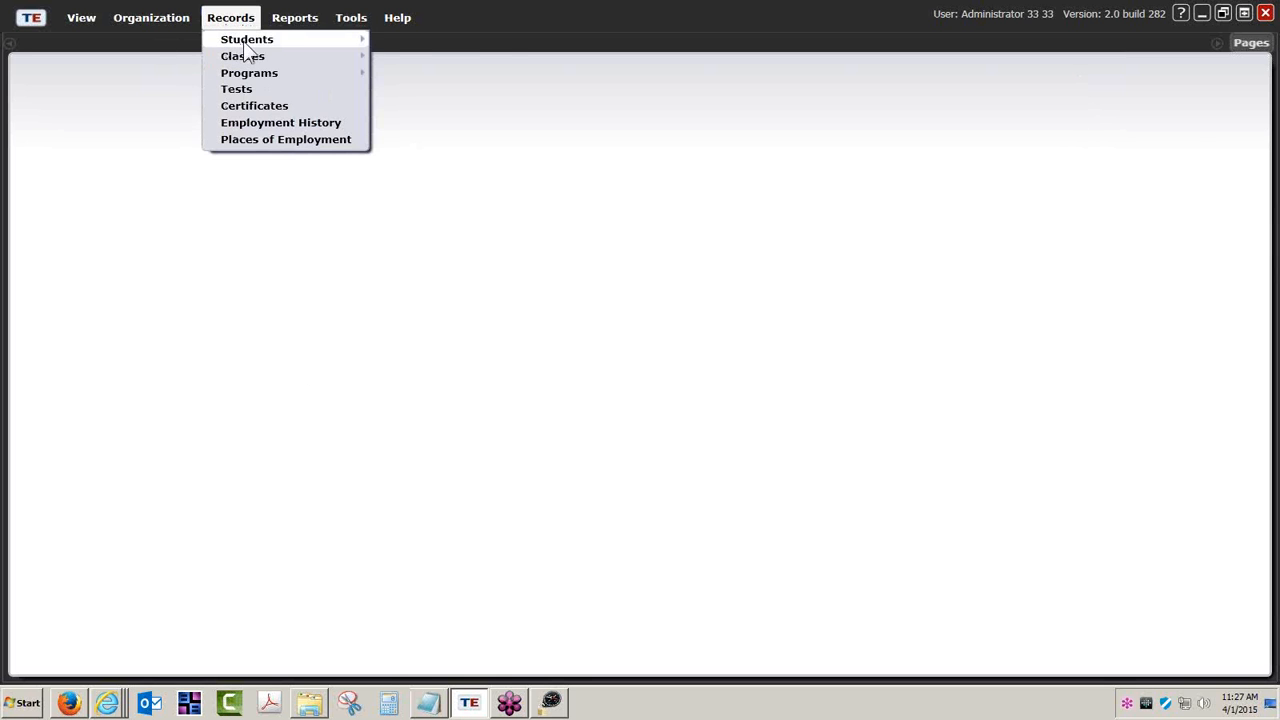
- List South Campus student demographics filtered by the first imported student's name
mouse_move(245, 41)
left_click(443, 44)
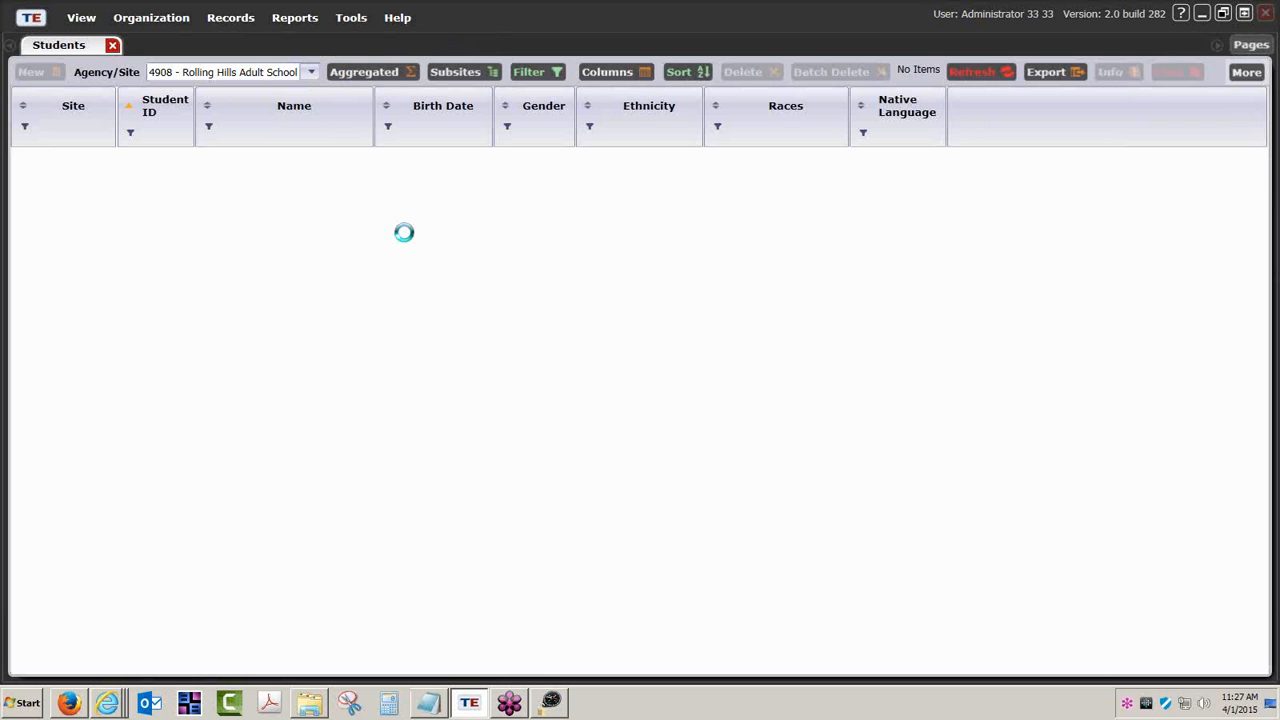
left_click(311, 72)
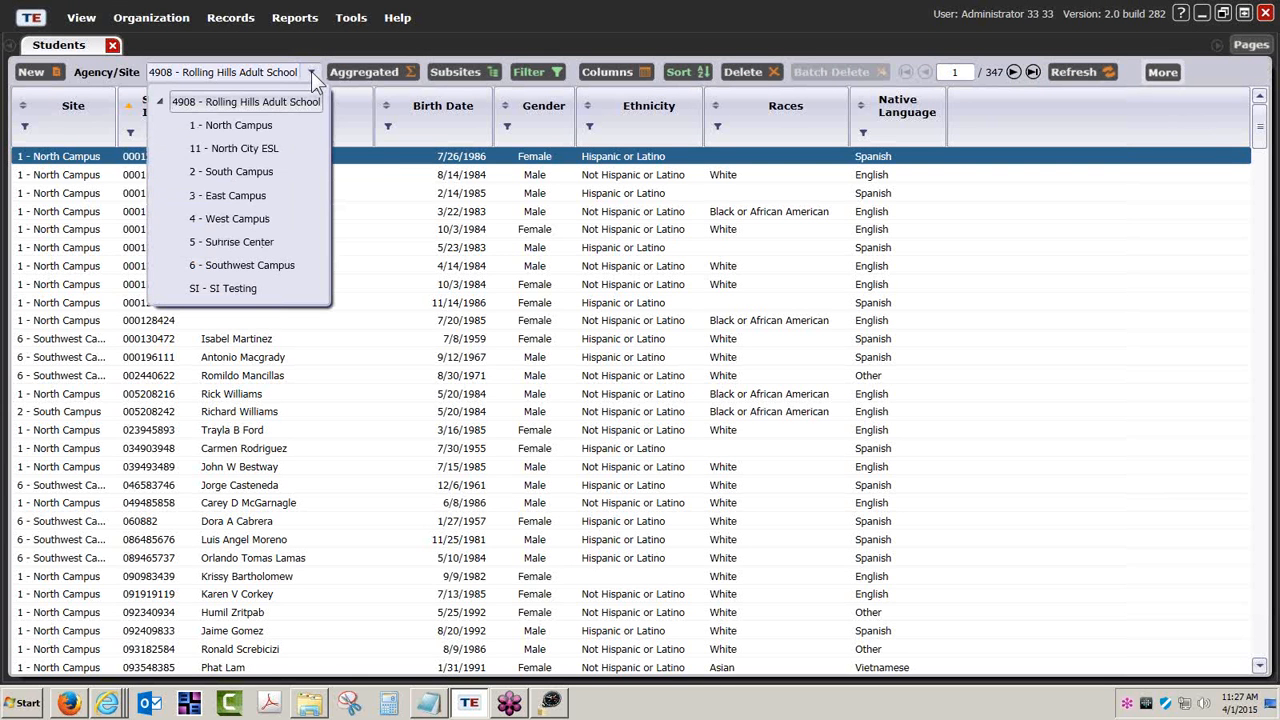
left_click(246, 170)
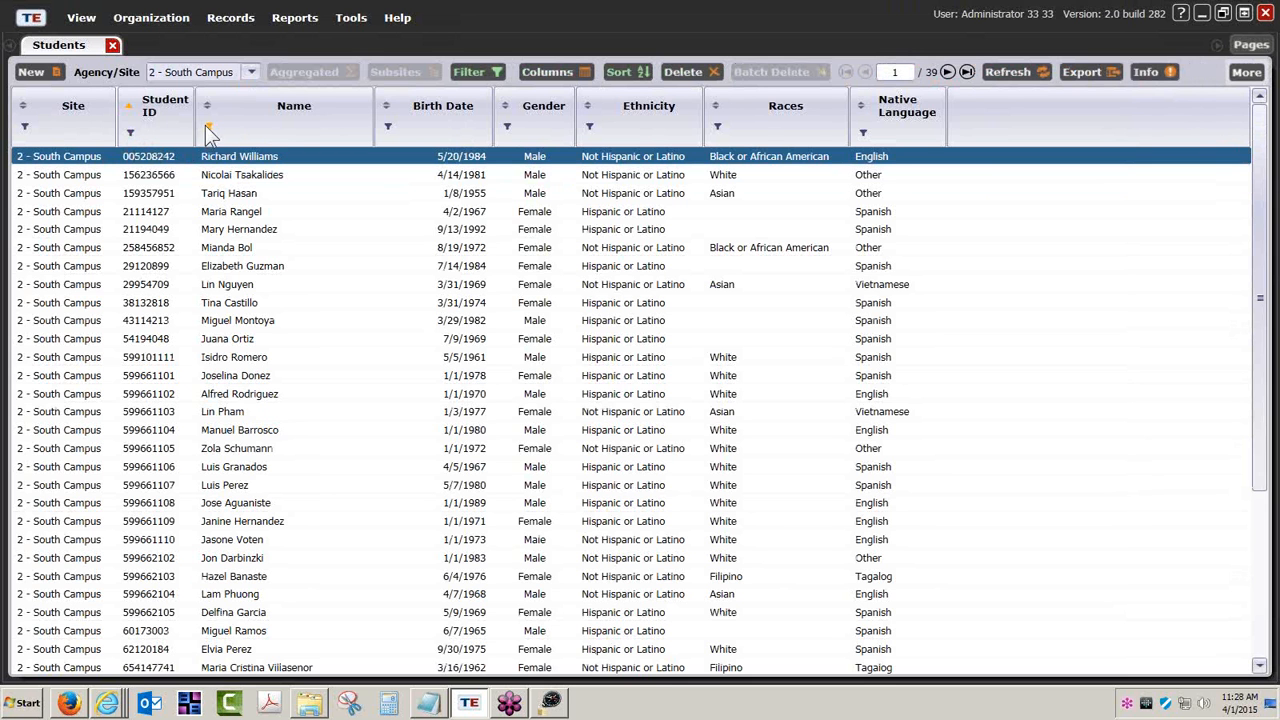
left_click(207, 127)
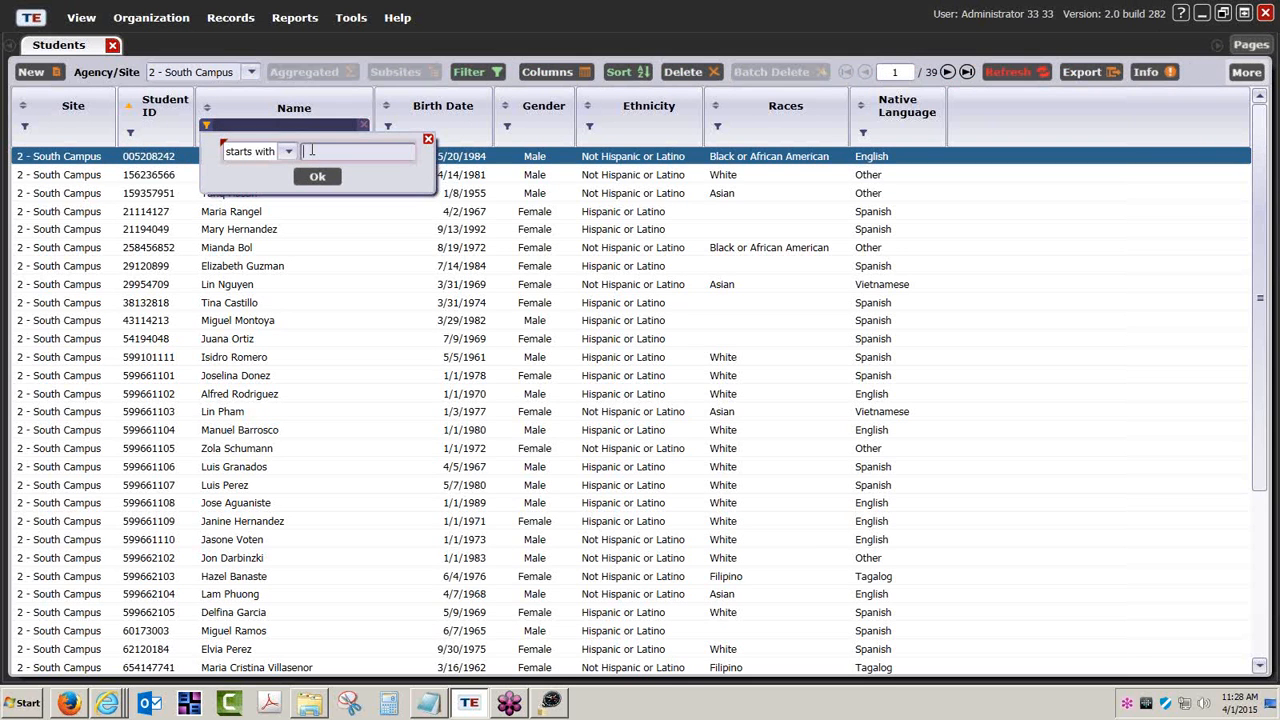
type("Sample")
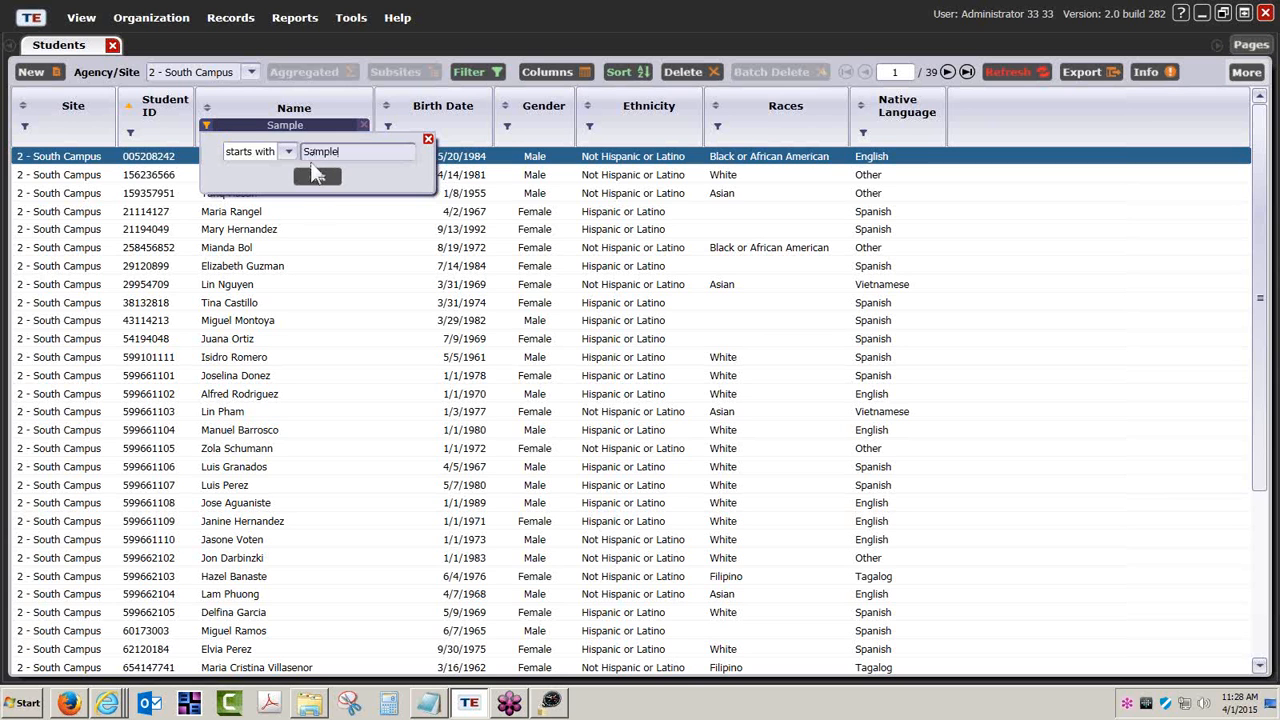
left_click(316, 180)
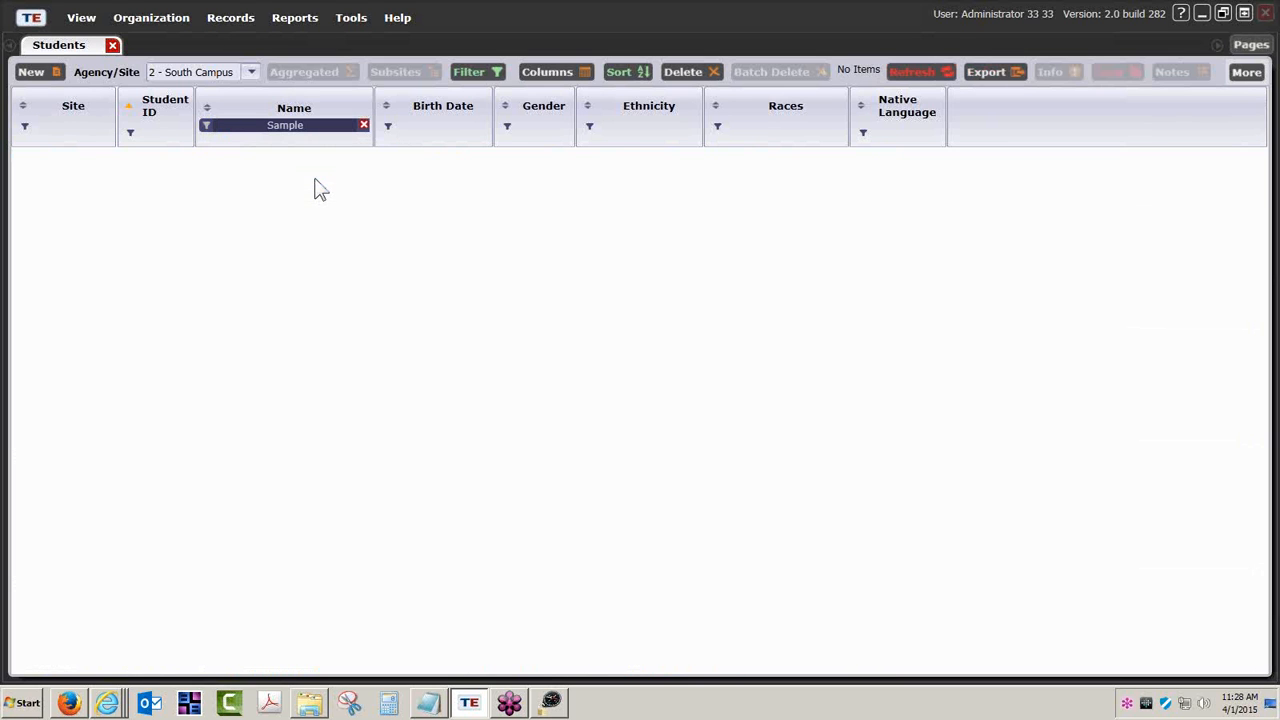
- Remove the program-year restriction, reapply the name filter, and select the second match
left_click(479, 70)
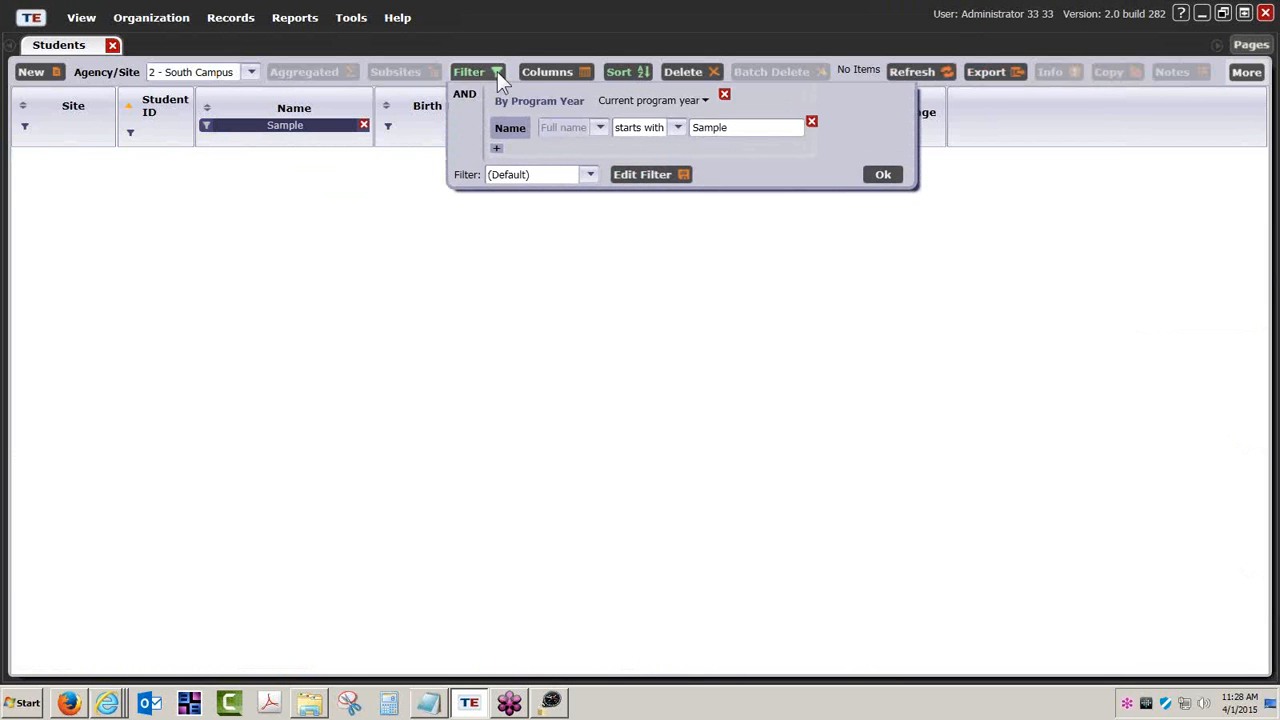
left_click(725, 93)
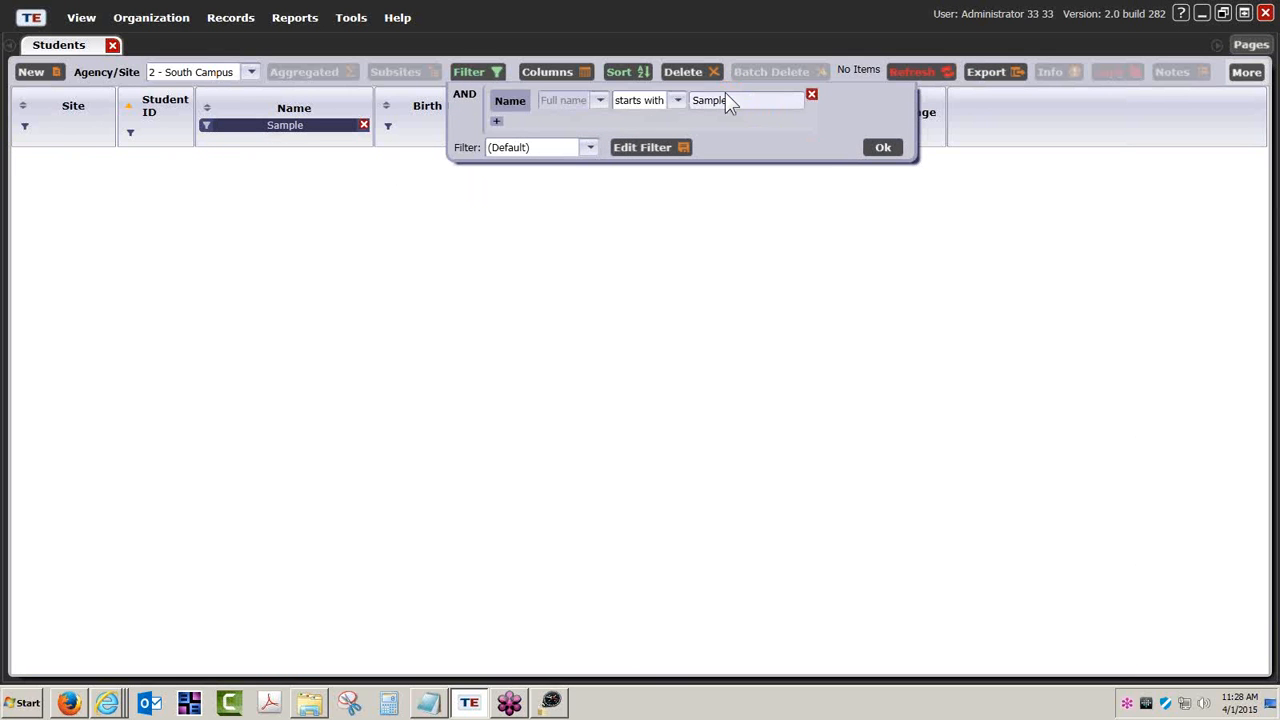
left_click(882, 148)
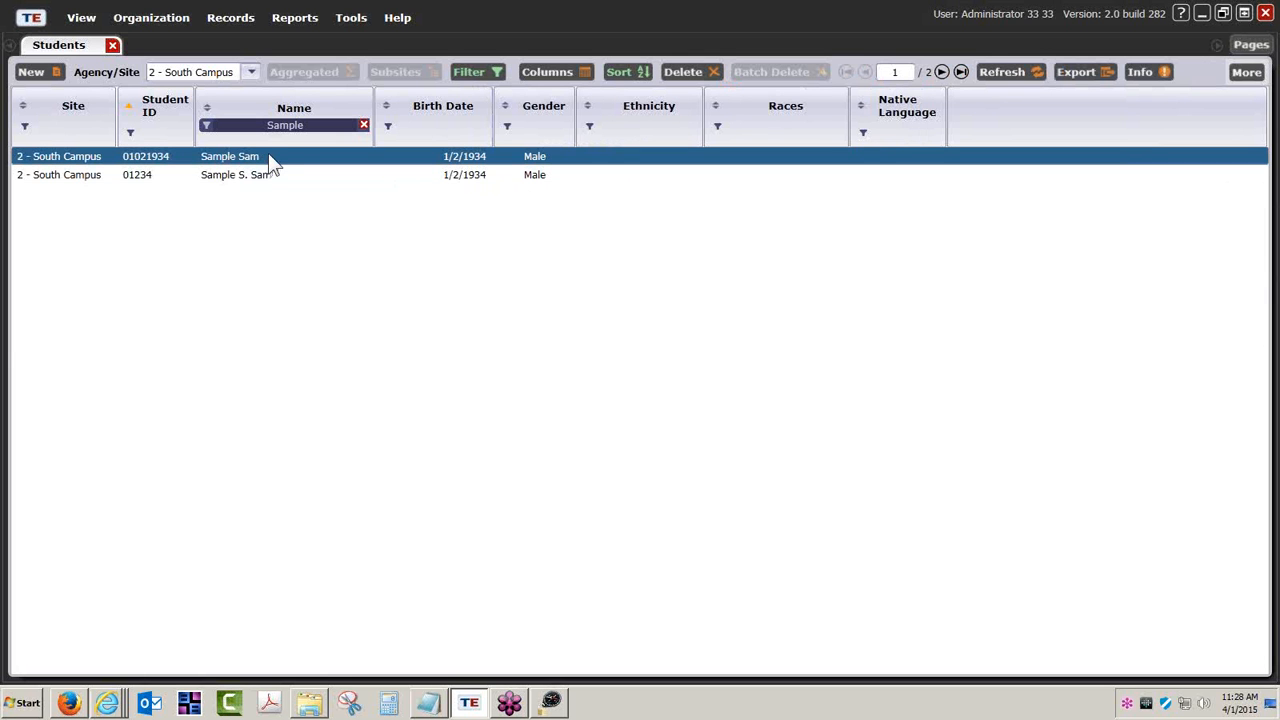
left_click(352, 127)
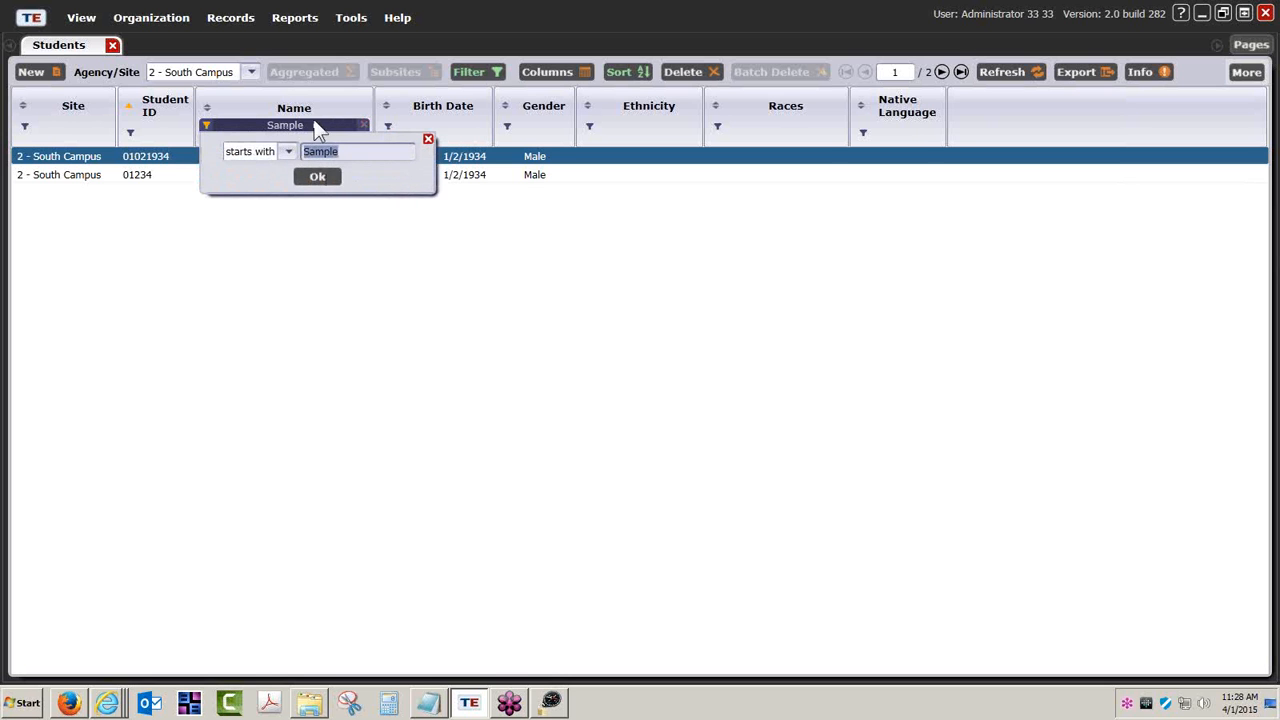
left_click(330, 183)
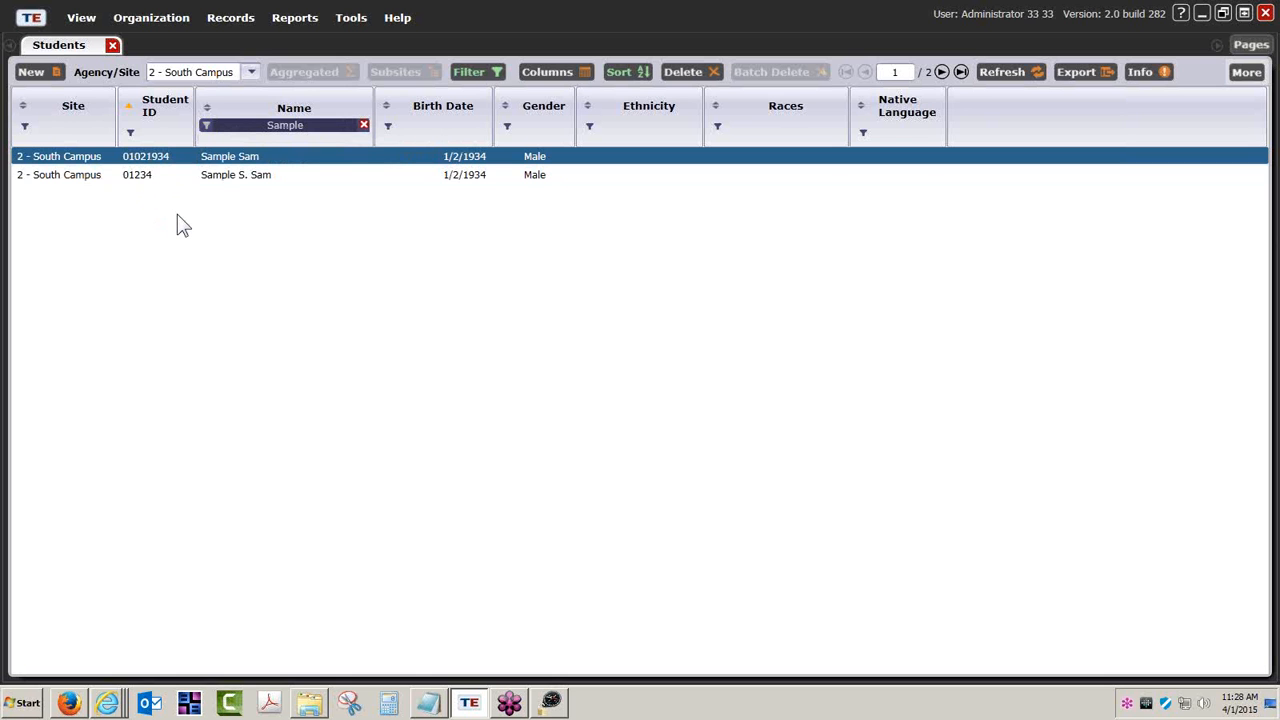
left_click(140, 188)
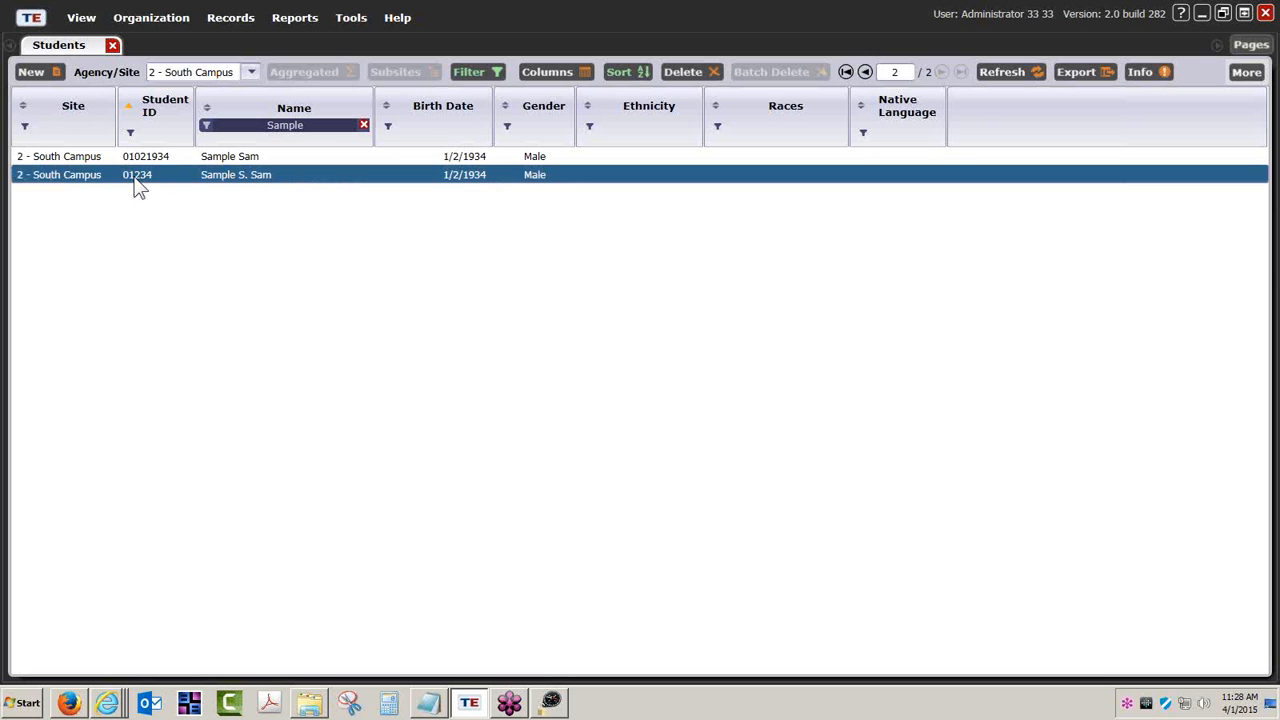
- Filter by the second imported student's name and select the second matching record
left_click(294, 127)
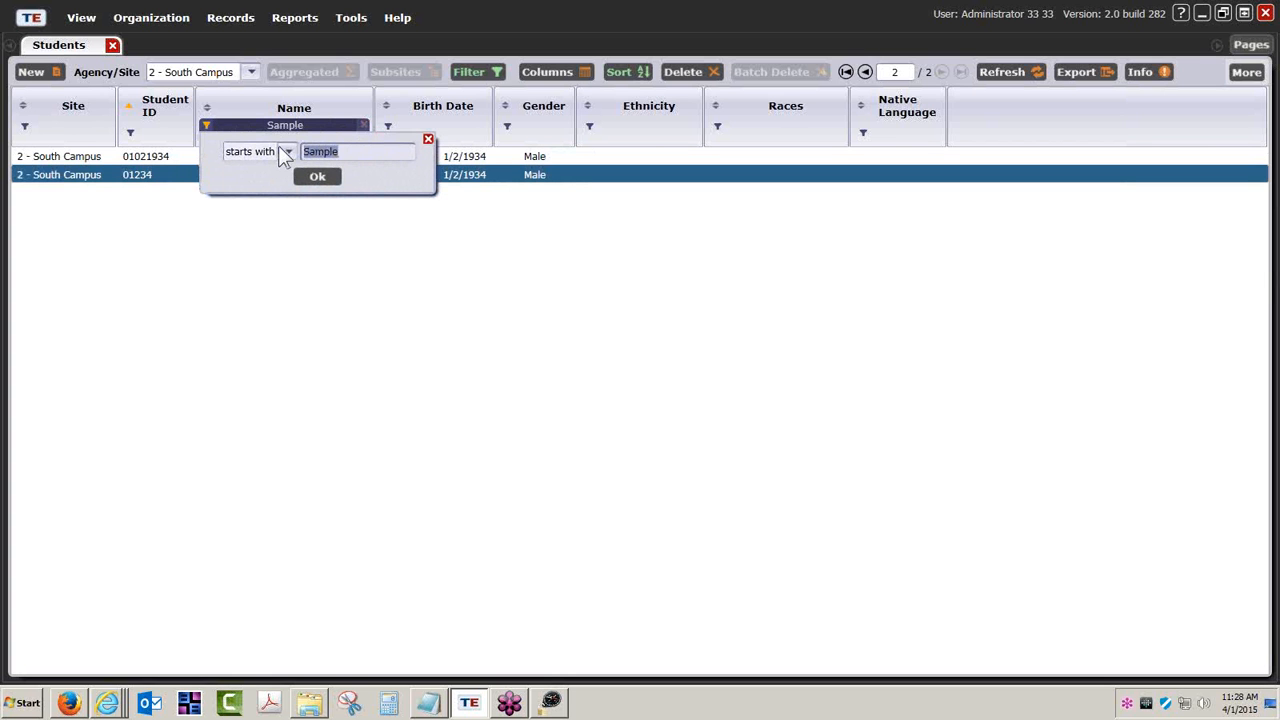
type("Susie")
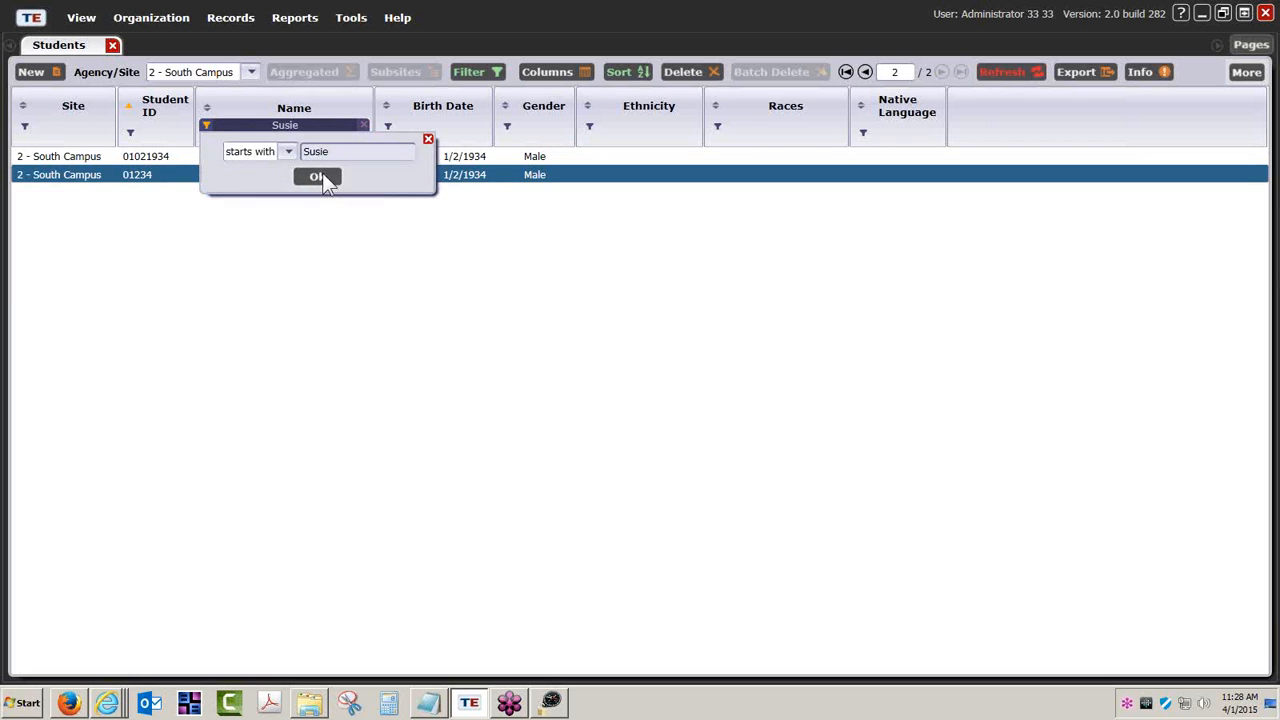
left_click(320, 175)
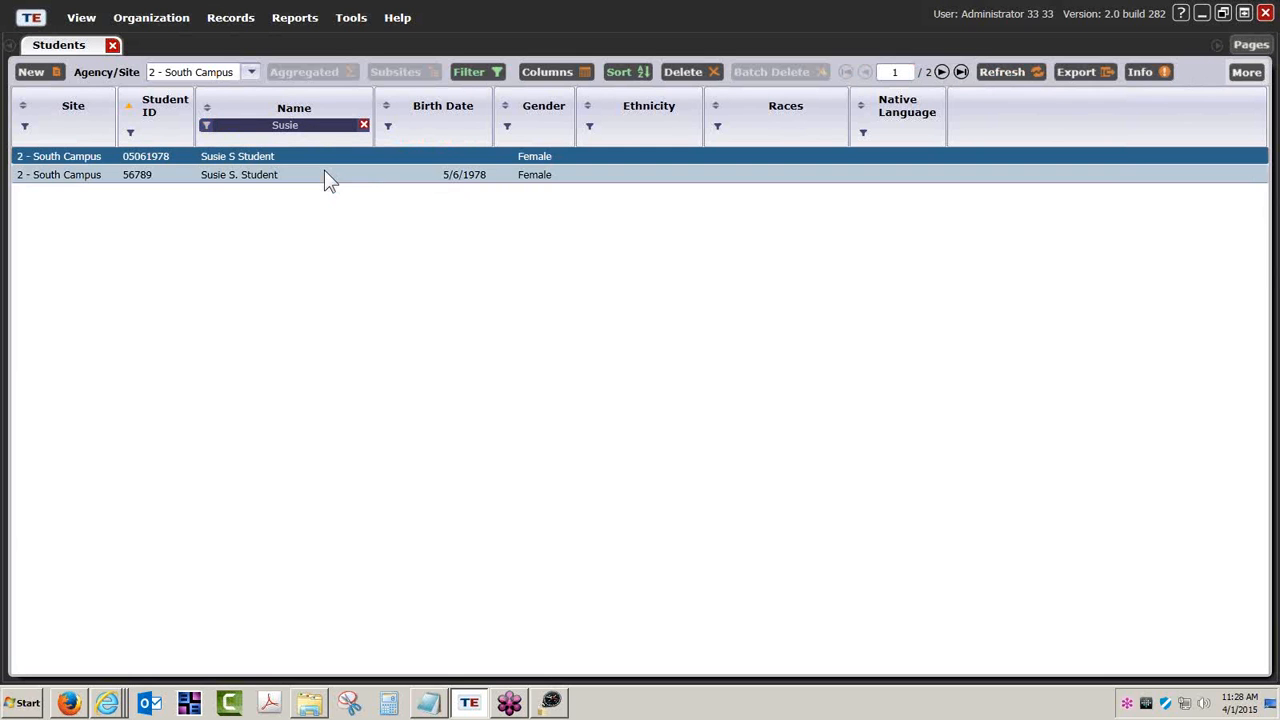
left_click(137, 182)
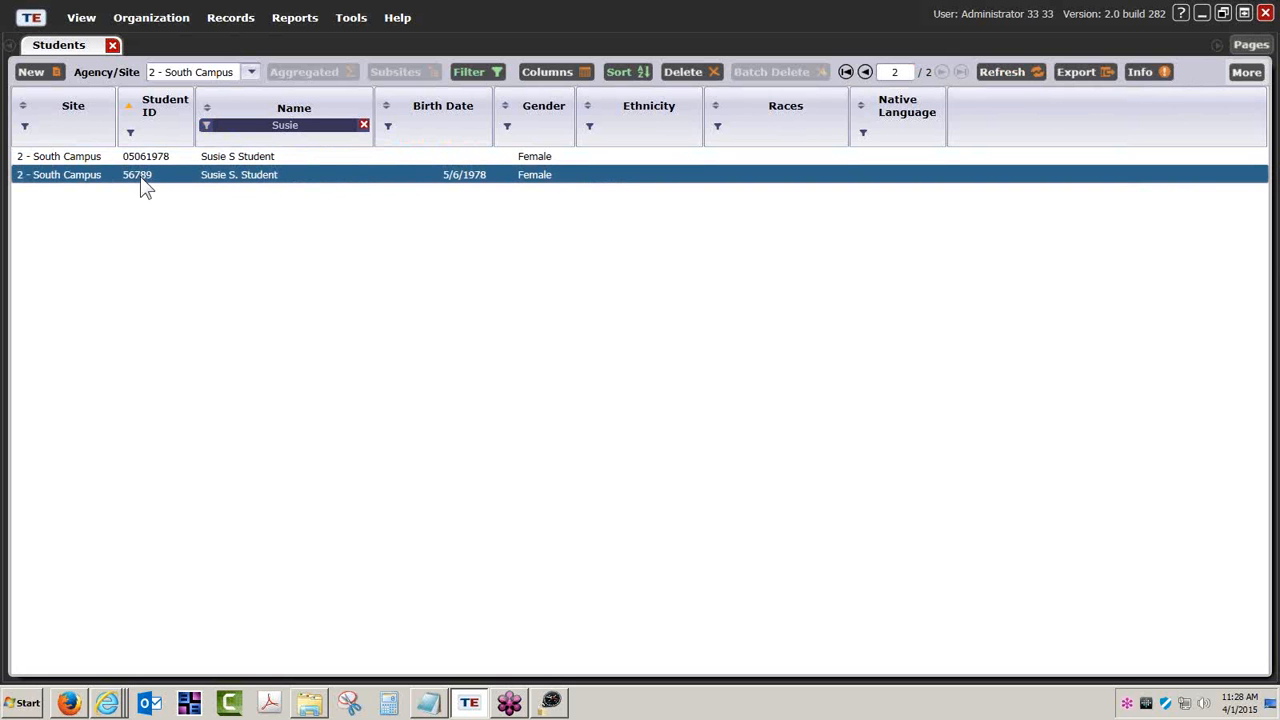
- Open the second imported student's full record, then select the Test records (6050) template in the import templates folder
double_click(219, 179)
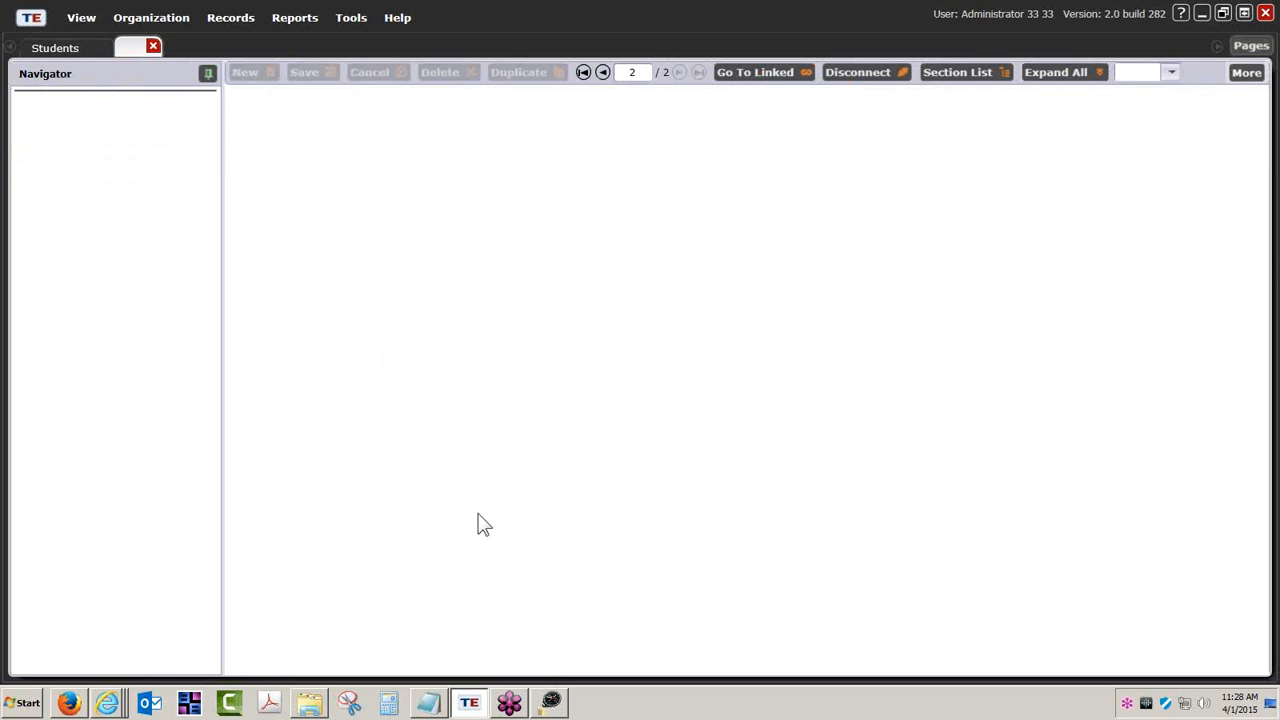
mouse_move(555, 701)
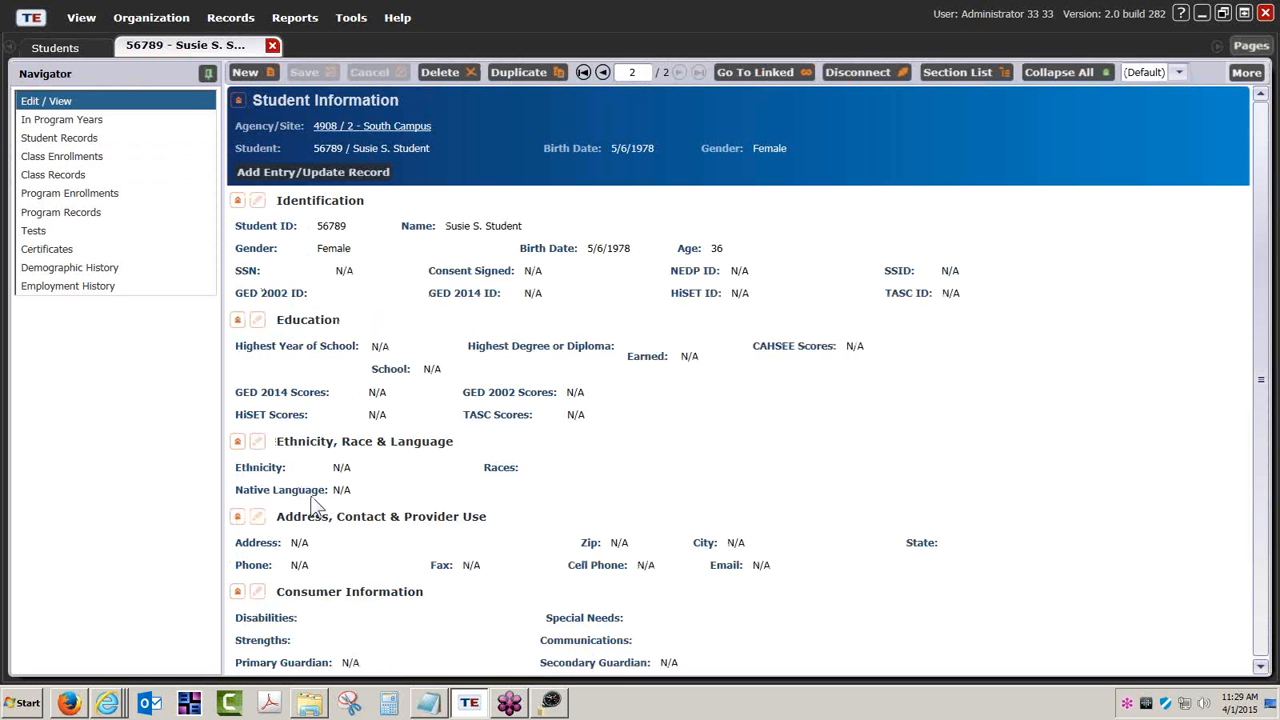
left_click(309, 703)
left_click(292, 224)
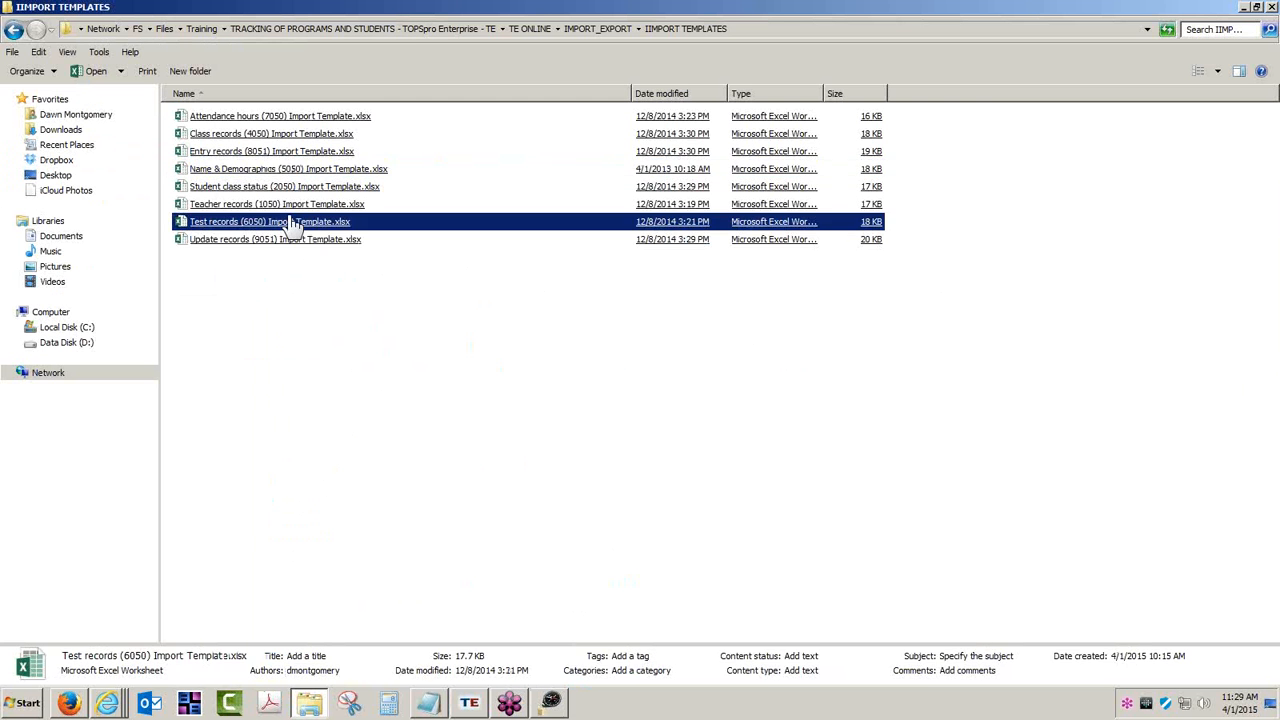
double_click(240, 228)
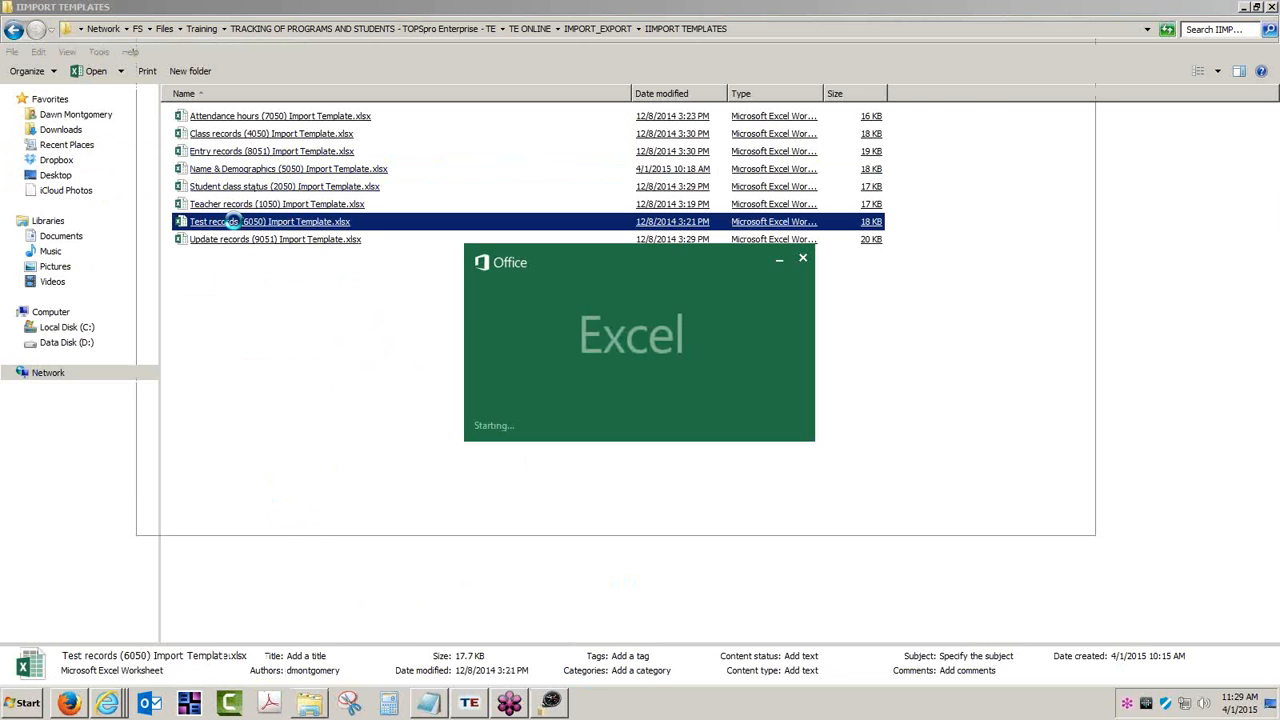
left_click(340, 505)
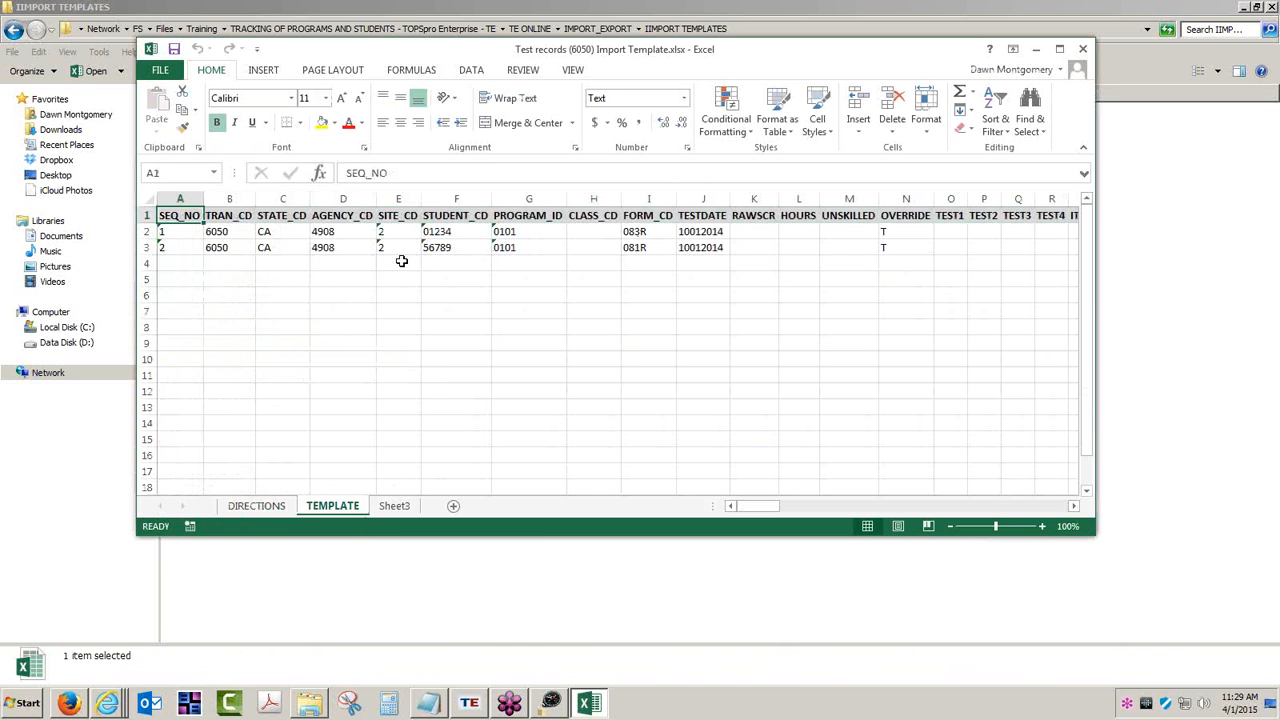
left_click(441, 233)
left_click(438, 250)
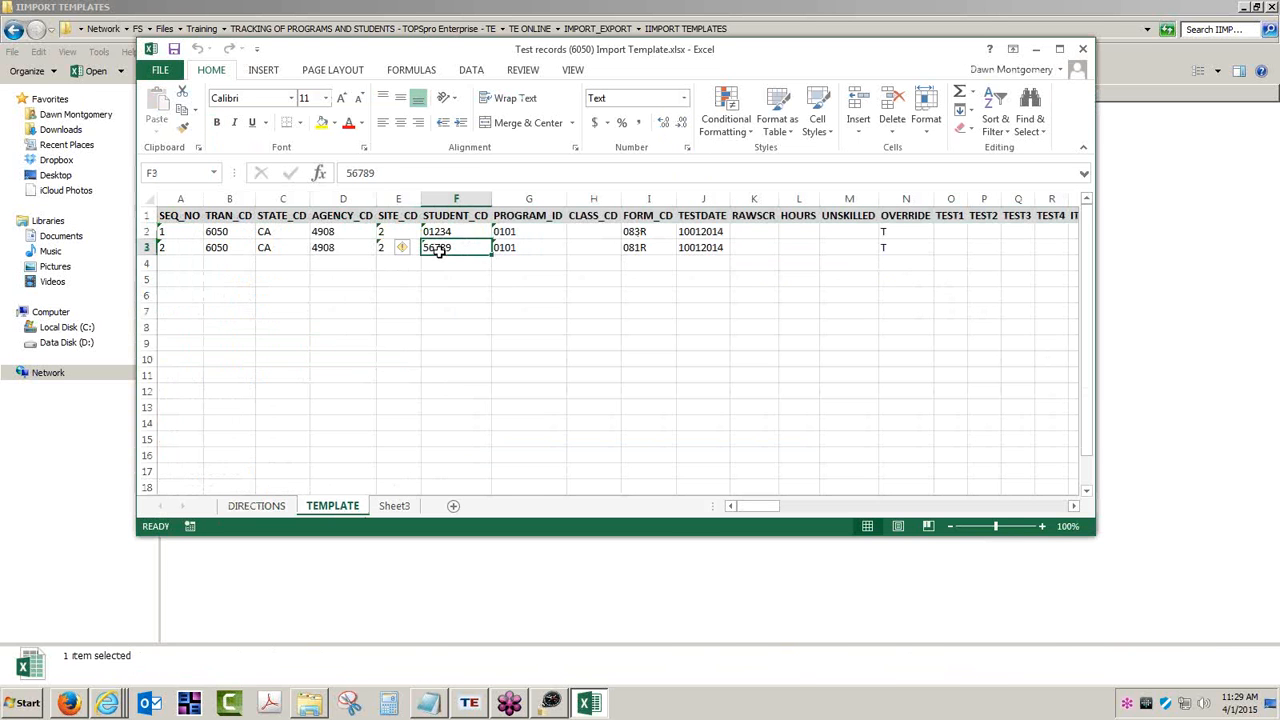
left_click(507, 232)
left_click(507, 248)
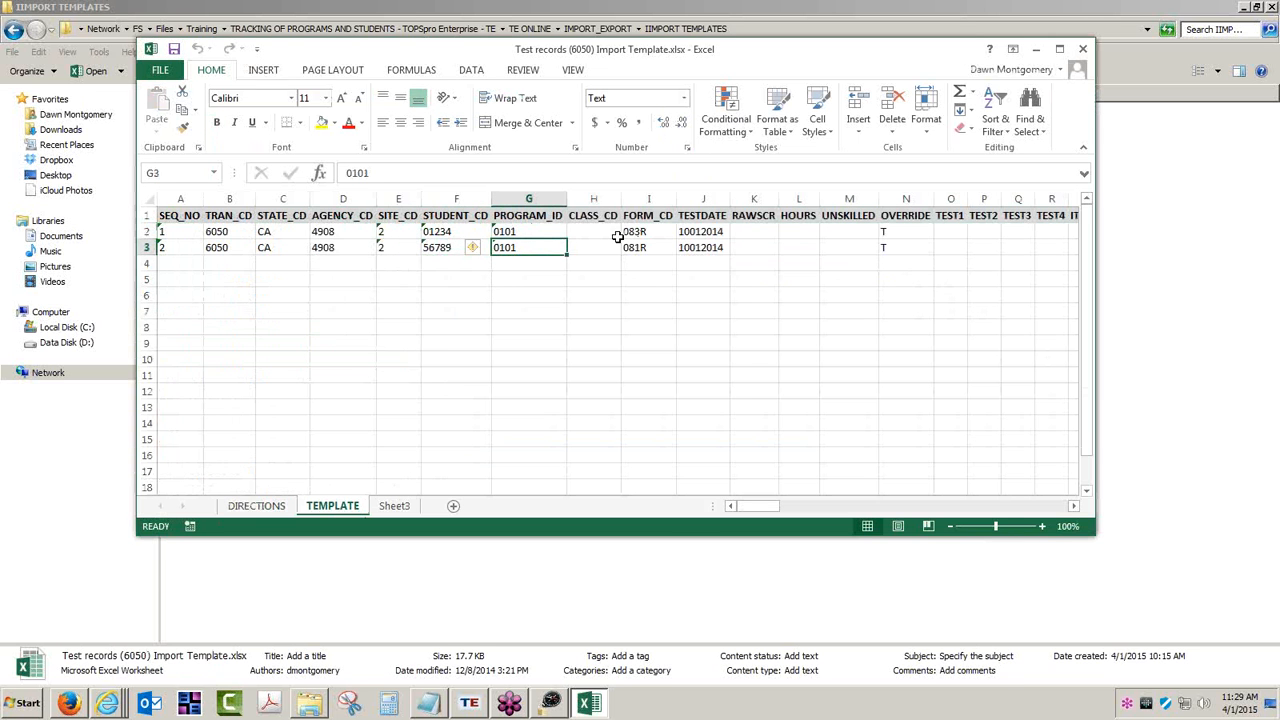
left_click(655, 233)
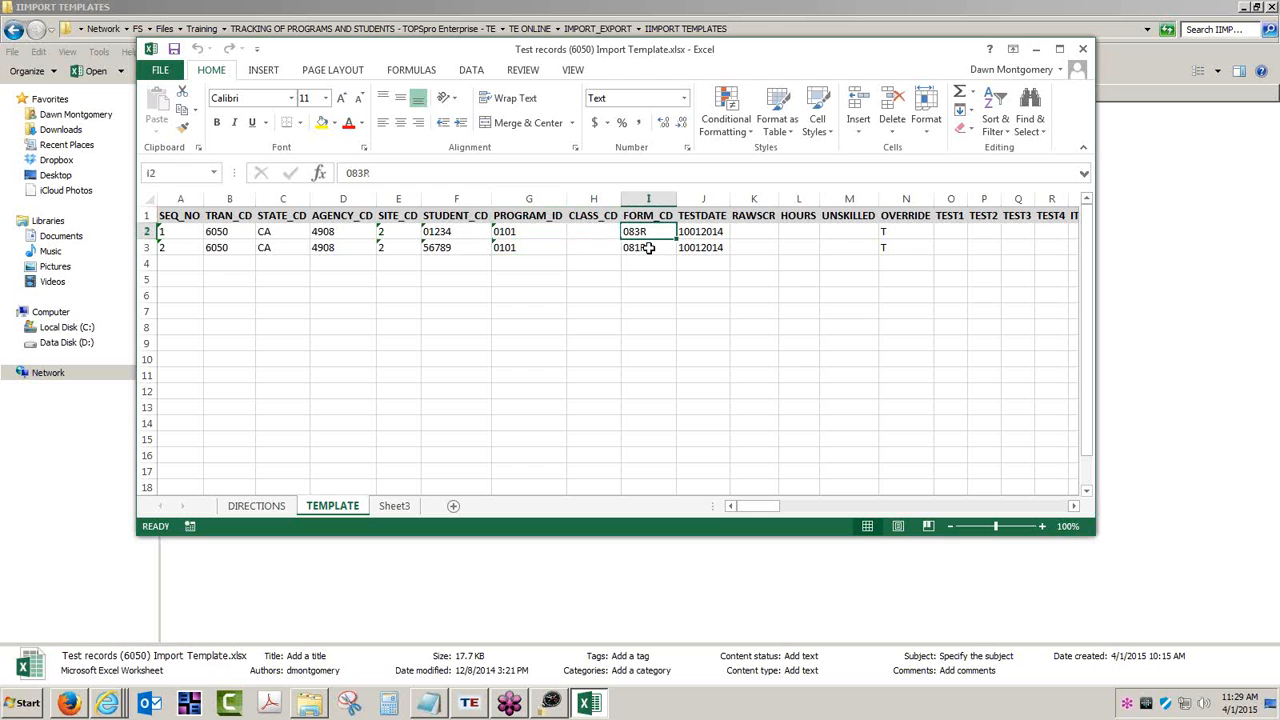
left_click(648, 248)
left_click(890, 233)
left_click(900, 249)
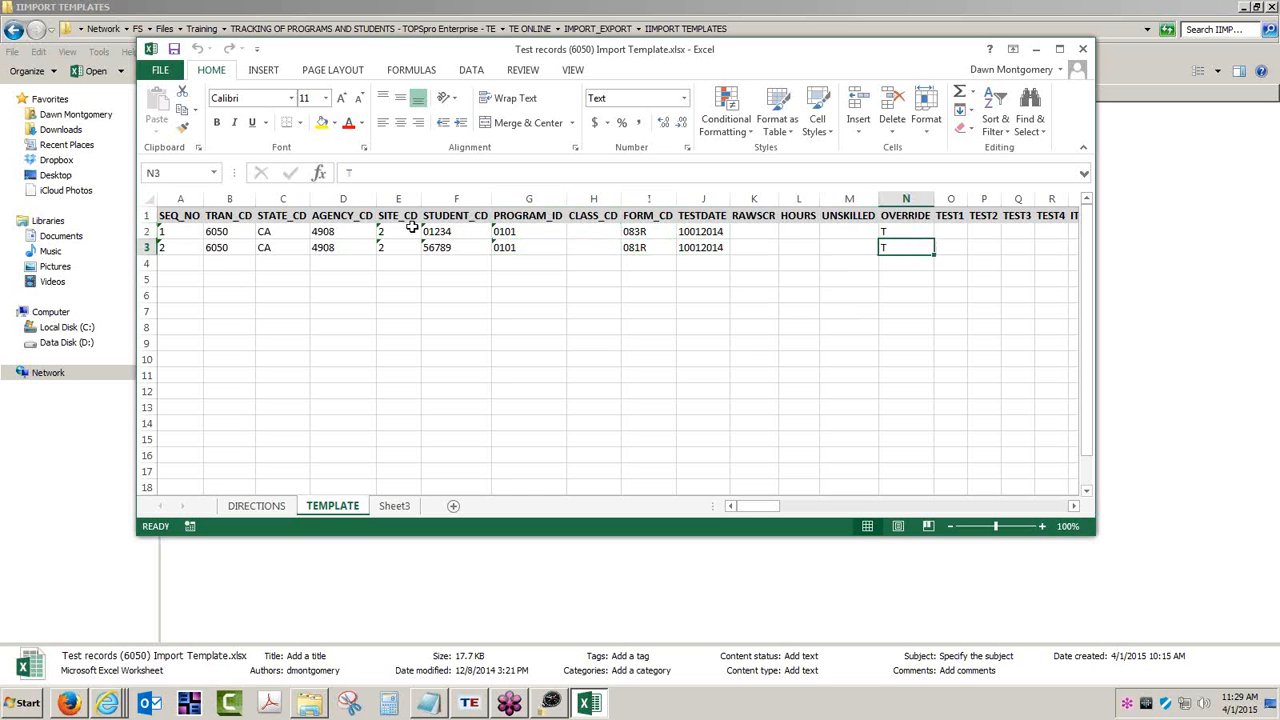
- Save the active TEMPLATE sheet to the Desktop as a CSV (Comma delimited) file
left_click(160, 70)
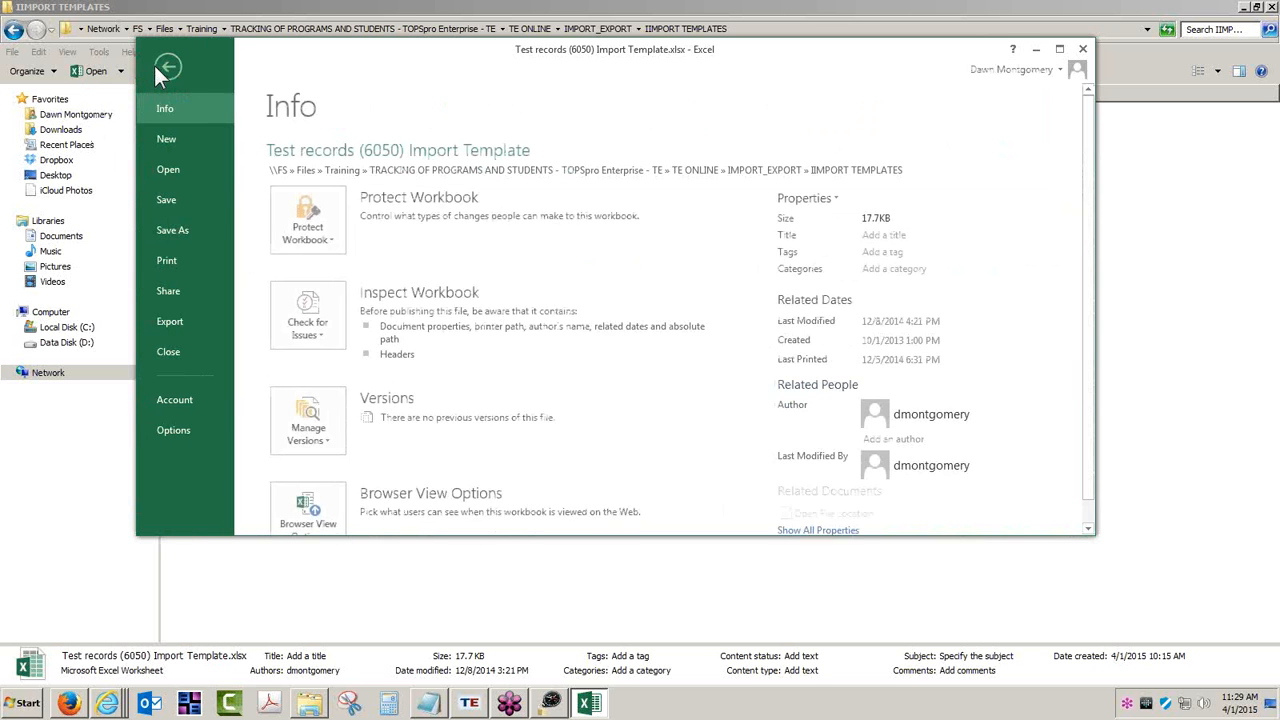
left_click(167, 229)
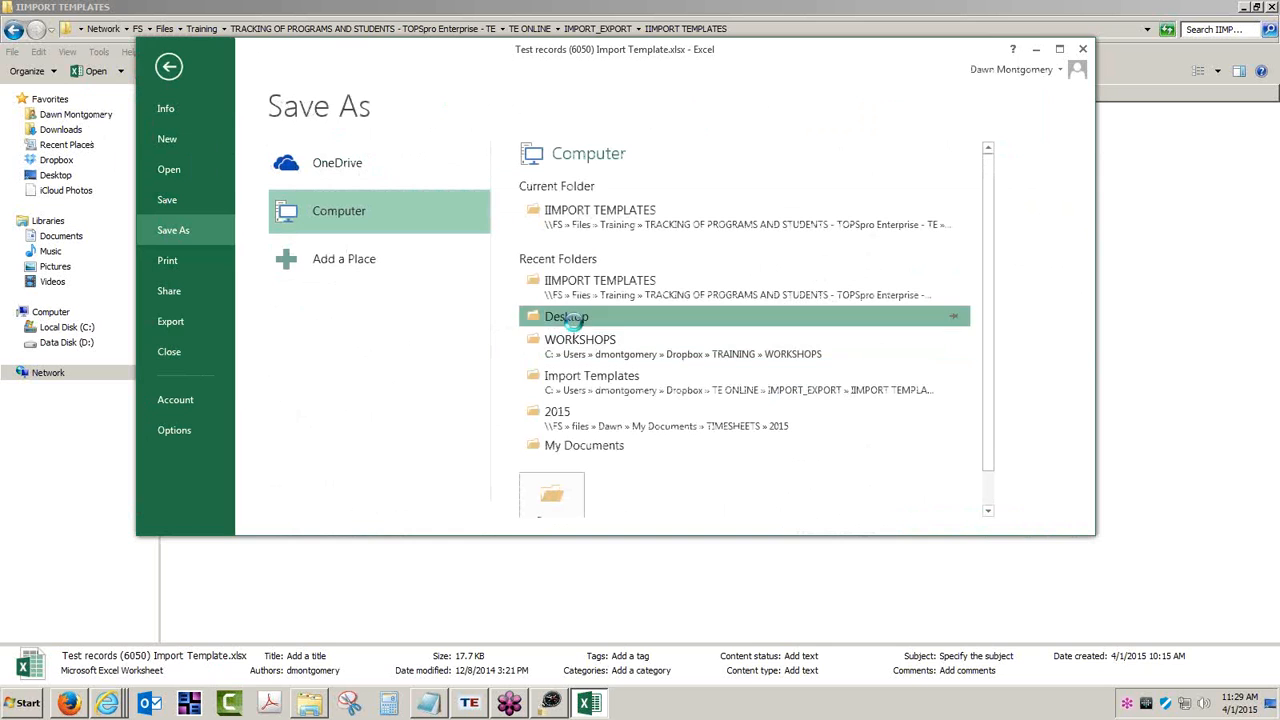
left_click(570, 317)
left_click(1245, 558)
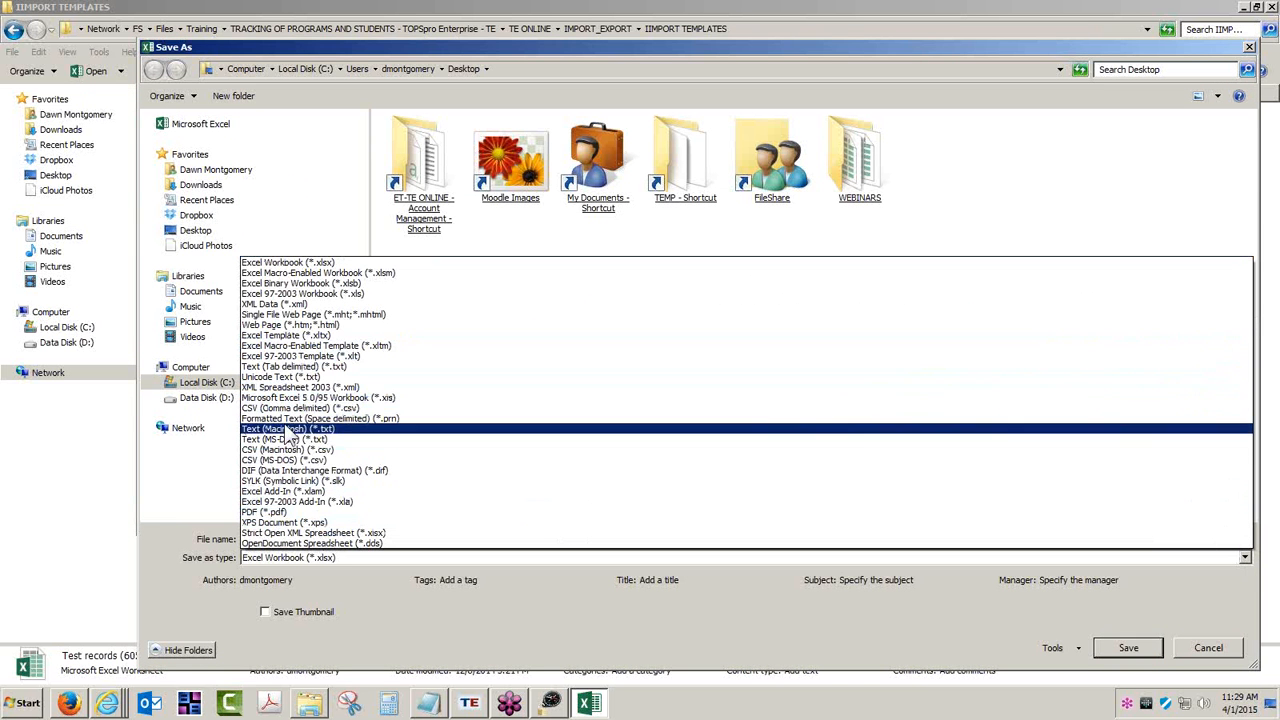
left_click(290, 408)
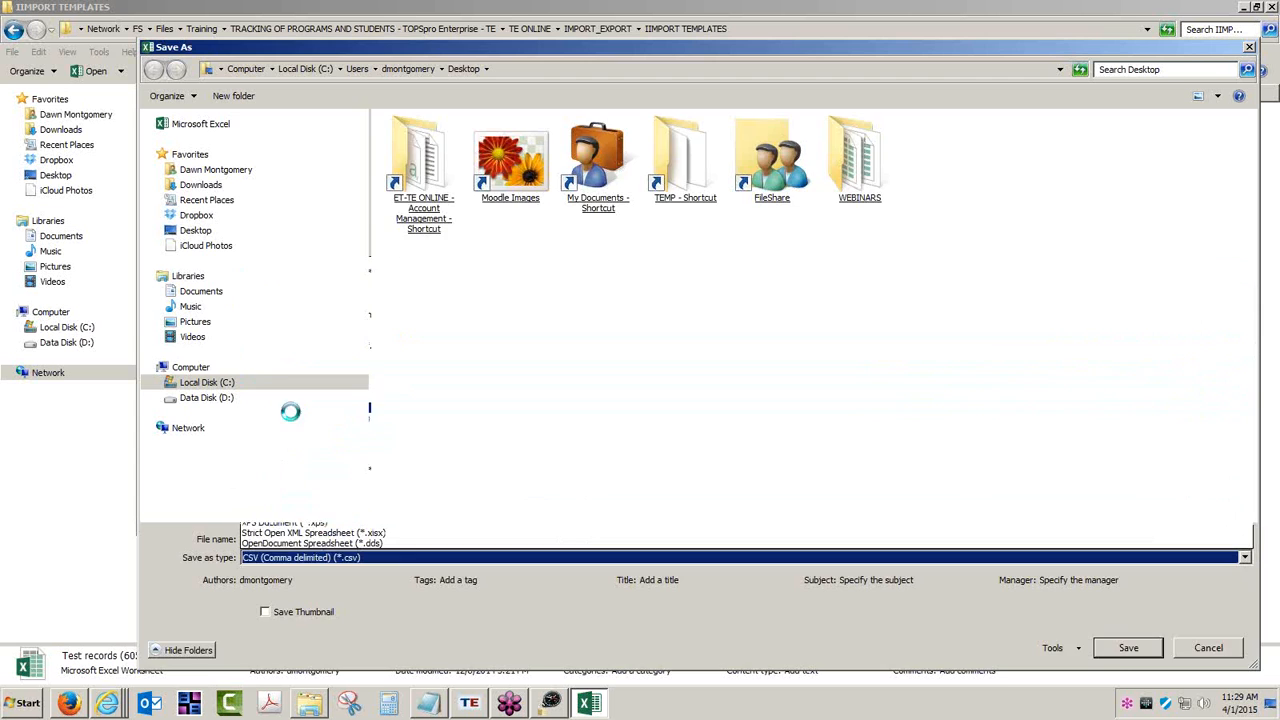
left_click(1111, 620)
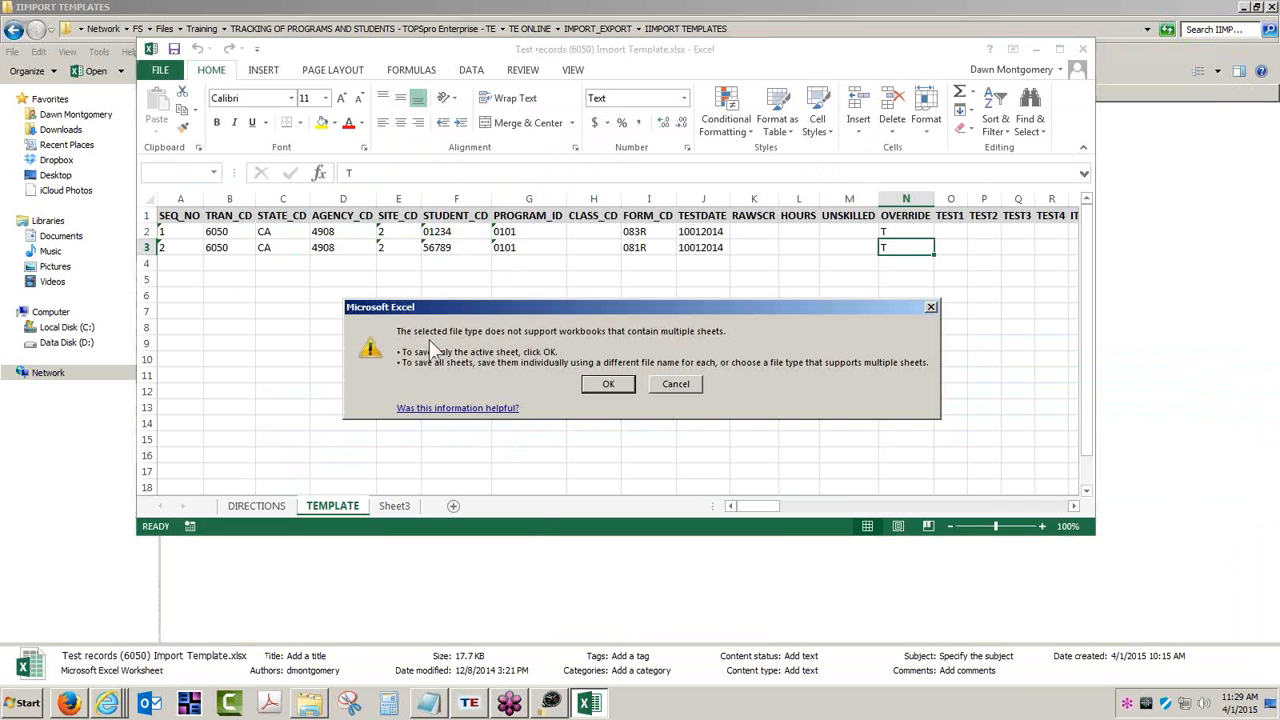
left_click(608, 385)
left_click(566, 393)
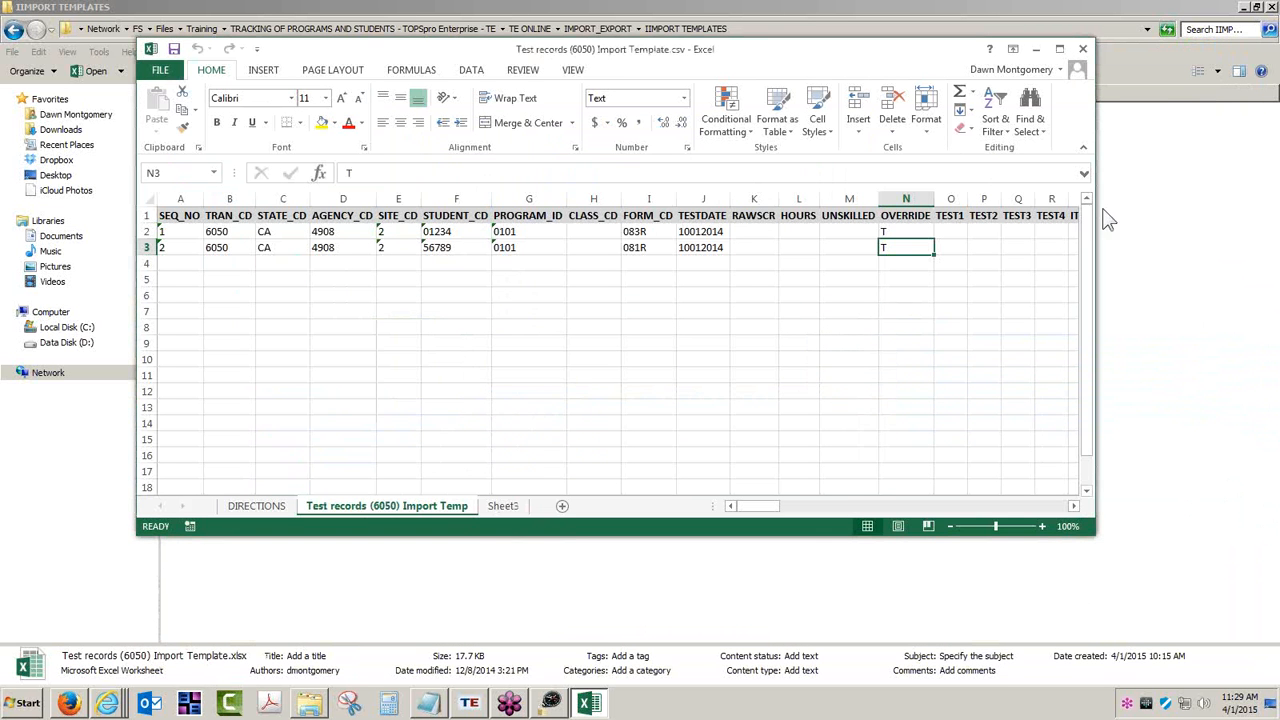
- Close the workbook, saving Test records (6050) Import Template.csv over the existing Desktop copy
left_click(1083, 50)
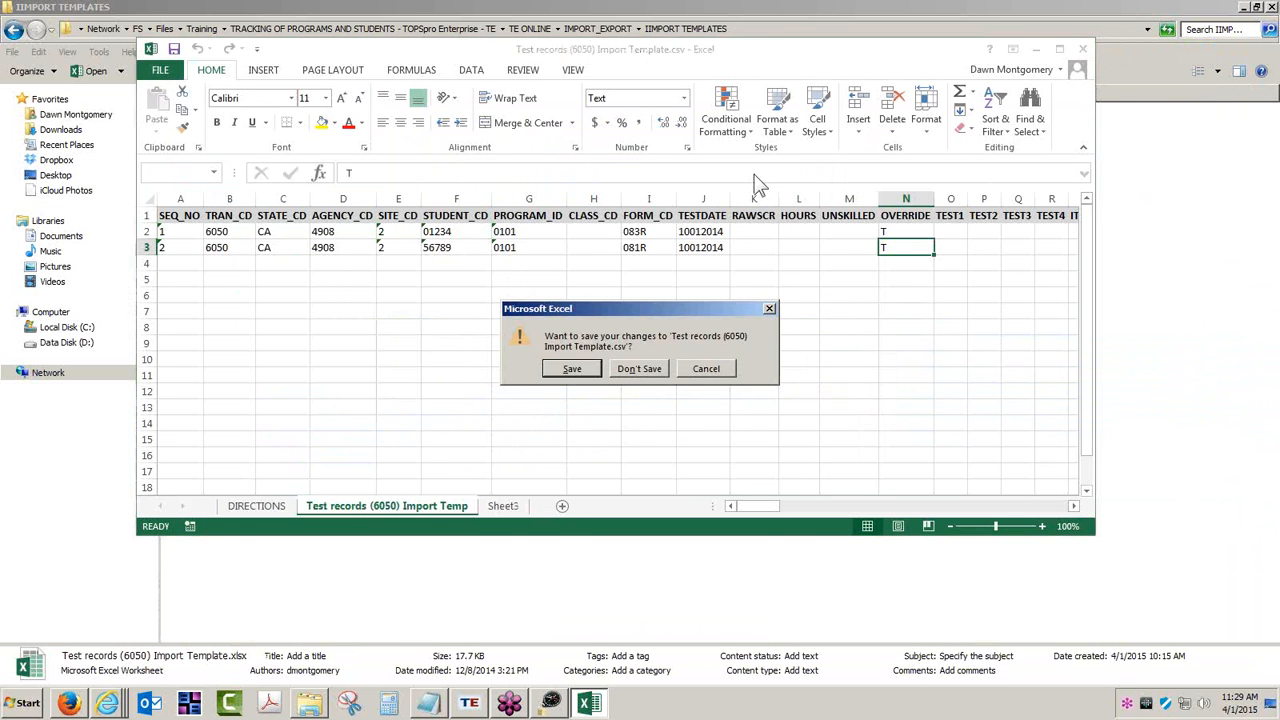
left_click(572, 369)
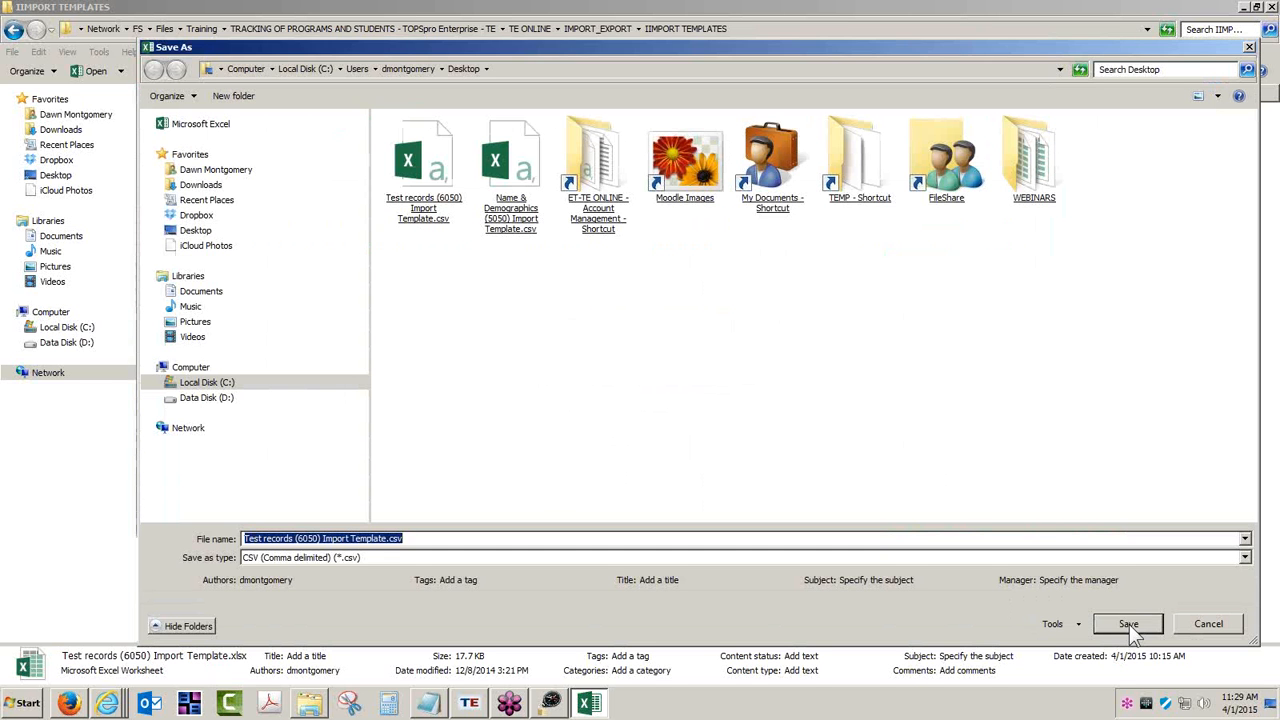
left_click(1128, 623)
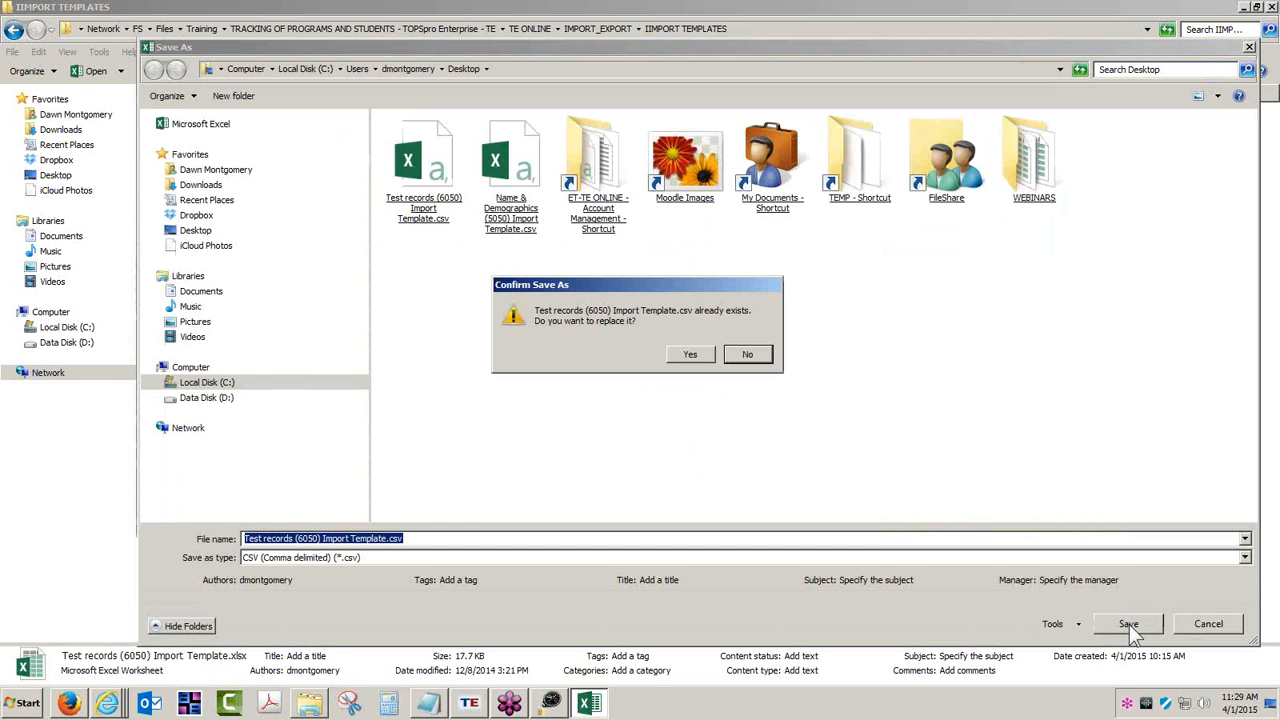
left_click(692, 355)
left_click(577, 396)
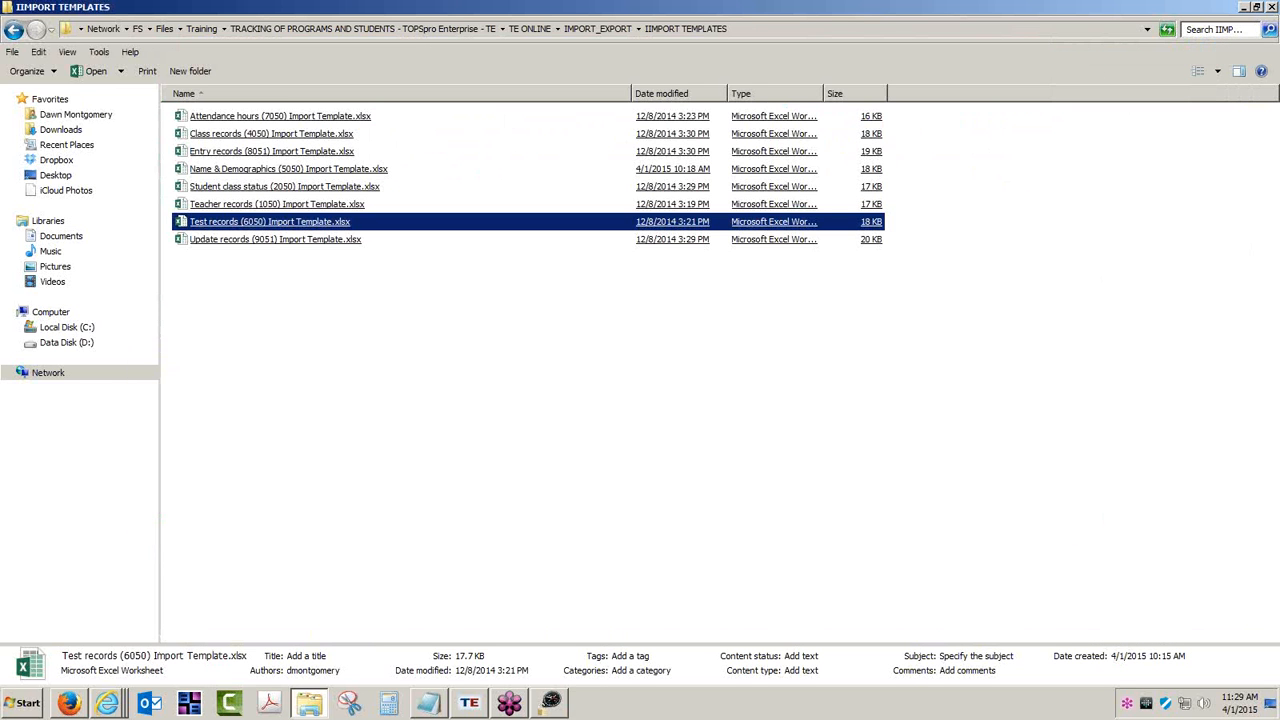
- Show the student's Tests page under In Program Years, confirming it lists no test records yet
left_click(1250, 7)
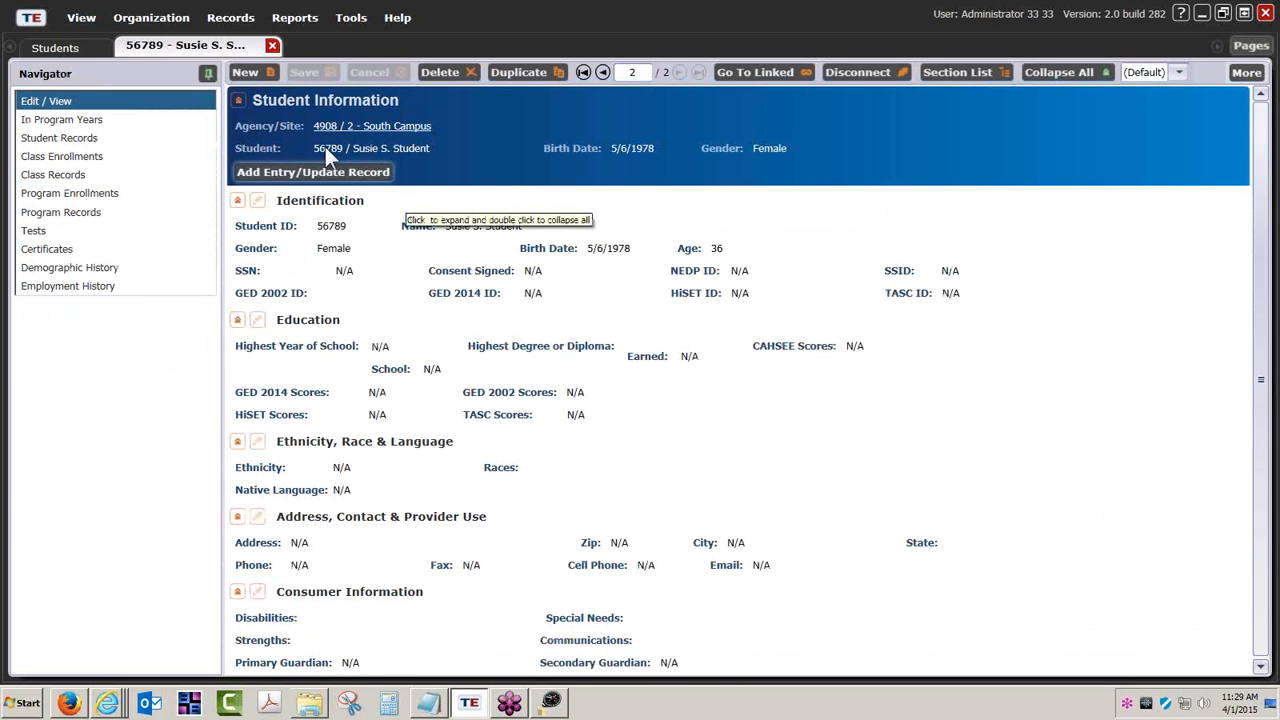
left_click(88, 120)
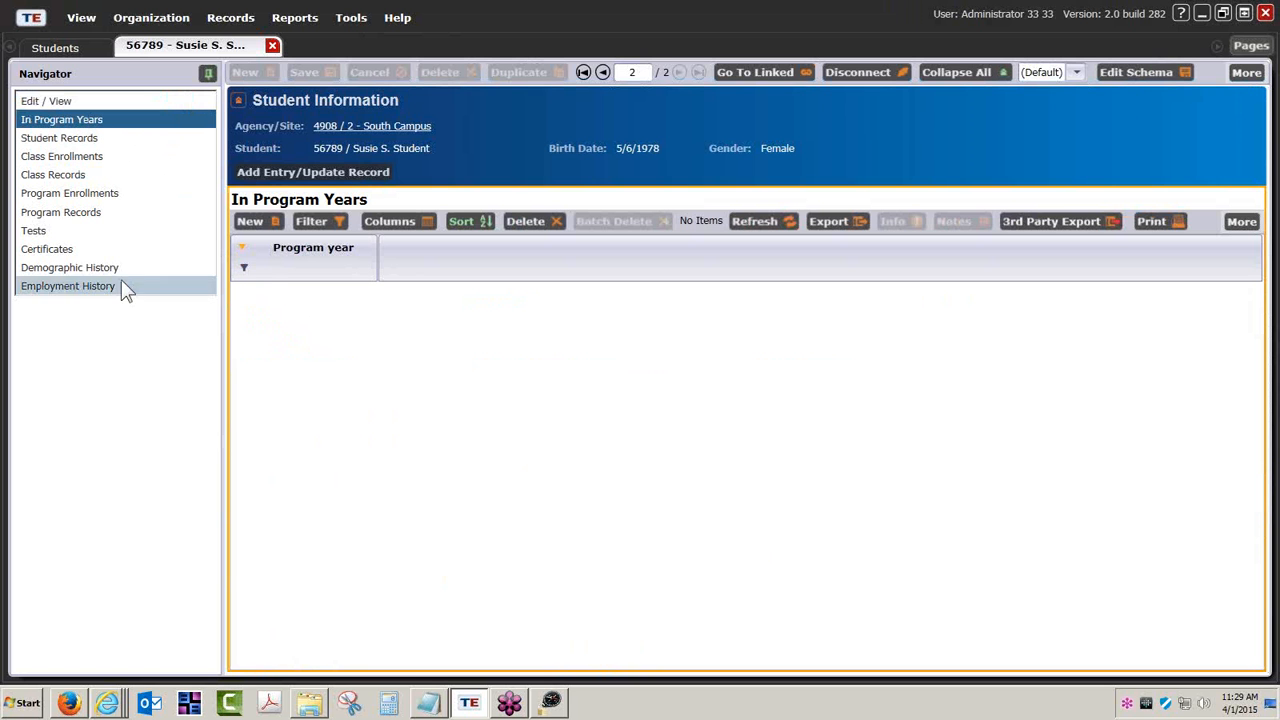
left_click(34, 231)
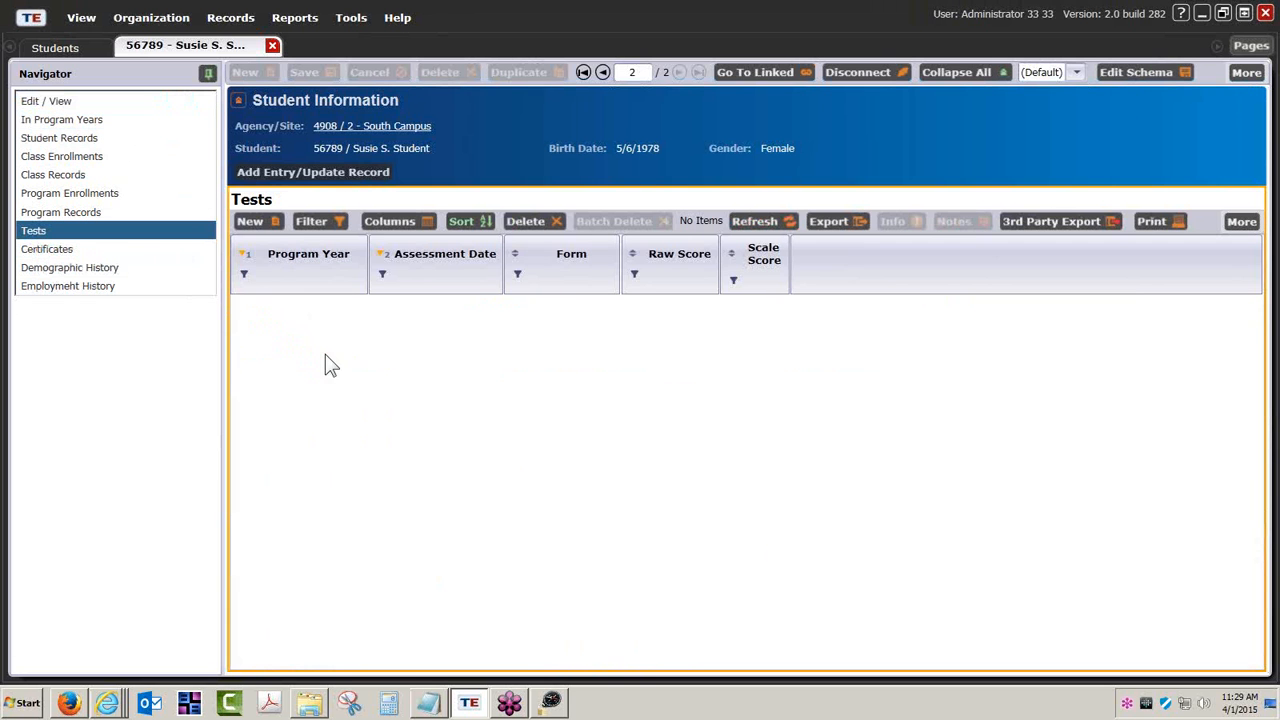
left_click(351, 20)
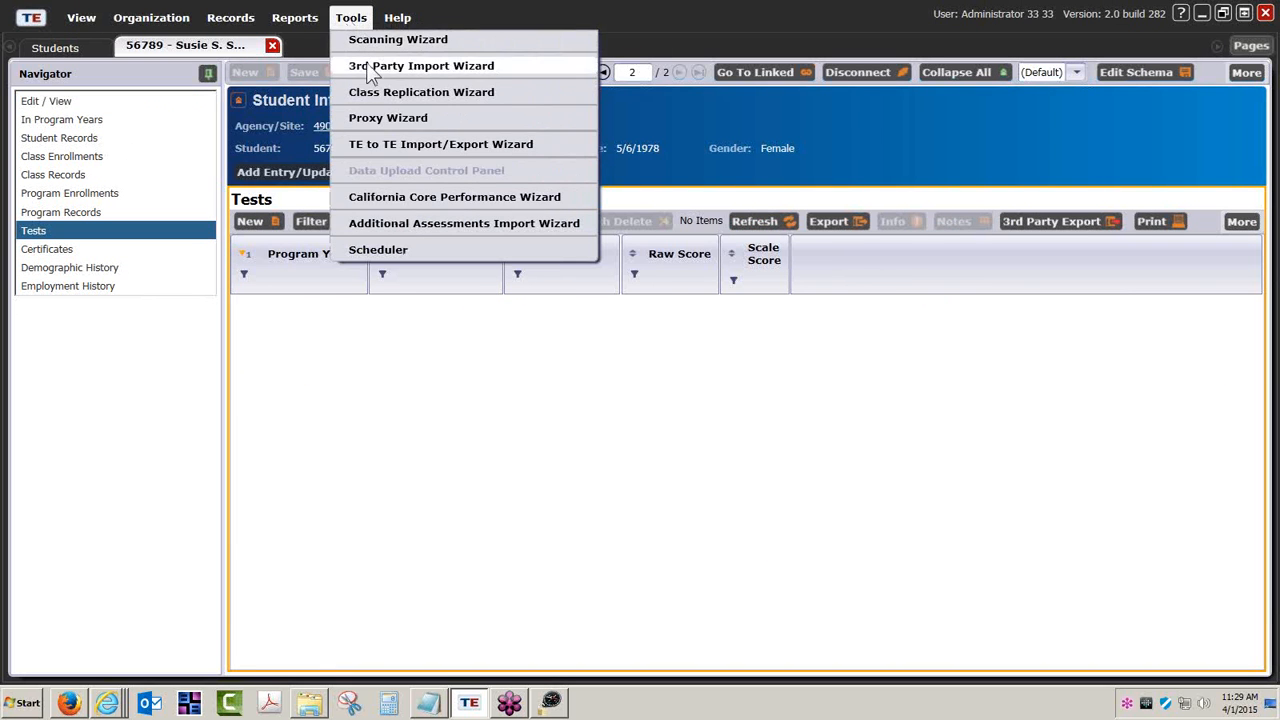
- Start a 3rd Party Import session for Test records (6050) using Test records (6050) Import Template.csv
left_click(372, 67)
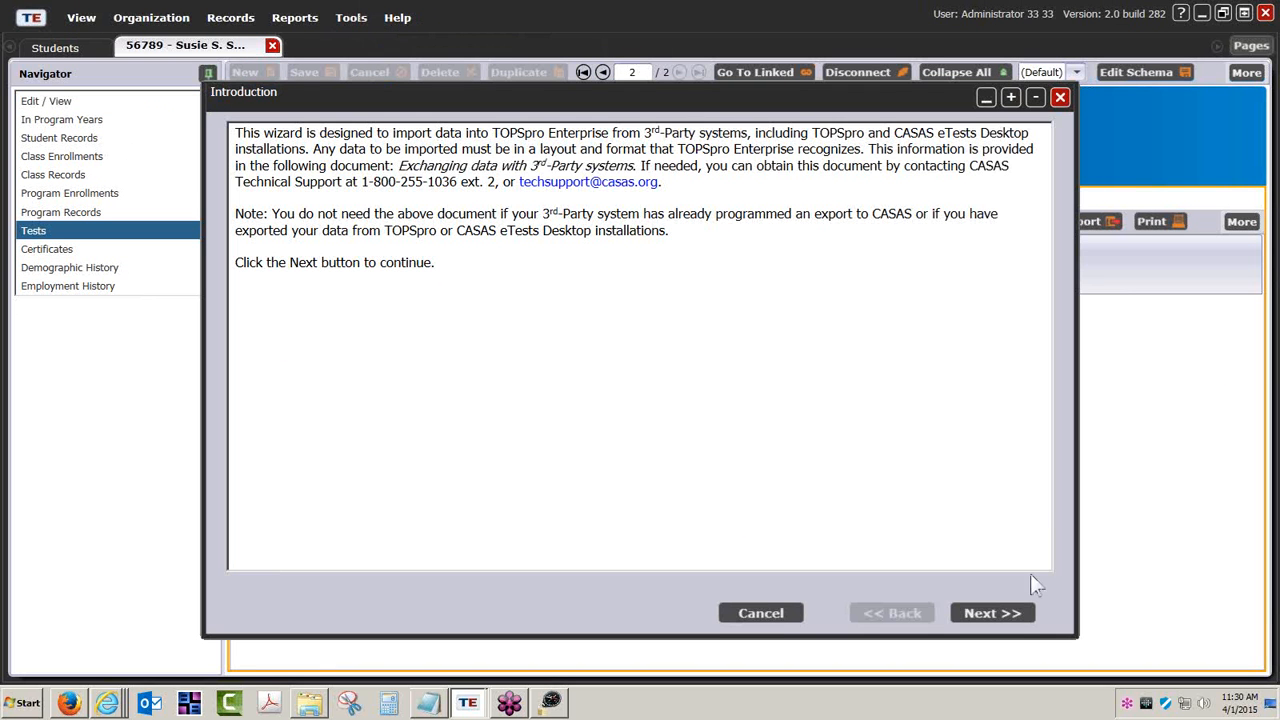
left_click(1018, 610)
left_click(1015, 608)
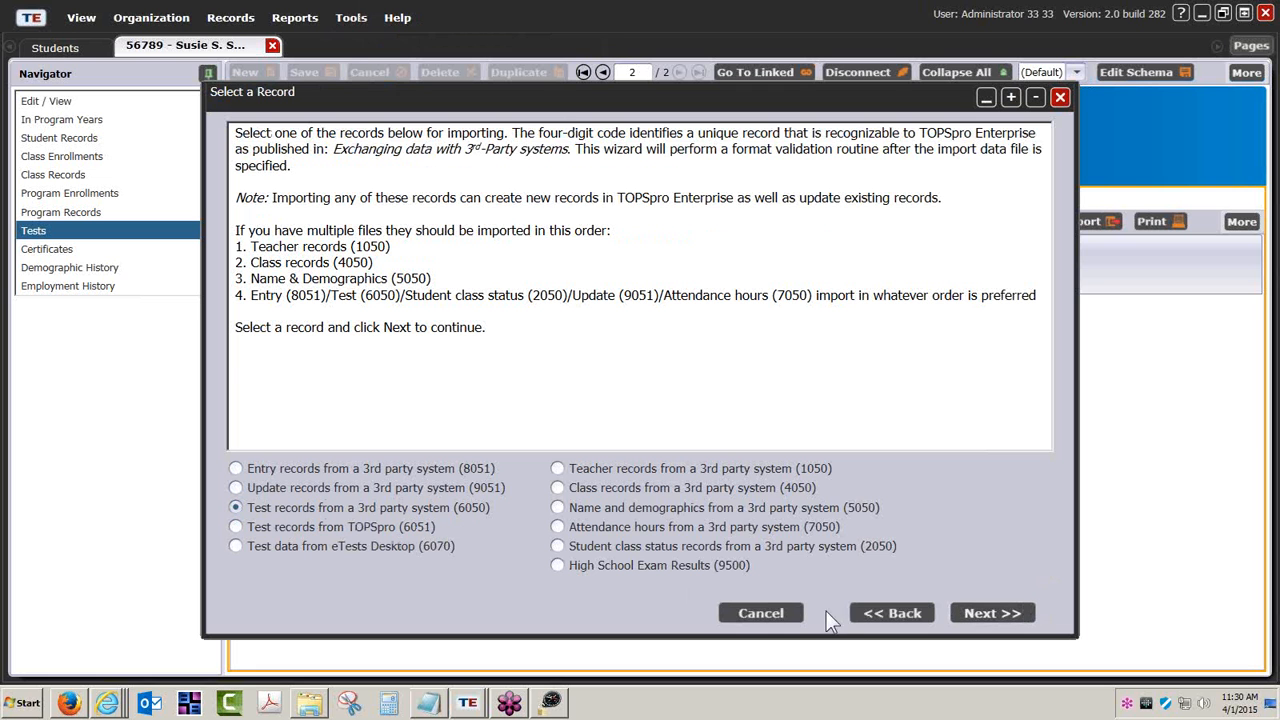
left_click(991, 610)
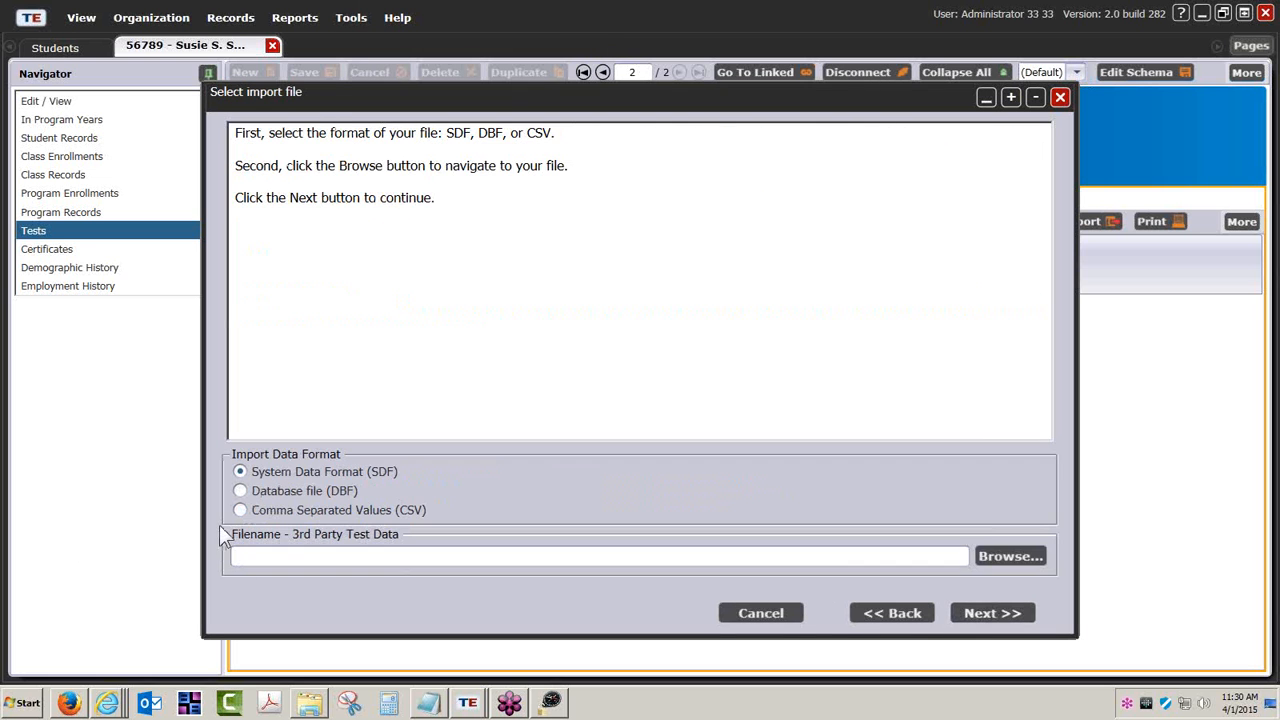
left_click(1010, 556)
left_click(618, 185)
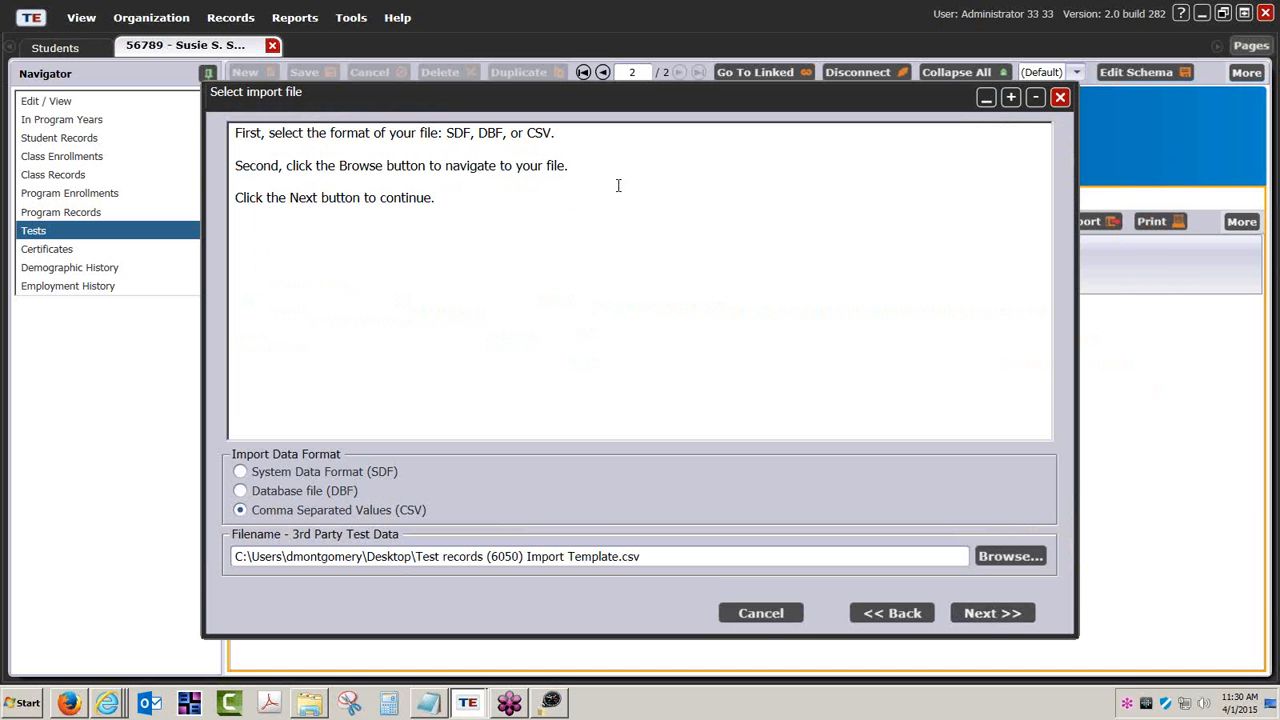
left_click(980, 610)
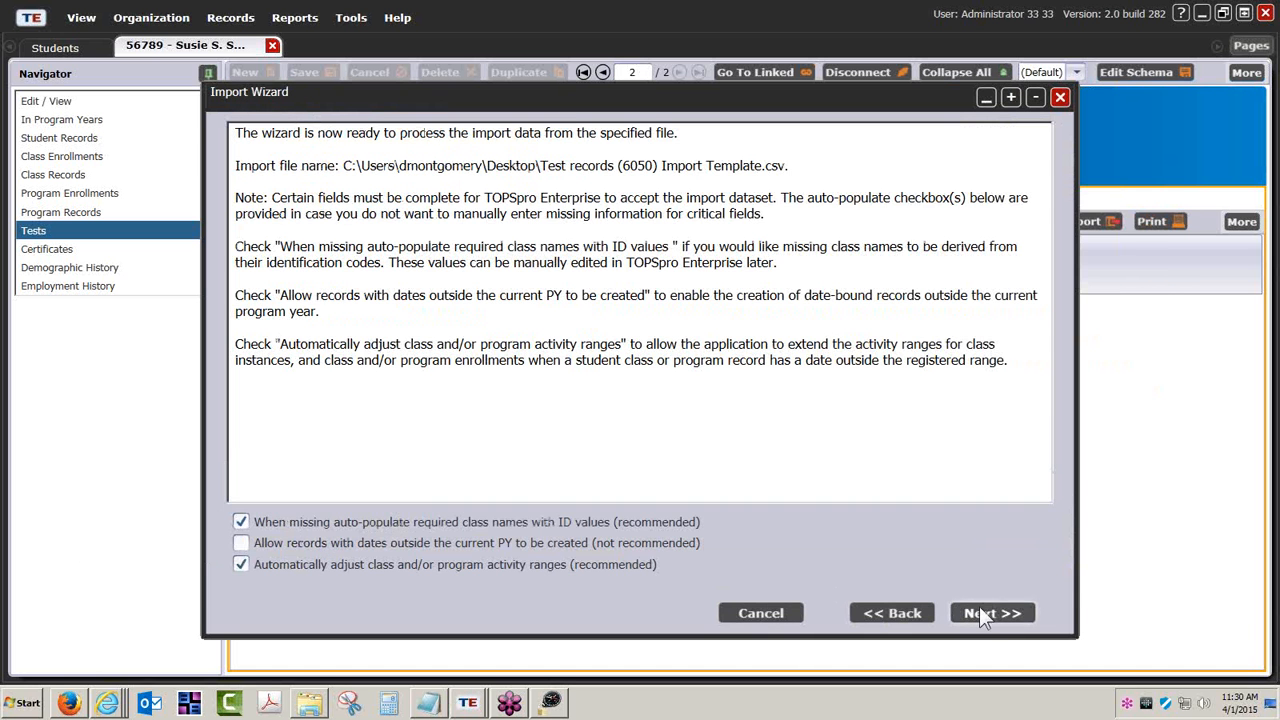
- Validate and review the two test records, import them, and close the results
left_click(986, 613)
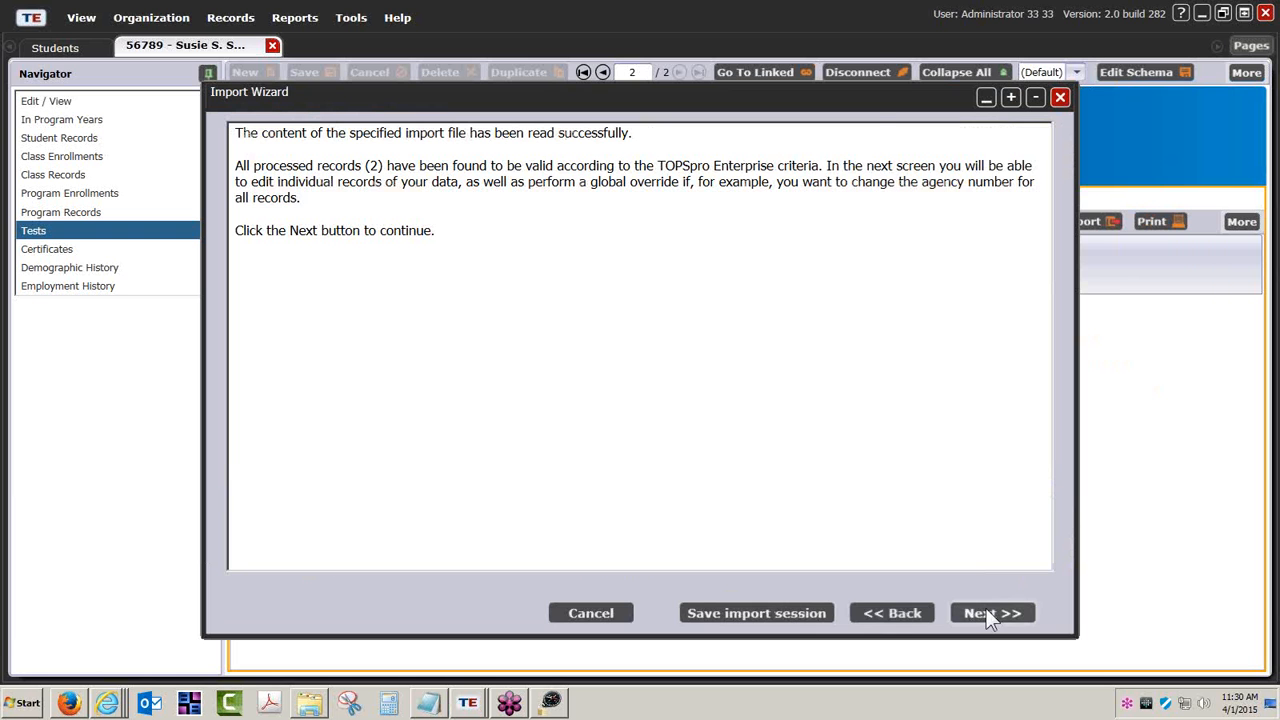
left_click(986, 613)
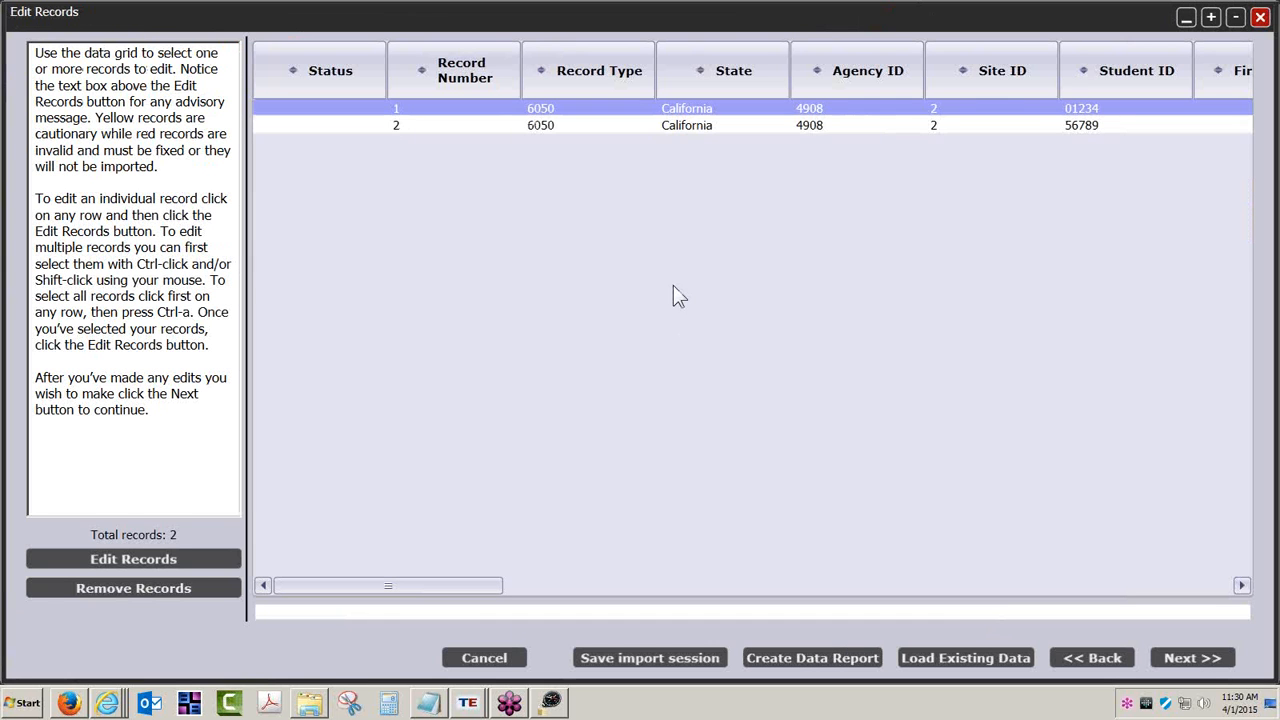
left_click(700, 125)
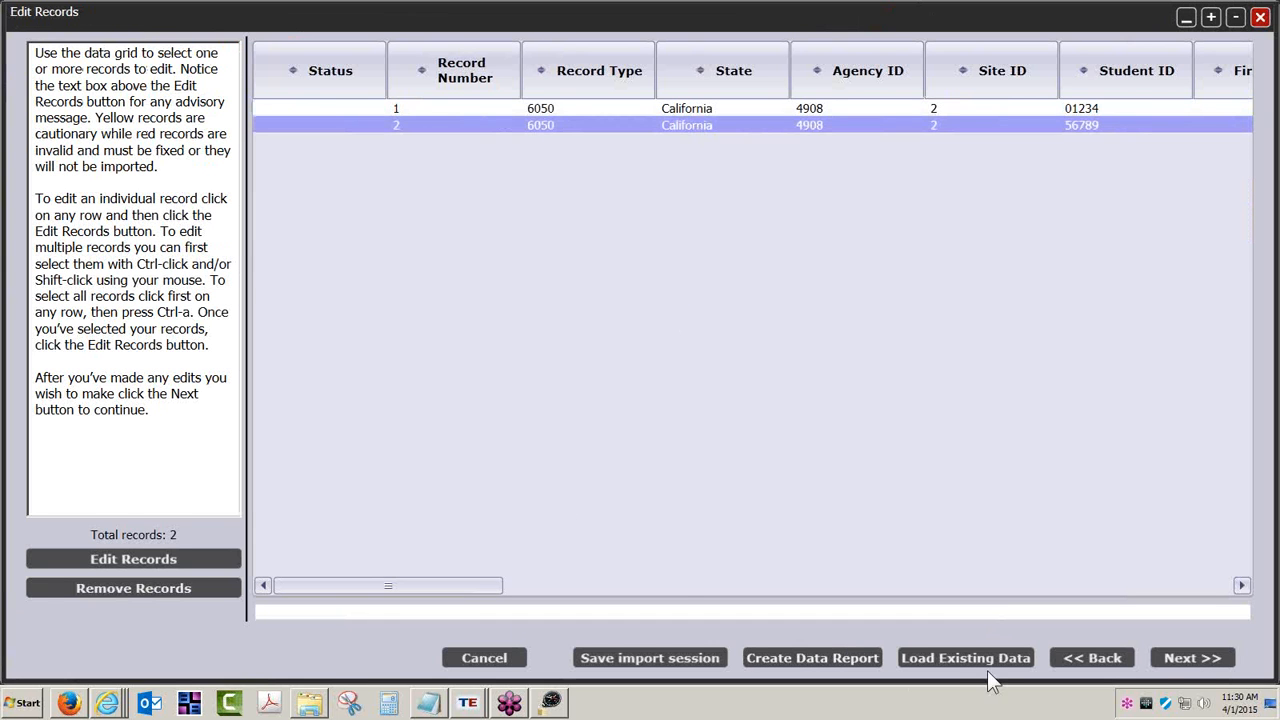
left_click(1209, 659)
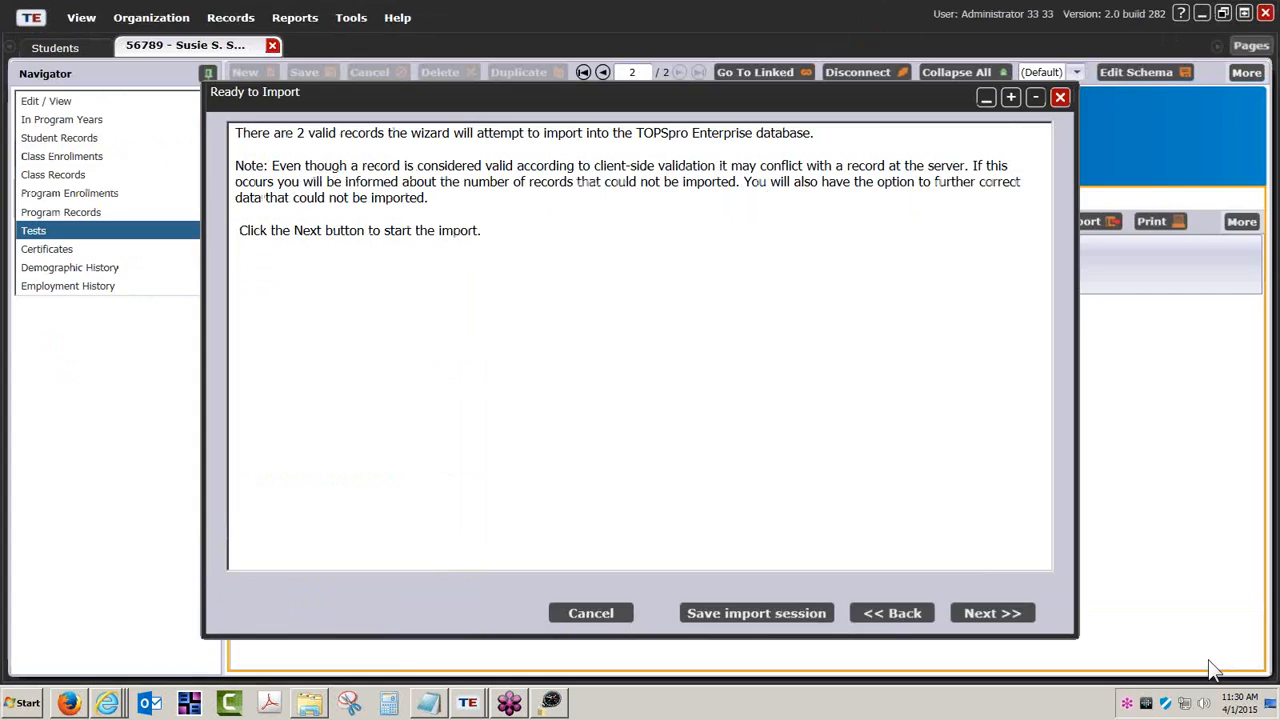
left_click(1002, 607)
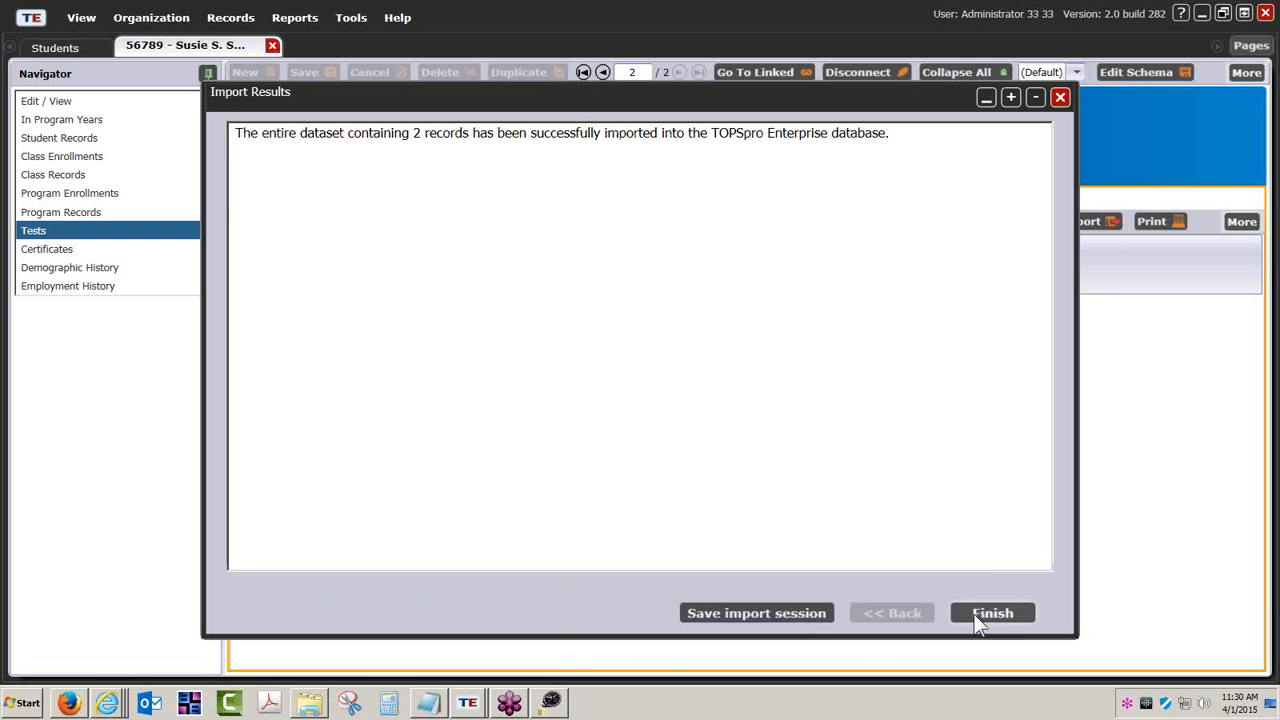
left_click(976, 613)
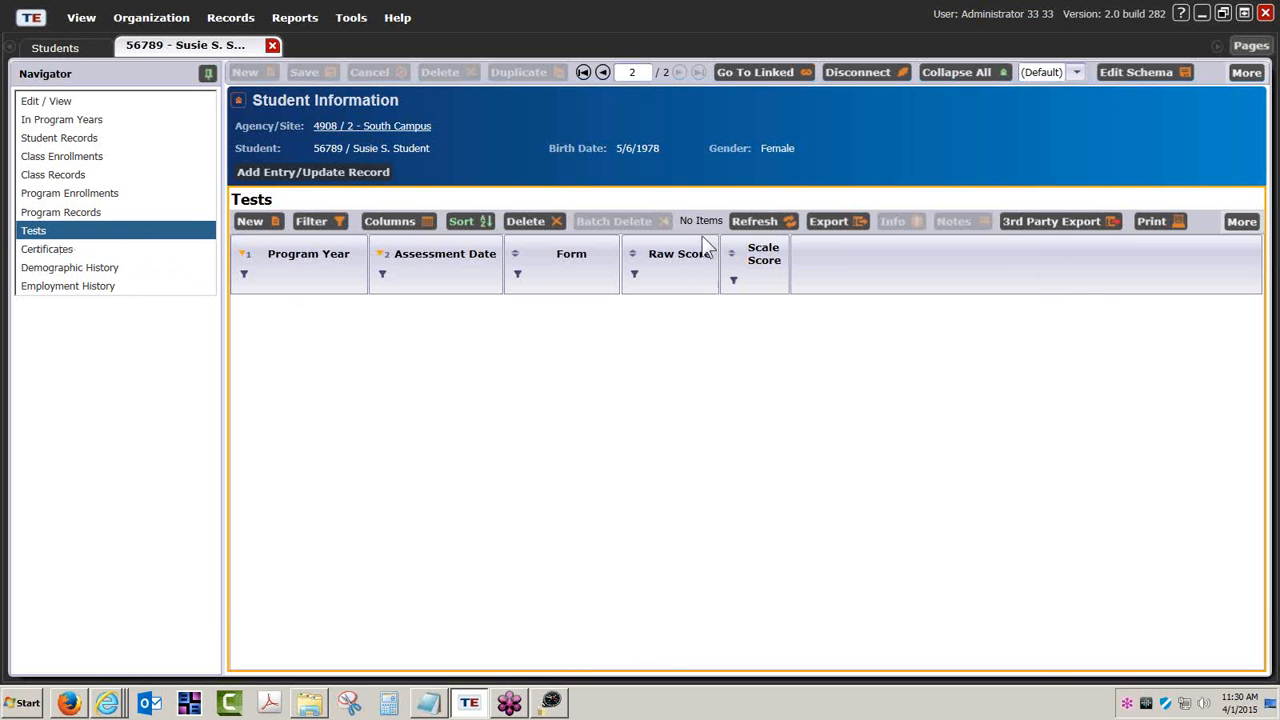
- Refresh and confirm the 2014–15 program year and the 081R test scoring 203, then close the record
left_click(767, 221)
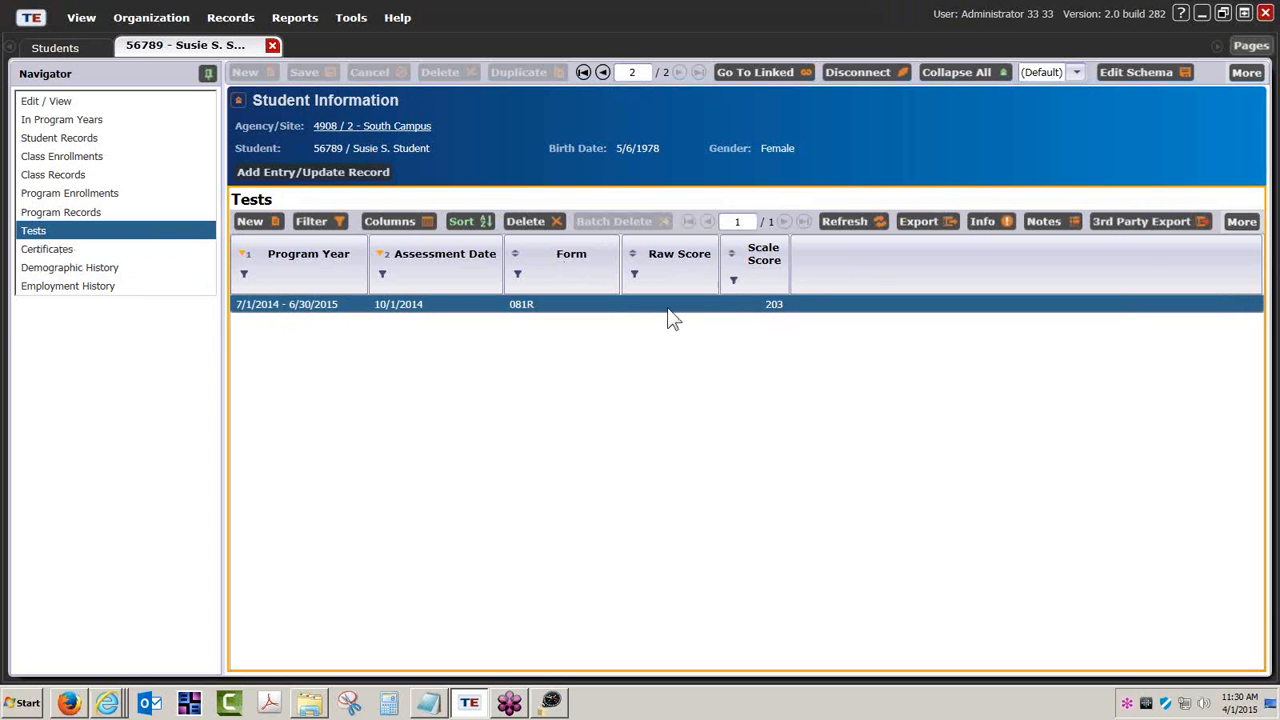
left_click(62, 124)
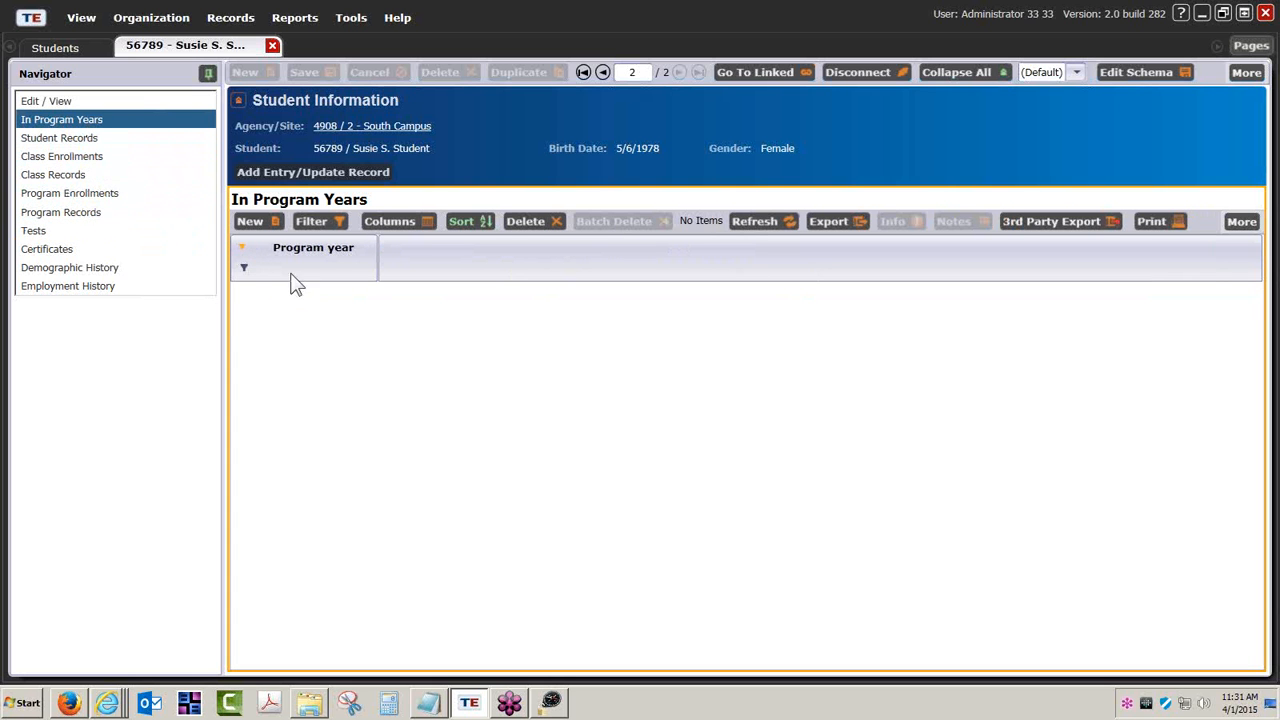
left_click(40, 232)
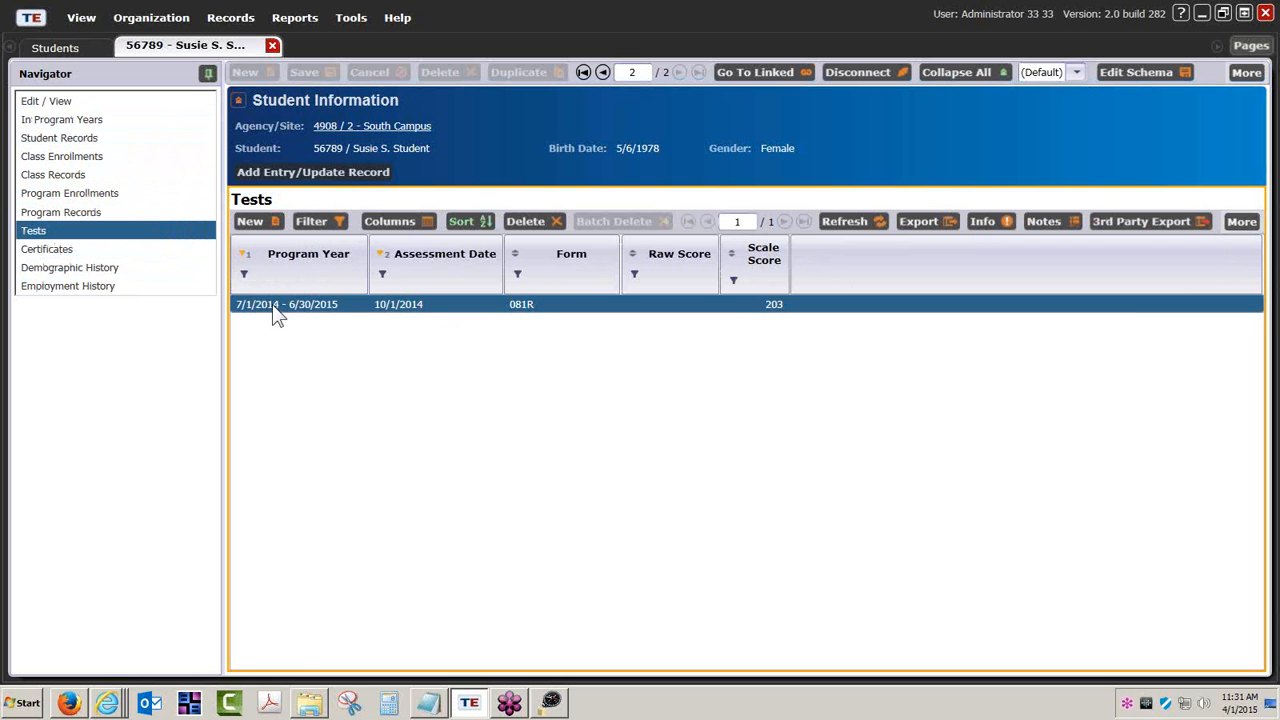
left_click(88, 120)
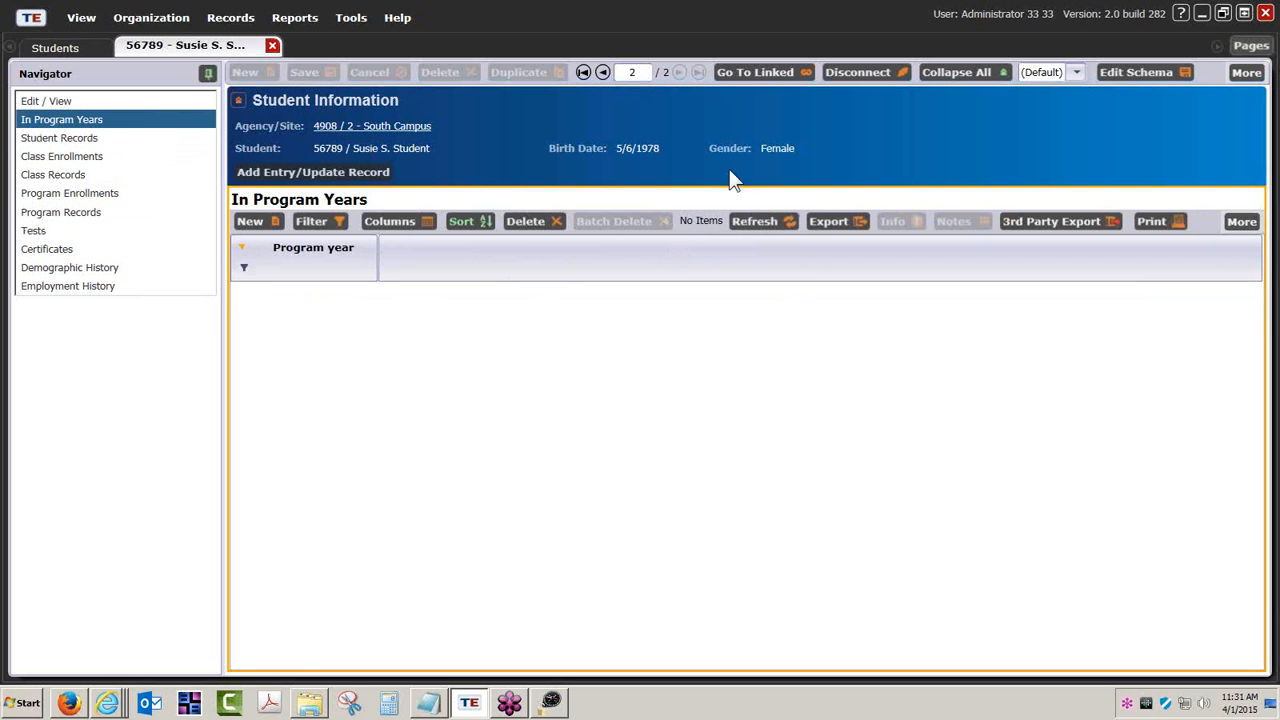
left_click(766, 224)
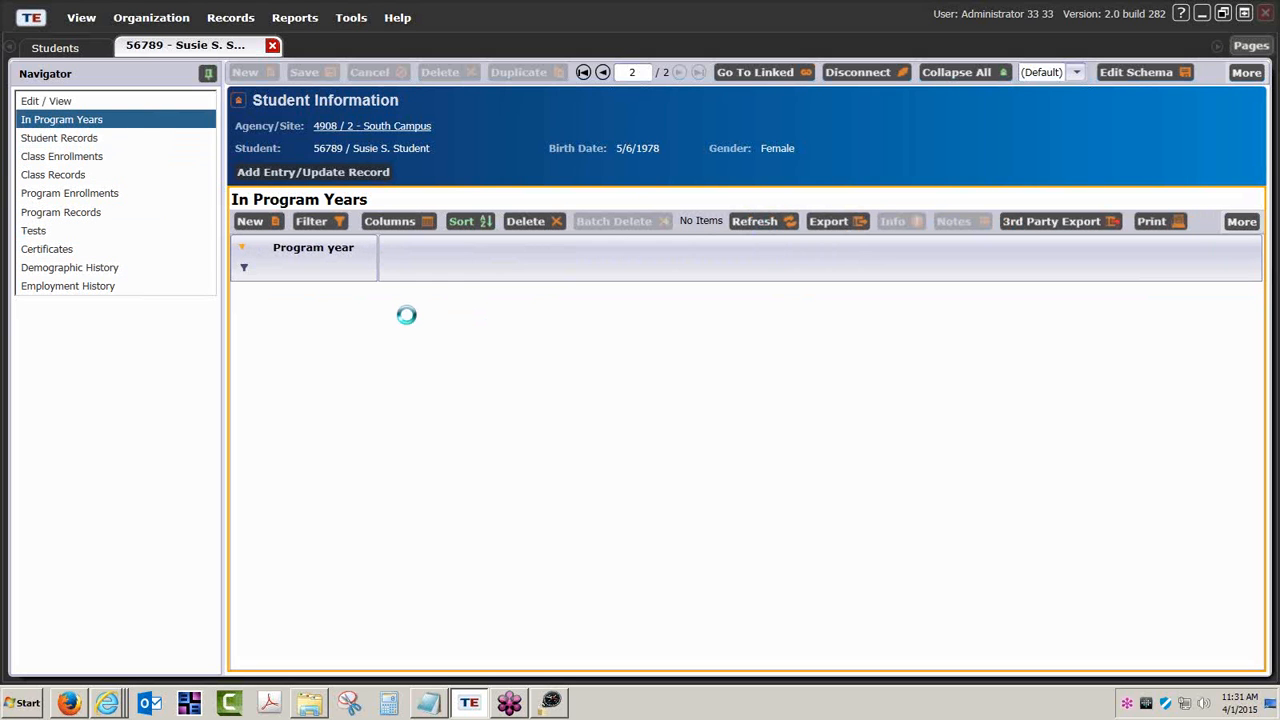
left_click(33, 233)
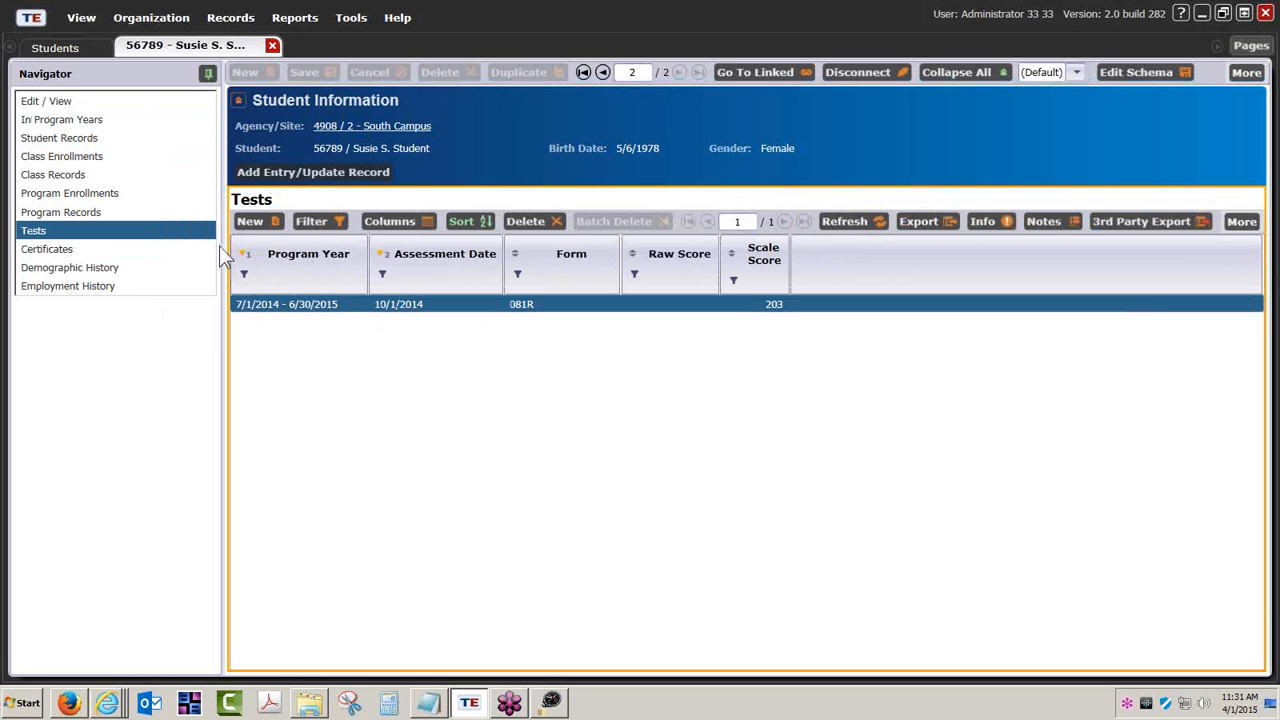
left_click(88, 121)
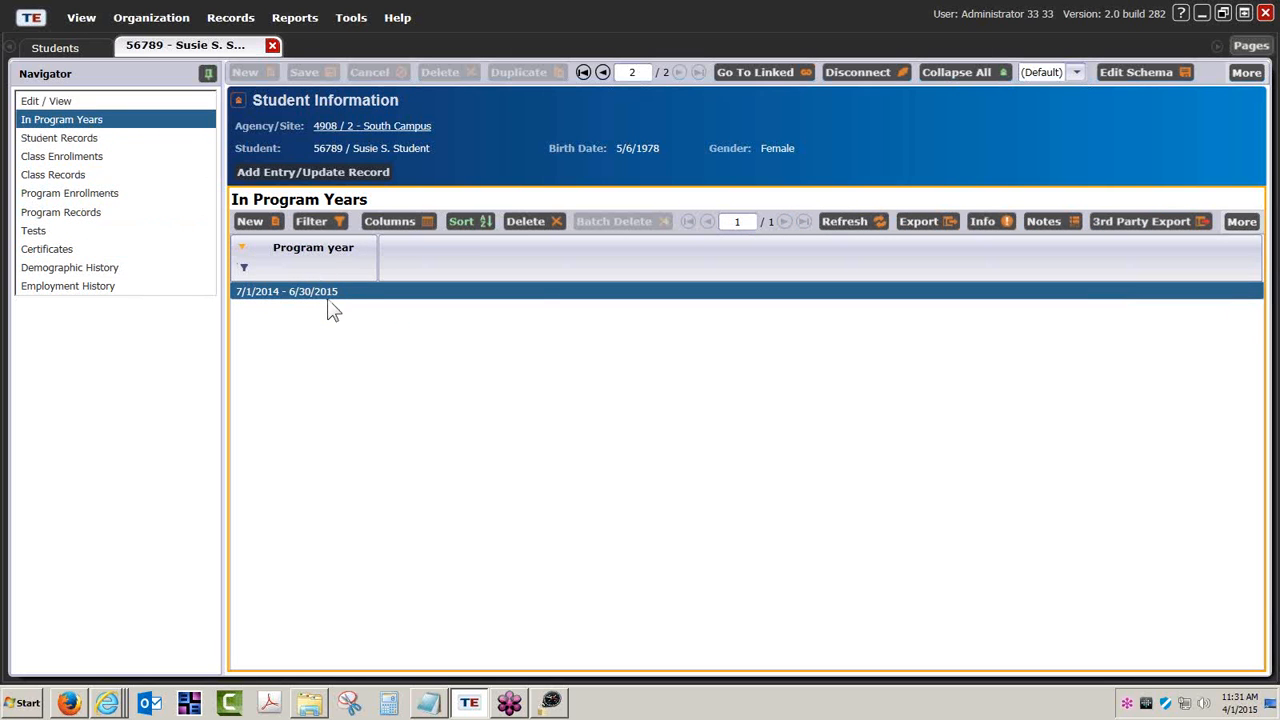
left_click(272, 47)
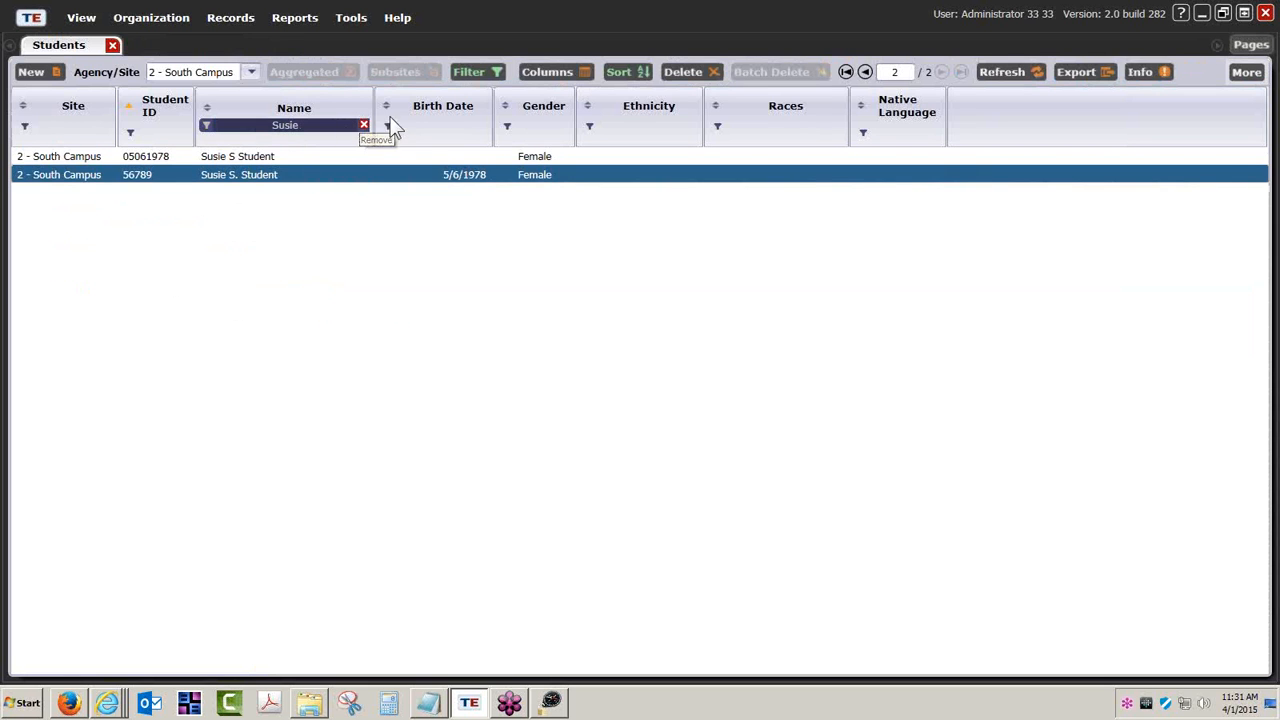
- Clear the Name filter and reopen the Students list via Records > Students > Demographics
left_click(364, 125)
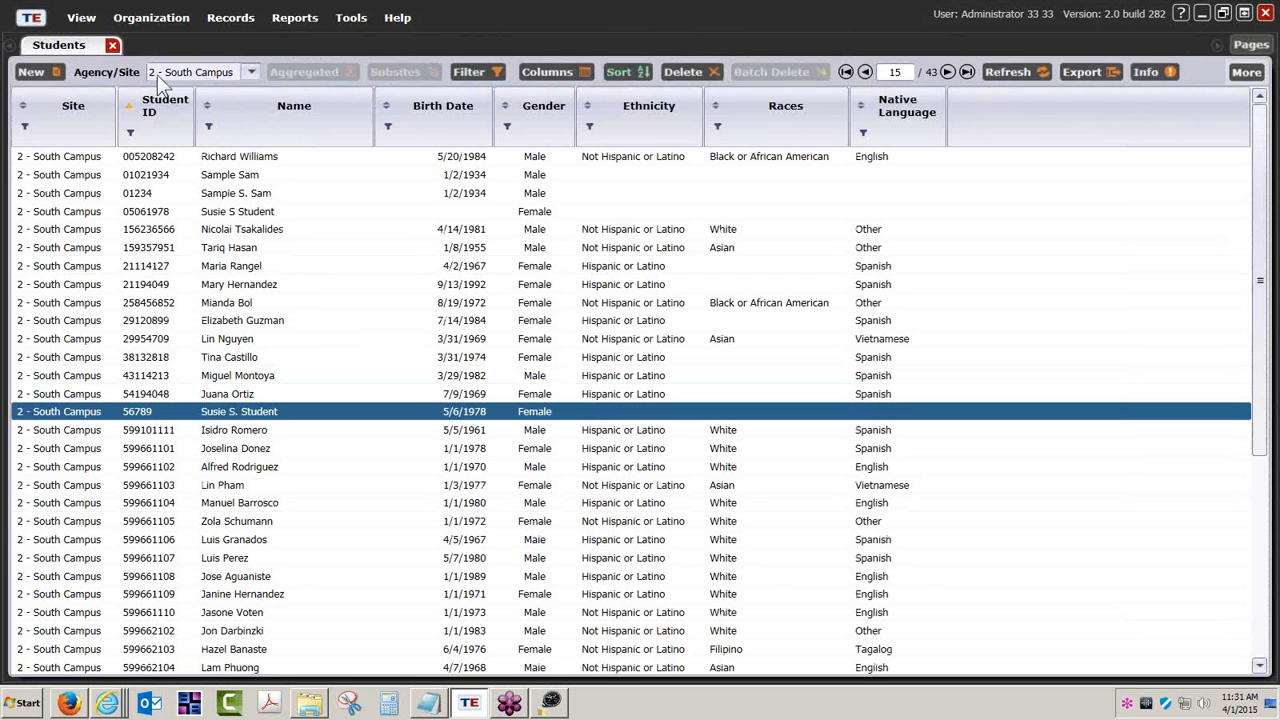
left_click(112, 45)
left_click(228, 18)
mouse_move(250, 40)
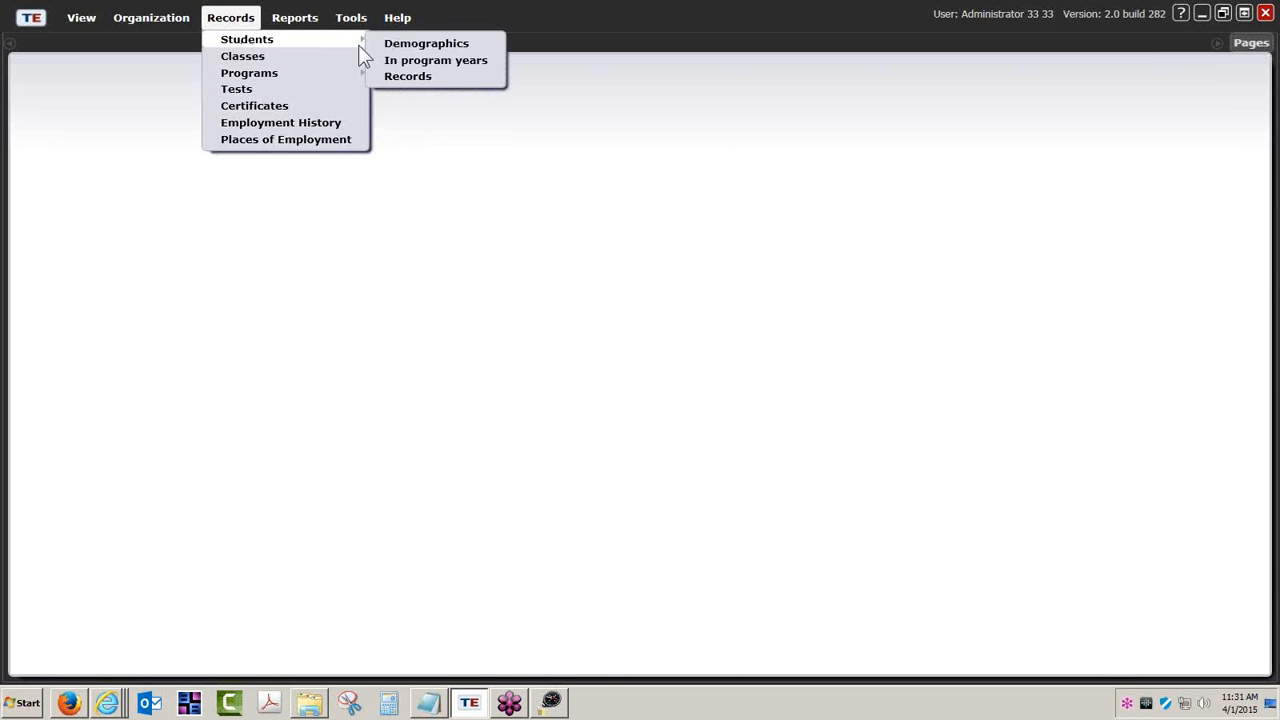
left_click(422, 43)
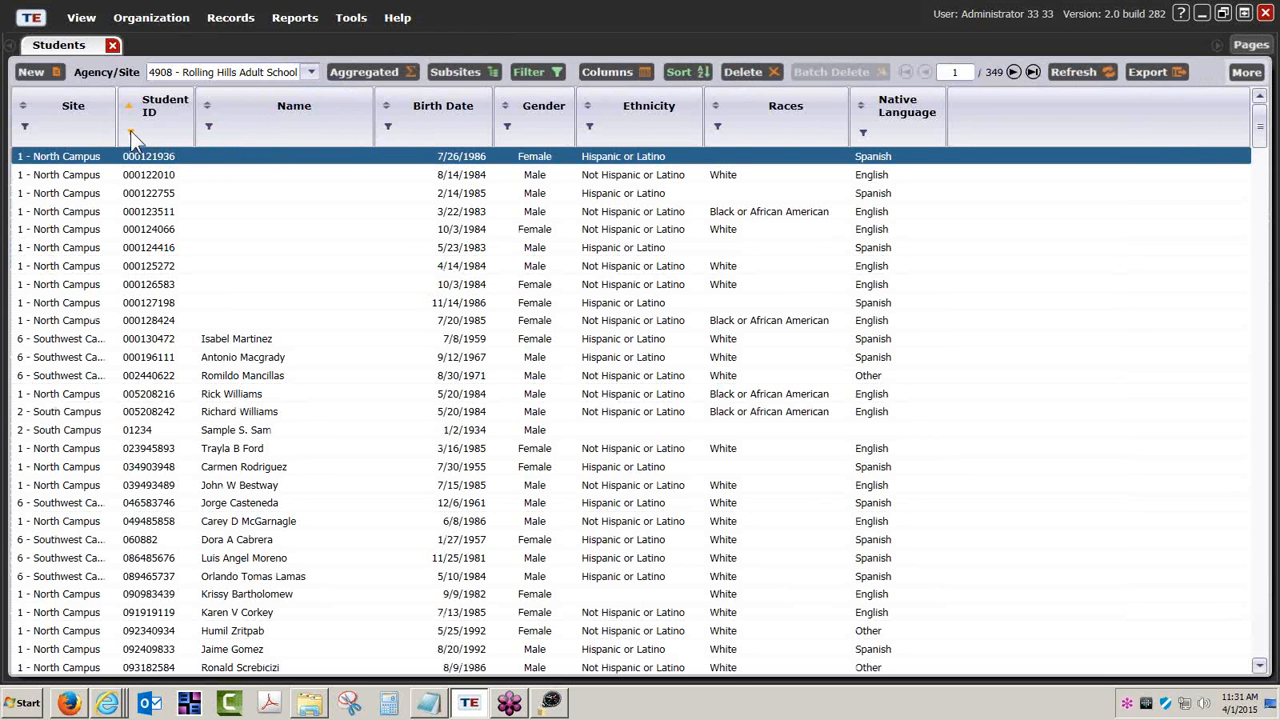
- Filter the Students list by a Student ID 'starts with' value, then try a different prefix
left_click(130, 131)
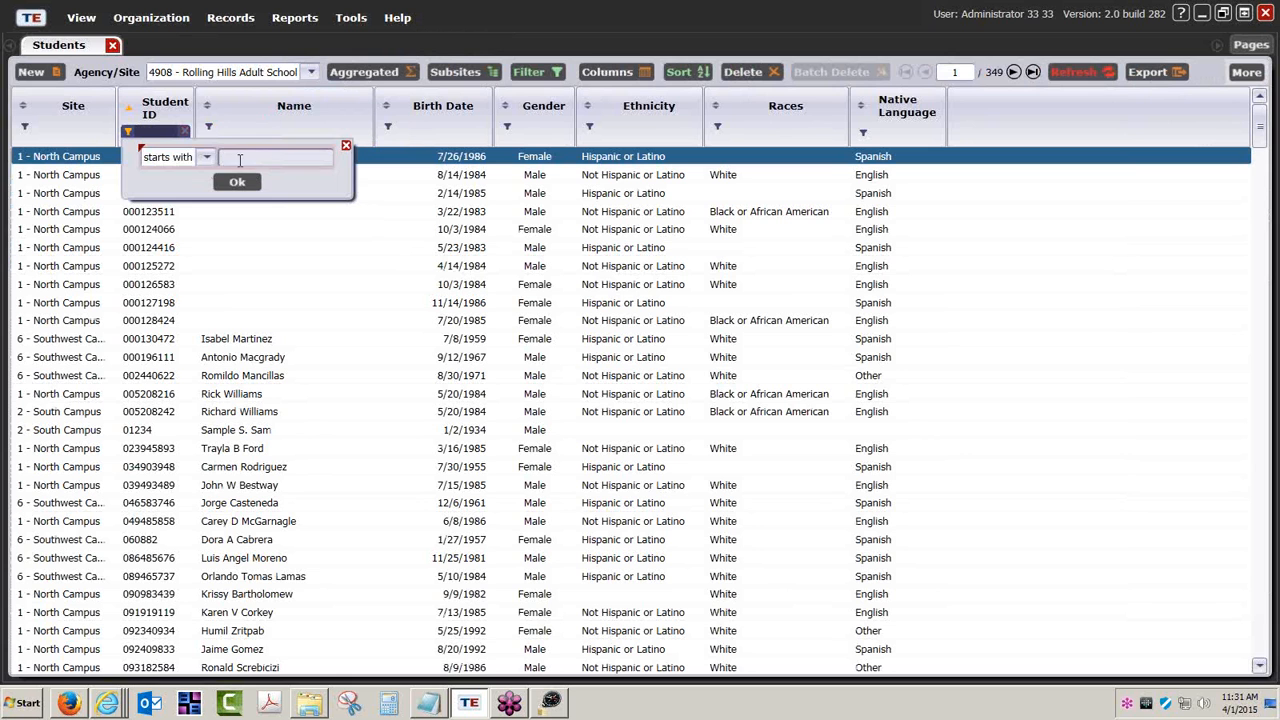
type("56789")
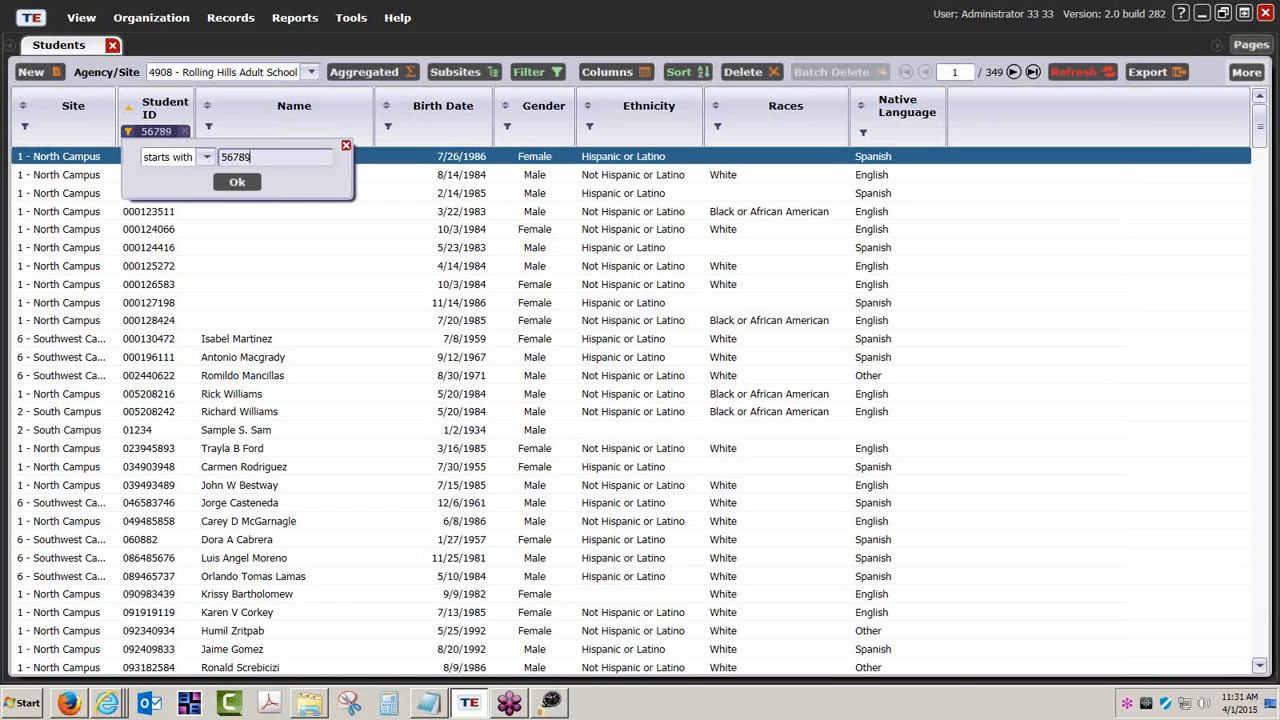
left_click(237, 181)
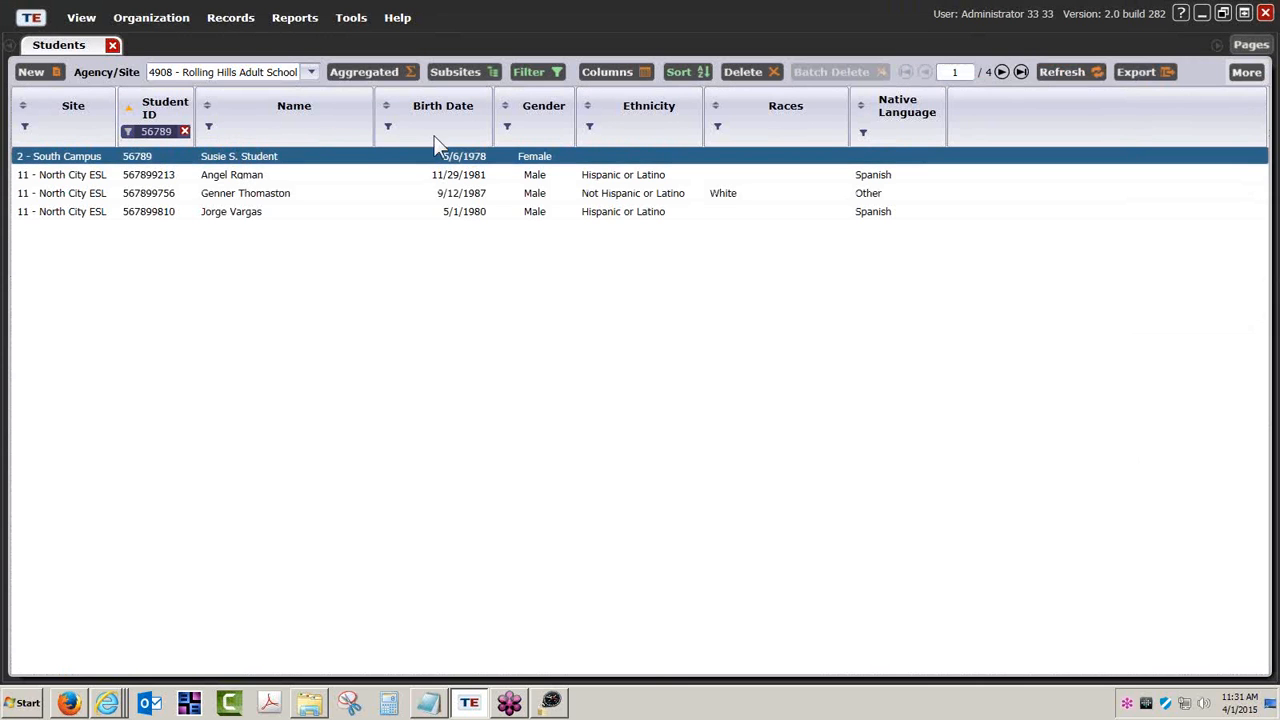
left_click(535, 72)
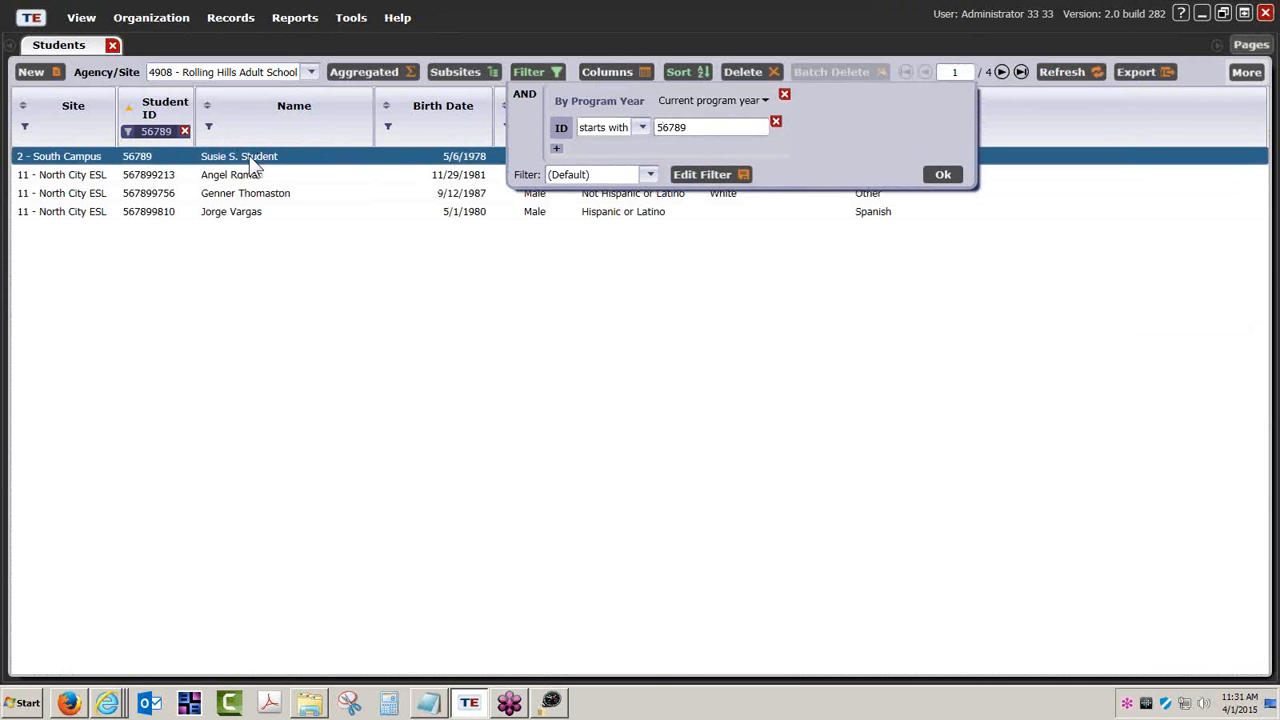
left_click(157, 131)
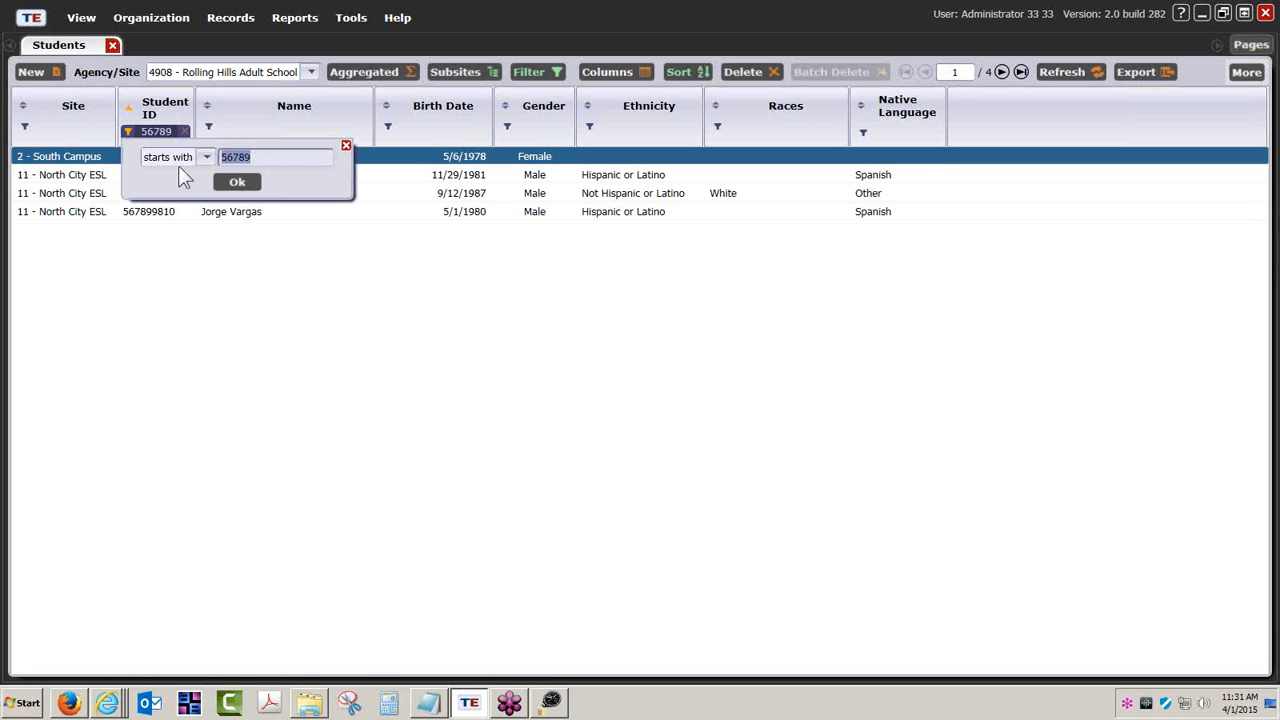
type("0")
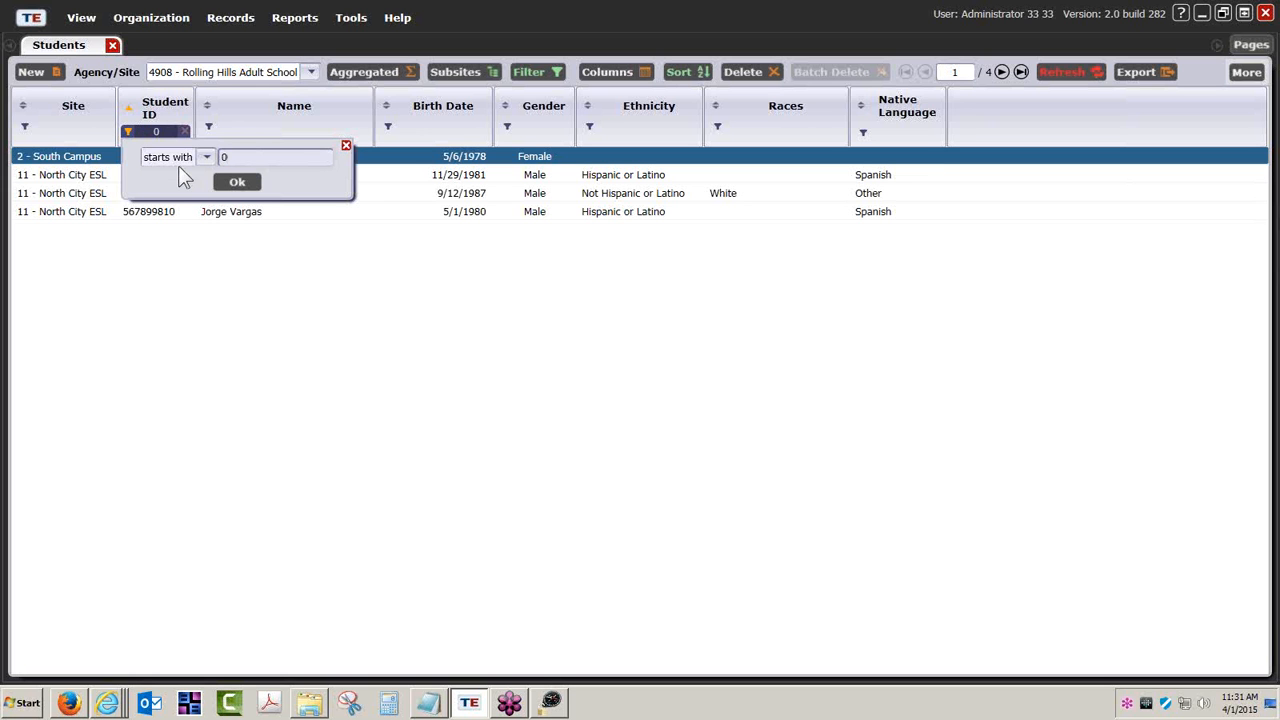
key("BackSpace")
type("1234...")
left_click(235, 181)
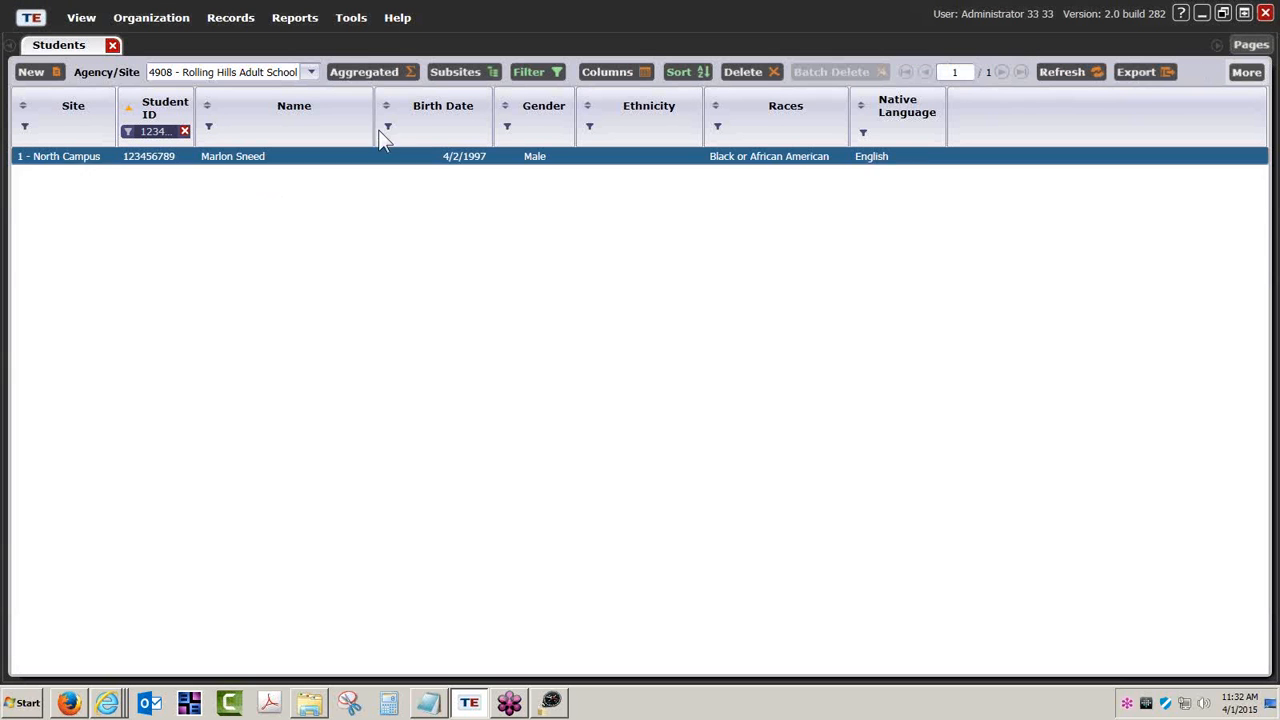
- Replace the Student ID filter with the second sample student's ID, leaving one South Campus student
left_click(169, 130)
key("ctrl+a")
type("0")
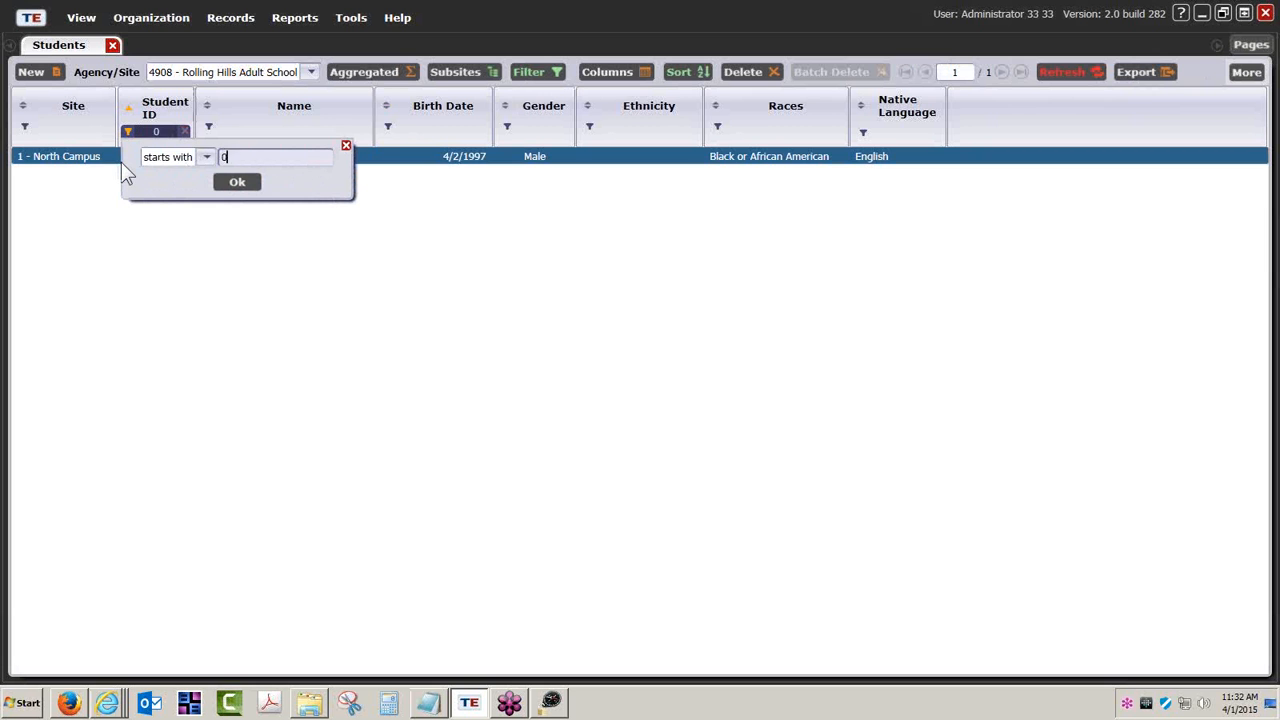
type("1234")
left_click(231, 184)
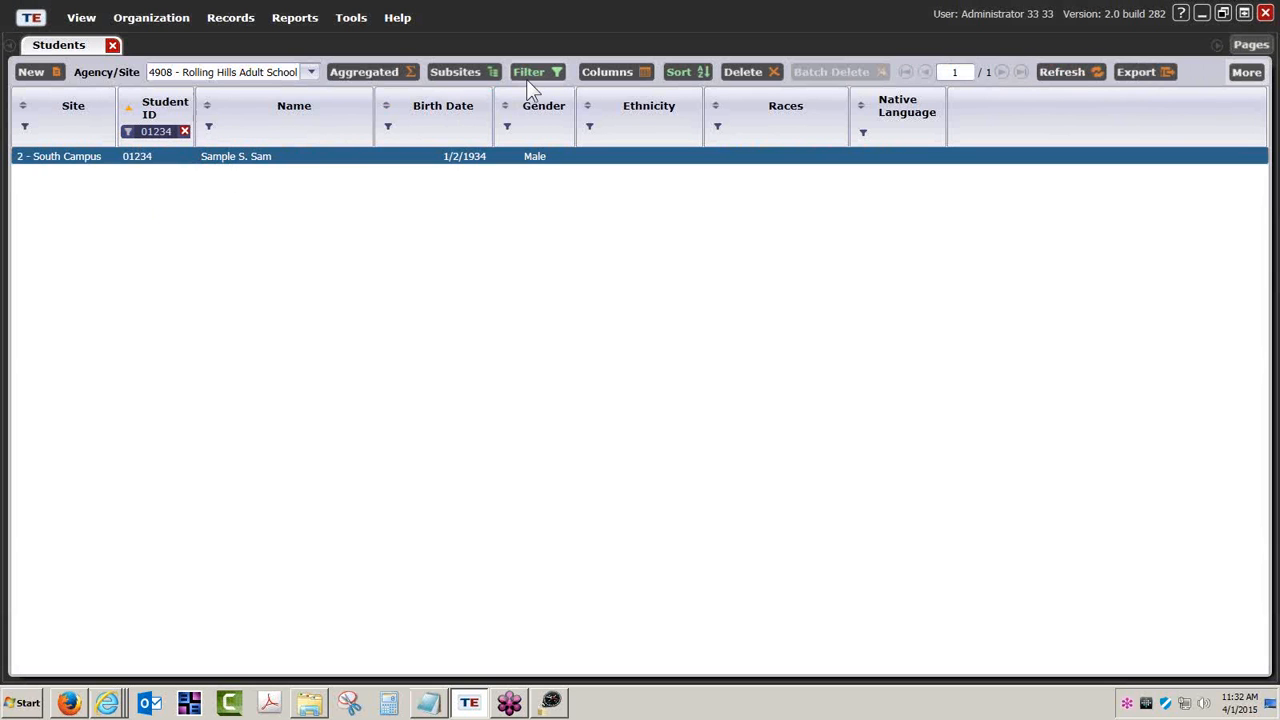
- Open the filtered student's record, confirm the 2014–15 form 083R test scoring 222, then switch to eTests Online
double_click(281, 165)
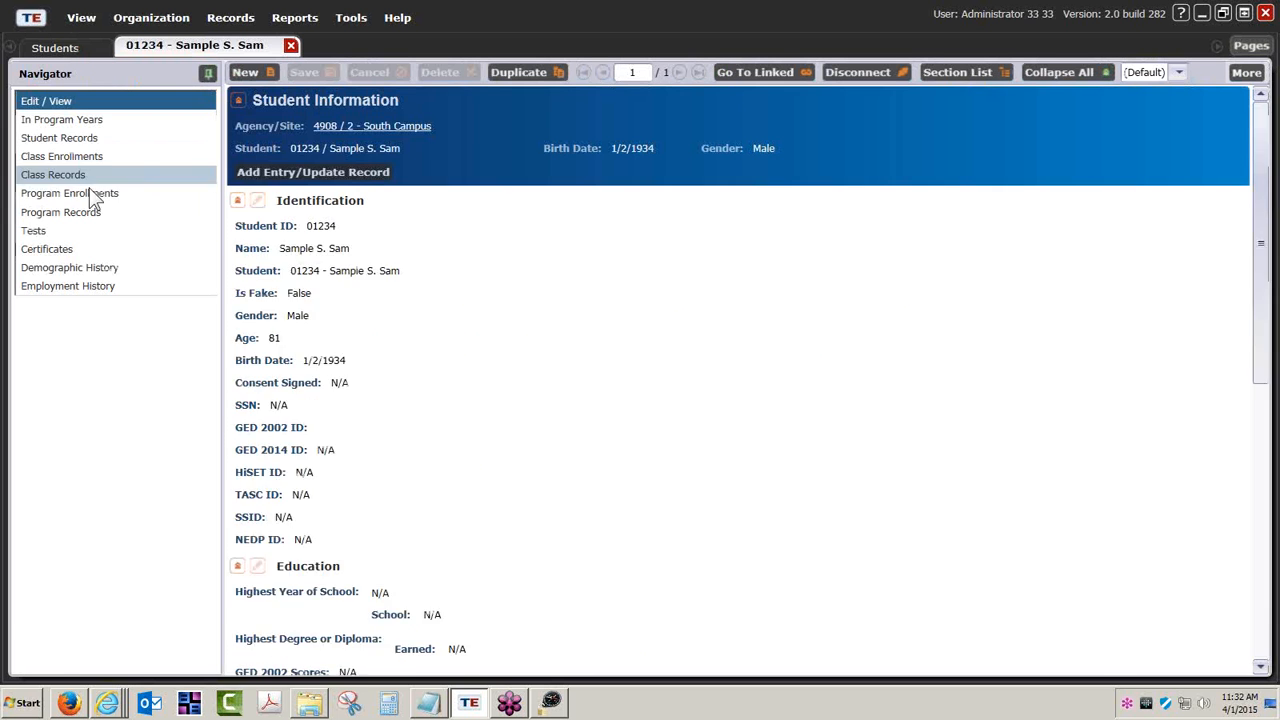
left_click(70, 120)
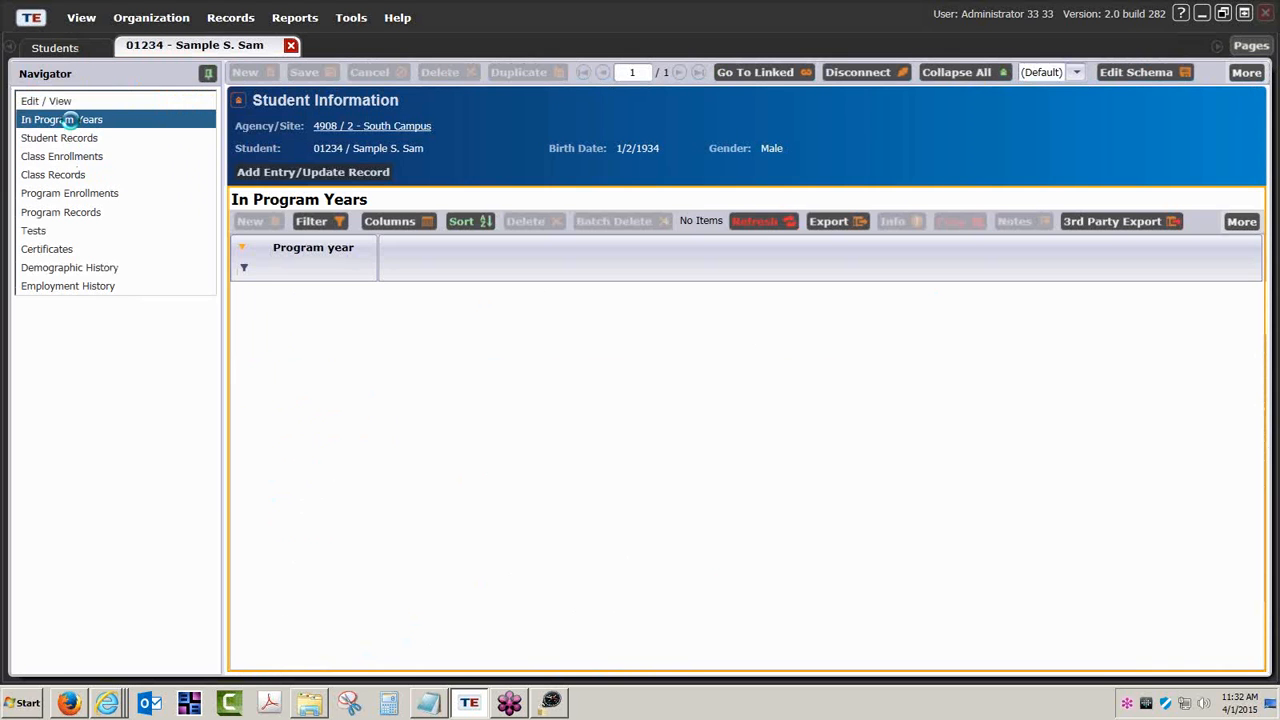
left_click(33, 232)
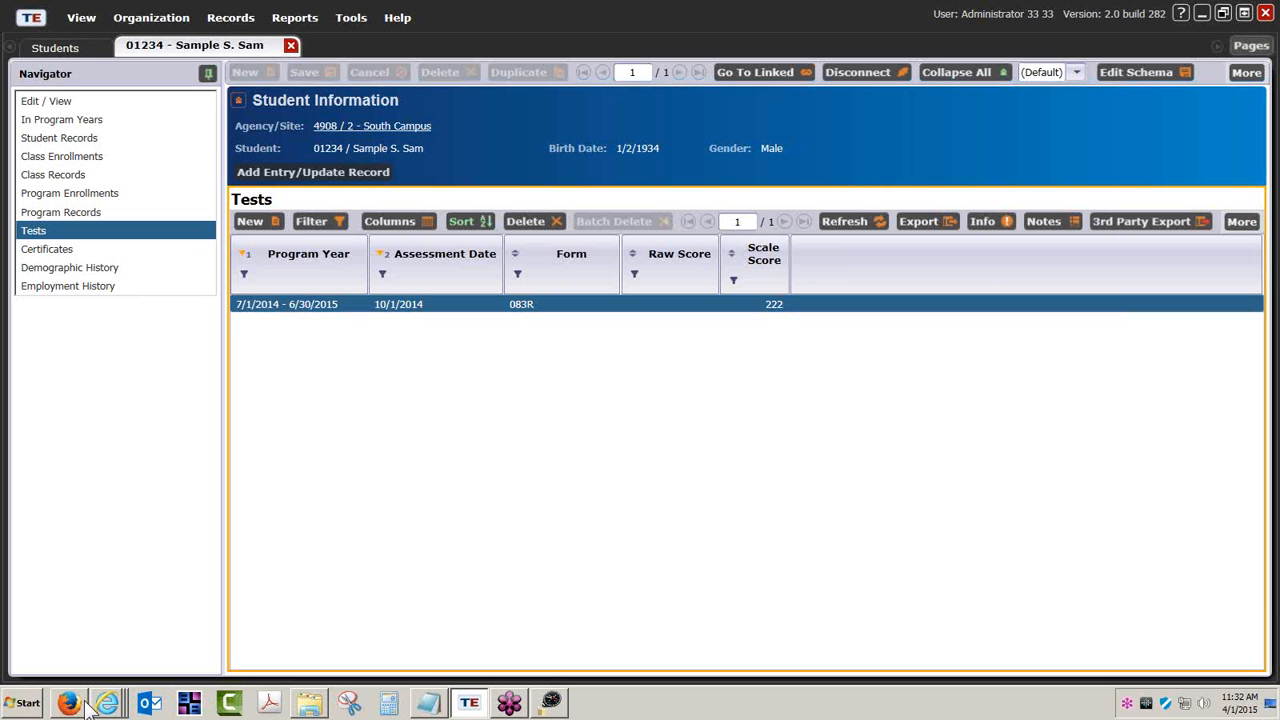
mouse_move(110, 707)
left_click(161, 646)
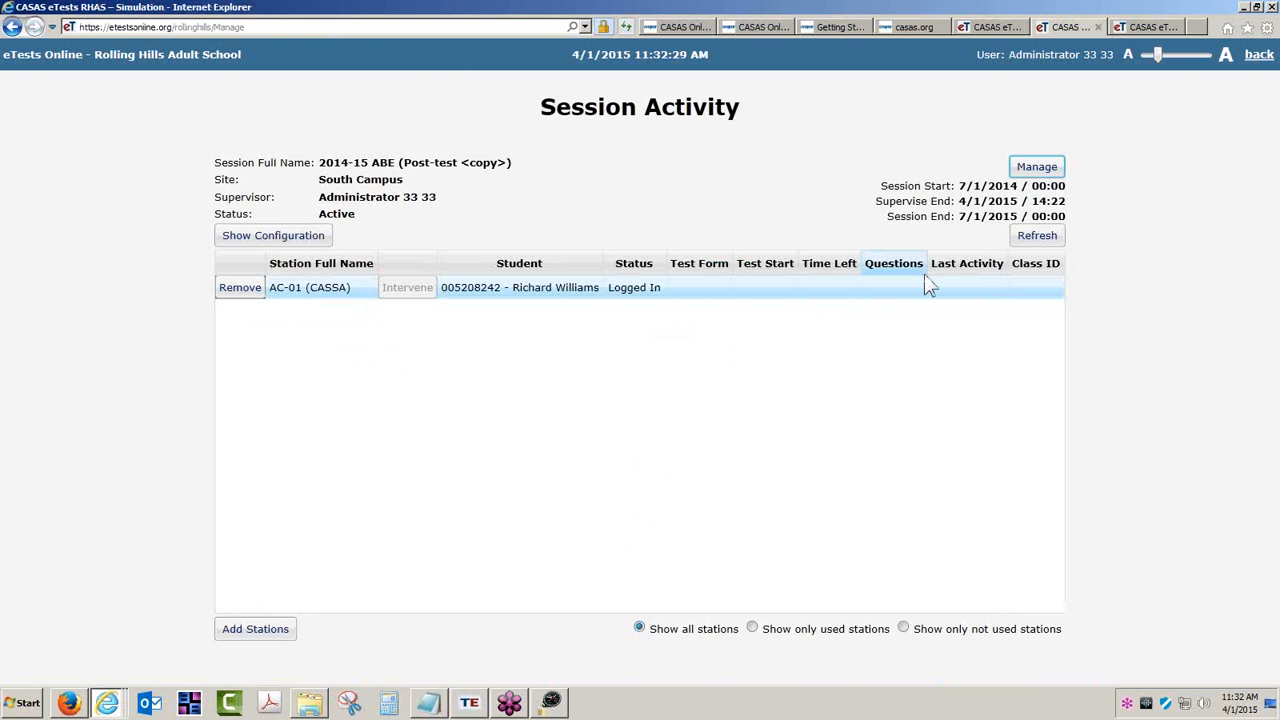
- Go back from the testing sessions to the student demographics list in eTests Online
left_click(1260, 57)
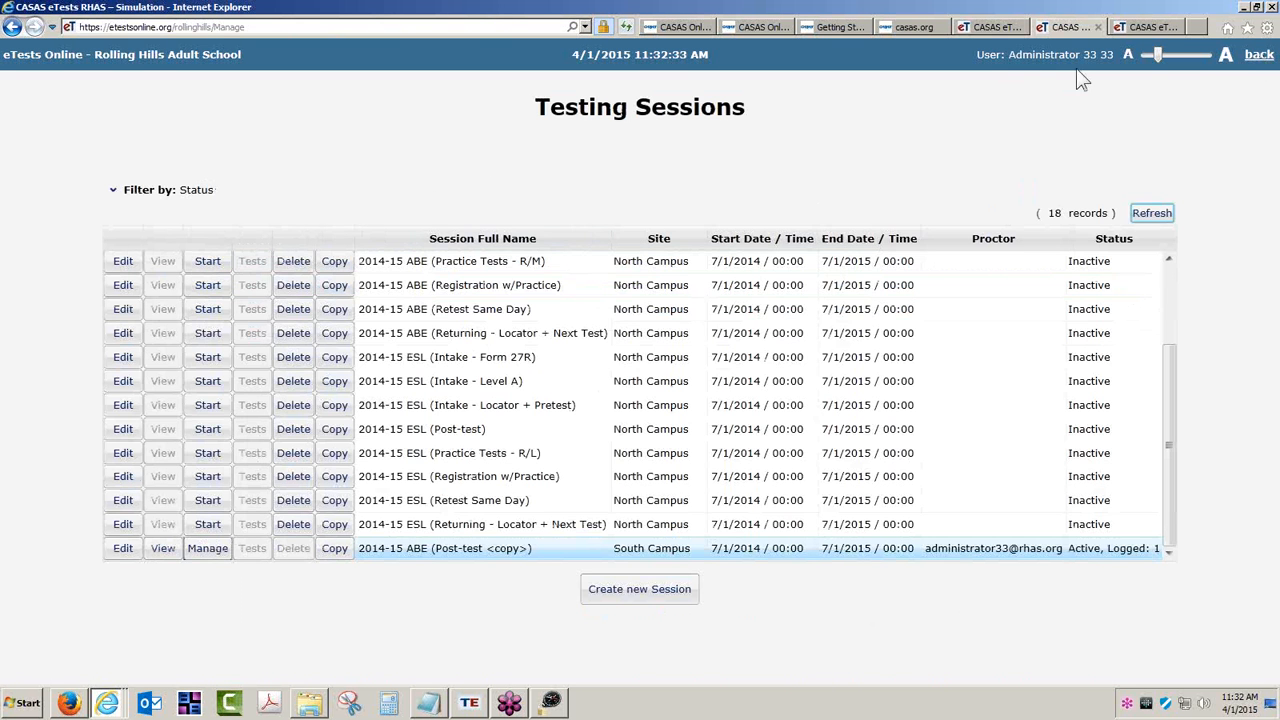
left_click(1250, 62)
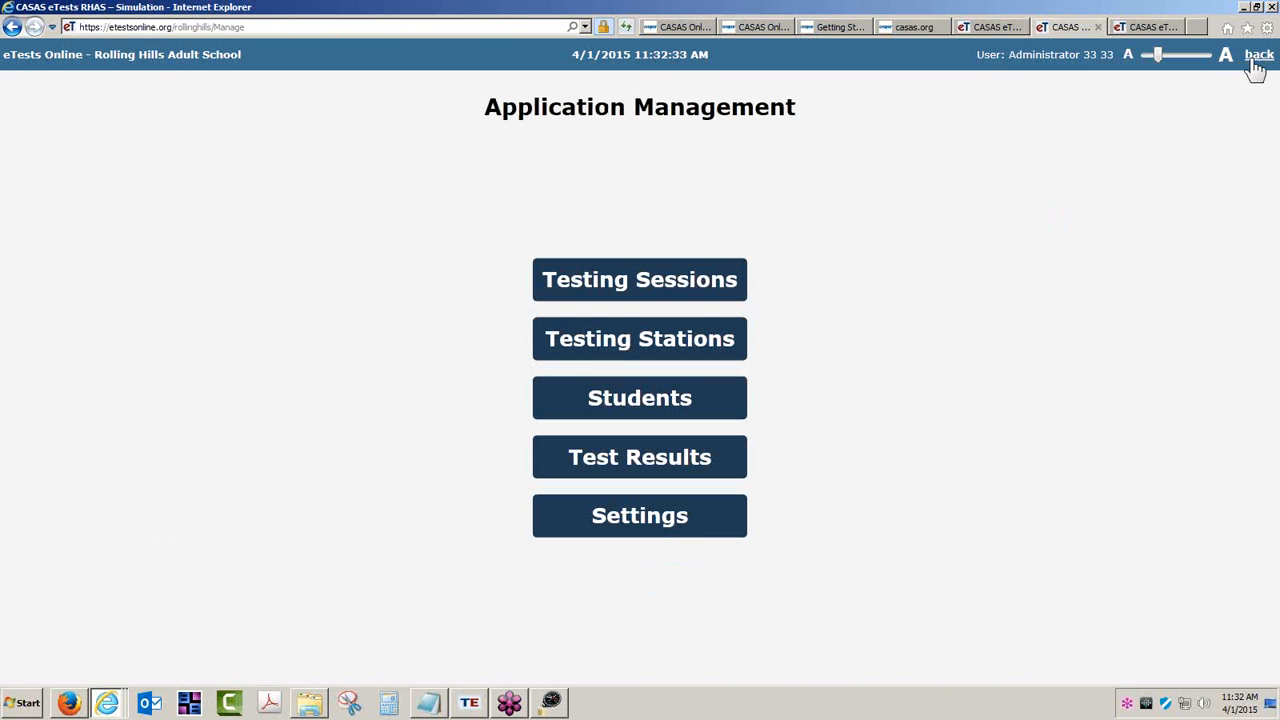
left_click(636, 393)
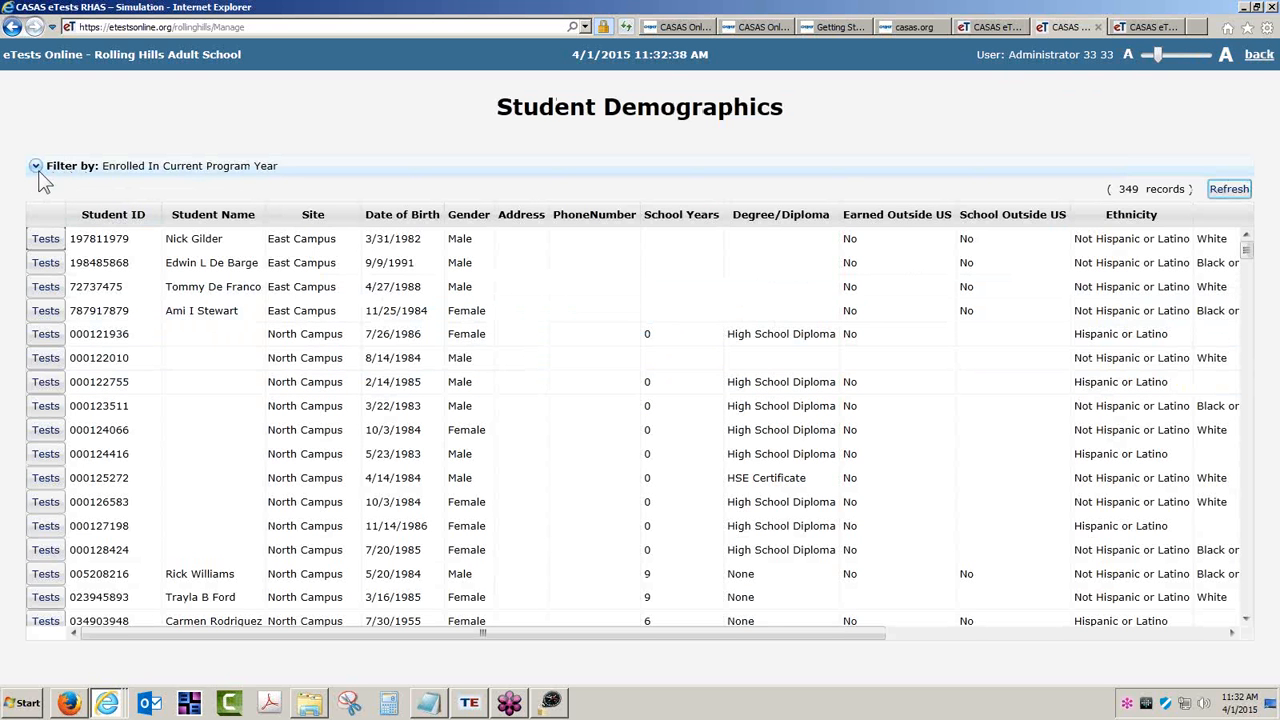
- Filter students by Student ID 'Starts with' the same ID and confirm the 083R test scored 222 on 10/1/2014
left_click(36, 167)
left_click(575, 252)
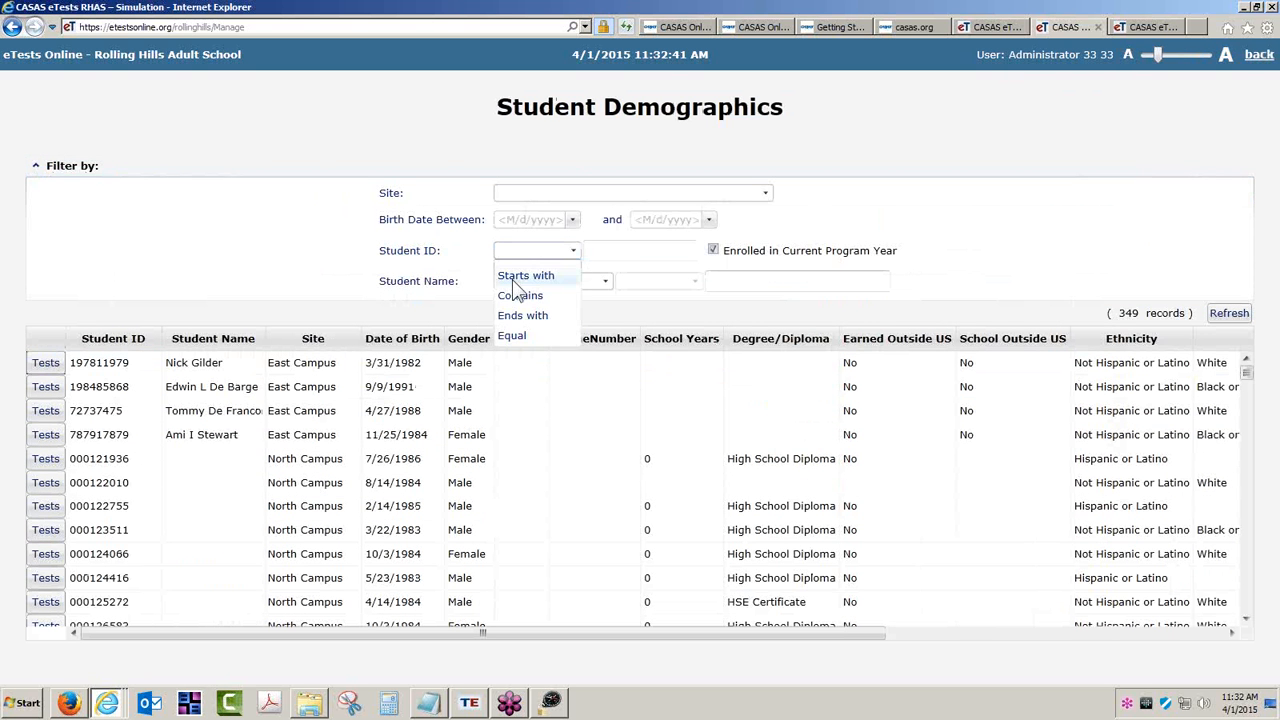
left_click(541, 279)
left_click(610, 250)
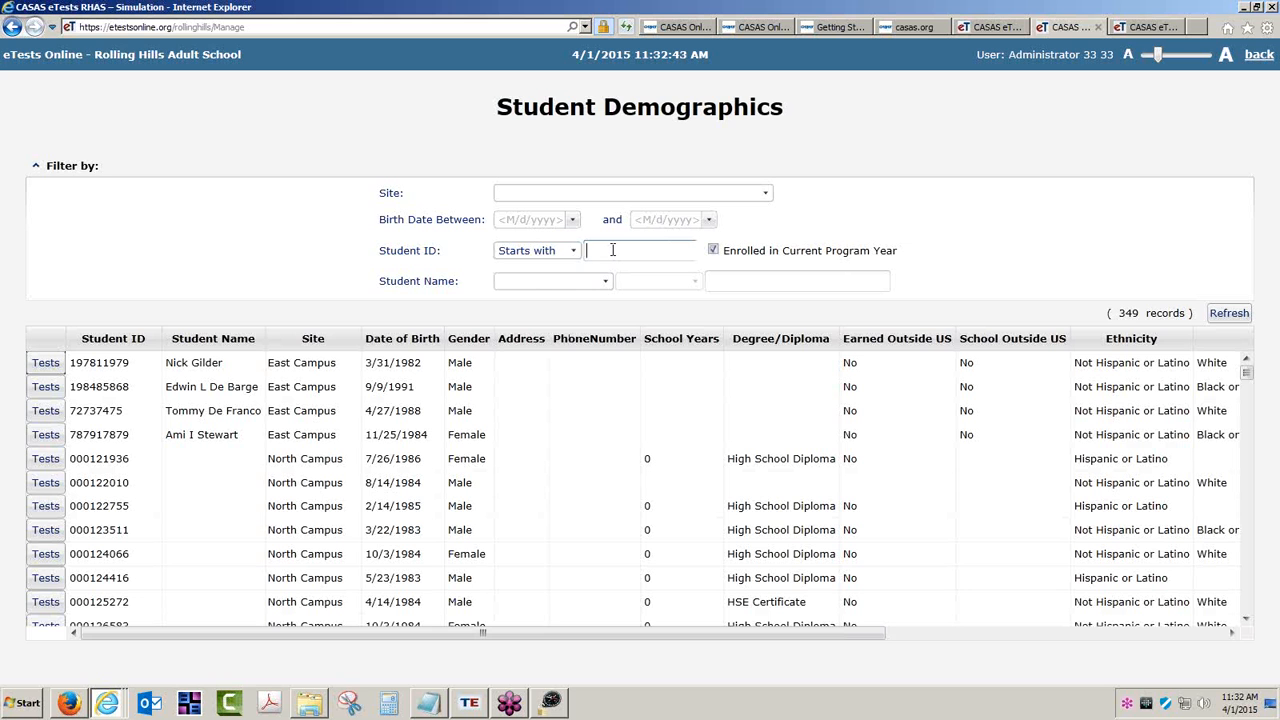
type("01234")
left_click(1229, 313)
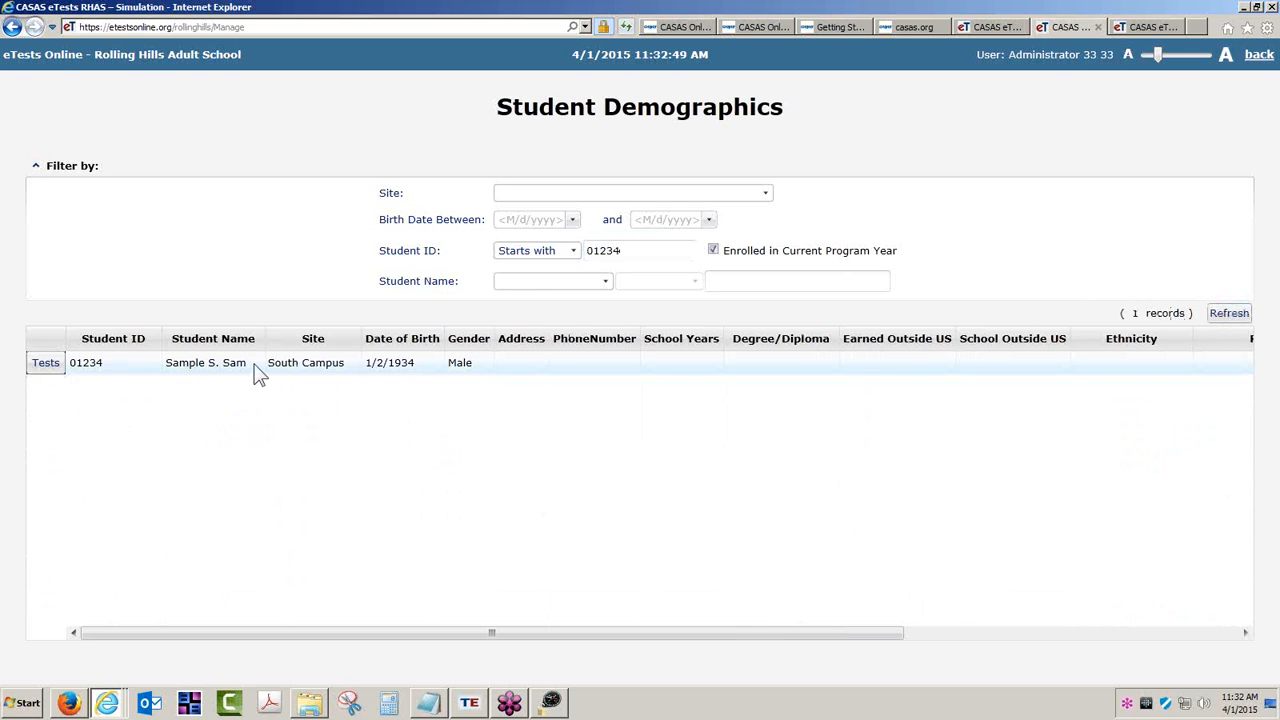
left_click(44, 364)
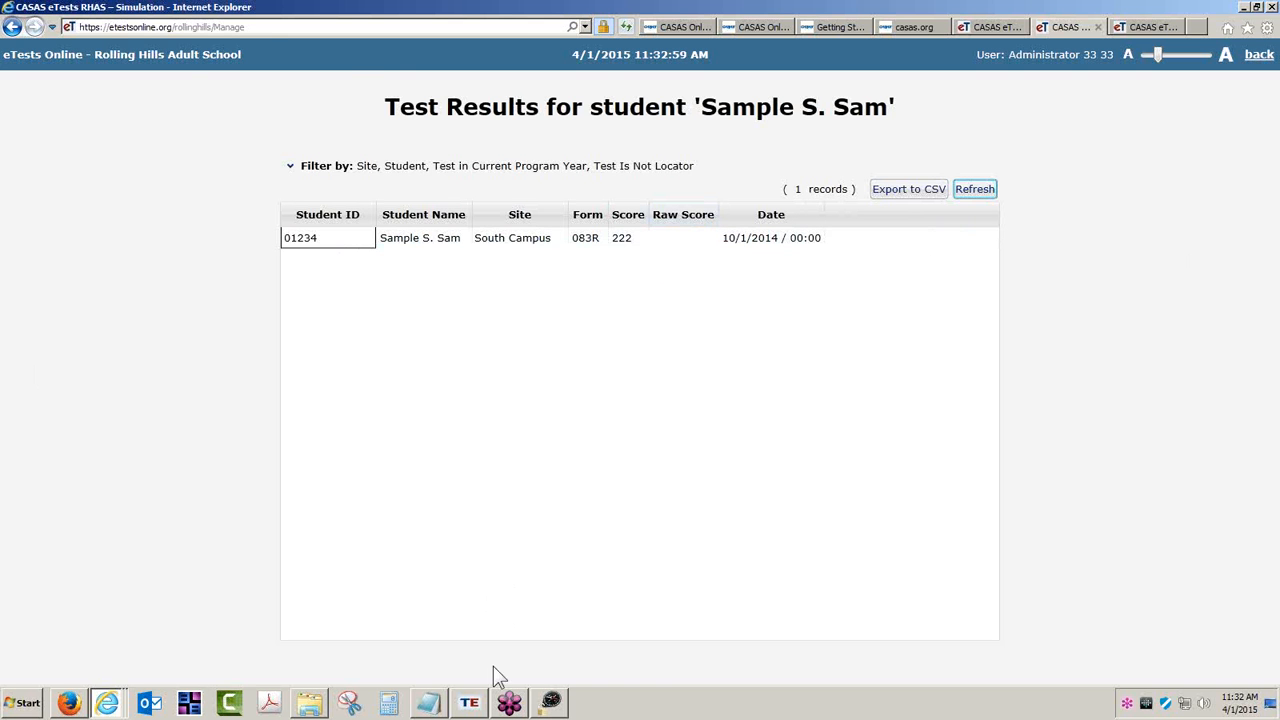
left_click(469, 702)
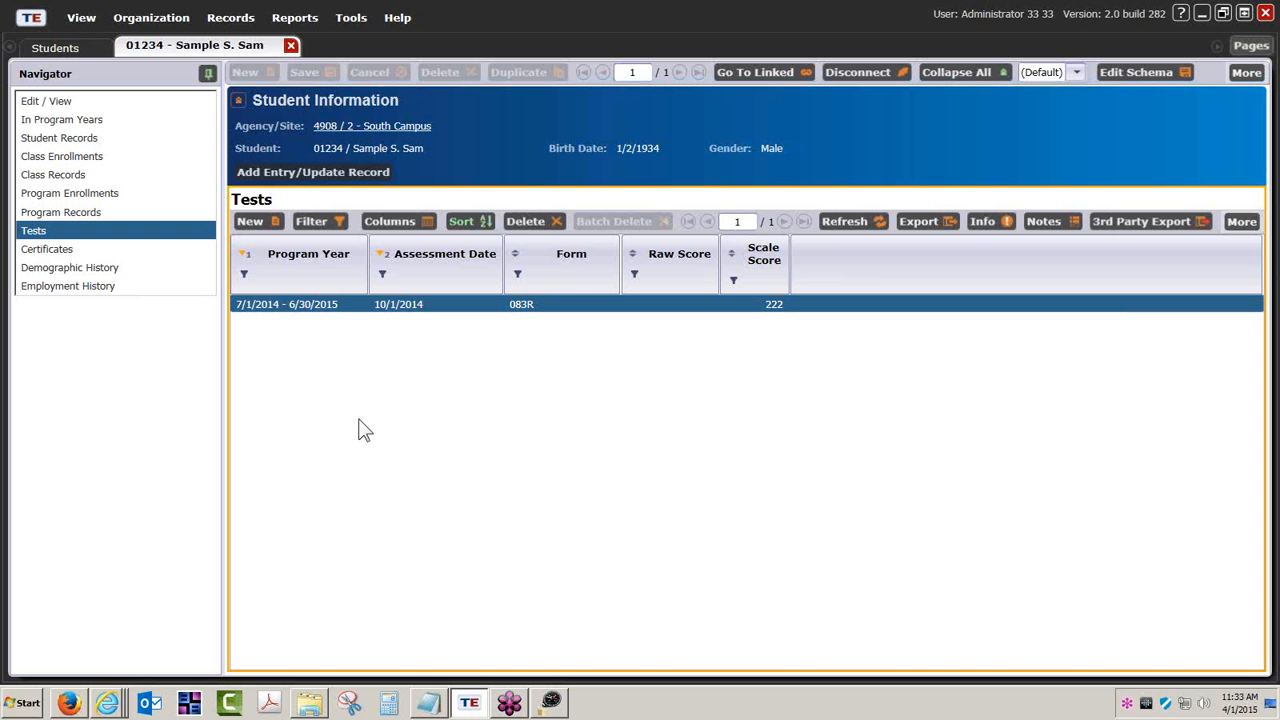
- Bring the Getting Started help page in Internet Explorer to the front
left_click(310, 703)
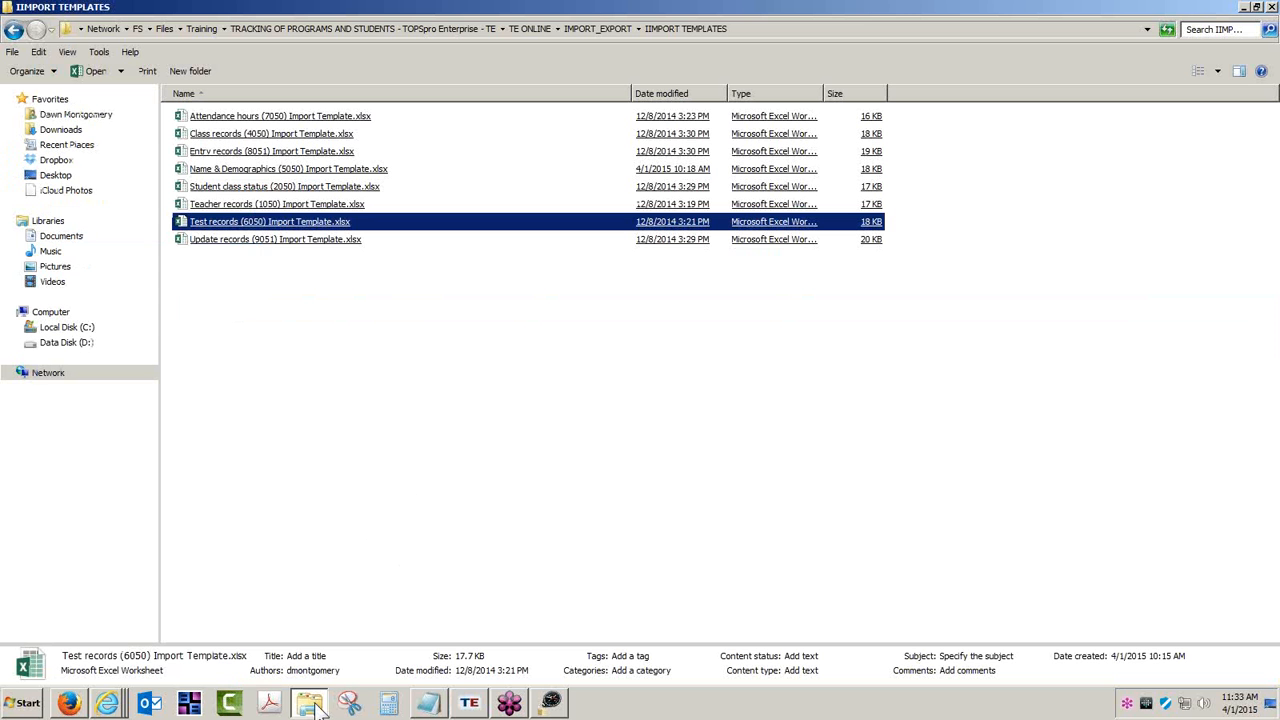
left_click(110, 703)
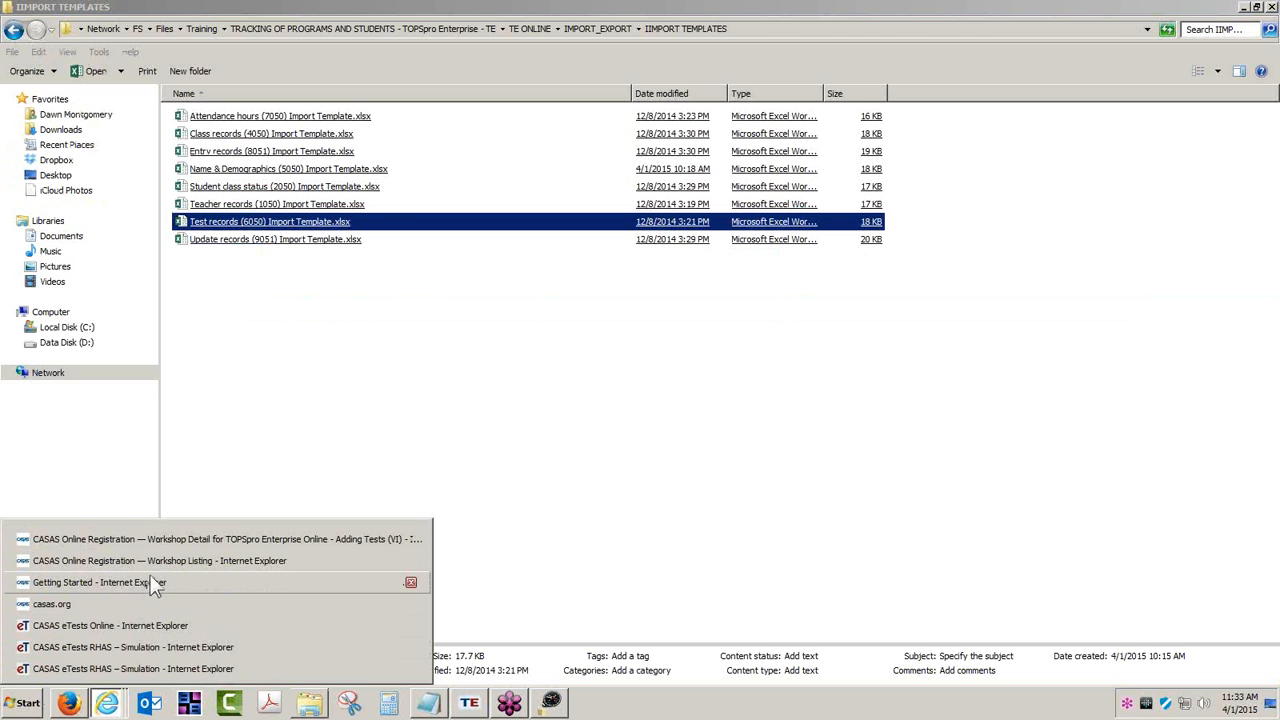
left_click(157, 580)
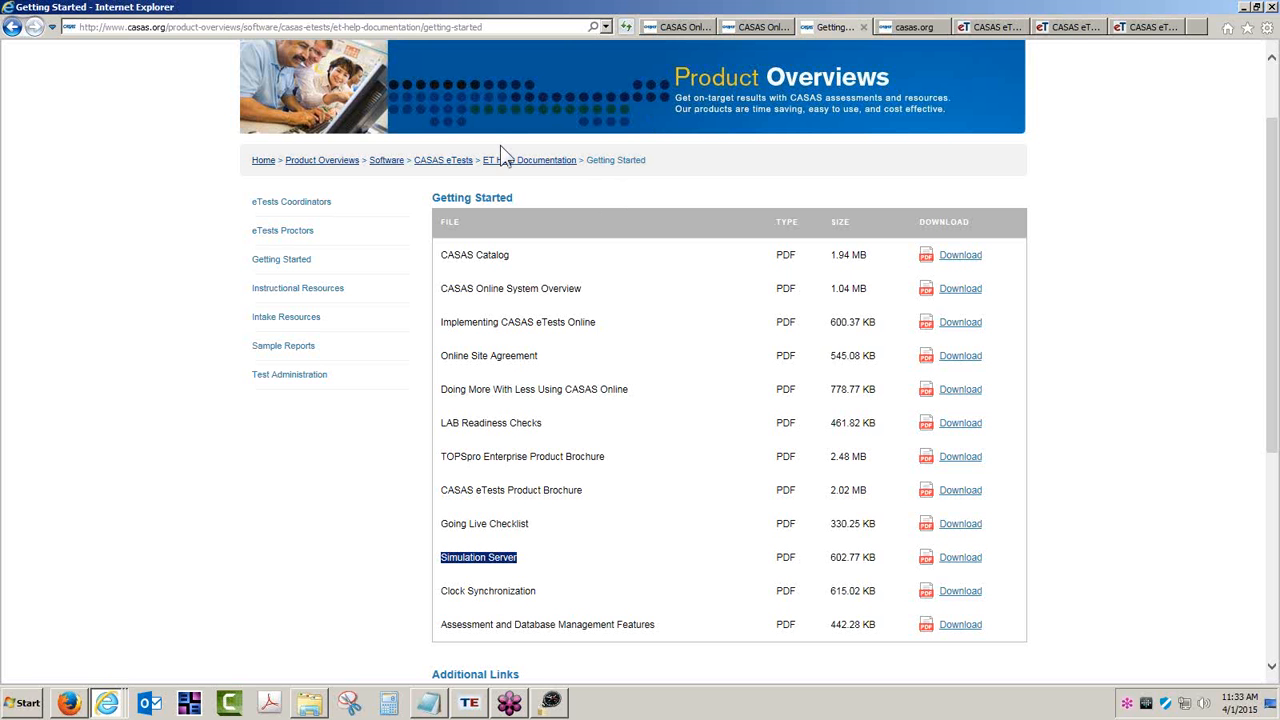
left_click(623, 165)
scroll(657, 150, "up", 2)
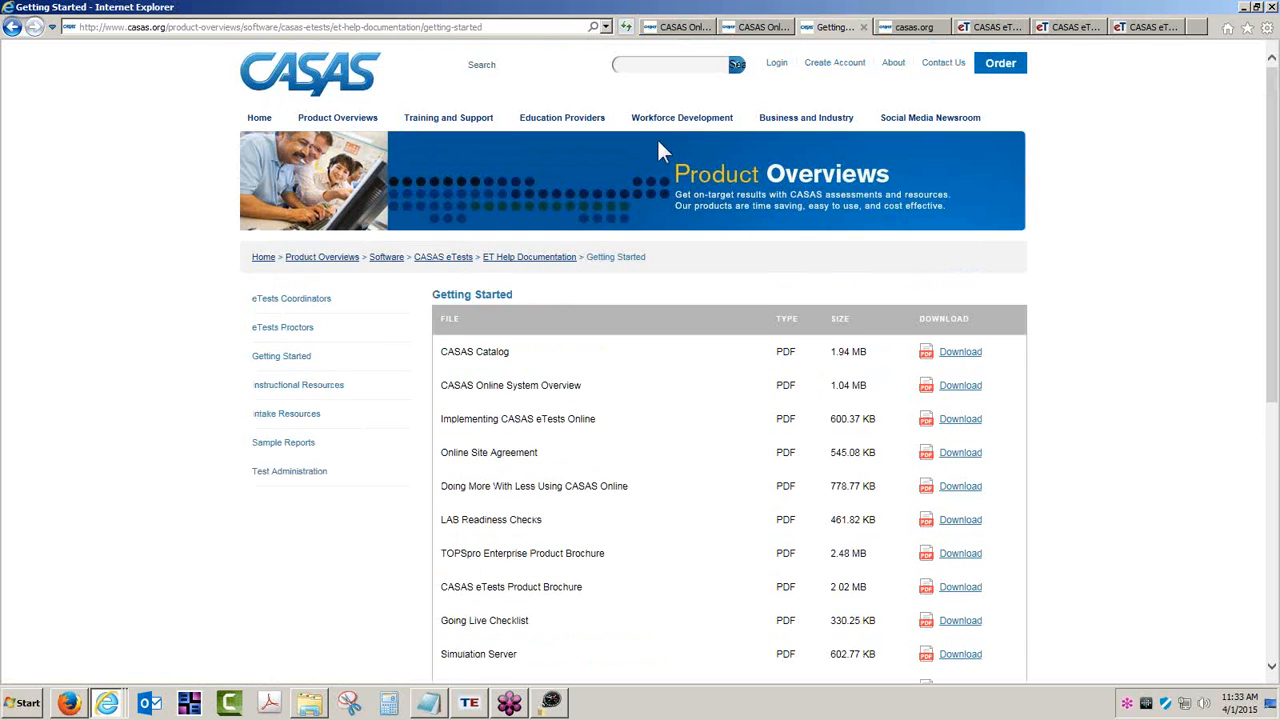
- Open Training and Support > TE Help Documentation > Data Exchange, then return to the IMPORT TEMPLATES folder
left_click(445, 121)
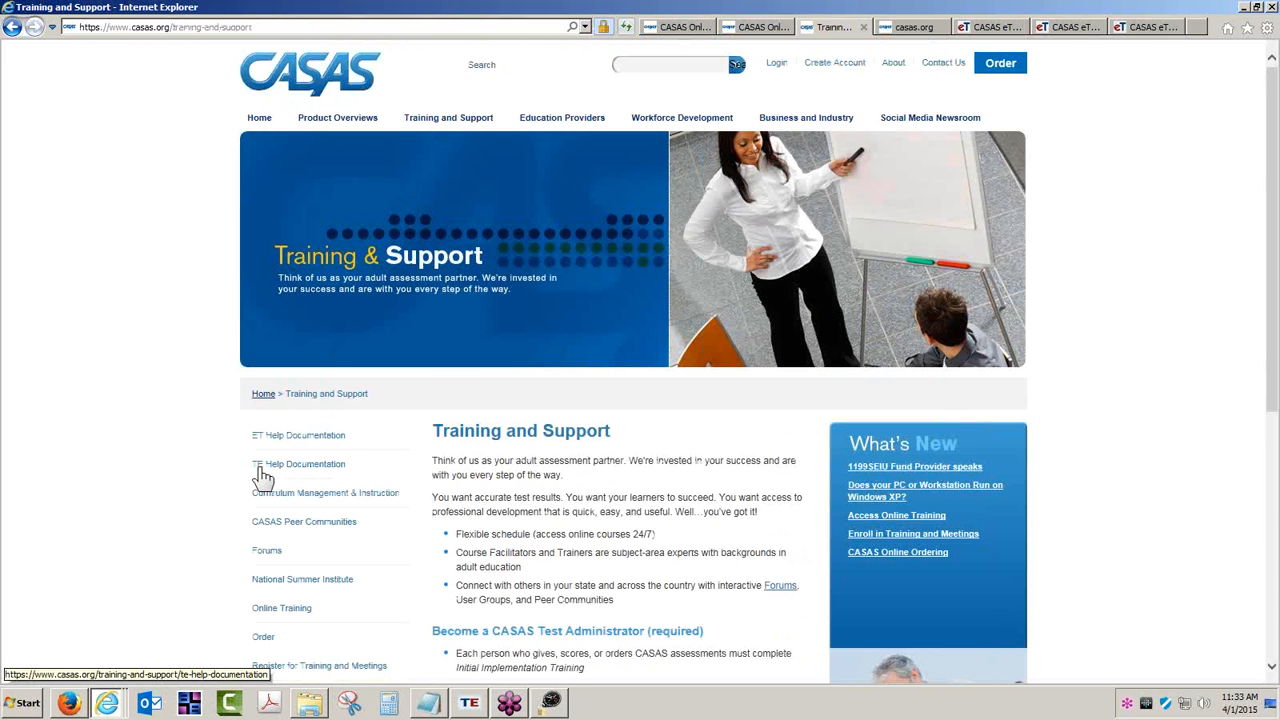
left_click(300, 464)
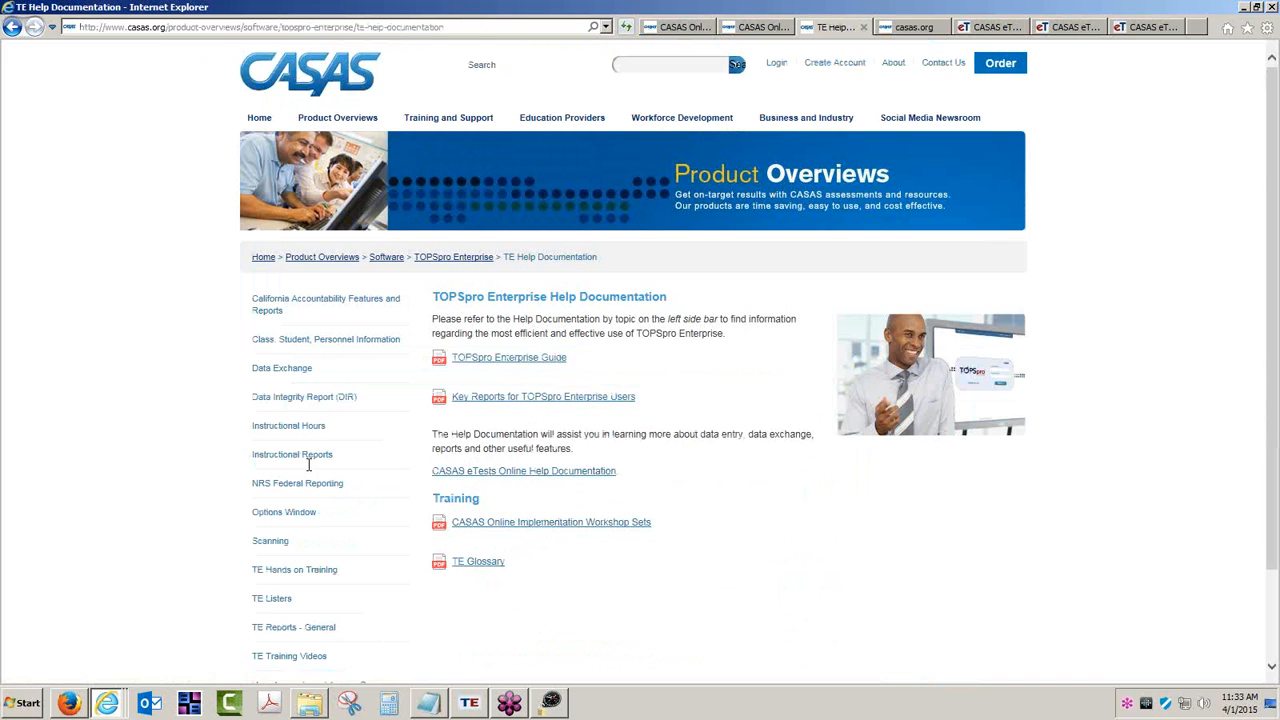
left_click(299, 375)
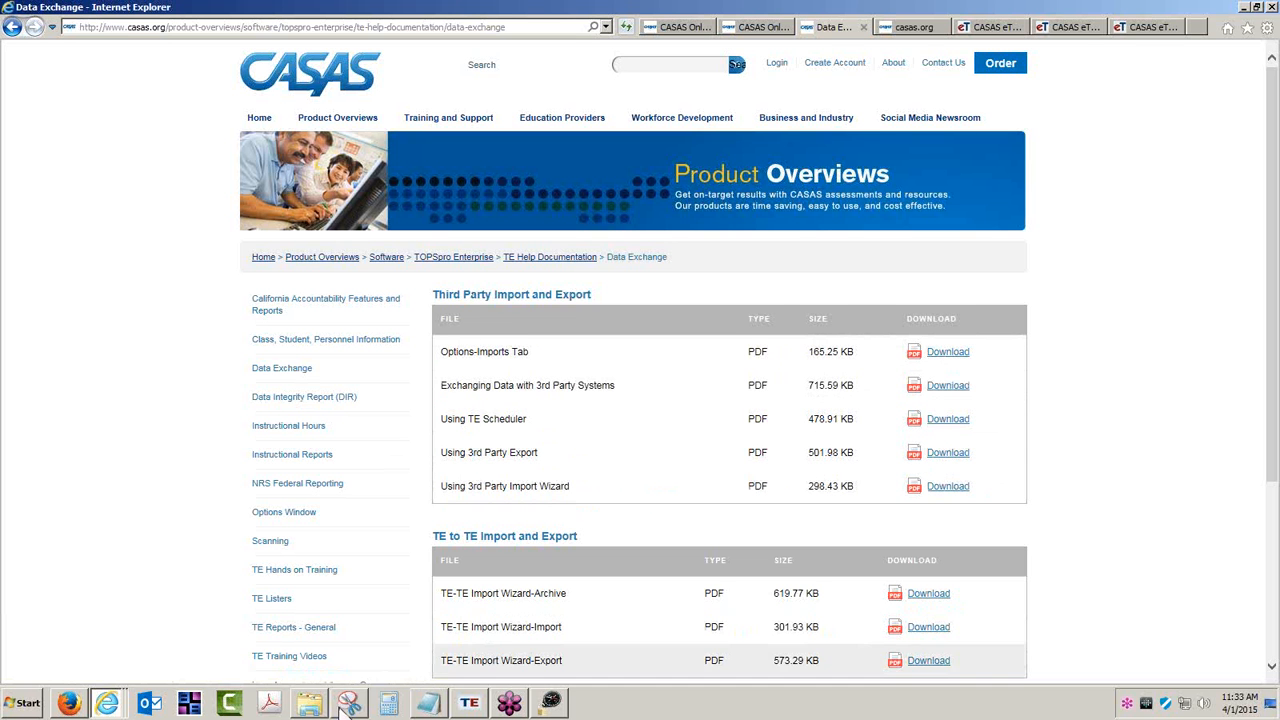
mouse_move(311, 705)
left_click(308, 668)
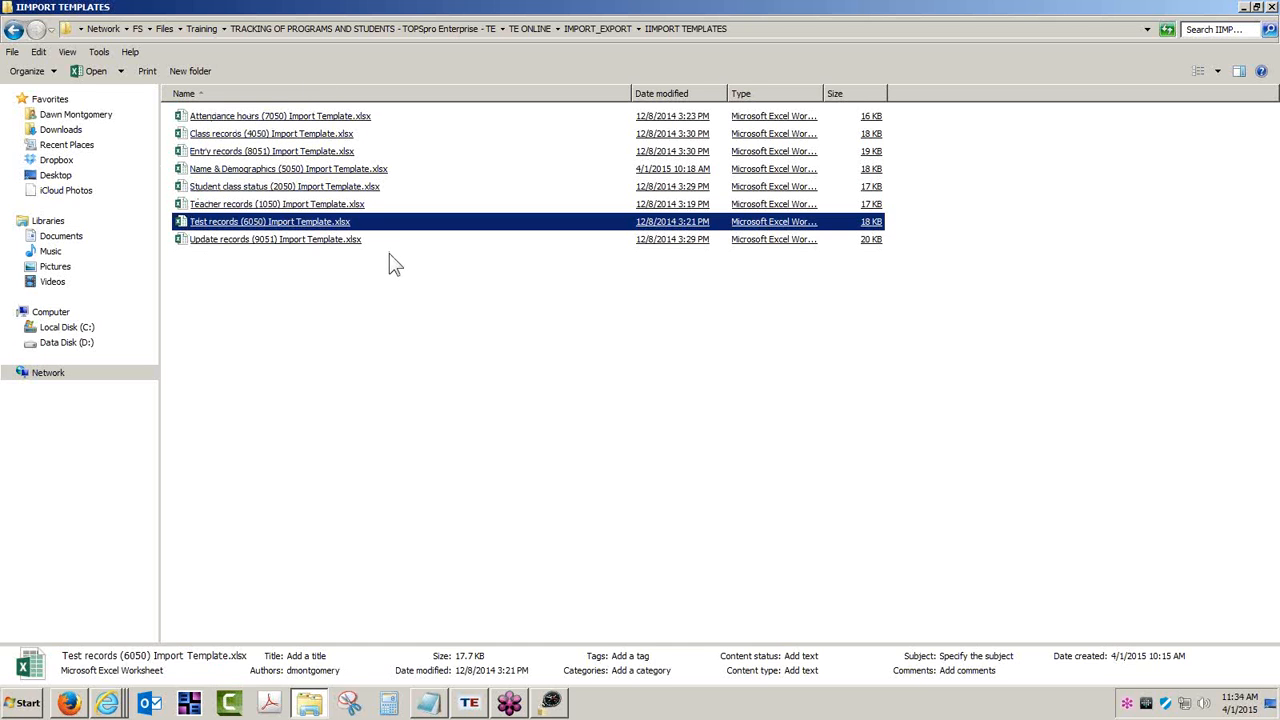
- Clear the file selection and reopen the Adding Tests (VI) workshop 5262 detail page from Internet Explorer's jump list
left_click(385, 292)
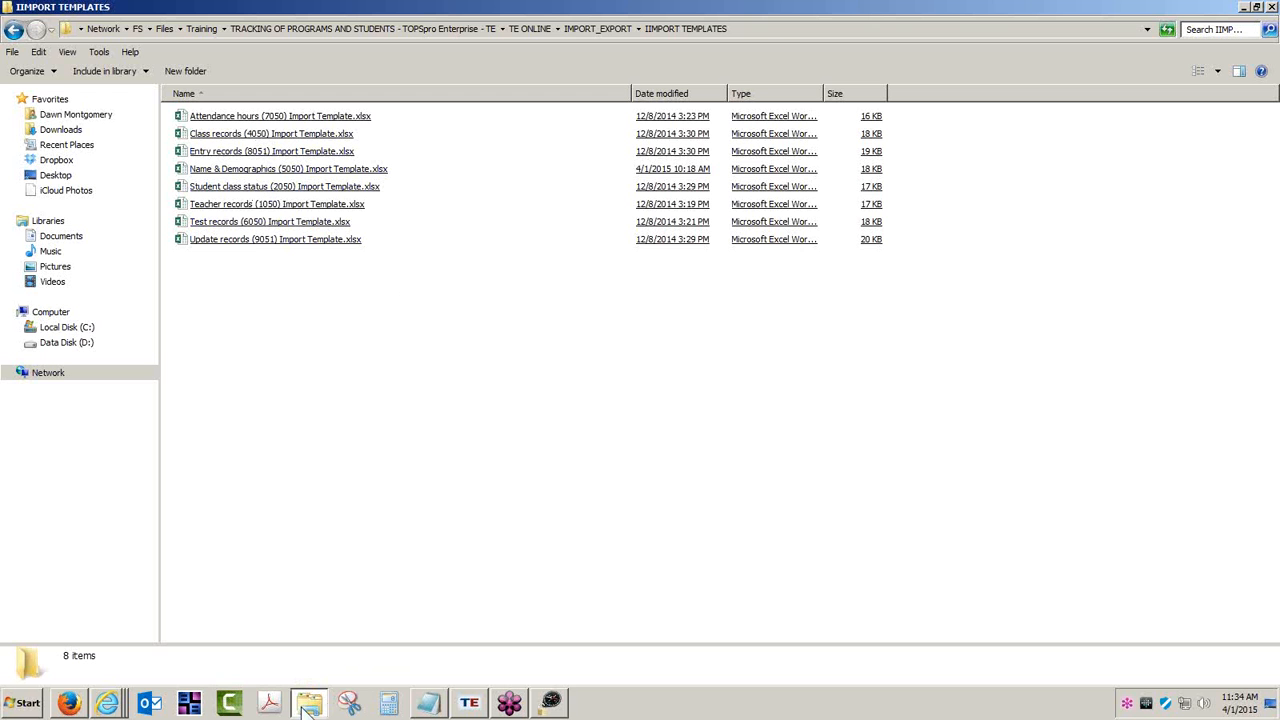
right_click(107, 705)
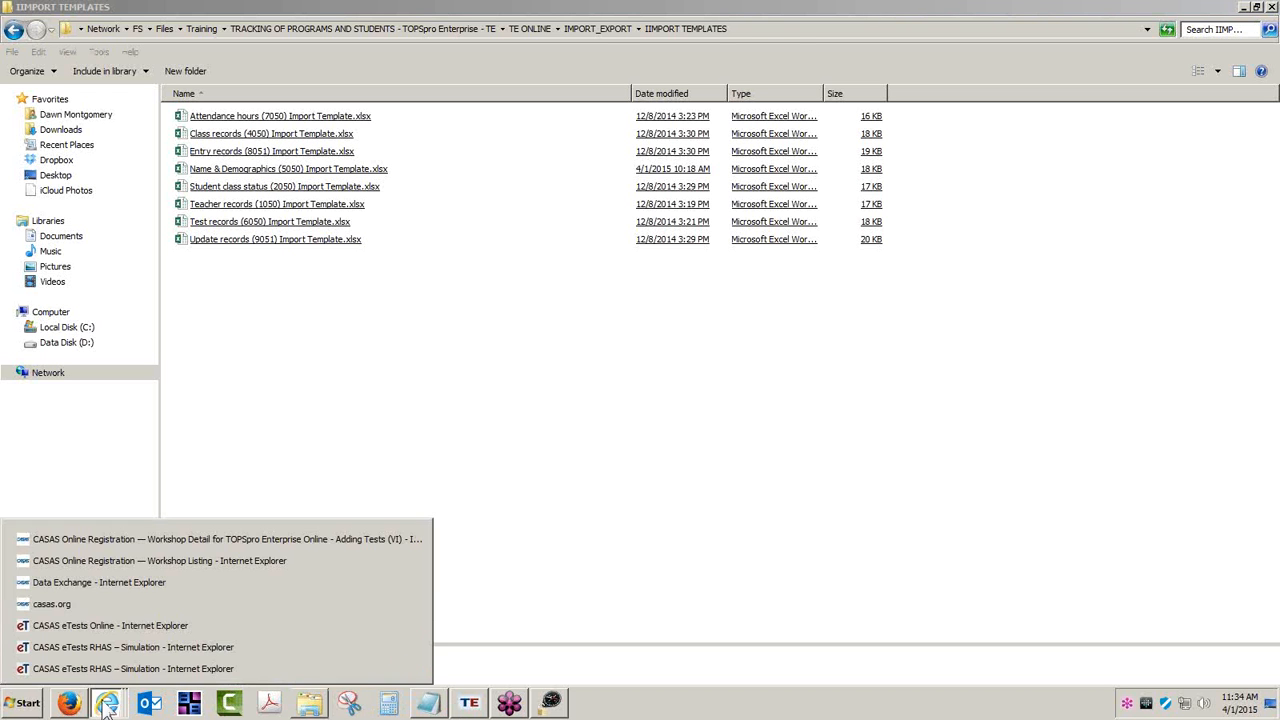
left_click(162, 540)
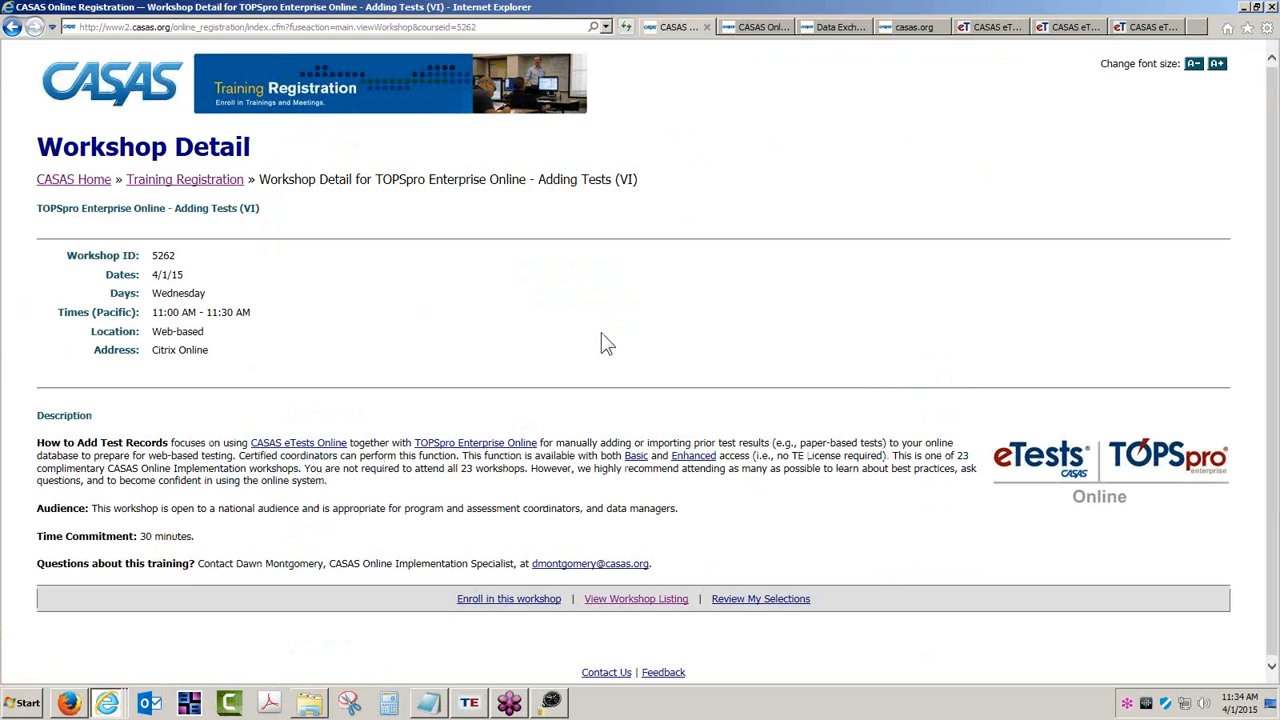
- Review the TOPSpro Enterprise Online sessions in the Workshop Listing, then go back to the IMPORT TEMPLATES folder
left_click(766, 26)
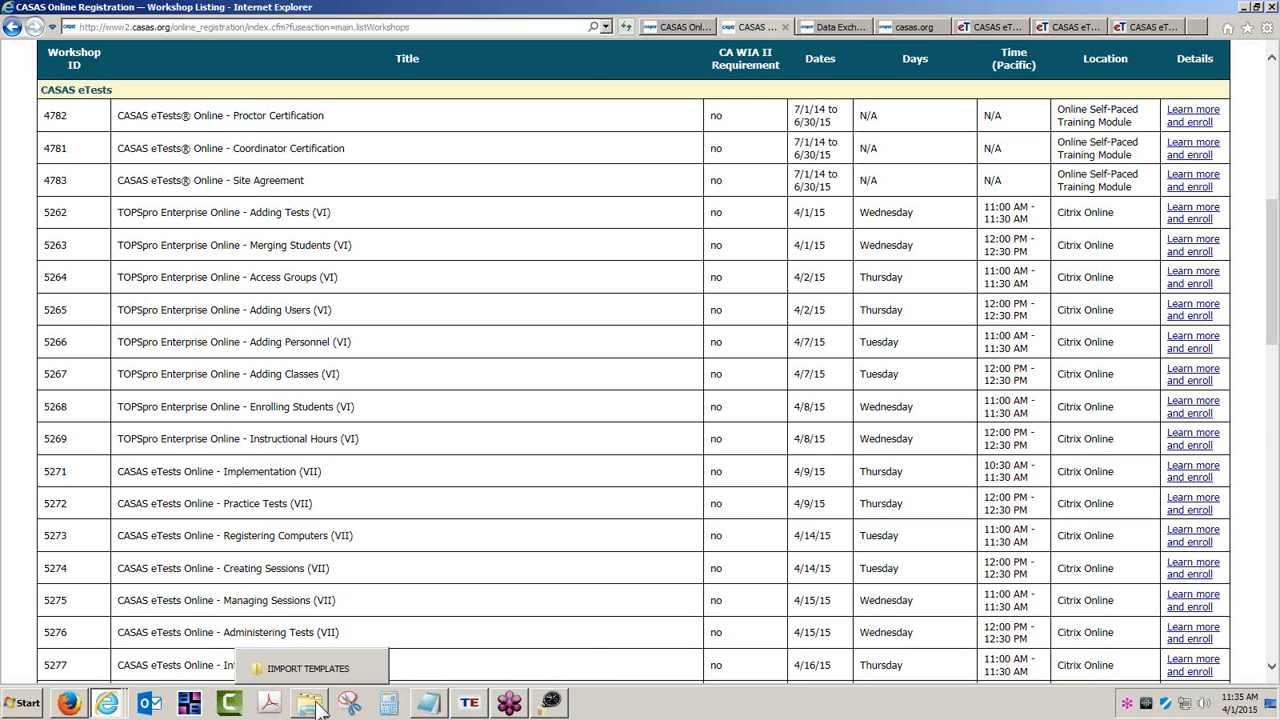
left_click(310, 666)
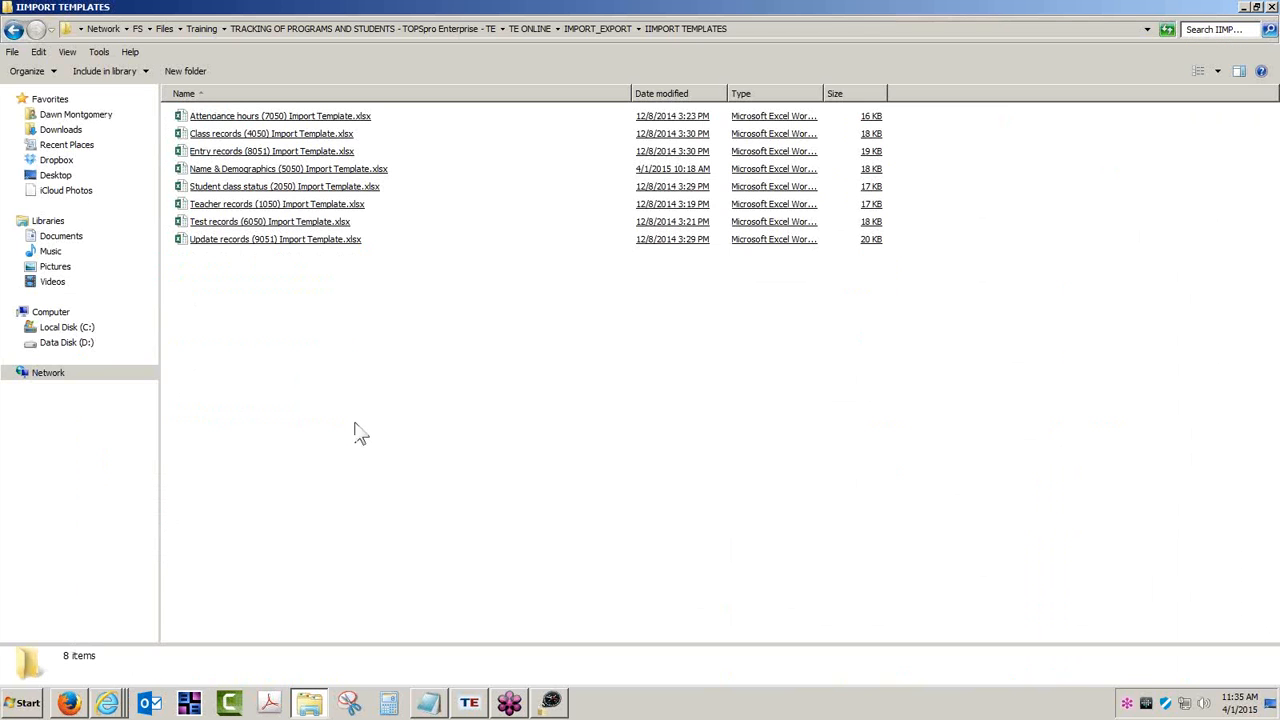
- Open the Test records (6050) template's TEMPLATE sheet and check form codes 083R, 081R and their test dates
double_click(297, 222)
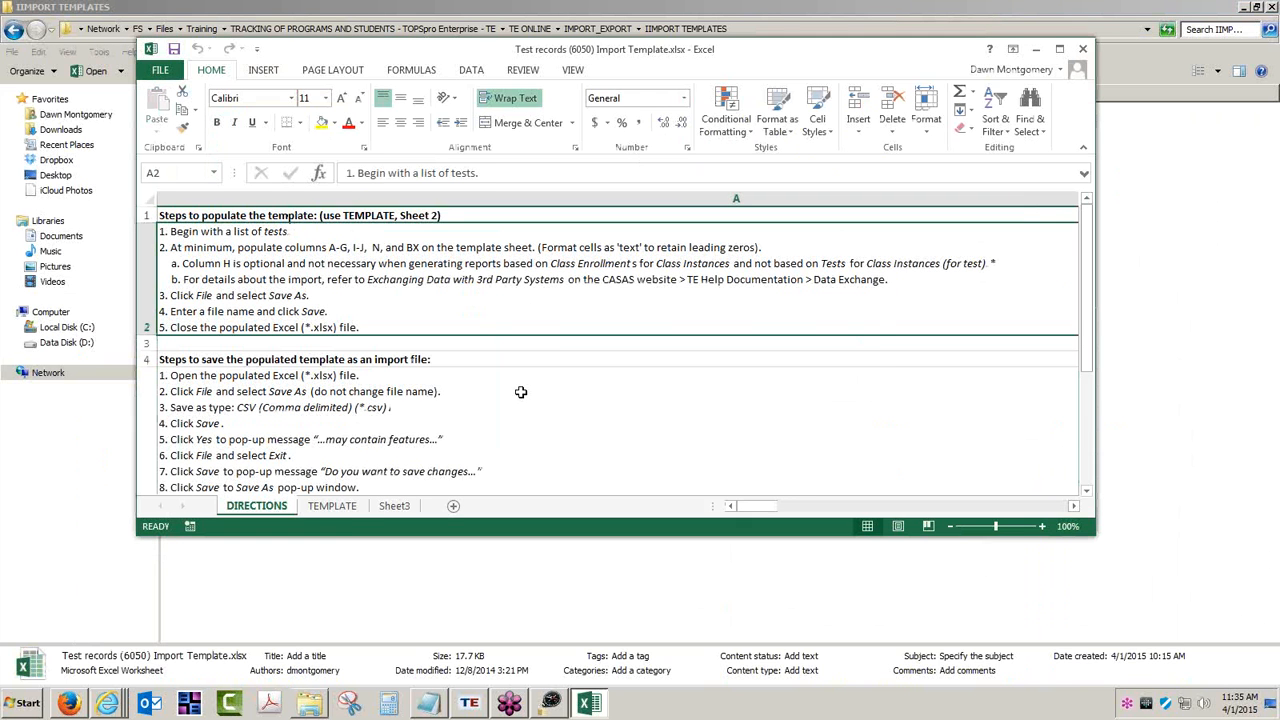
left_click(335, 508)
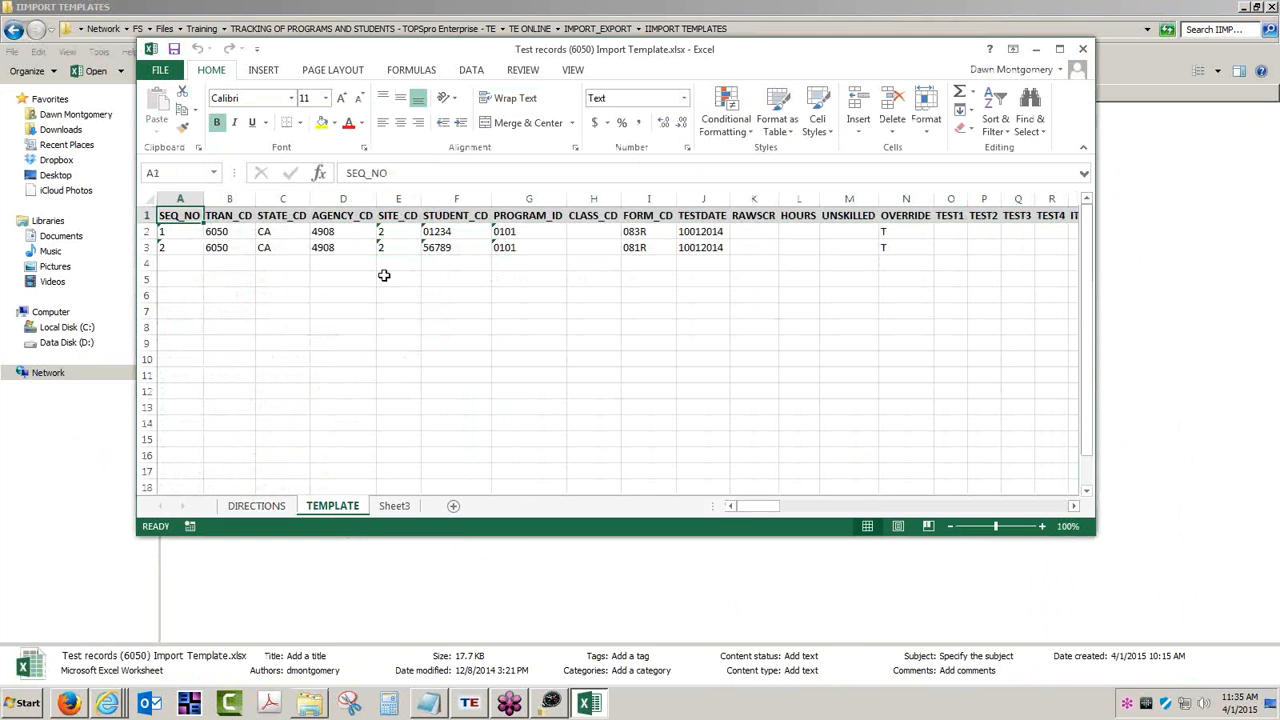
left_click(636, 232)
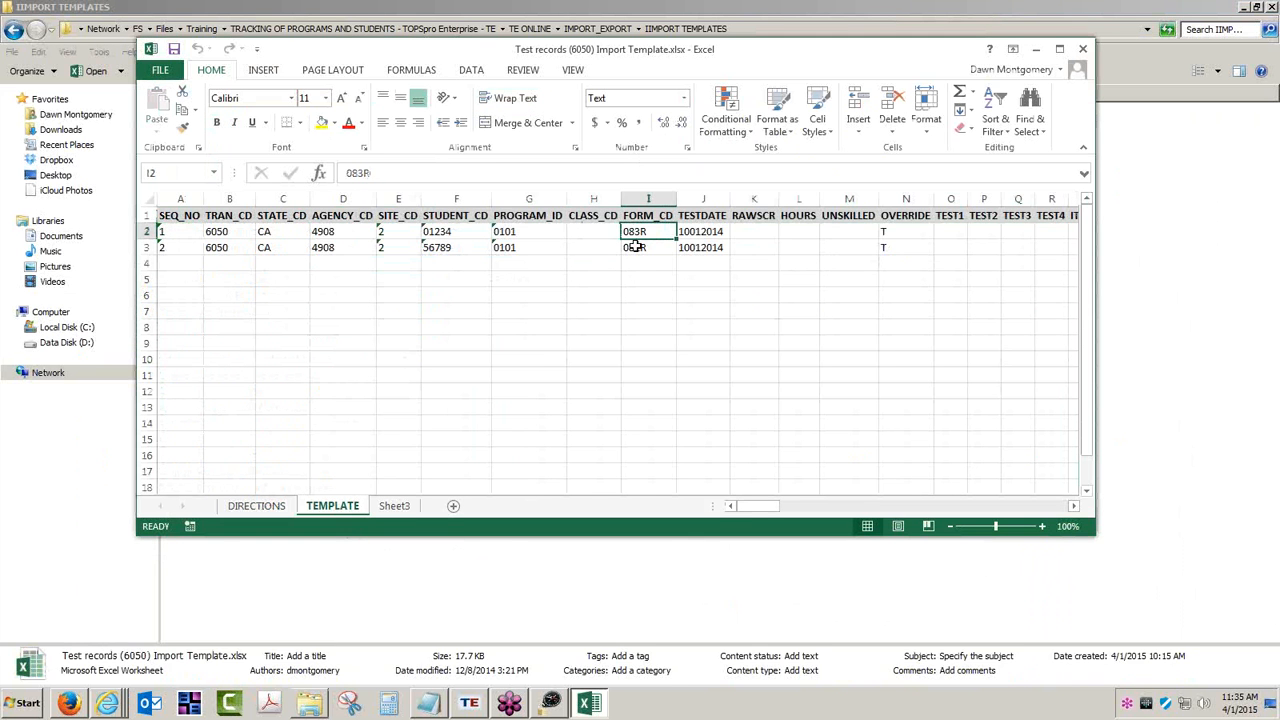
left_click(638, 250)
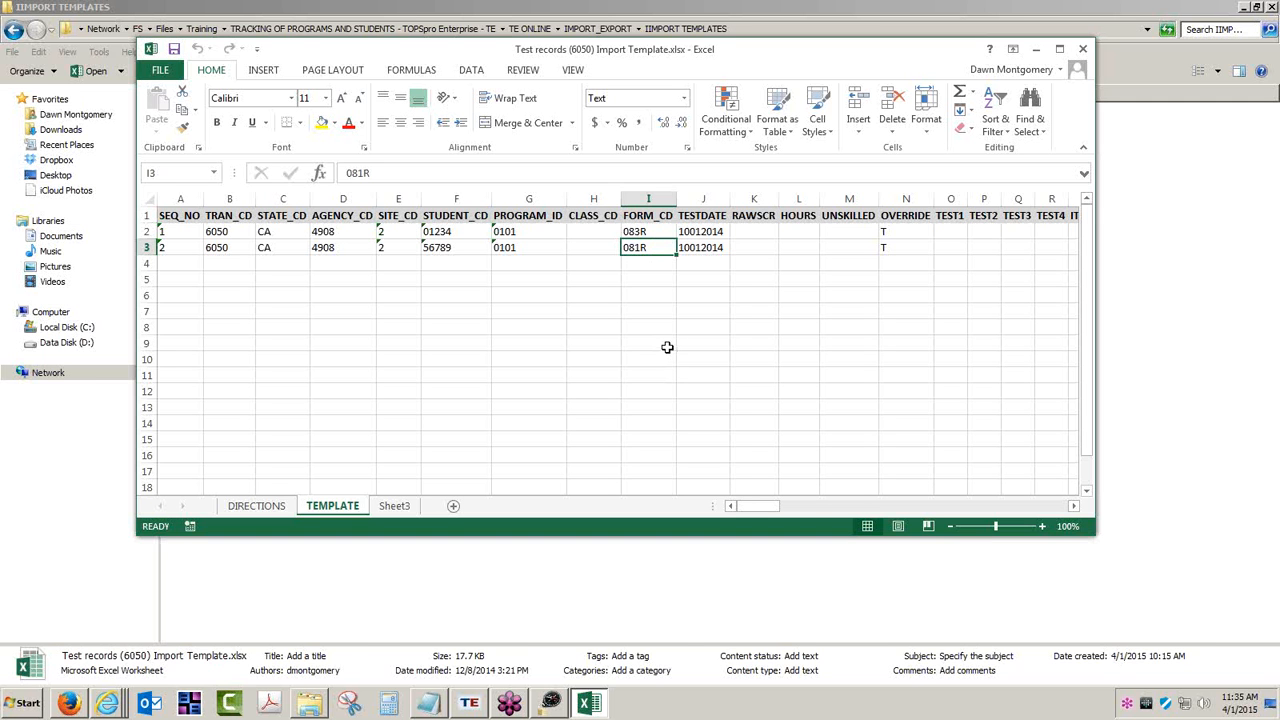
left_click(697, 231)
left_click(701, 249)
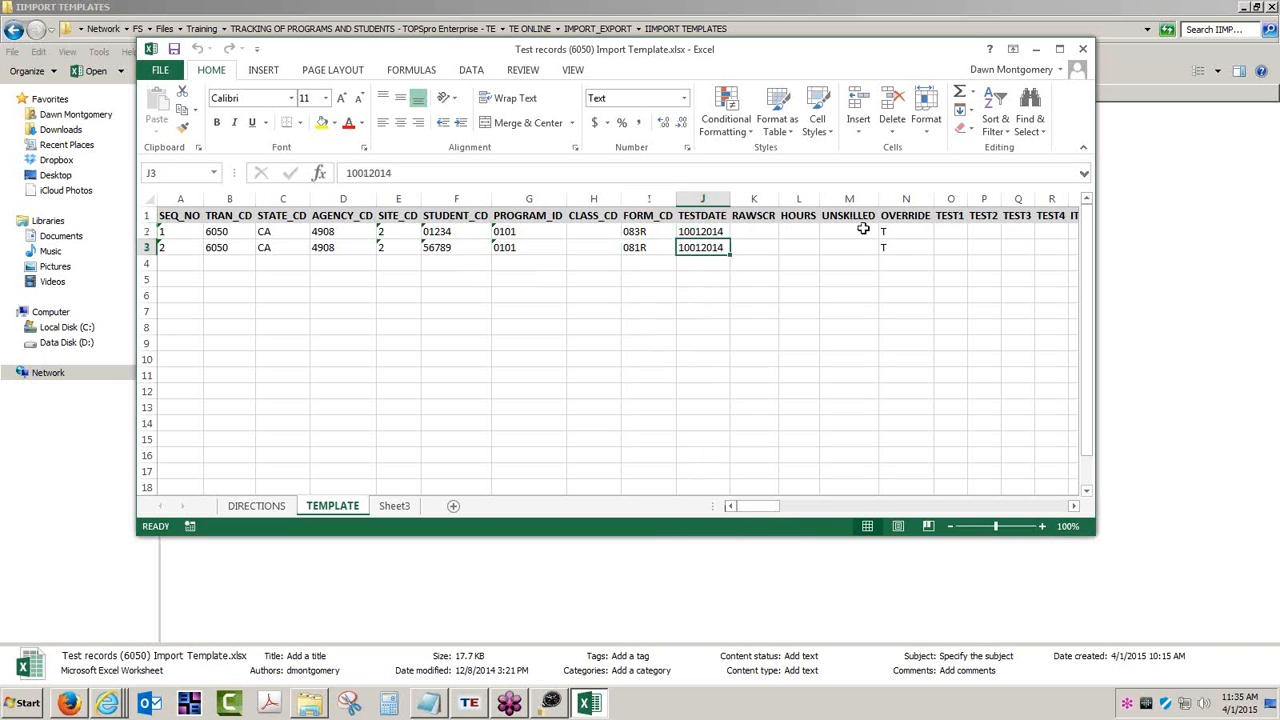
- Scroll right to review the ITEM_RESPONSE01 through ITEM_RESPONSE04 columns and beyond
left_click(1073, 506)
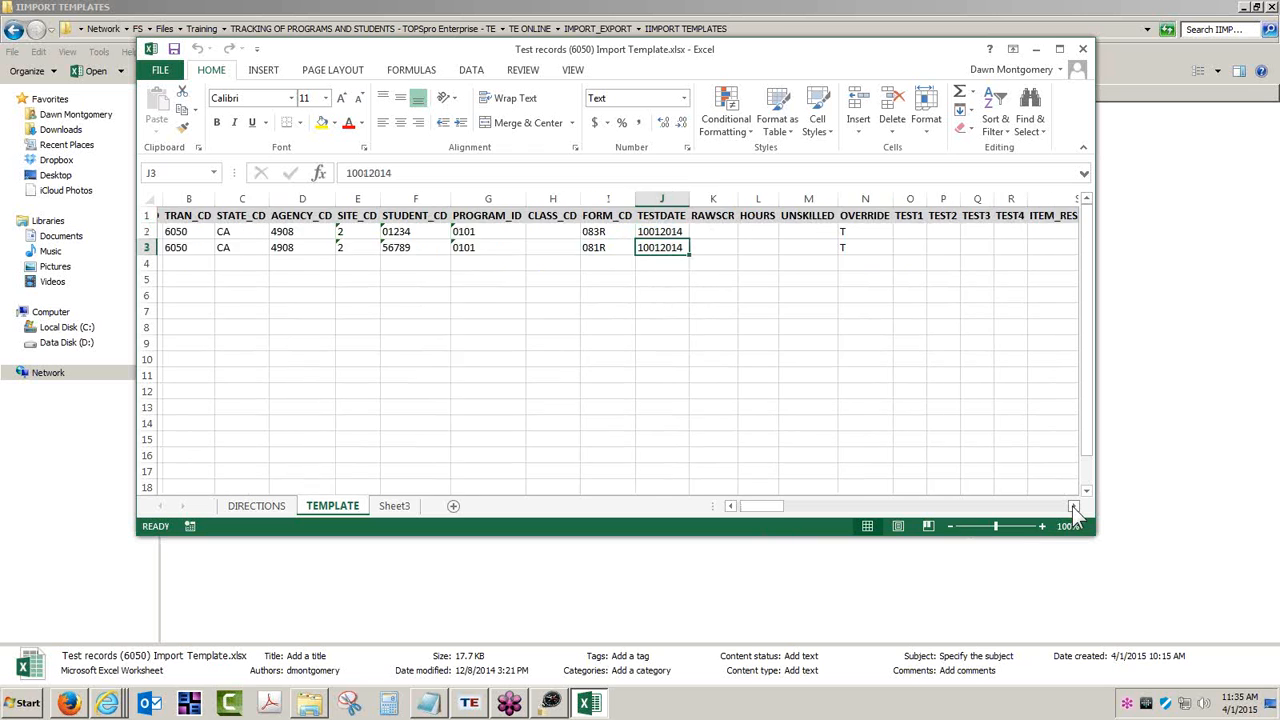
left_click(1073, 506)
left_click(1073, 506)
left_click(1073, 506)
left_click(1073, 506)
left_click(1073, 506)
left_click(1073, 506)
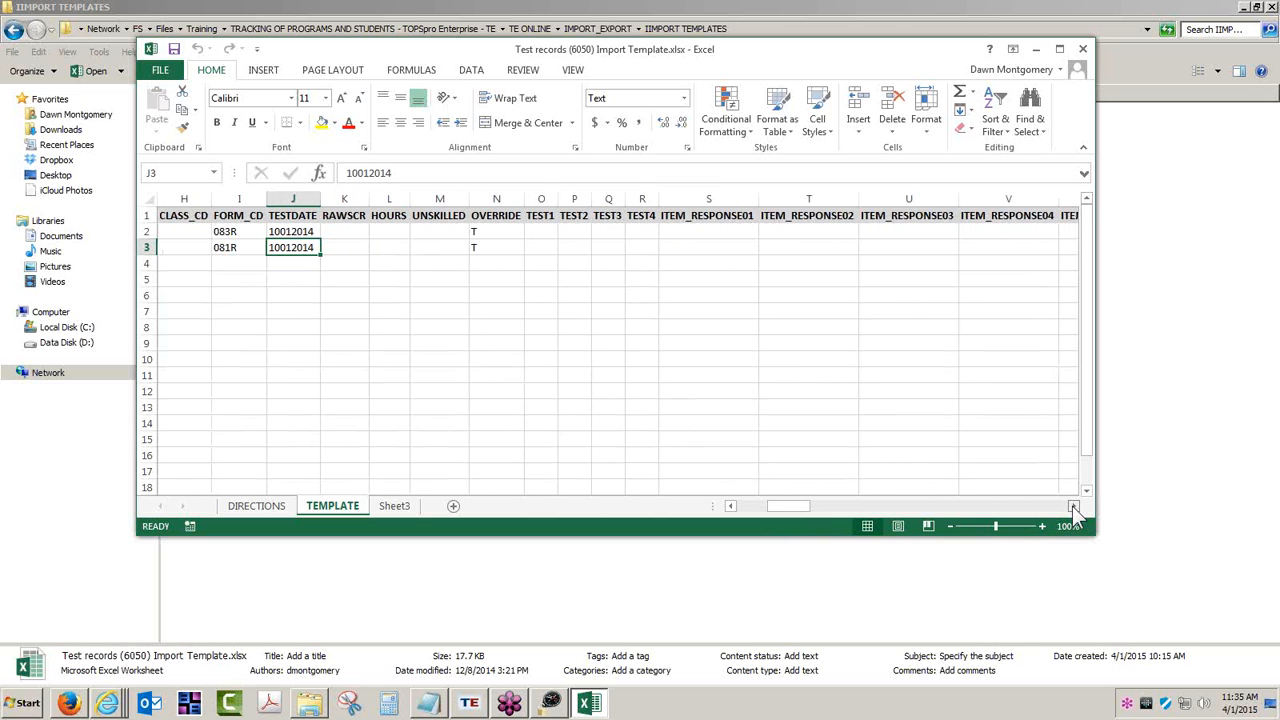
left_click(1073, 506)
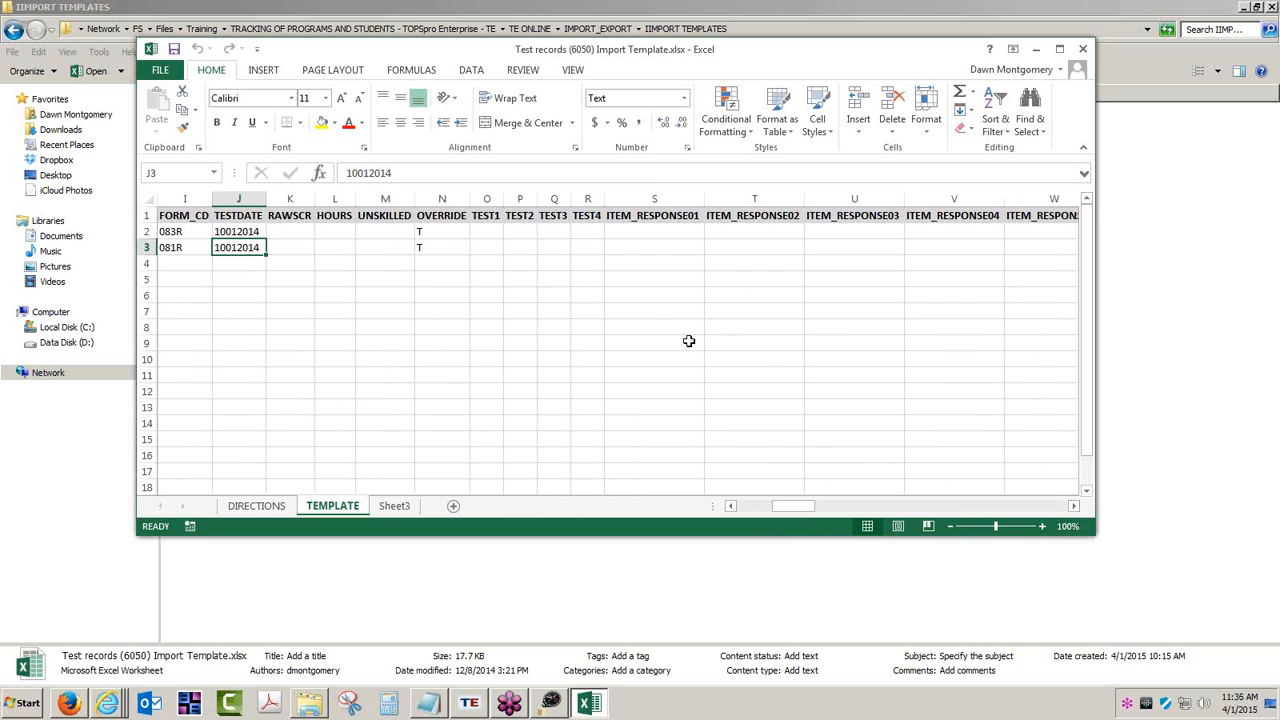
left_click(655, 231)
left_click(734, 231)
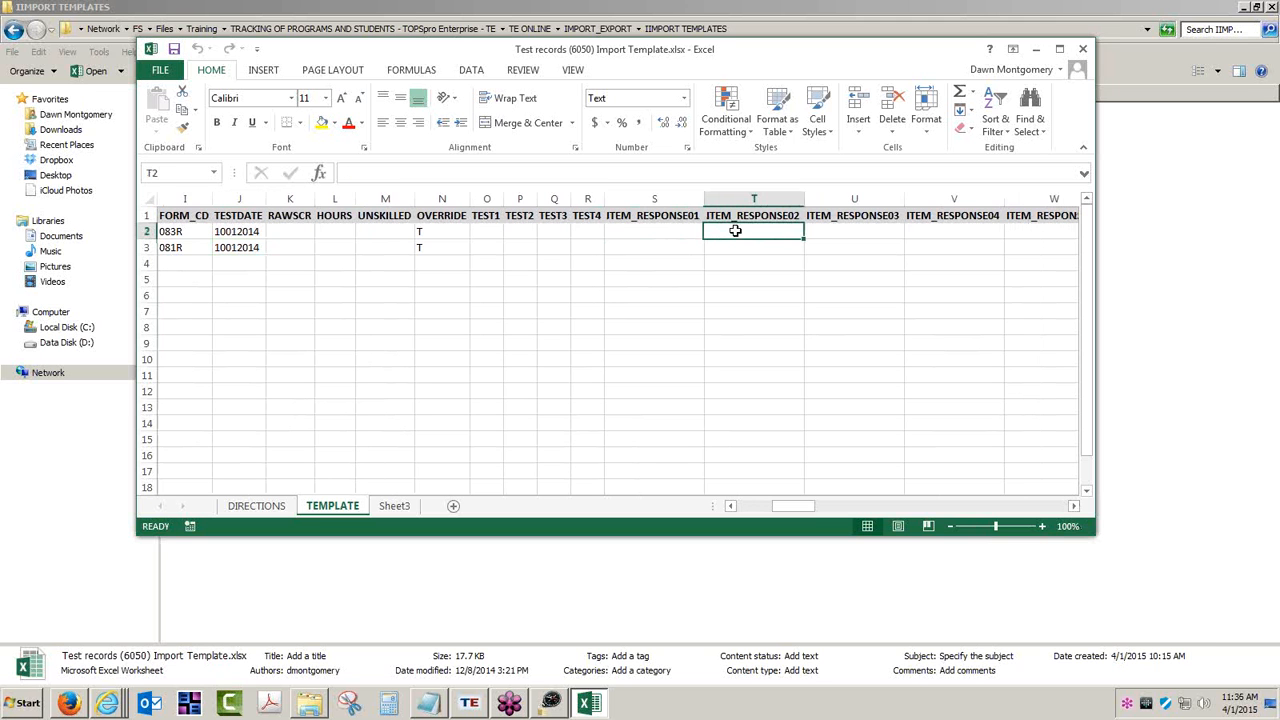
left_click(829, 231)
left_click(915, 234)
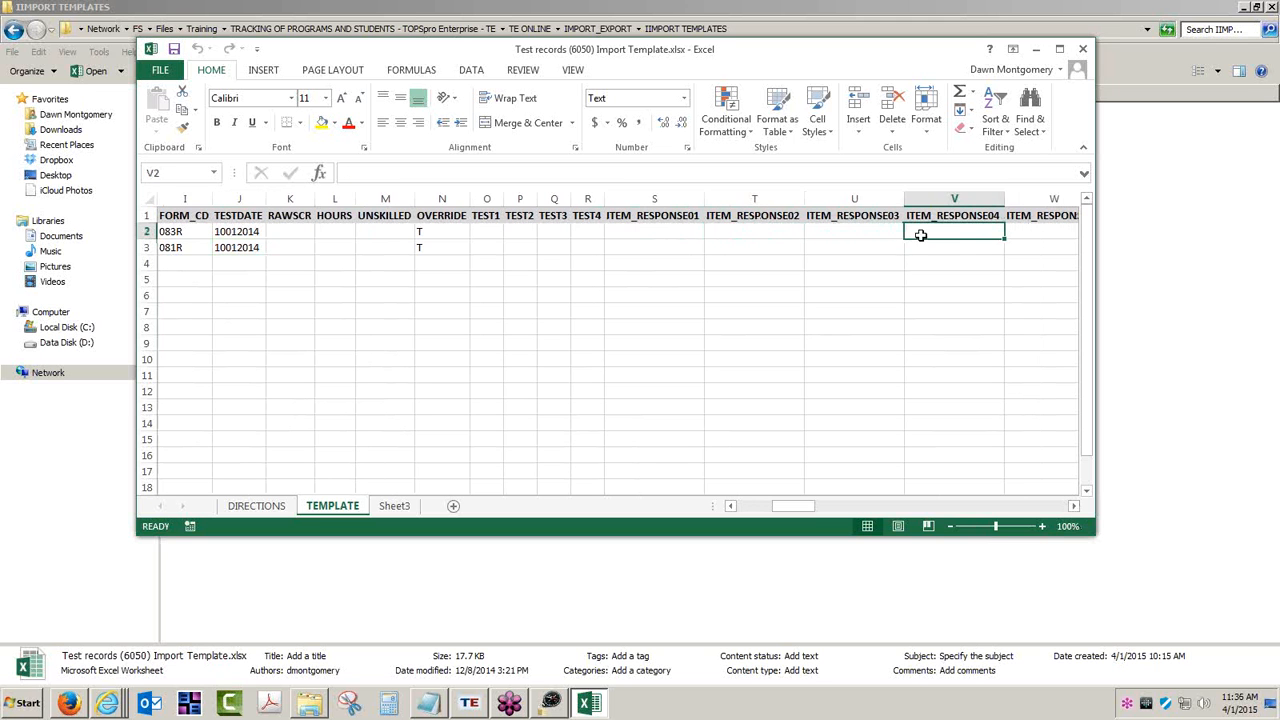
left_click(1031, 237)
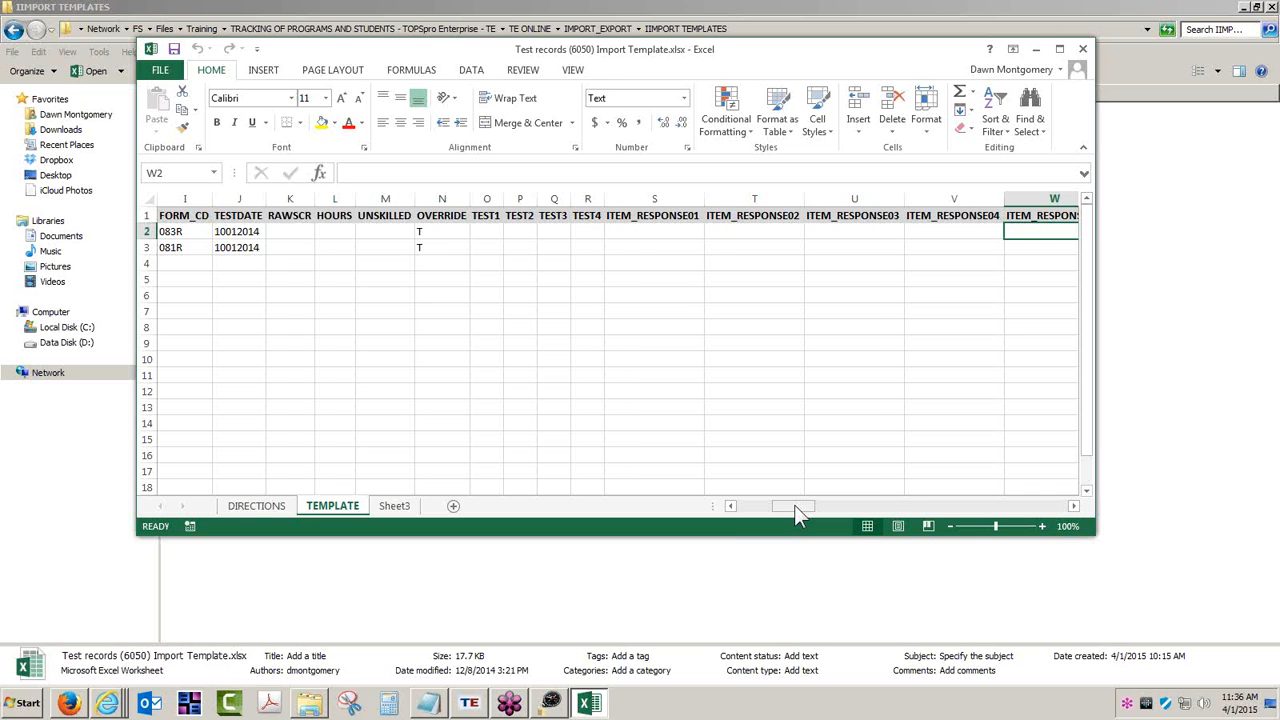
left_click_drag(797, 513, 746, 510)
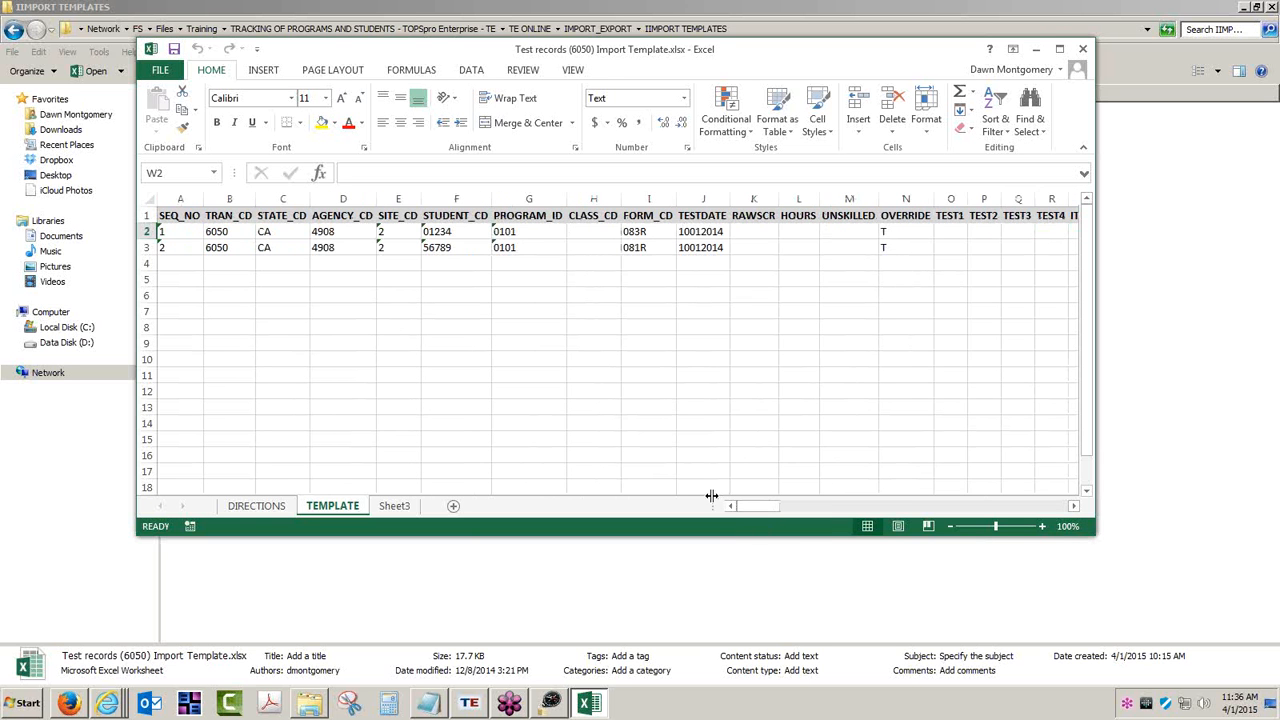